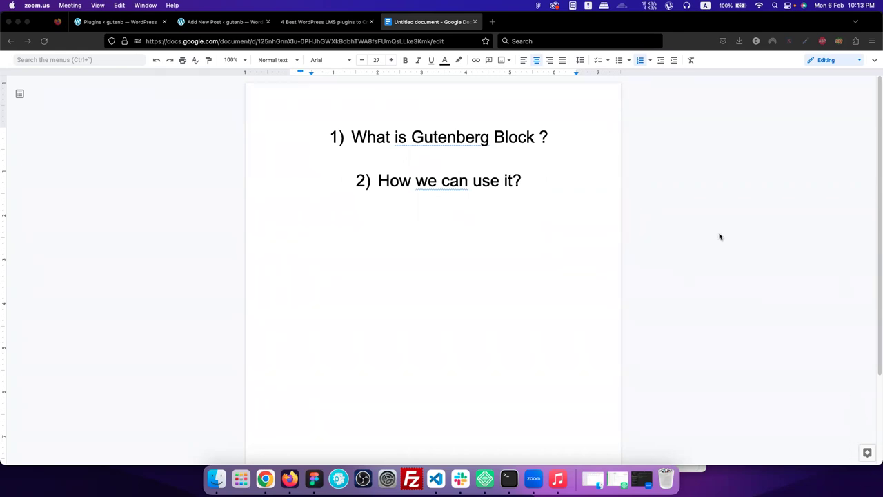
- Switch to the Add New Post page and examine the classic editor's title and content fields
{"action": "left_click", "coordinate": [724, 211]}
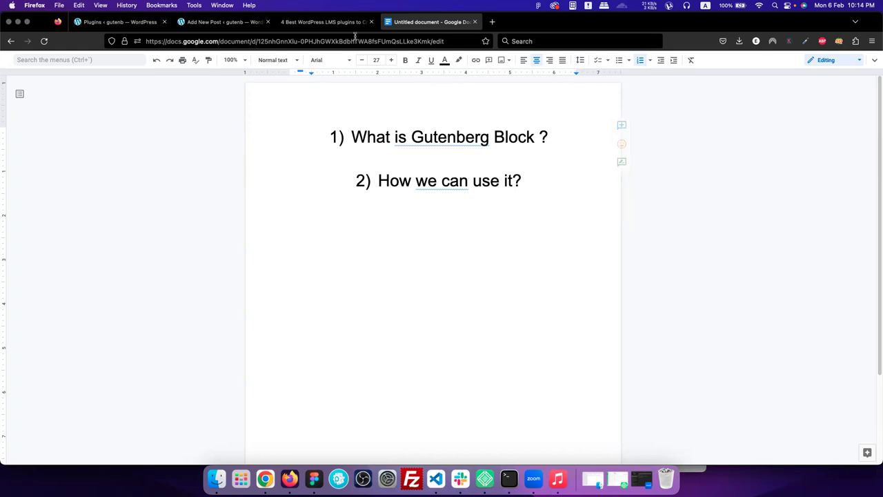
{"action": "left_click", "coordinate": [246, 26]}
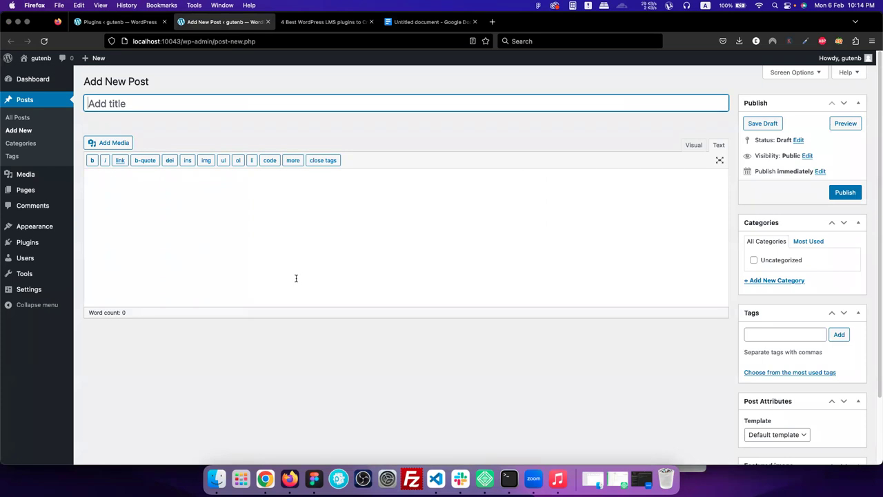
{"action": "left_click", "coordinate": [260, 256]}
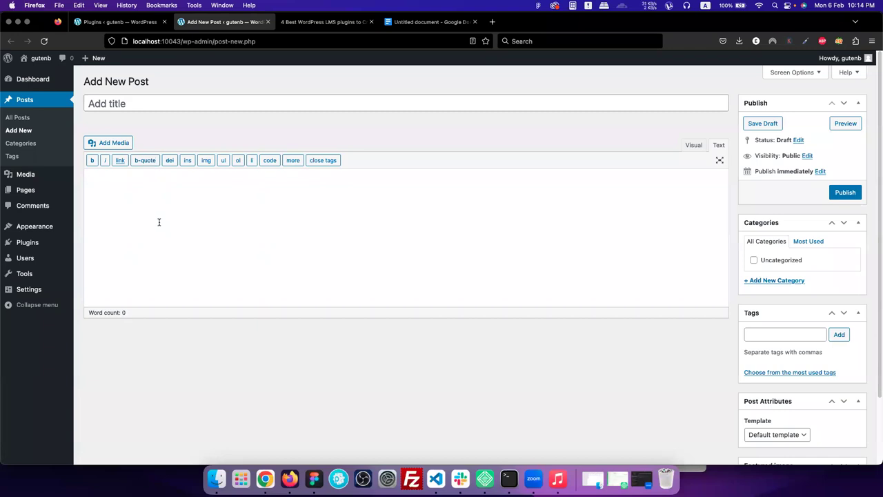
{"action": "left_click", "coordinate": [159, 106]}
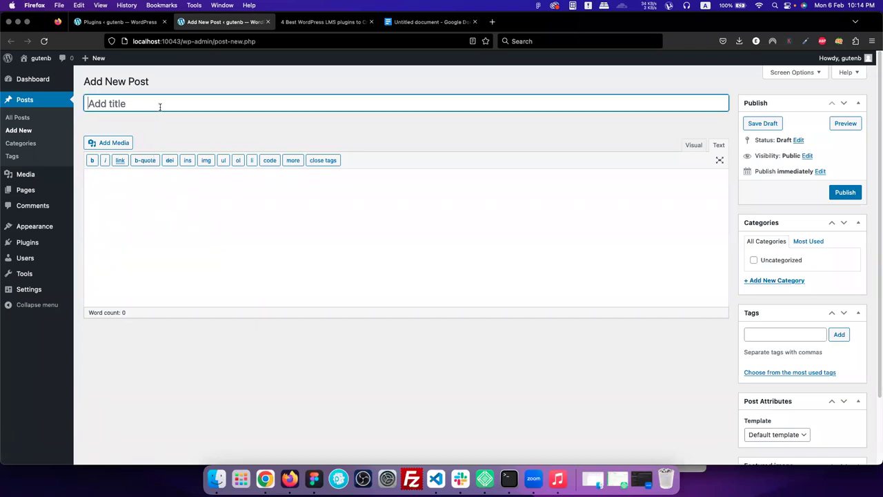
{"action": "left_click", "coordinate": [148, 192]}
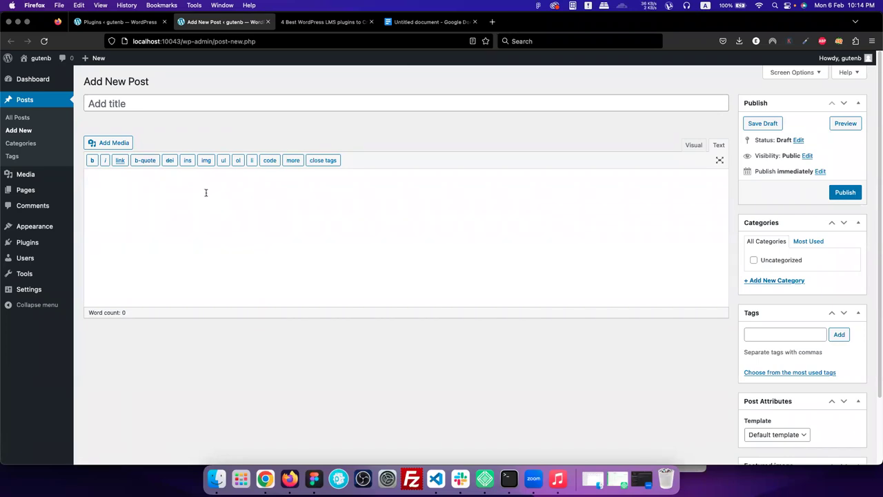
- Copy the article heading "4 Best WordPress LMS plugins to Create Course Online" and paste it into the post's title and content
{"action": "key", "text": "ctrl+Tab"}
{"action": "left_click_drag", "start_coordinate": [267, 151], "coordinate": [579, 201]}
{"action": "key", "text": "super+c"}
{"action": "key", "text": "ctrl+shift+Tab"}
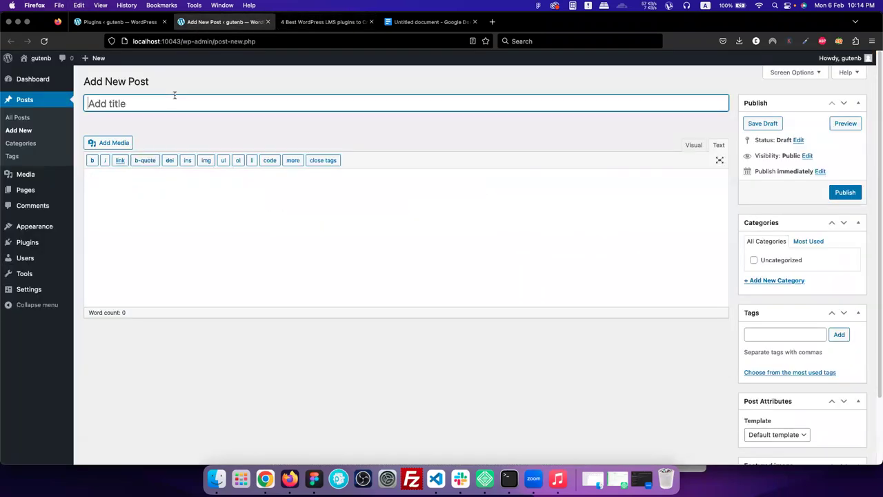
{"action": "key", "text": "super+v"}
{"action": "left_click", "coordinate": [168, 194]}
{"action": "key", "text": "super+v"}
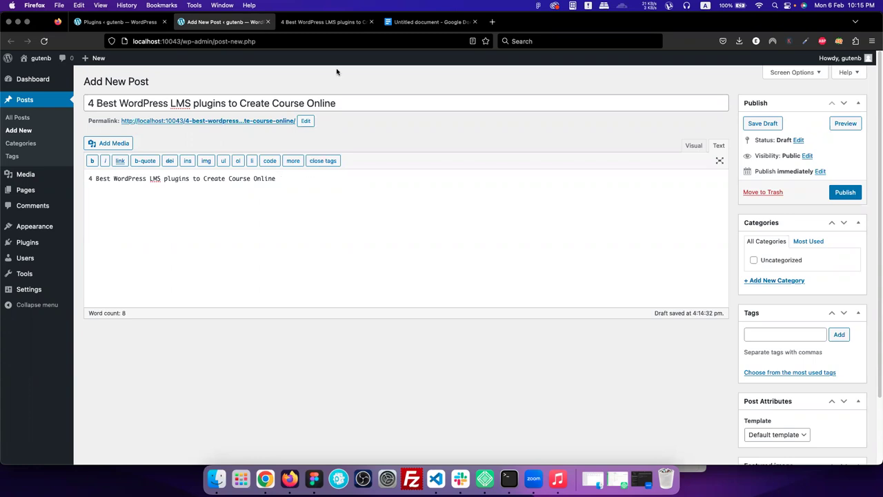
- Deactivate the Classic Editor plugin and reload the Add New Post page so it uses the block editor
{"action": "left_click", "coordinate": [414, 21]}
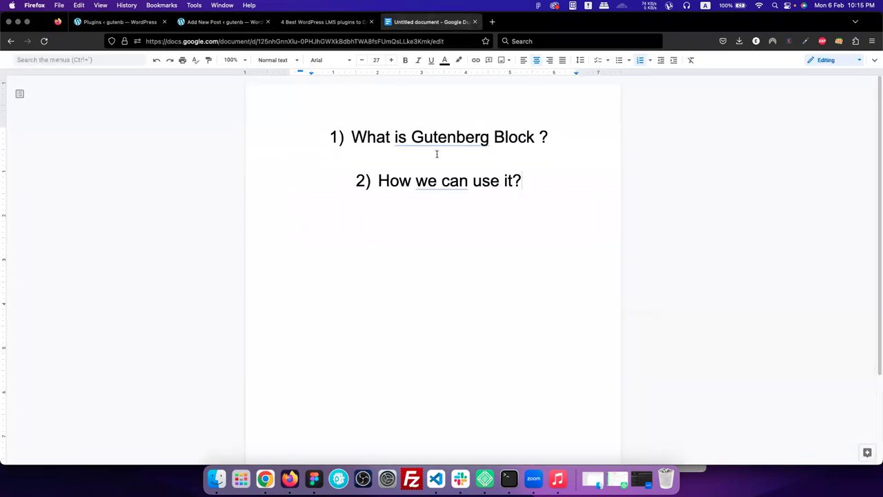
{"action": "left_click", "coordinate": [109, 21]}
{"action": "left_click", "coordinate": [118, 194]}
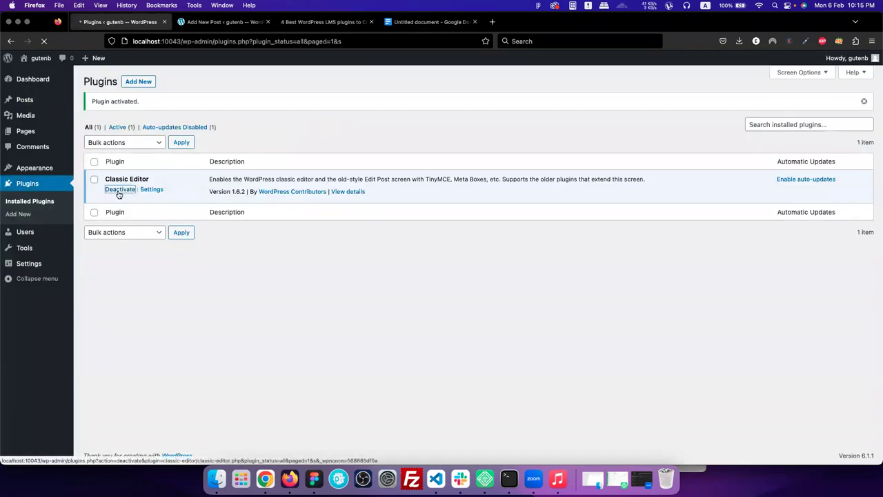
{"action": "left_click", "coordinate": [247, 19]}
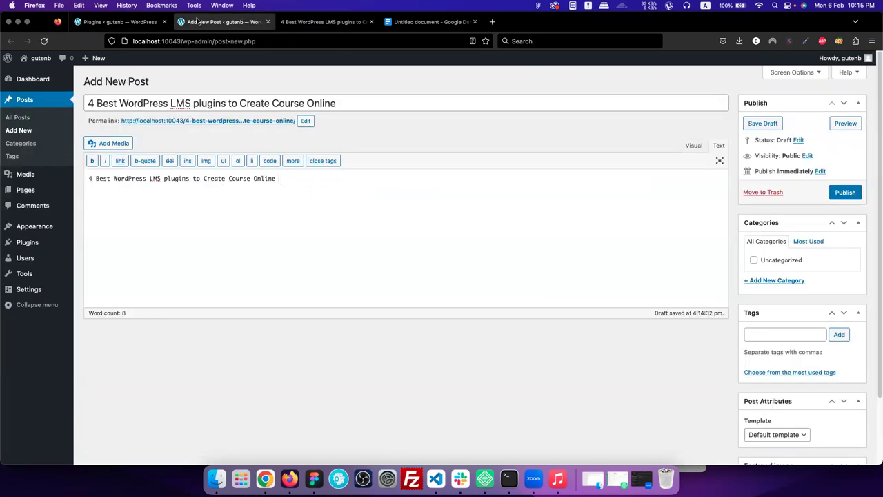
{"action": "left_click", "coordinate": [45, 41]}
{"action": "left_click", "coordinate": [503, 275]}
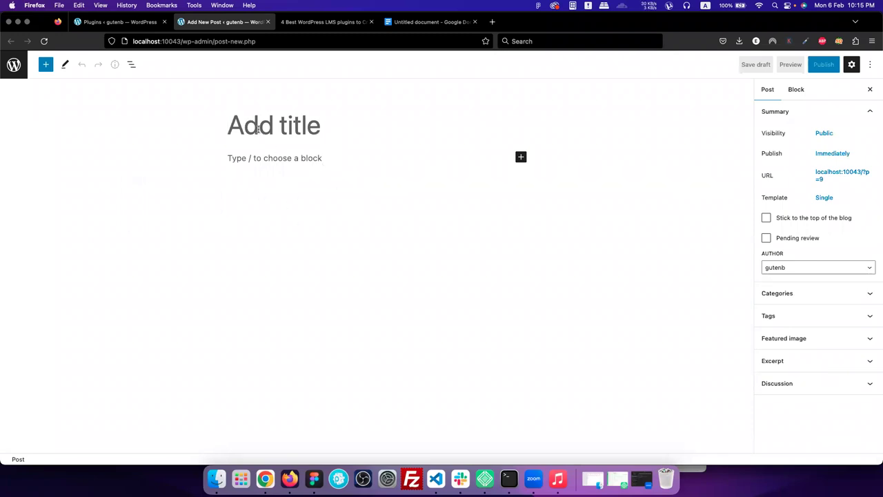
- Paste "4 Best WordPress LMS plugins to Create Course Online" as the post title in the block editor
{"action": "left_click", "coordinate": [250, 161]}
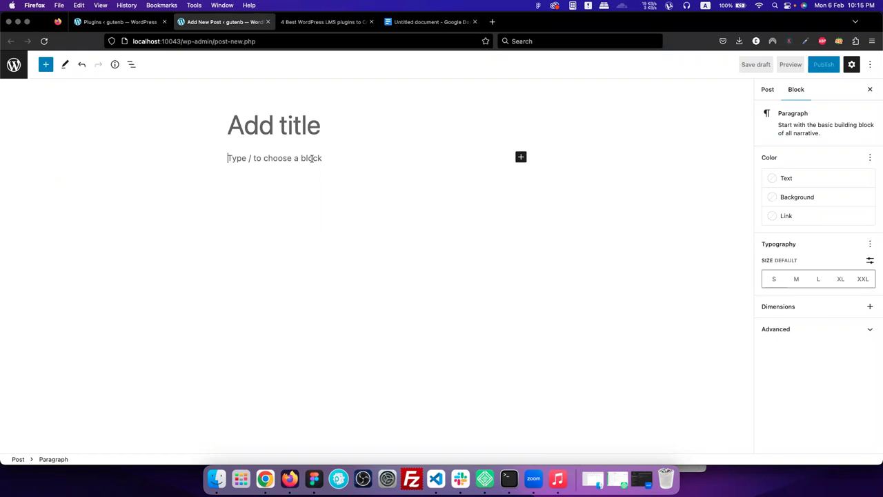
{"action": "left_click", "coordinate": [298, 126]}
{"action": "key", "text": "super+v"}
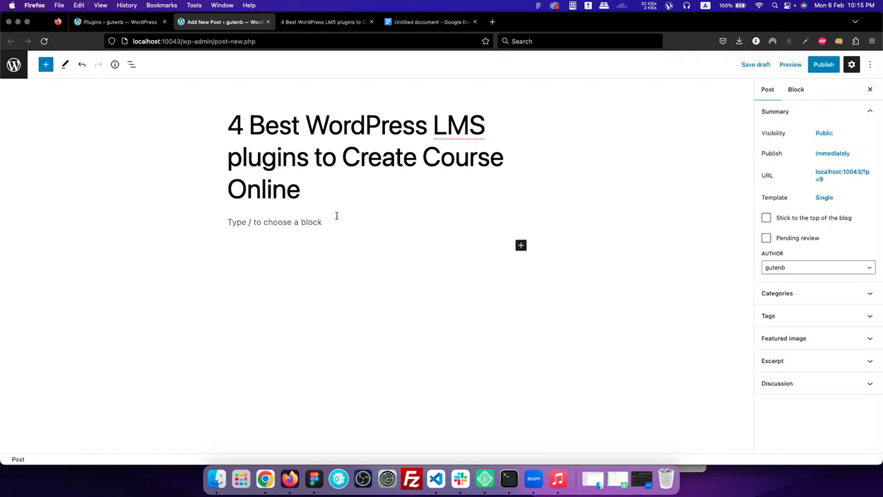
- Examine the quick block inserter below the title, including its full block list and a search for "heading"
{"action": "left_click", "coordinate": [291, 222]}
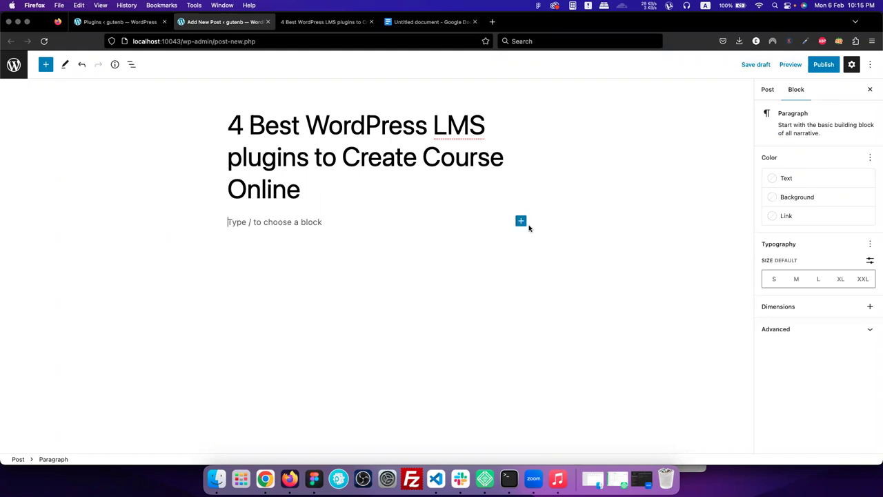
{"action": "left_click", "coordinate": [521, 222]}
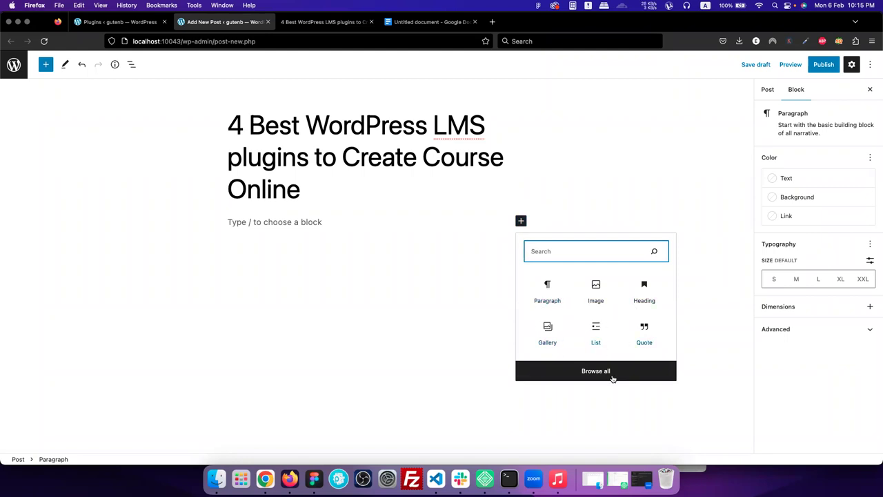
{"action": "left_click", "coordinate": [583, 374]}
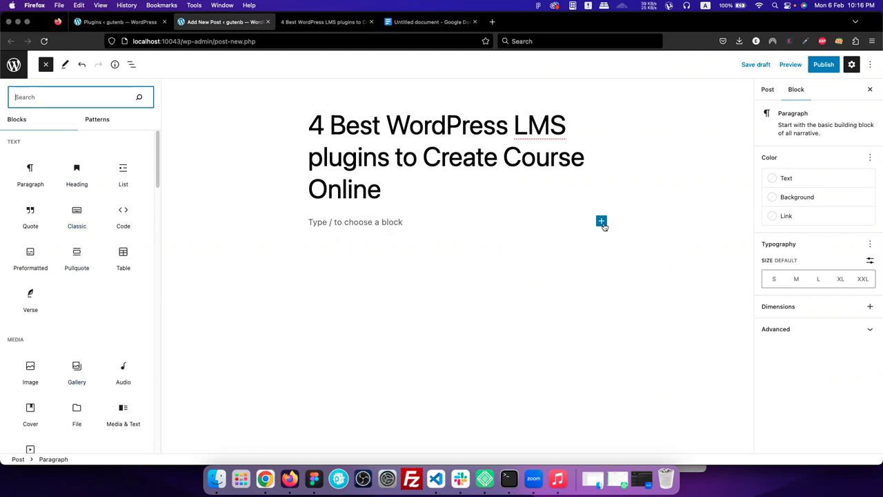
{"action": "key", "text": "Escape"}
{"action": "left_click", "coordinate": [522, 222]}
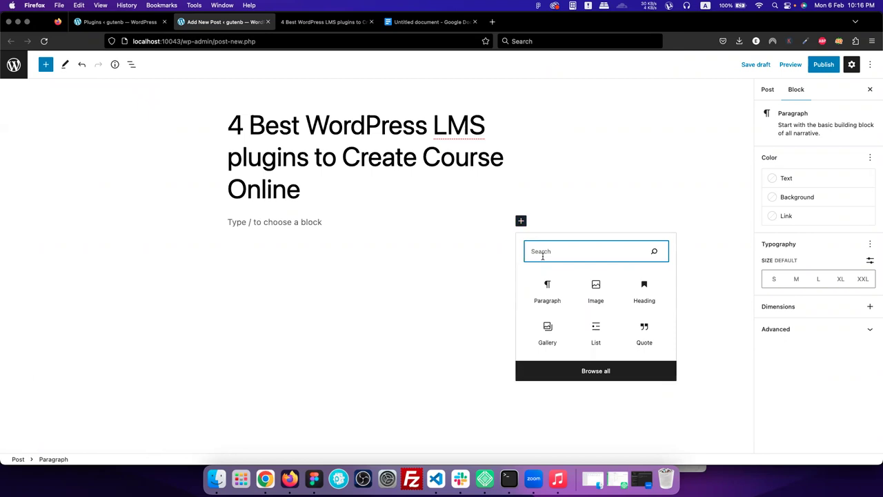
{"action": "type", "text": "heading"}
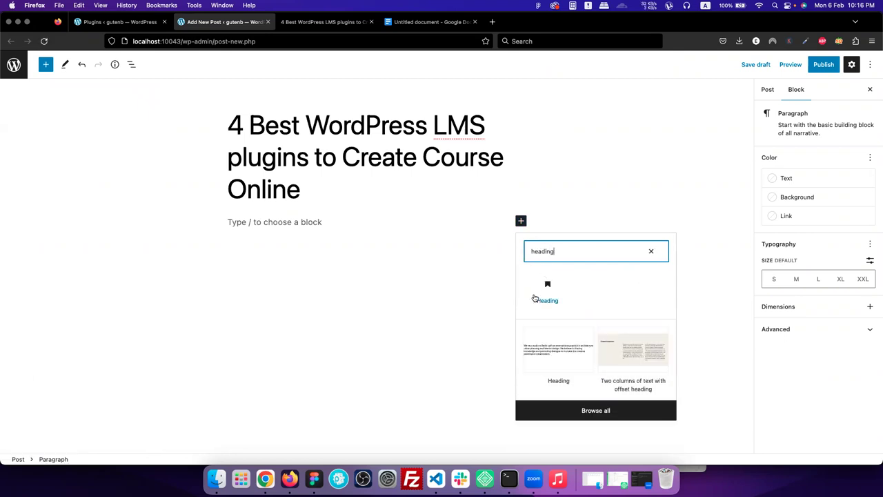
{"action": "left_click", "coordinate": [651, 252]}
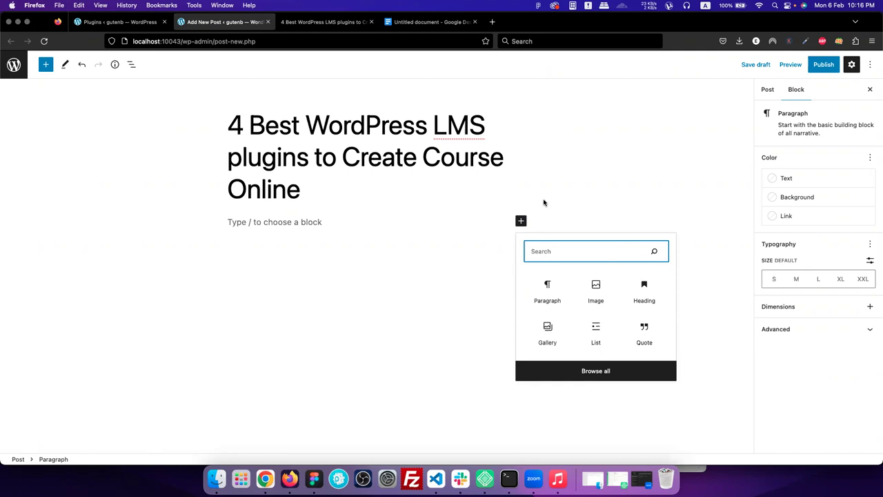
{"action": "left_click", "coordinate": [544, 203]}
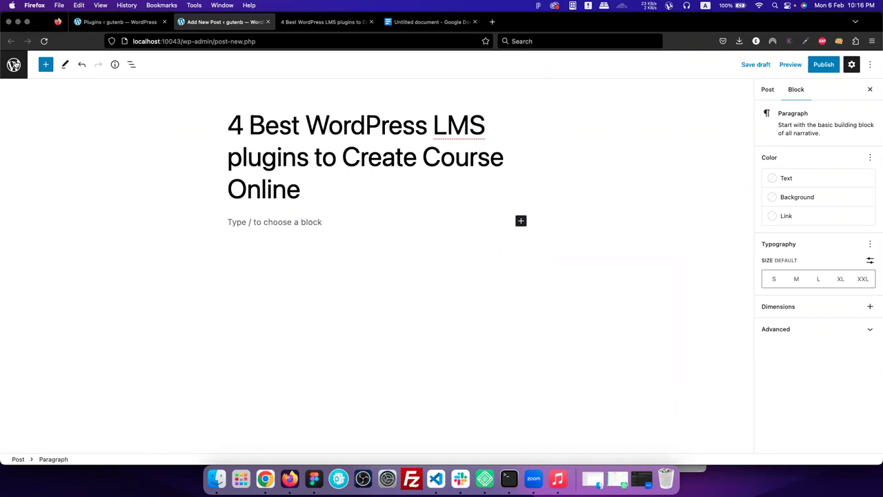
- Examine the full block library by category, from text, media and design blocks through widgets, theme blocks and embeds
{"action": "left_click", "coordinate": [46, 65]}
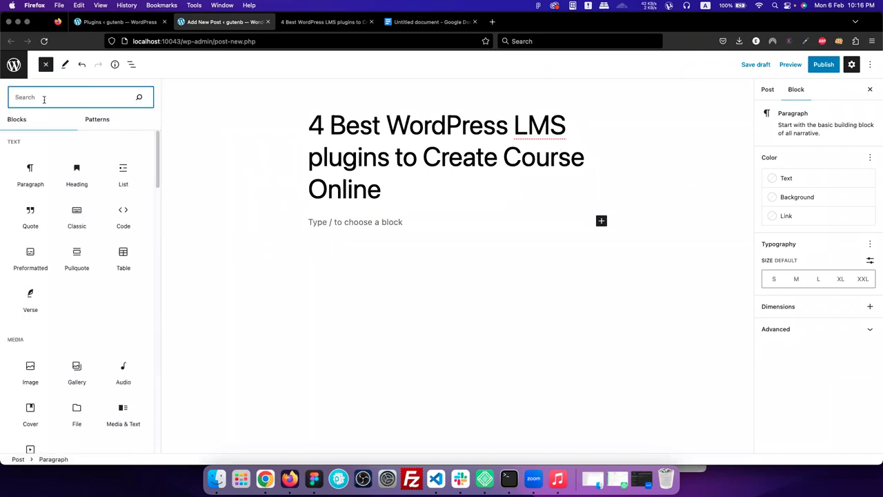
{"action": "scroll", "coordinate": [86, 367], "scroll_direction": "down", "scroll_amount": 3}
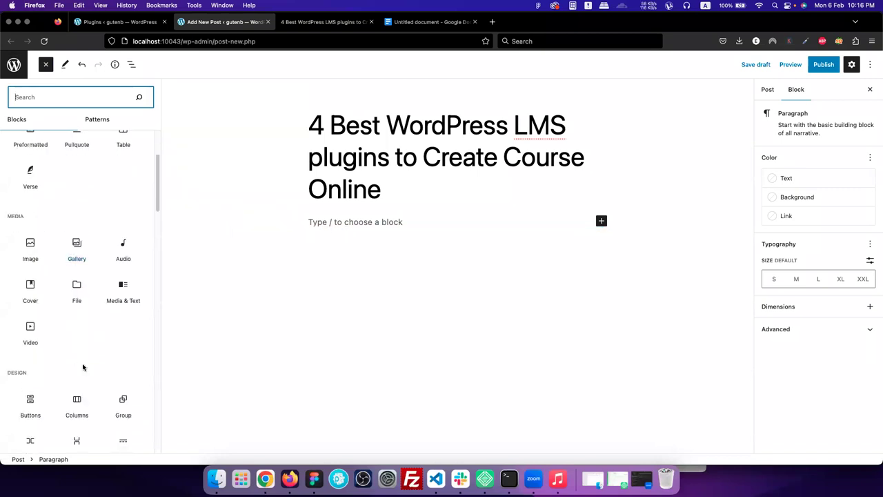
{"action": "scroll", "coordinate": [83, 366], "scroll_direction": "up", "scroll_amount": 3}
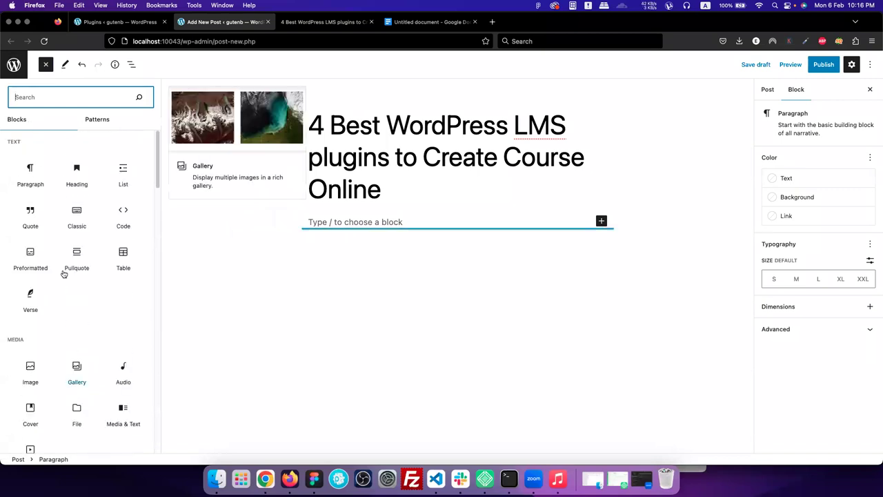
{"action": "left_click", "coordinate": [10, 143]}
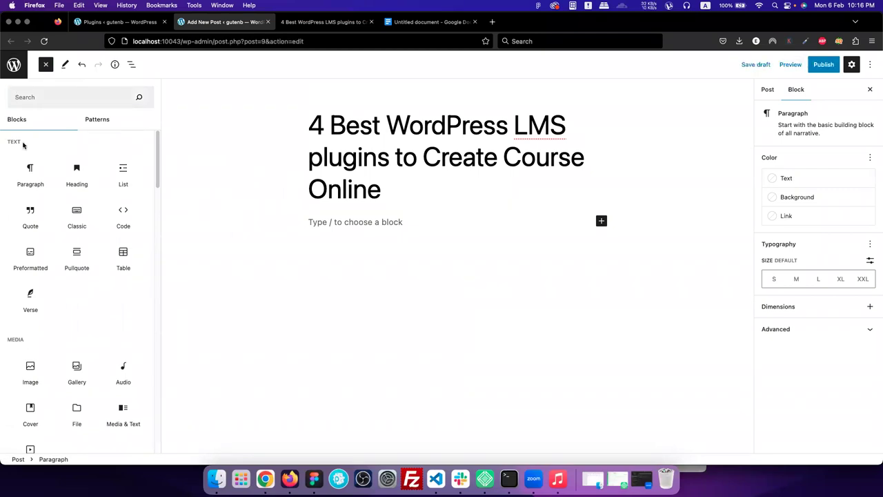
{"action": "scroll", "coordinate": [41, 233], "scroll_direction": "down", "scroll_amount": 4}
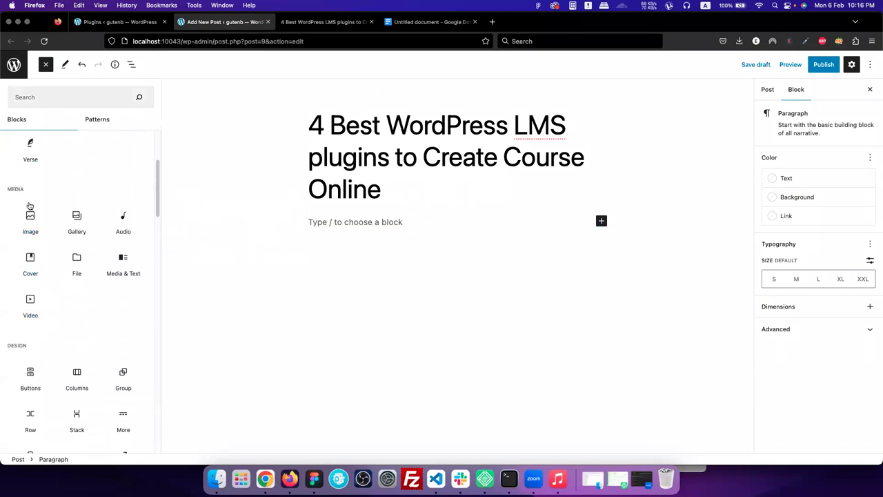
{"action": "scroll", "coordinate": [27, 283], "scroll_direction": "down", "scroll_amount": 2}
{"action": "scroll", "coordinate": [26, 290], "scroll_direction": "down", "scroll_amount": 2}
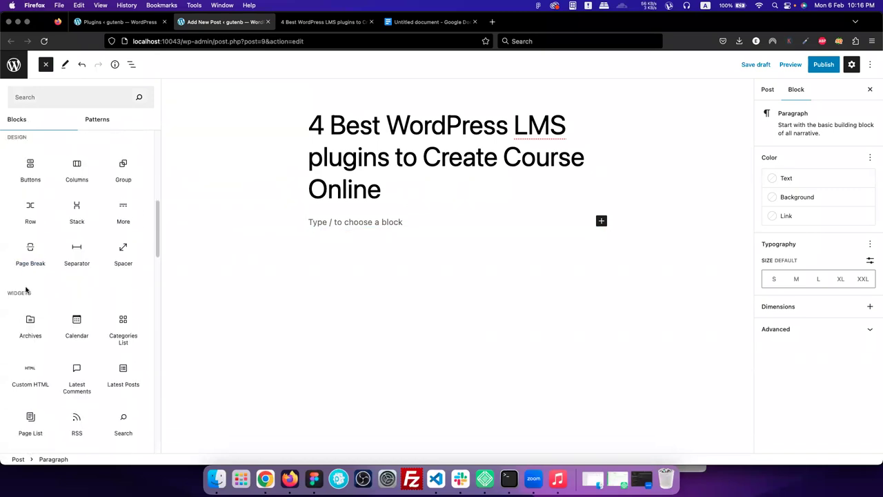
{"action": "scroll", "coordinate": [22, 294], "scroll_direction": "down", "scroll_amount": 5}
{"action": "scroll", "coordinate": [24, 299], "scroll_direction": "down", "scroll_amount": 6}
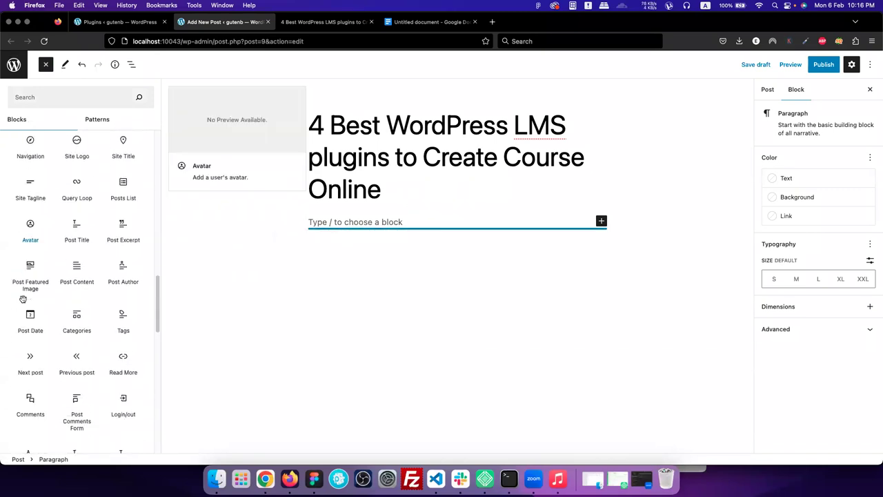
{"action": "scroll", "coordinate": [25, 299], "scroll_direction": "down", "scroll_amount": 11}
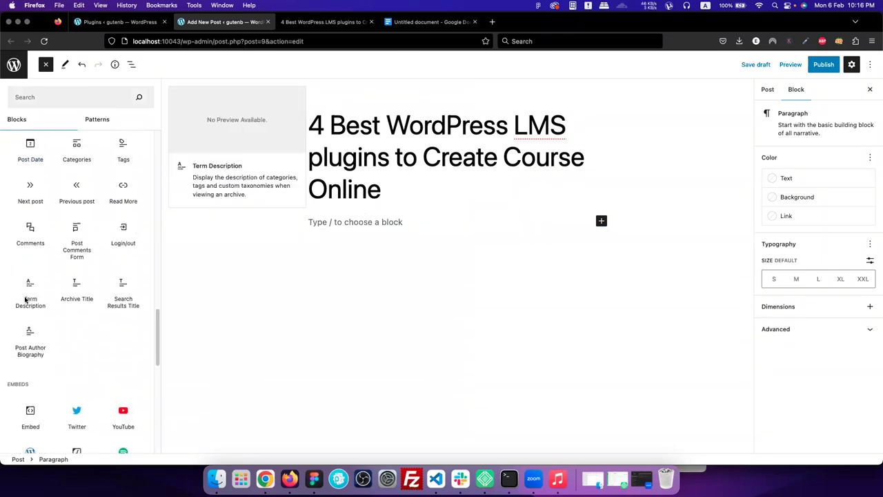
{"action": "scroll", "coordinate": [26, 300], "scroll_direction": "up", "scroll_amount": 12}
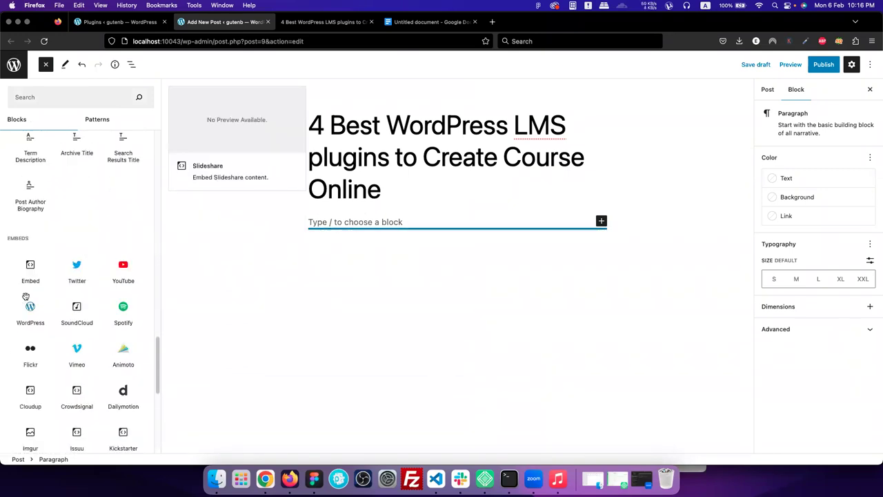
{"action": "scroll", "coordinate": [54, 345], "scroll_direction": "down", "scroll_amount": 5}
{"action": "scroll", "coordinate": [53, 341], "scroll_direction": "down", "scroll_amount": 4}
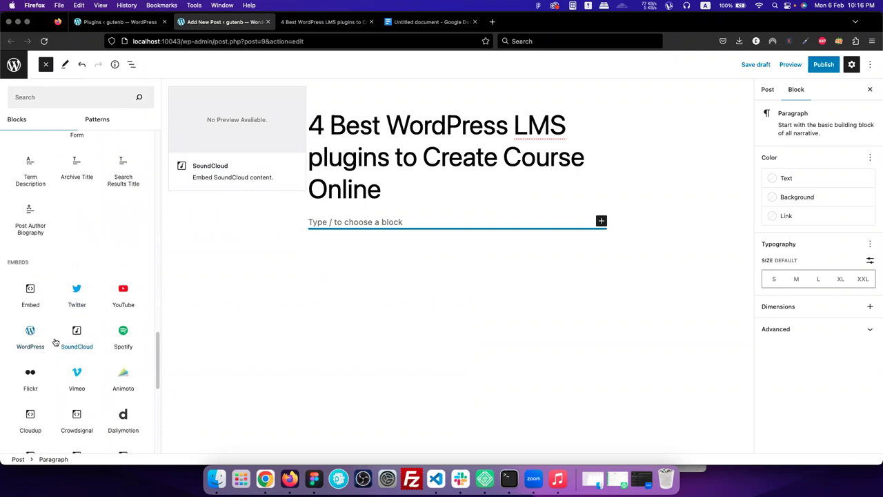
{"action": "scroll", "coordinate": [55, 348], "scroll_direction": "down", "scroll_amount": 4}
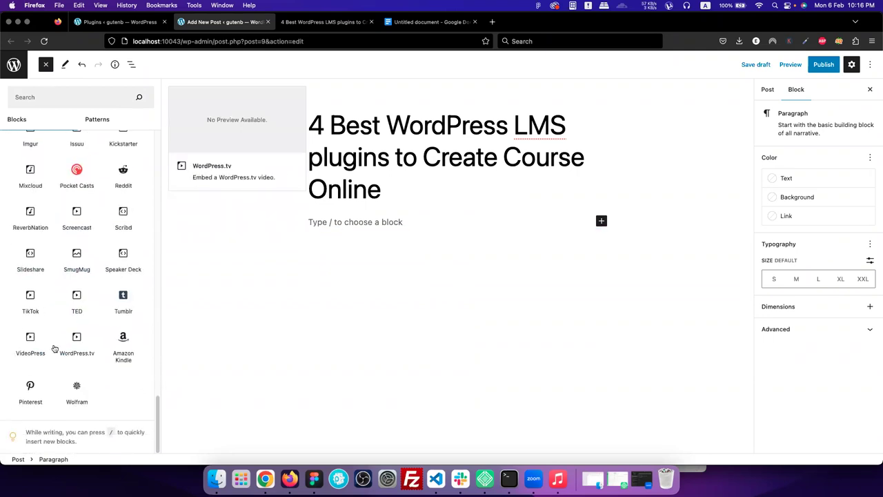
{"action": "scroll", "coordinate": [54, 346], "scroll_direction": "up", "scroll_amount": 20}
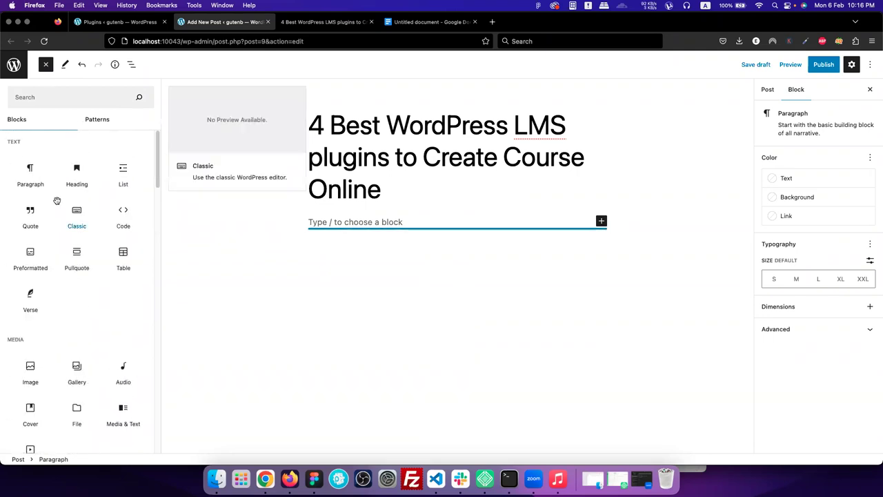
- Close the block library and insert a Heading block below the post title
{"action": "left_click", "coordinate": [375, 230]}
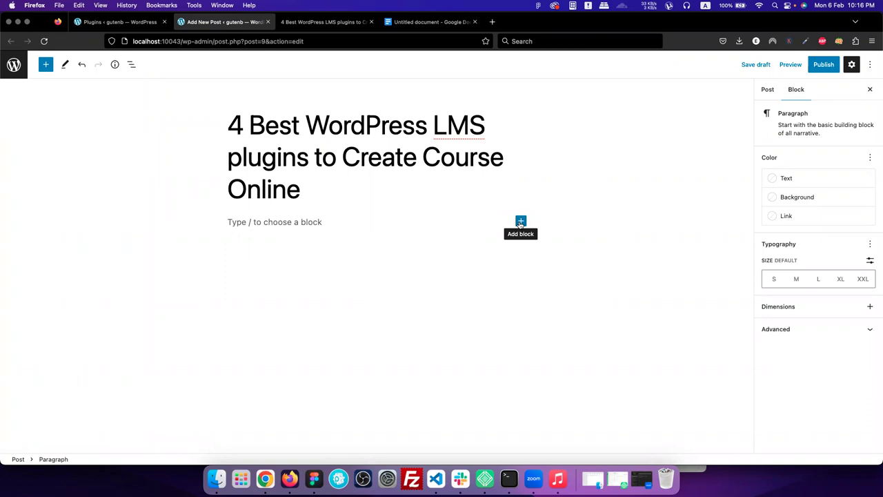
{"action": "left_click", "coordinate": [521, 221]}
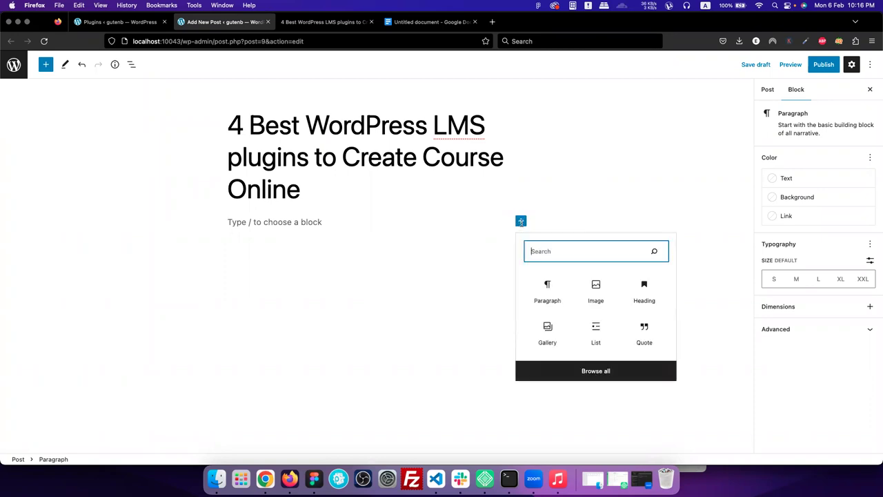
{"action": "left_click", "coordinate": [644, 293]}
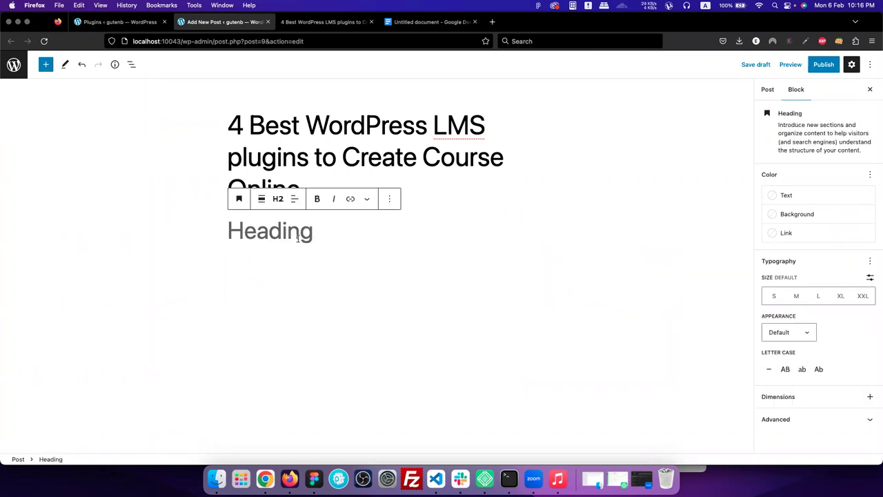
- Enter "4 Best WordPress LMS plugins to Create Course Online" in the Heading block and set its level to H3
{"action": "type", "text": "4 Best WordPress LMS plugins to Create Course Online"}
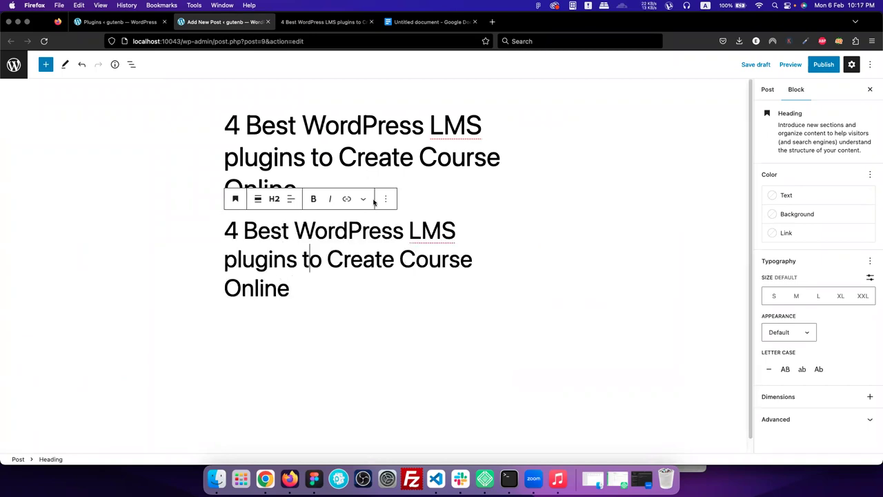
{"action": "left_click", "coordinate": [257, 200]}
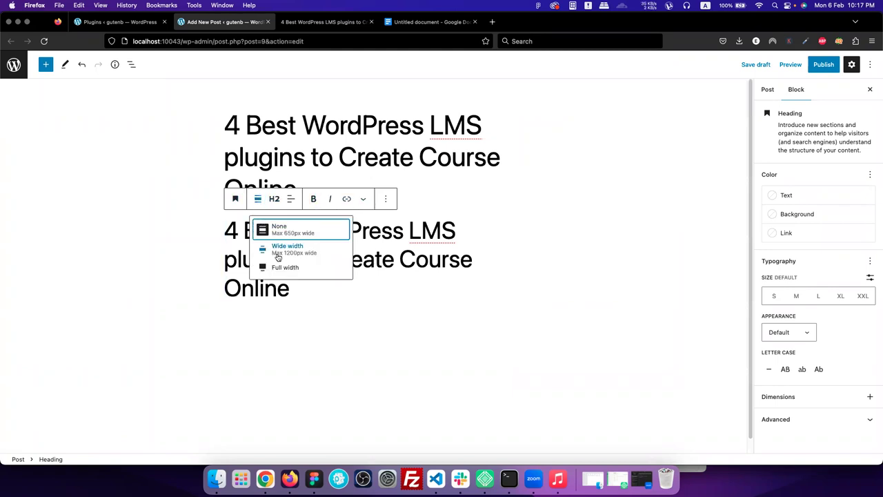
{"action": "left_click", "coordinate": [274, 200]}
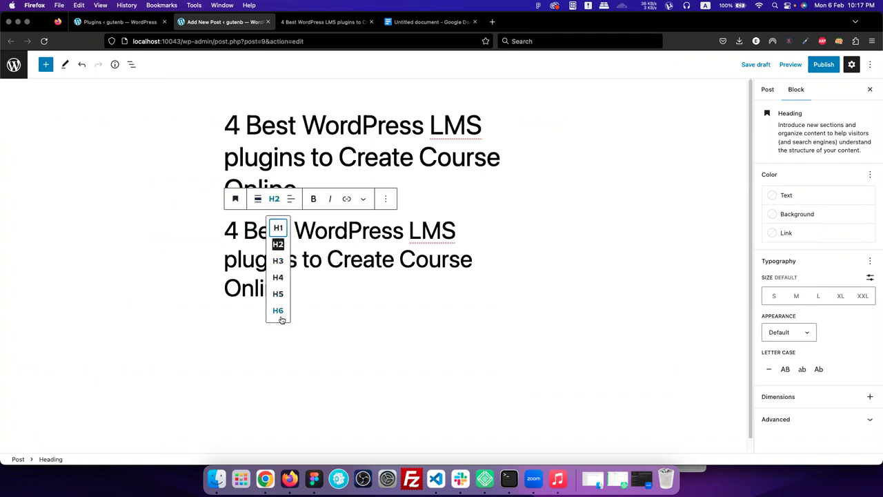
{"action": "left_click", "coordinate": [278, 263]}
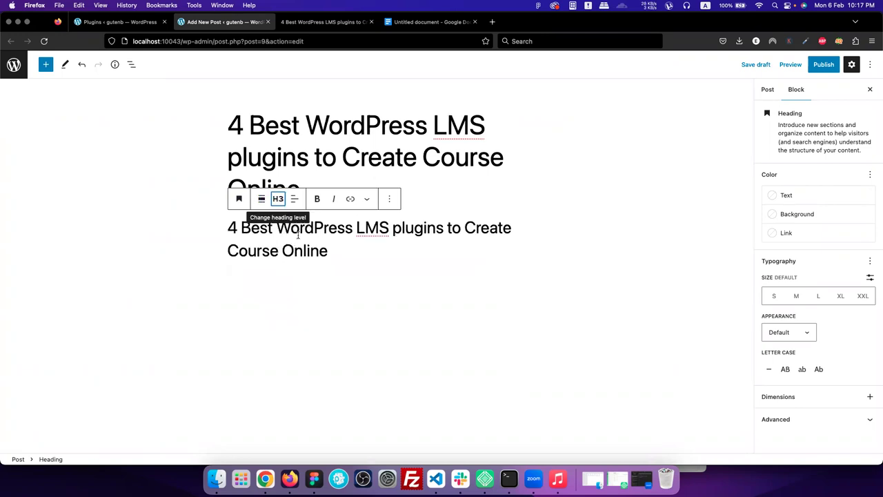
- Try centre alignment on the heading text, finishing with it aligned right
{"action": "left_click", "coordinate": [294, 201]}
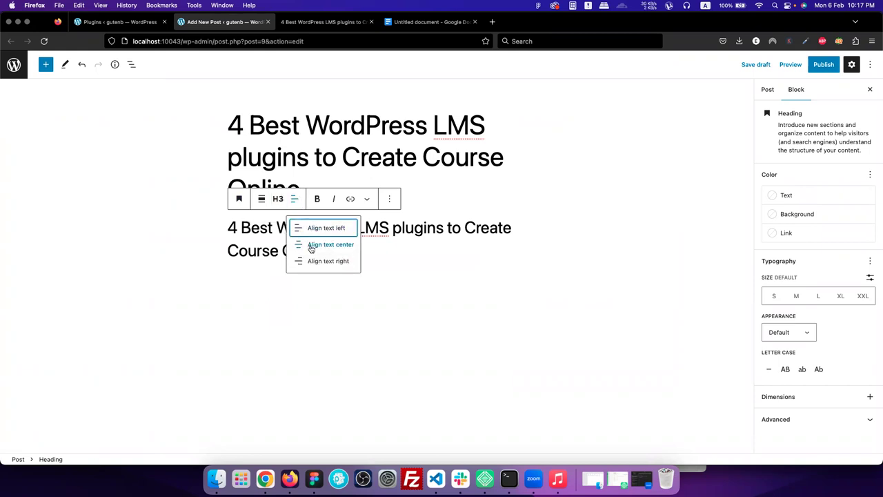
{"action": "left_click", "coordinate": [314, 245]}
{"action": "left_click", "coordinate": [295, 198]}
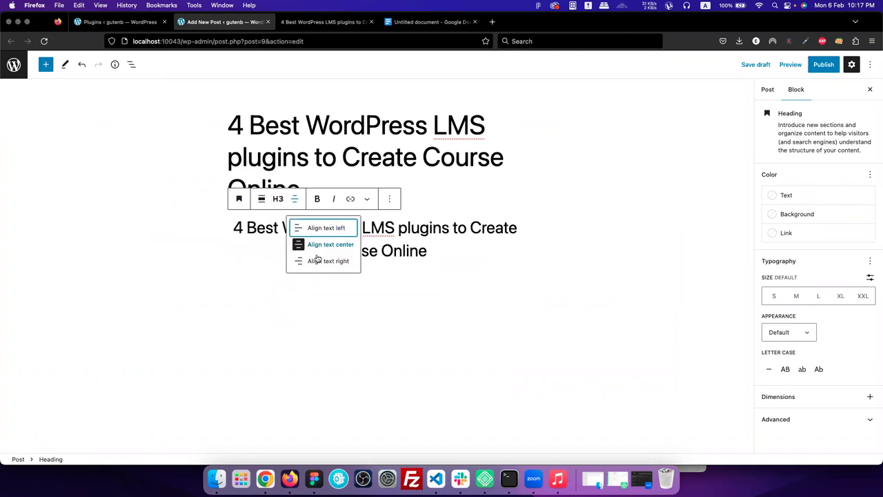
{"action": "left_click", "coordinate": [318, 261]}
- Format the heading's words "plugins" as bold and "WordPress" as italic
{"action": "left_click", "coordinate": [317, 199]}
{"action": "left_click_drag", "start_coordinate": [405, 228], "coordinate": [458, 230]}
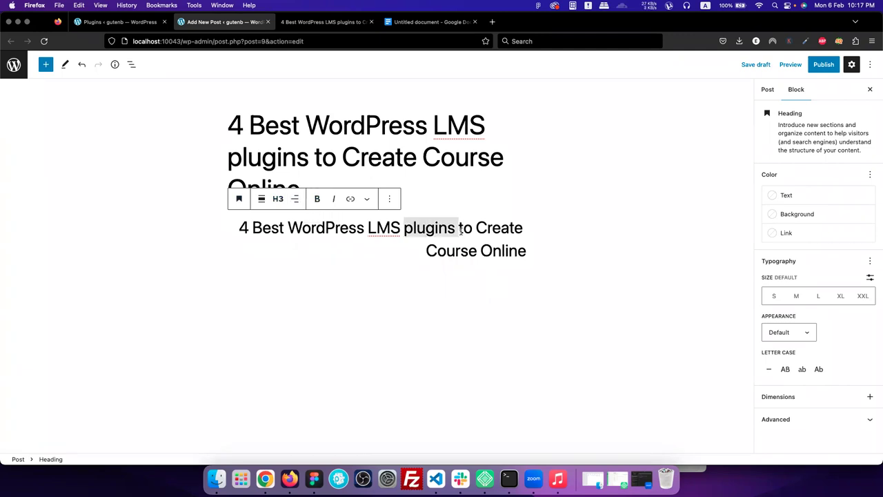
{"action": "left_click", "coordinate": [317, 199]}
{"action": "left_click", "coordinate": [384, 243]}
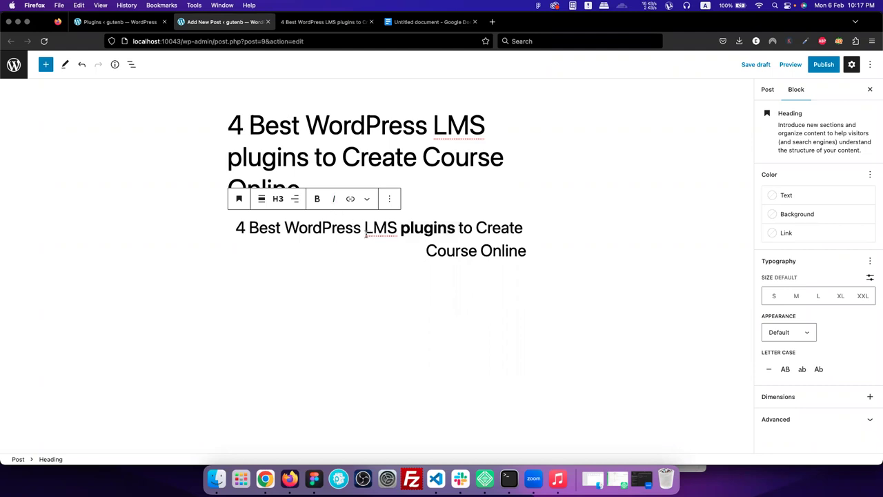
{"action": "left_click_drag", "start_coordinate": [361, 229], "coordinate": [284, 228]}
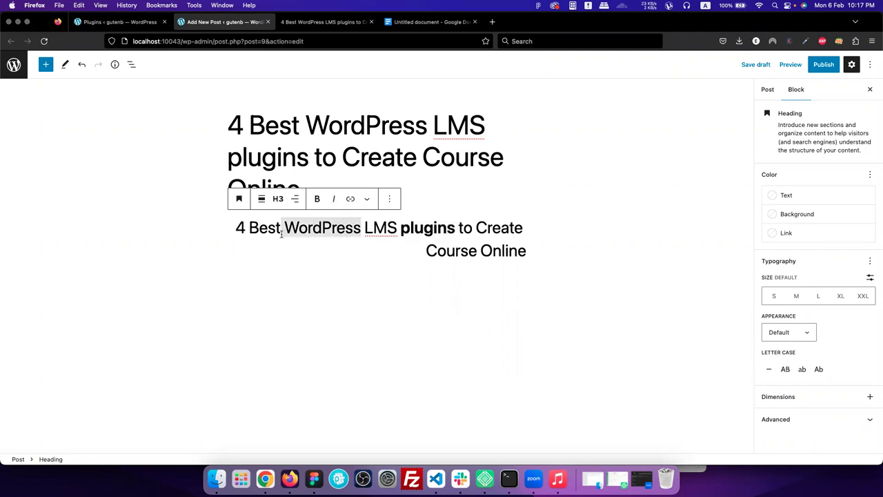
{"action": "left_click", "coordinate": [333, 200]}
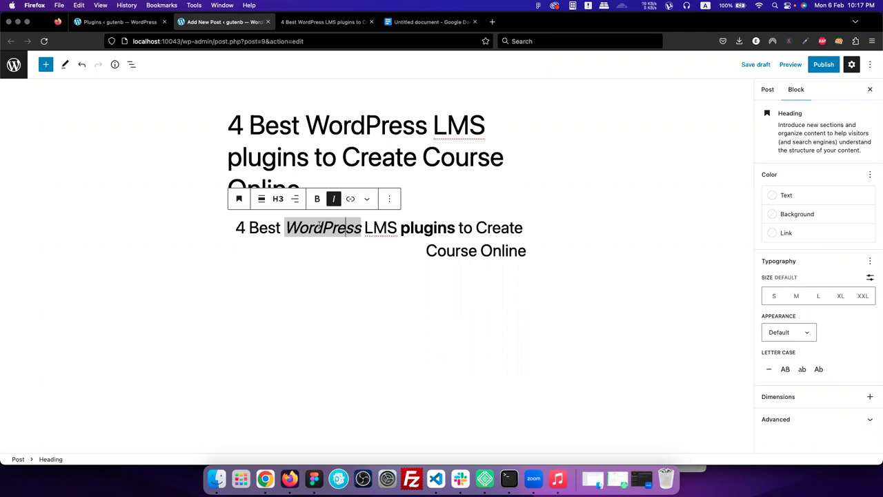
- Link the italic word "WordPress" in the heading to "#"
{"action": "left_click", "coordinate": [351, 228]}
{"action": "key", "text": "Left"}
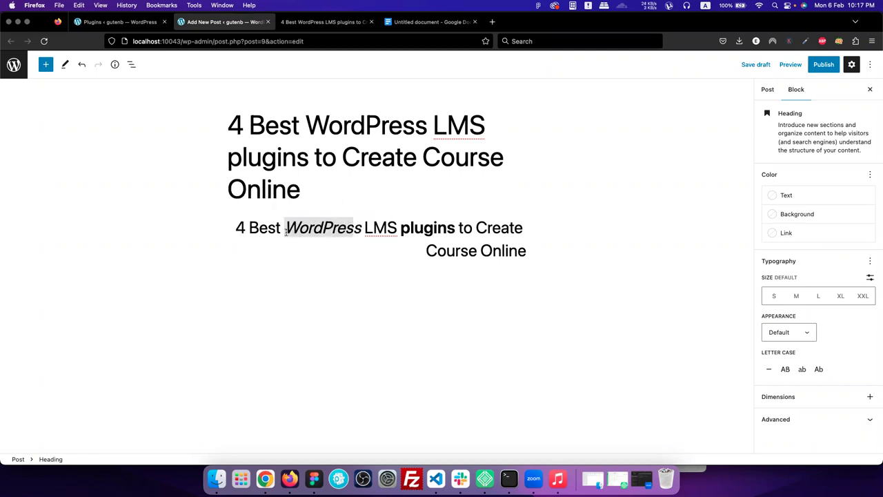
{"action": "left_click", "coordinate": [351, 200]}
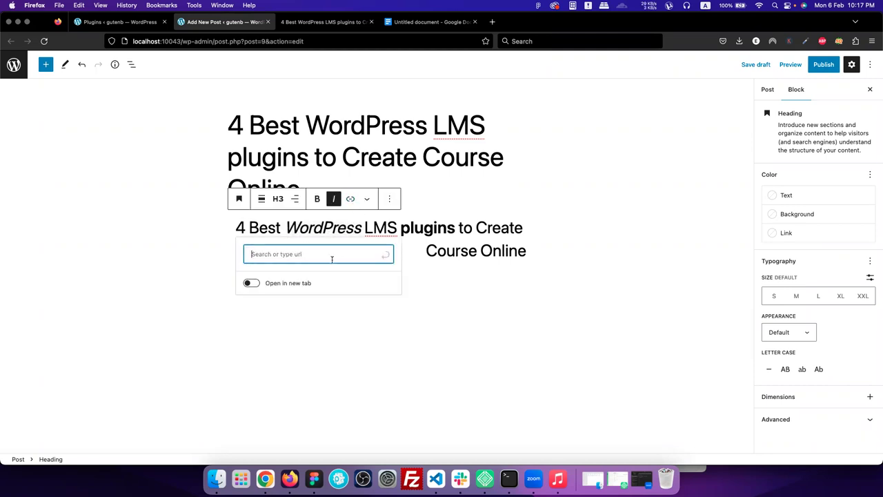
{"action": "type", "text": "#"}
{"action": "left_click", "coordinate": [385, 255]}
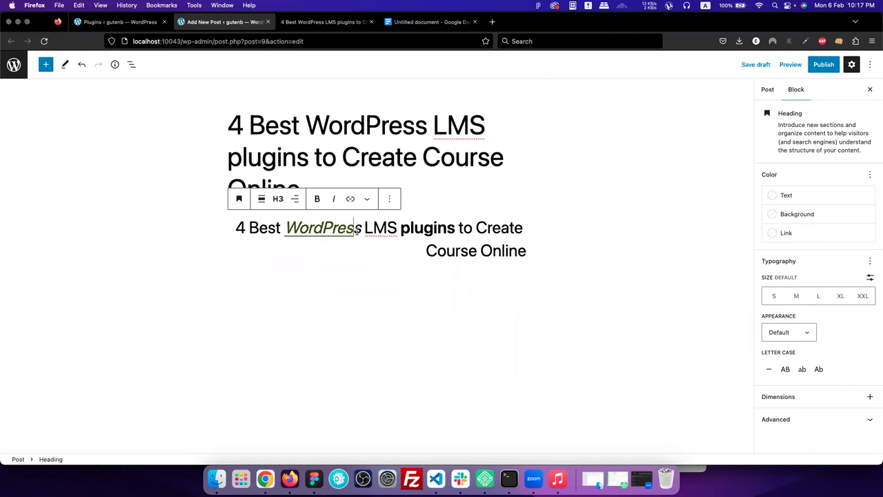
- Highlight the heading's word "WordPress" with the Primary text color 9DFF20
{"action": "left_click_drag", "start_coordinate": [361, 230], "coordinate": [283, 235]}
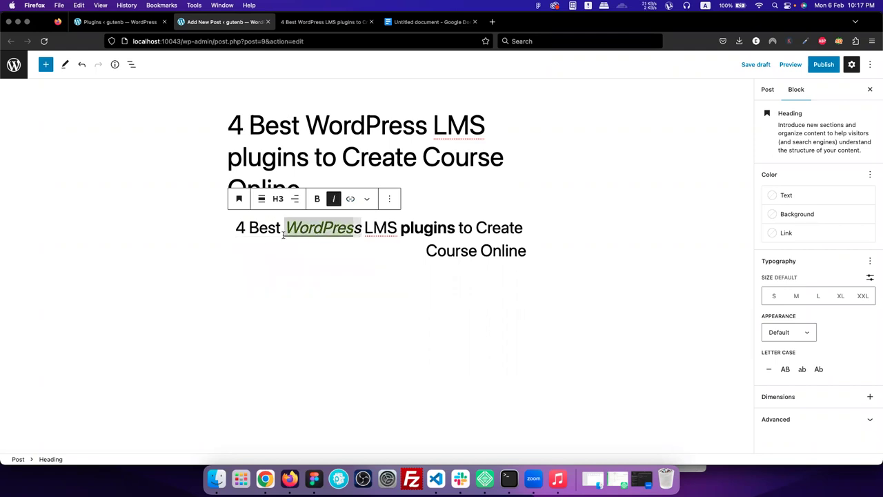
{"action": "left_click", "coordinate": [368, 200]}
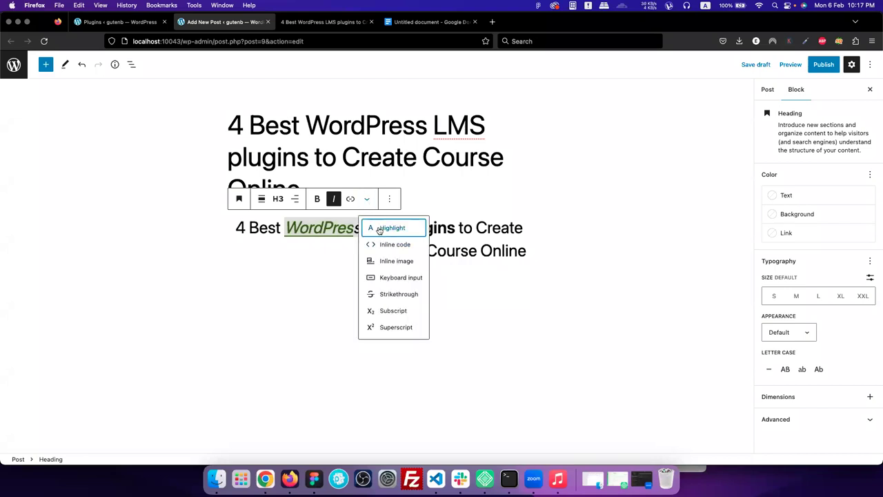
{"action": "left_click", "coordinate": [379, 228]}
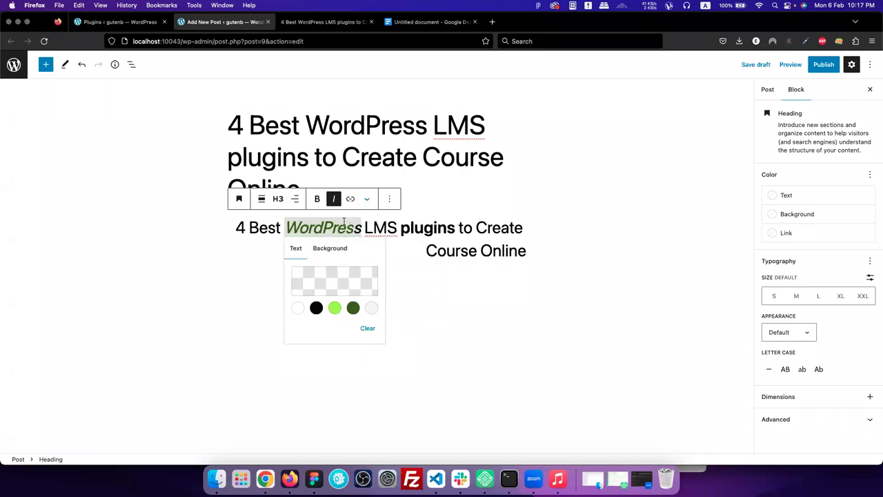
{"action": "left_click", "coordinate": [334, 308]}
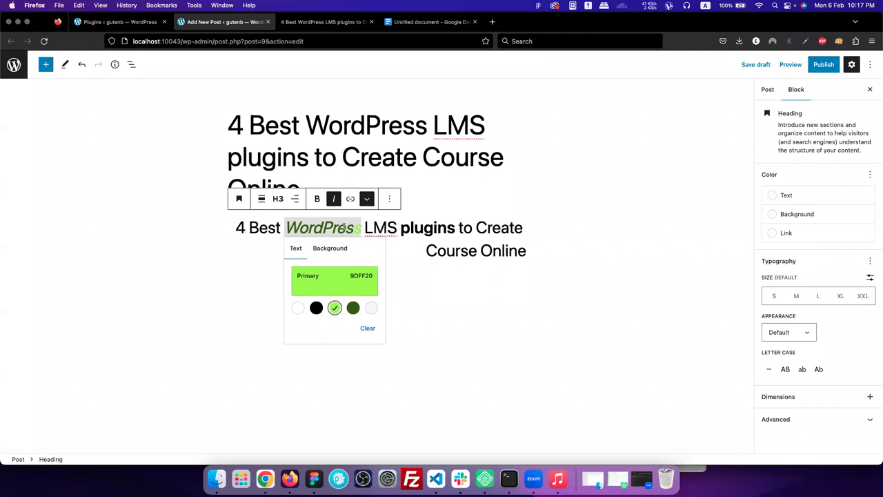
- Change the highlight text color of "WordPress" in the heading to dark green
{"action": "left_click", "coordinate": [355, 228]}
{"action": "double_click", "coordinate": [358, 228]}
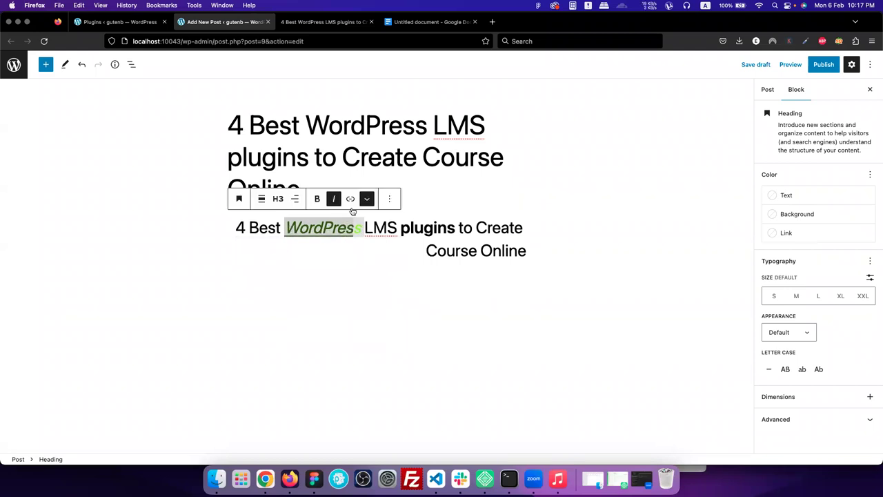
{"action": "left_click", "coordinate": [367, 199]}
{"action": "left_click", "coordinate": [377, 228]}
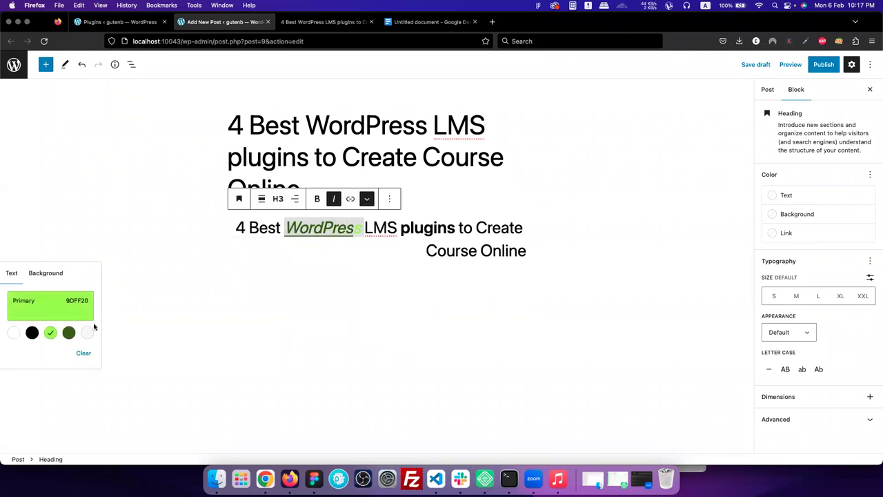
{"action": "left_click", "coordinate": [68, 333]}
{"action": "key", "text": "Escape"}
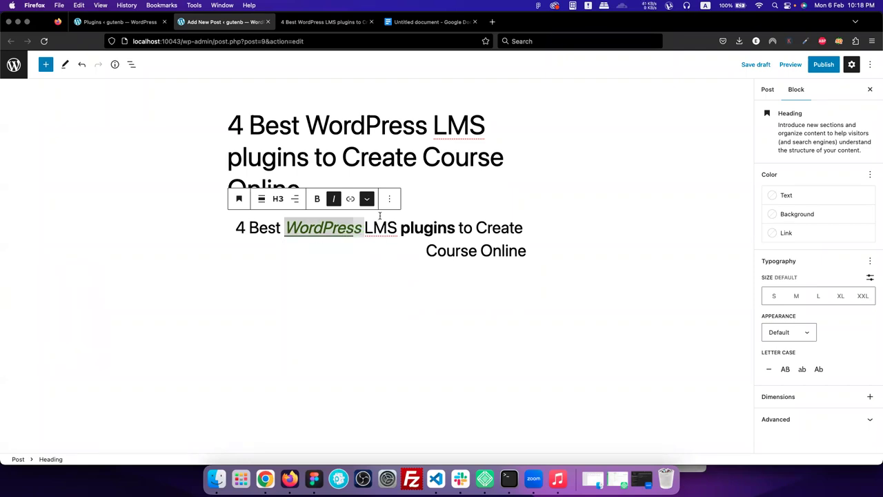
{"action": "left_click", "coordinate": [438, 212]}
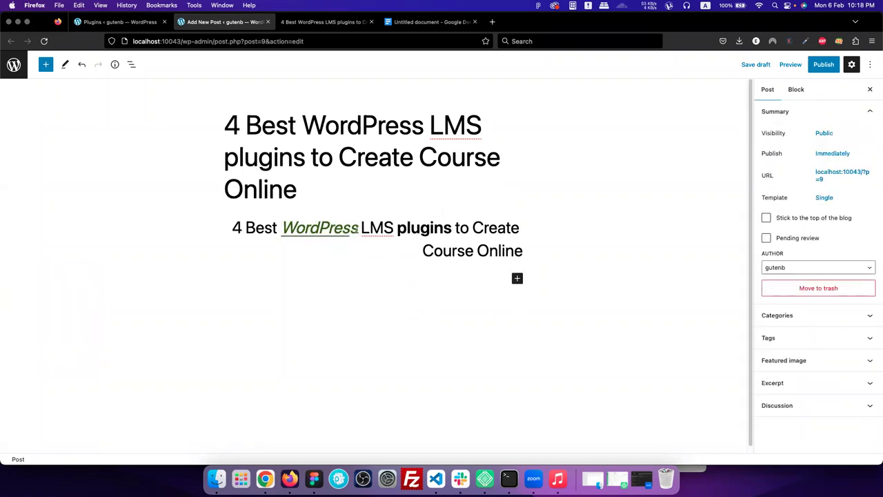
- Examine the additional inline formatting options available for the word "WordPress" in the heading
{"action": "double_click", "coordinate": [357, 229]}
{"action": "left_click", "coordinate": [367, 199]}
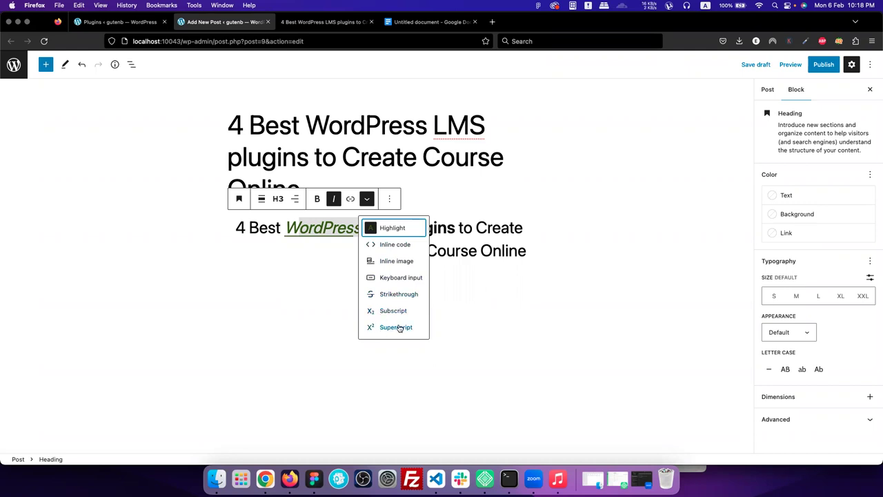
{"action": "left_click", "coordinate": [288, 231]}
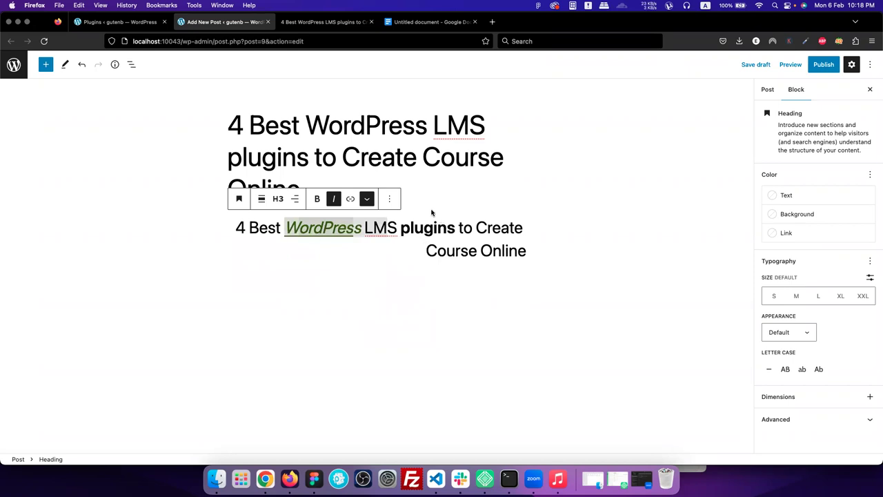
- Review the Heading block's options and remove the block from the post
{"action": "left_click", "coordinate": [389, 201]}
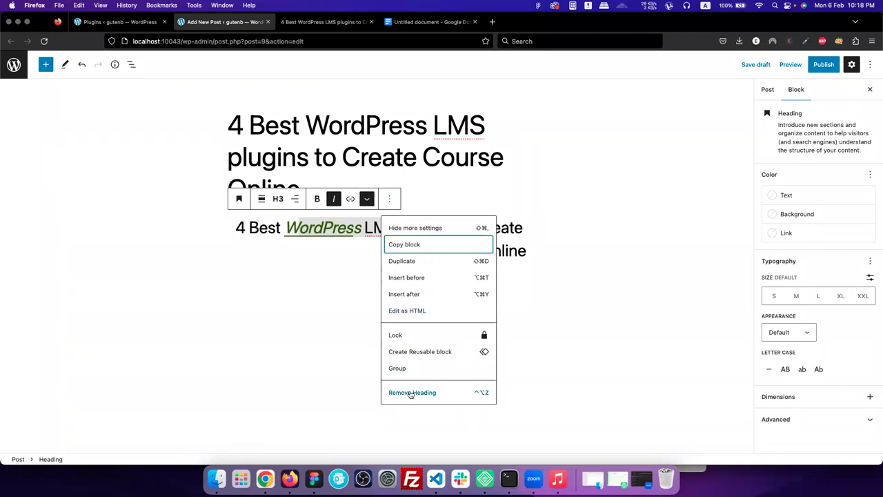
{"action": "left_click", "coordinate": [368, 227]}
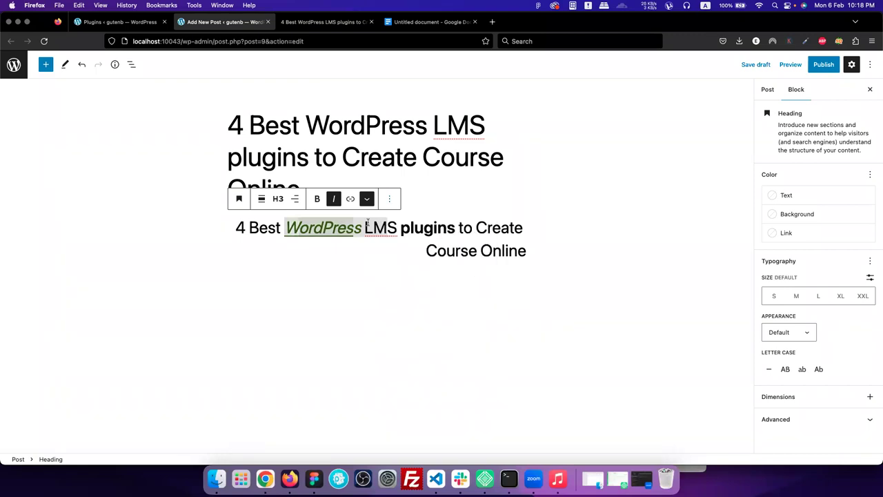
{"action": "left_click", "coordinate": [389, 199]}
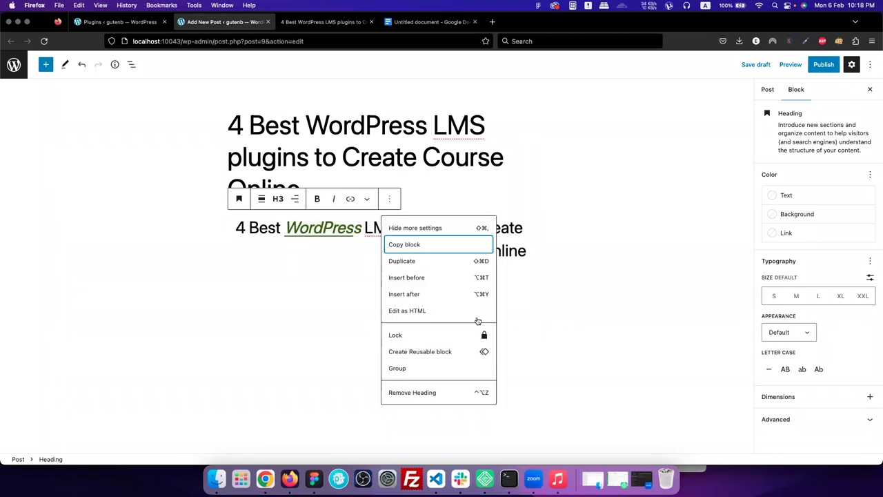
{"action": "left_click", "coordinate": [411, 393]}
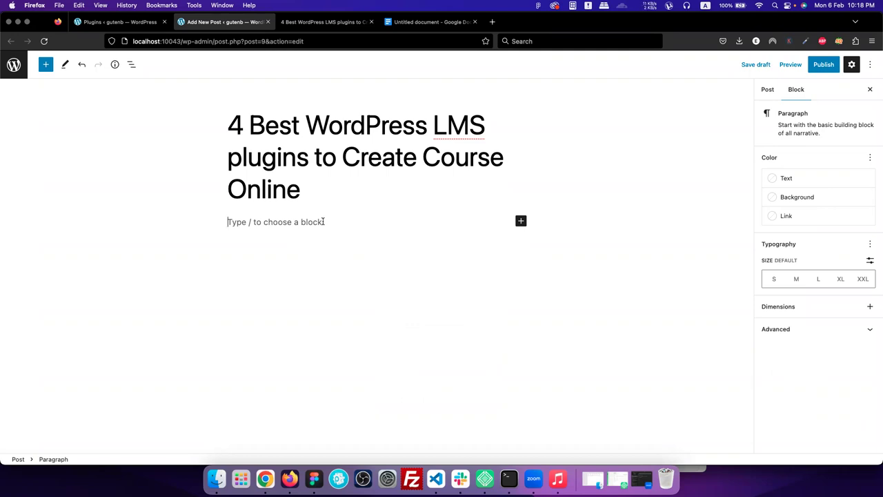
{"action": "left_click", "coordinate": [45, 64]}
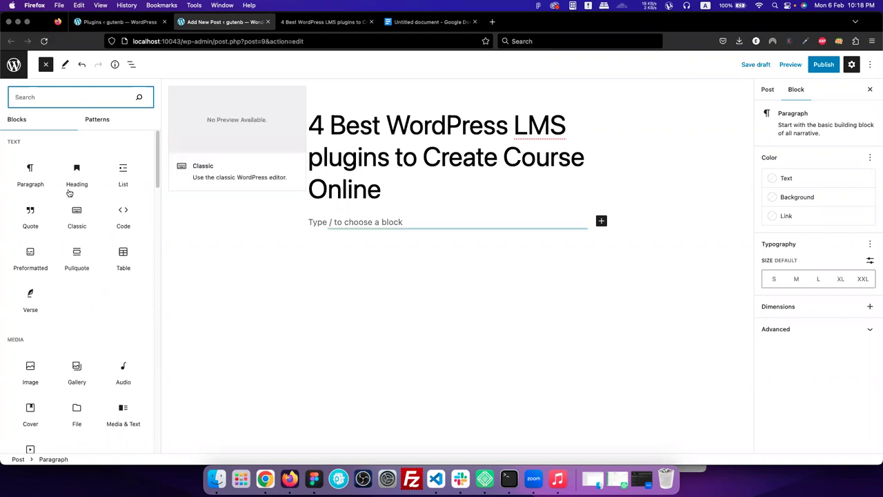
{"action": "scroll", "coordinate": [90, 336], "scroll_direction": "down", "scroll_amount": 1}
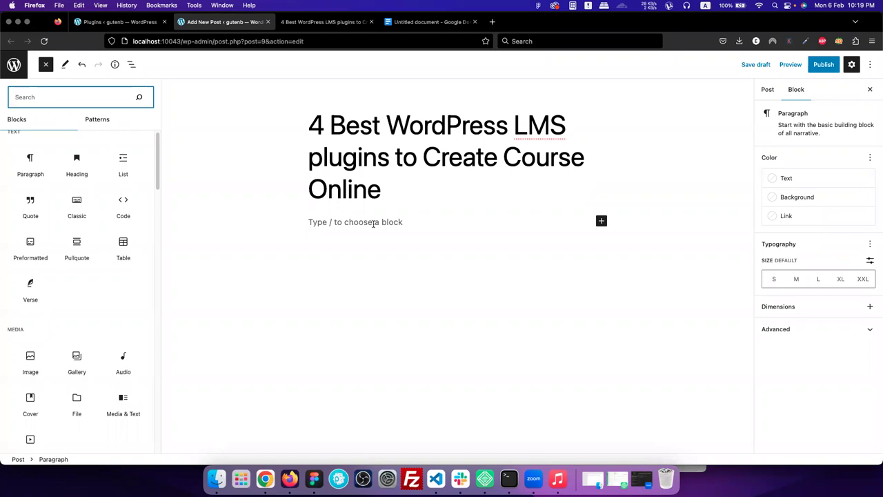
{"action": "left_click", "coordinate": [373, 223]}
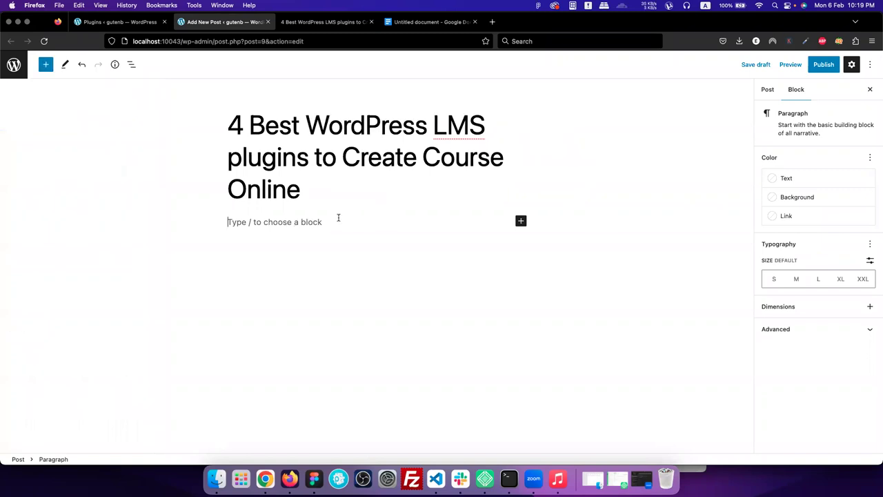
- Choose a Paragraph block from the block library for the empty spot below the post title
{"action": "left_click", "coordinate": [46, 64]}
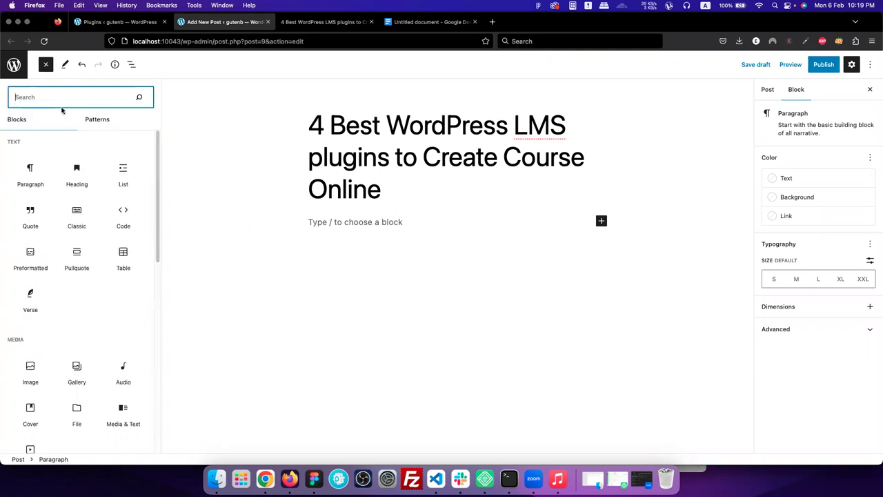
{"action": "left_click", "coordinate": [31, 173]}
{"action": "left_click_drag", "start_coordinate": [289, 224], "coordinate": [386, 218]}
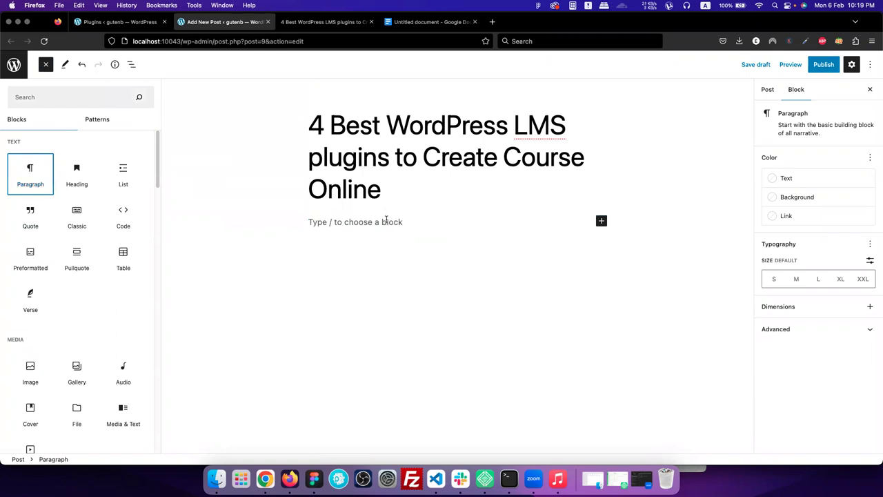
{"action": "left_click", "coordinate": [386, 219]}
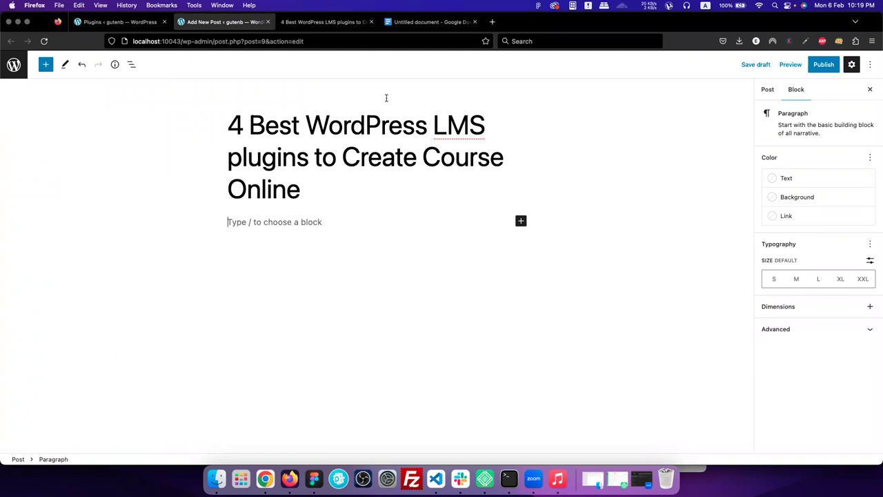
- Copy the intro paragraph beginning "Online learning has created a new curve" from the published article into the post's empty Paragraph block
{"action": "left_click", "coordinate": [328, 23]}
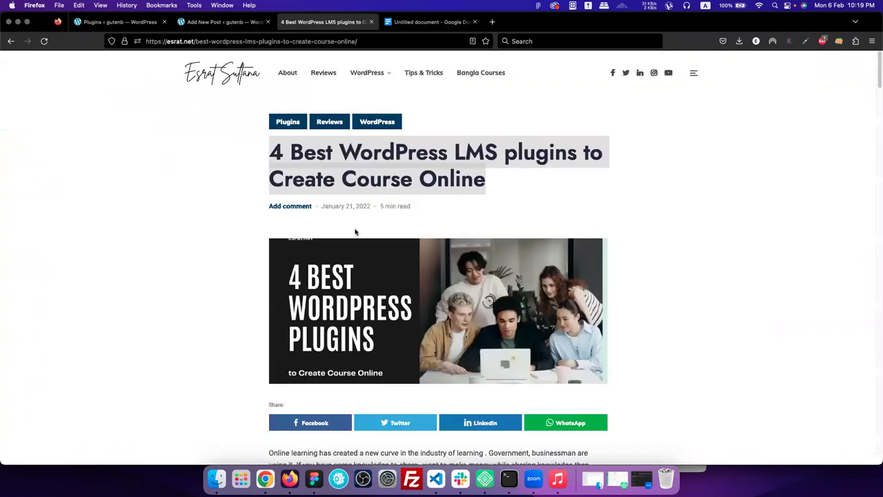
{"action": "scroll", "coordinate": [355, 230], "scroll_direction": "down", "scroll_amount": 3}
{"action": "left_click_drag", "start_coordinate": [471, 326], "coordinate": [270, 303]}
{"action": "key", "text": "super+c"}
{"action": "key", "text": "ctrl+shift+Tab"}
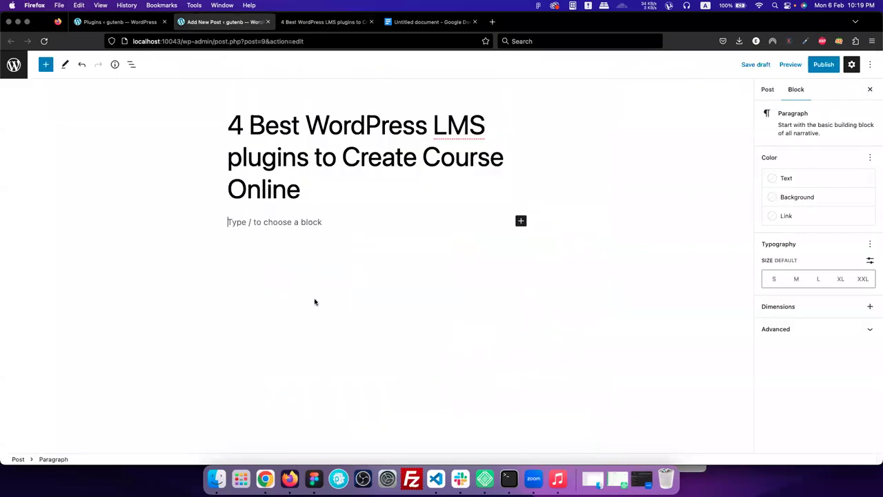
{"action": "key", "text": "super+v"}
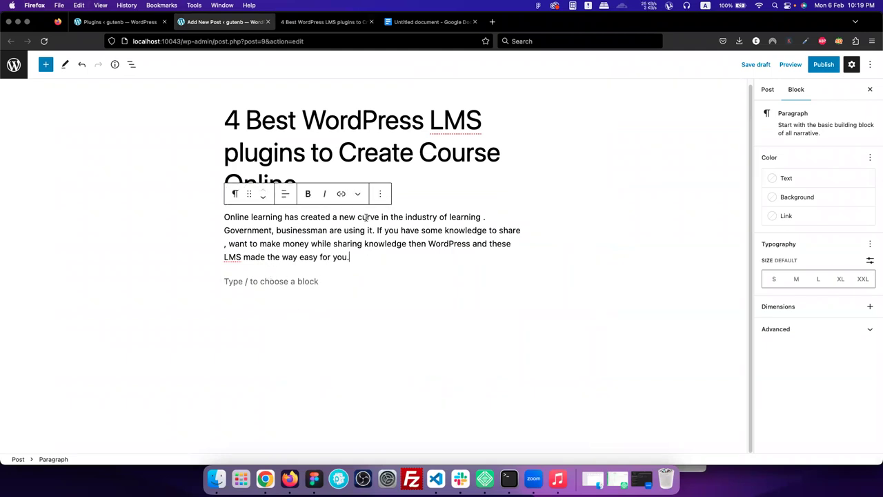
{"action": "key", "text": "super+s"}
{"action": "key", "text": "Return"}
{"action": "left_click", "coordinate": [366, 234]}
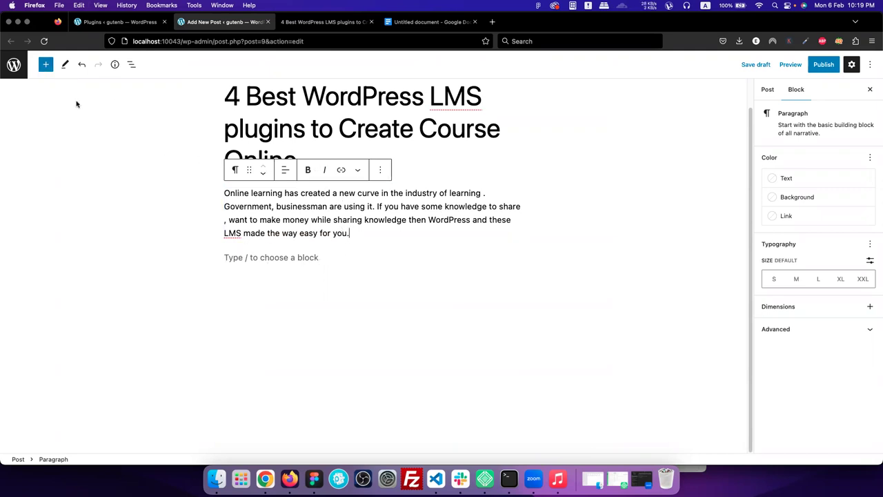
- Insert a Heading block from the block library directly below the intro paragraph
{"action": "left_click", "coordinate": [45, 64]}
{"action": "mouse_move", "coordinate": [74, 174]}
{"action": "left_click_drag", "start_coordinate": [74, 174], "coordinate": [436, 252]}
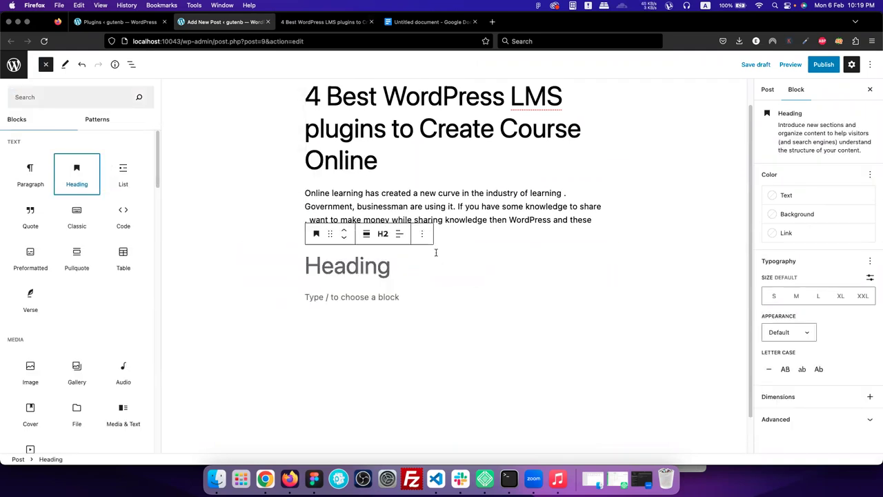
{"action": "left_click", "coordinate": [369, 266]}
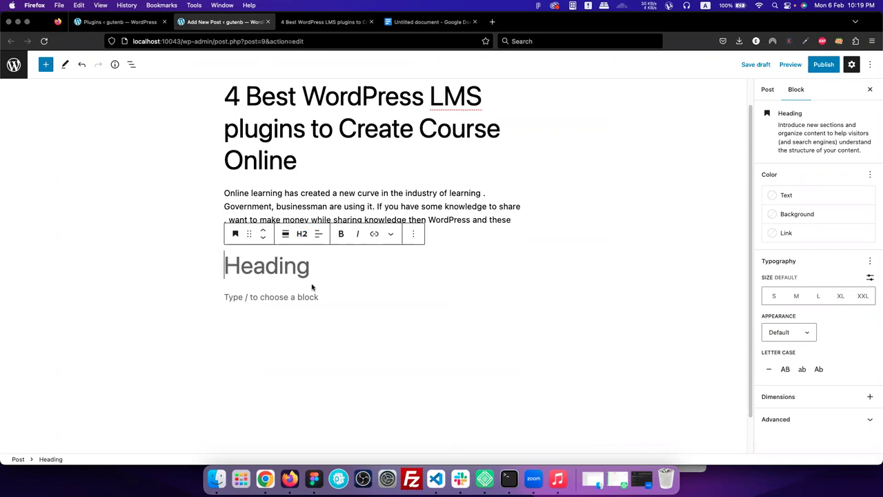
- Insert an Image block from the block library below the empty Heading block
{"action": "left_click", "coordinate": [46, 64]}
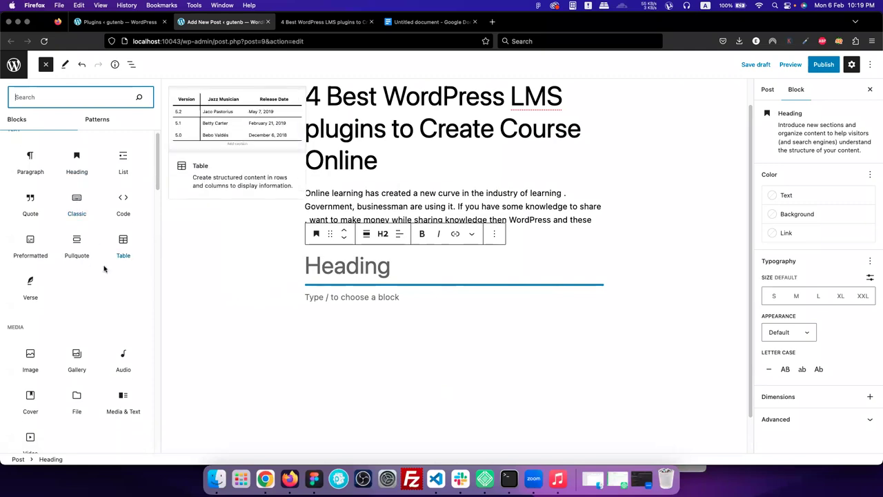
{"action": "scroll", "coordinate": [103, 269], "scroll_direction": "down", "scroll_amount": 3}
{"action": "left_click_drag", "start_coordinate": [31, 290], "coordinate": [377, 286]}
{"action": "scroll", "coordinate": [366, 297], "scroll_direction": "down", "scroll_amount": 1}
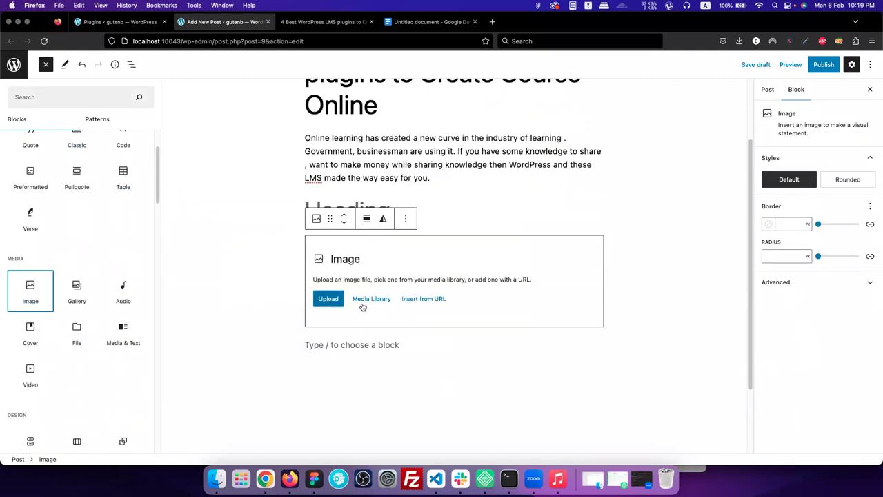
- Upload Behance Portfolio.png from the Downloads folder into the Image block
{"action": "left_click", "coordinate": [328, 302]}
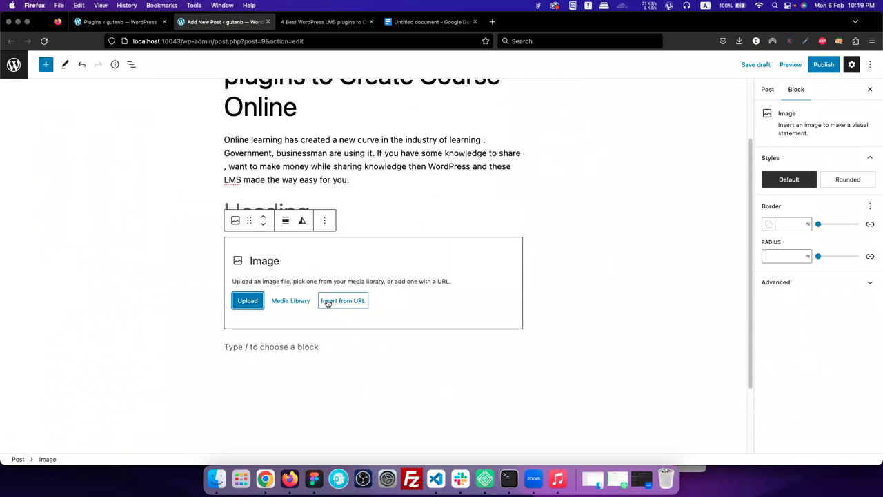
{"action": "left_click", "coordinate": [261, 298]}
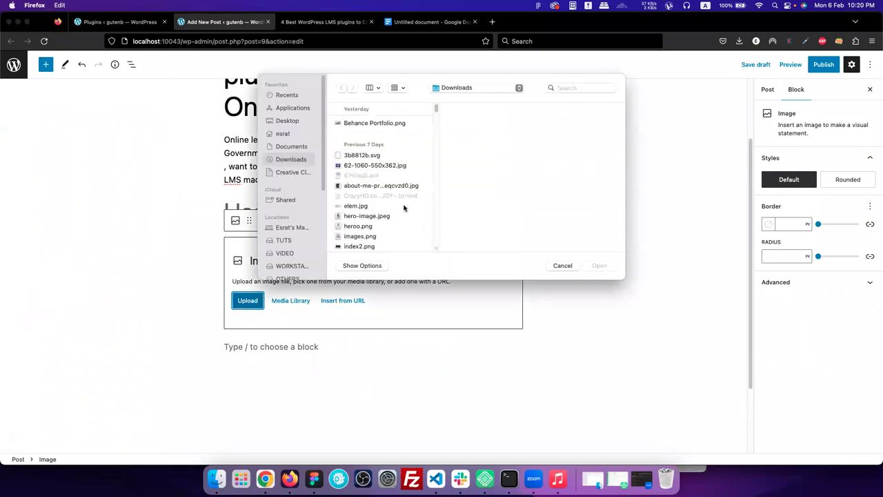
{"action": "left_click", "coordinate": [367, 125]}
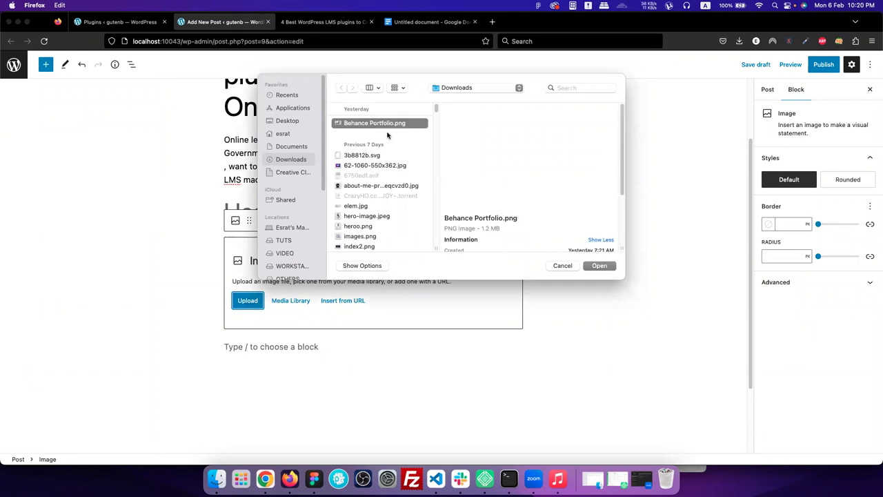
{"action": "left_click", "coordinate": [599, 266]}
{"action": "scroll", "coordinate": [505, 269], "scroll_direction": "down", "scroll_amount": 1}
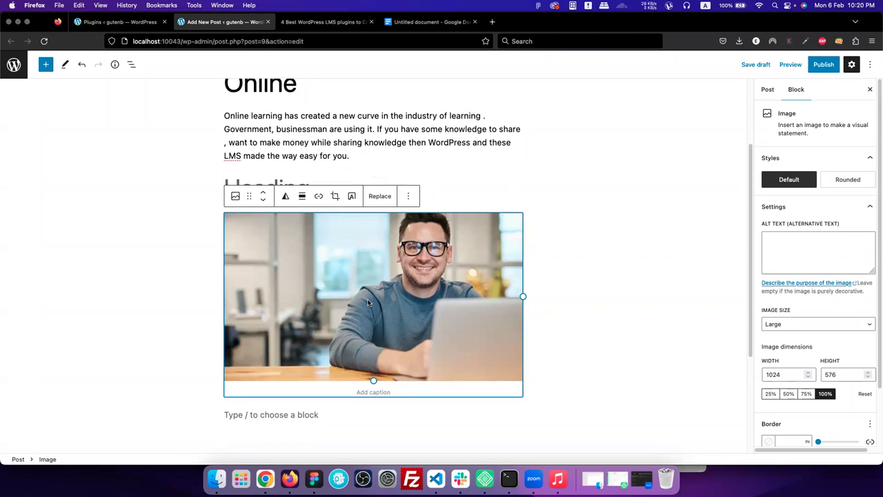
- Add the caption text "caption" below the uploaded image
{"action": "scroll", "coordinate": [369, 303], "scroll_direction": "down", "scroll_amount": 1}
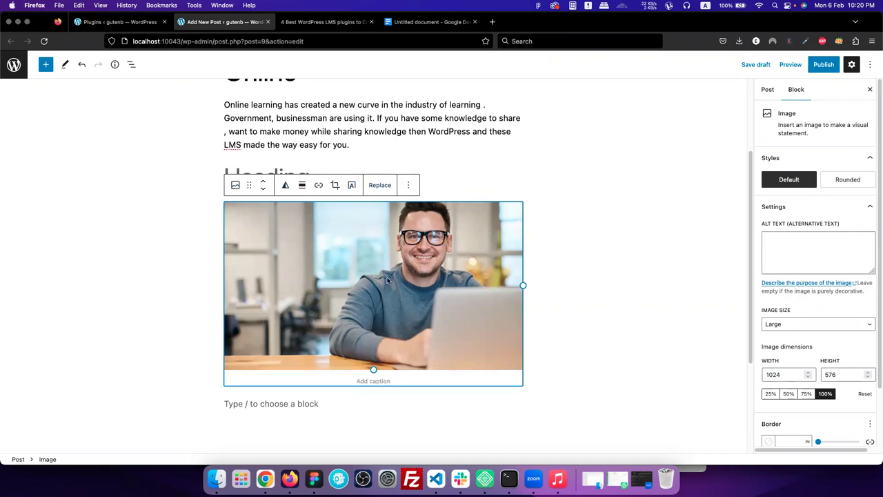
{"action": "left_click", "coordinate": [383, 375]}
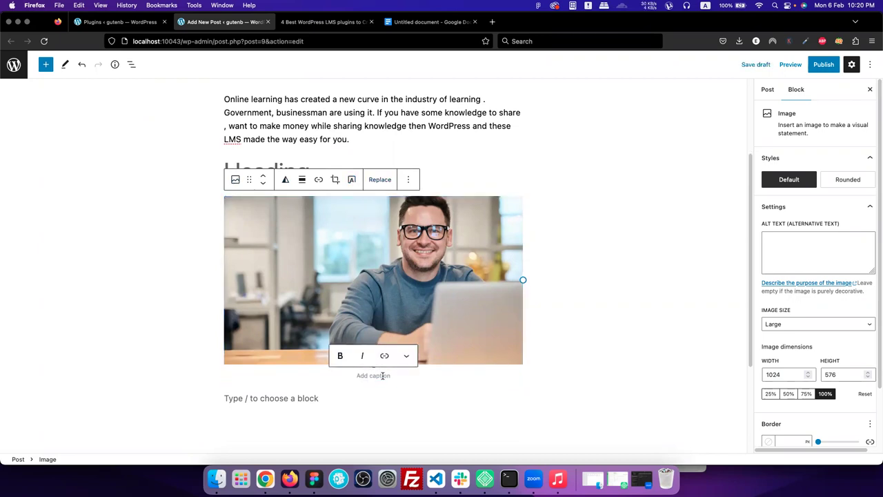
{"action": "type", "text": "captio"}
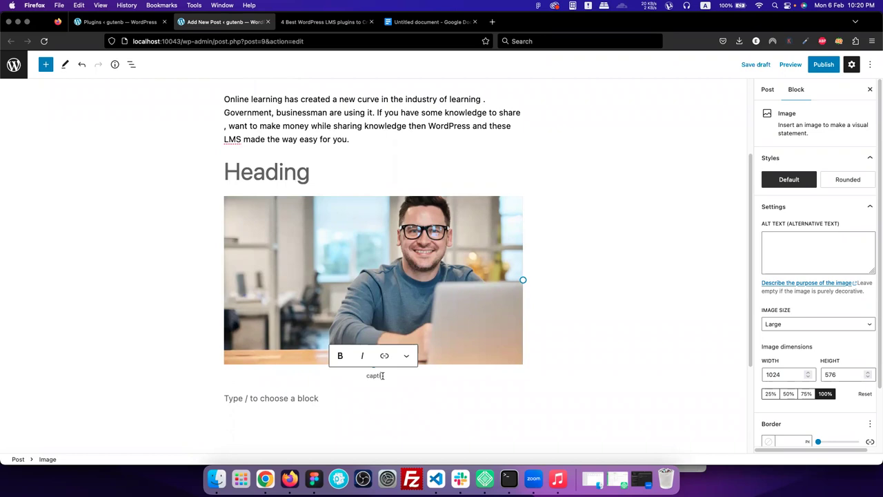
{"action": "type", "text": "n"}
{"action": "left_click", "coordinate": [582, 254]}
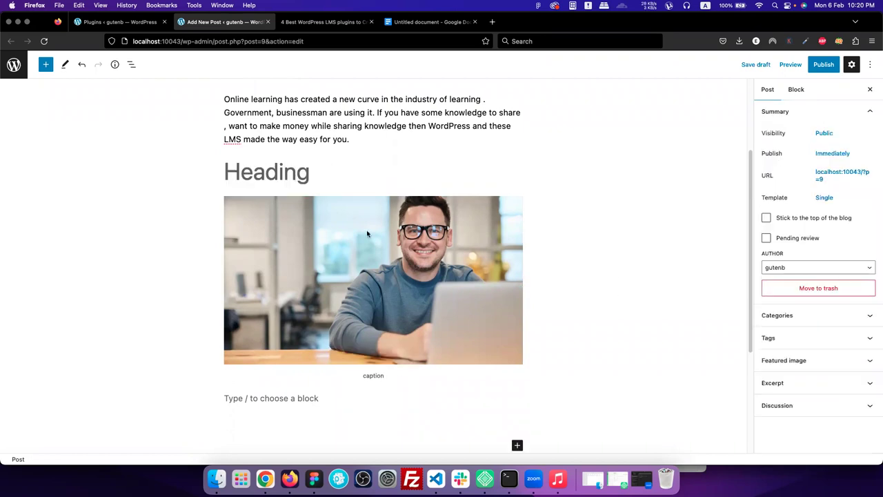
- Duplicate the empty Heading block above the image
{"action": "scroll", "coordinate": [389, 261], "scroll_direction": "up", "scroll_amount": 1}
{"action": "left_click", "coordinate": [310, 215]}
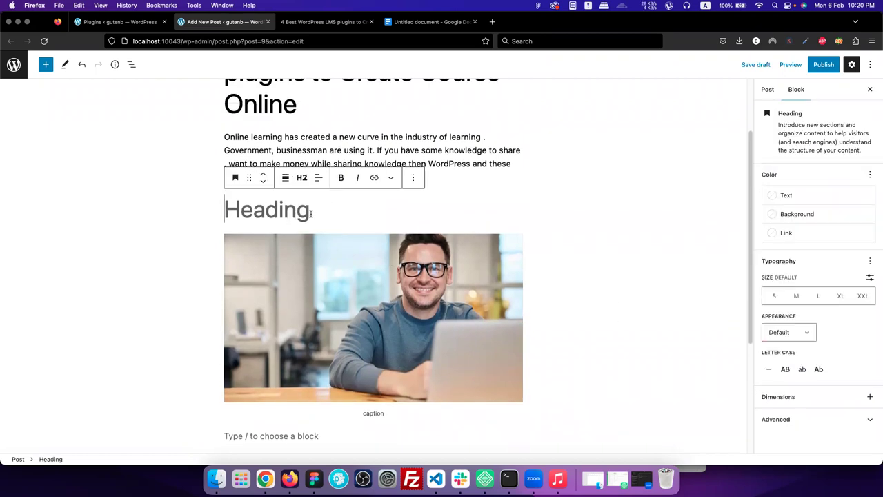
{"action": "scroll", "coordinate": [312, 214], "scroll_direction": "down", "scroll_amount": 2}
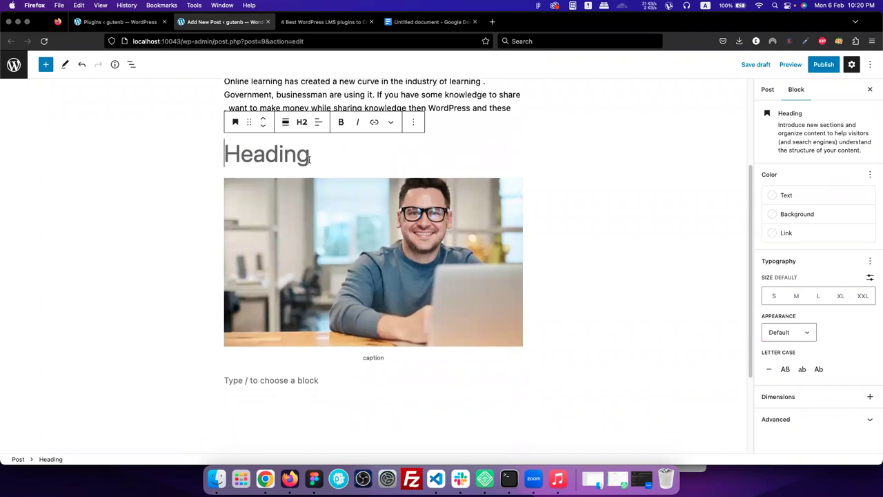
{"action": "left_click", "coordinate": [414, 124]}
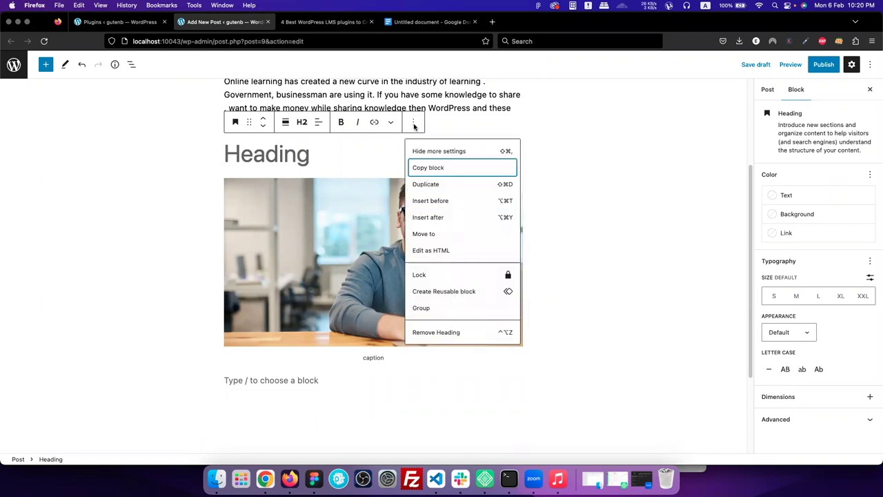
{"action": "left_click", "coordinate": [425, 185]}
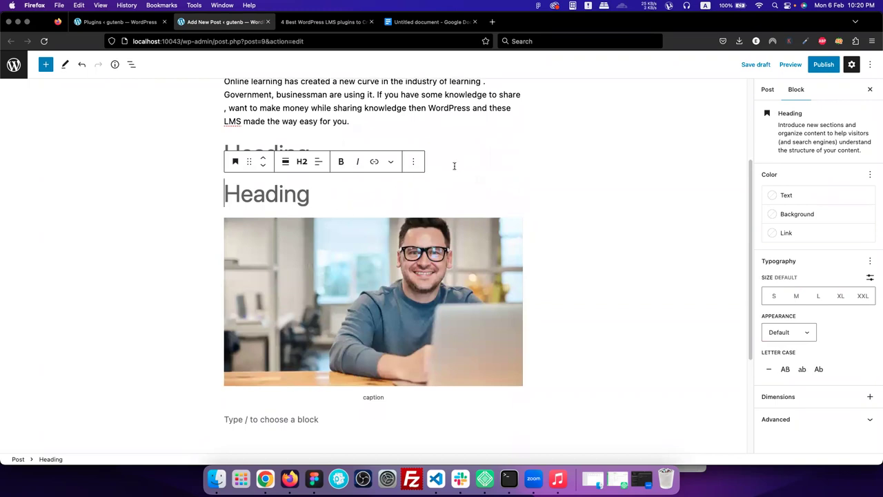
{"action": "key", "text": "Up"}
{"action": "key", "text": "Delete"}
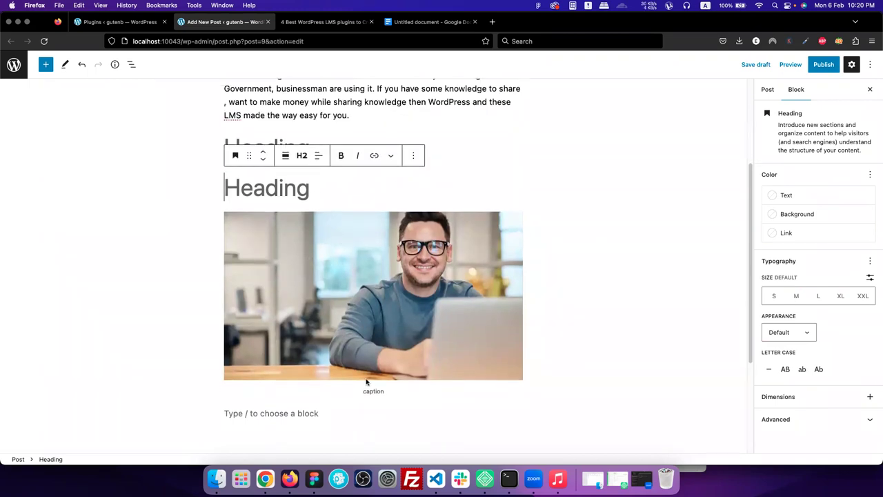
- Move the duplicated Heading block down and up around the image, finally placing it below the image
{"action": "scroll", "coordinate": [313, 324], "scroll_direction": "down", "scroll_amount": 1}
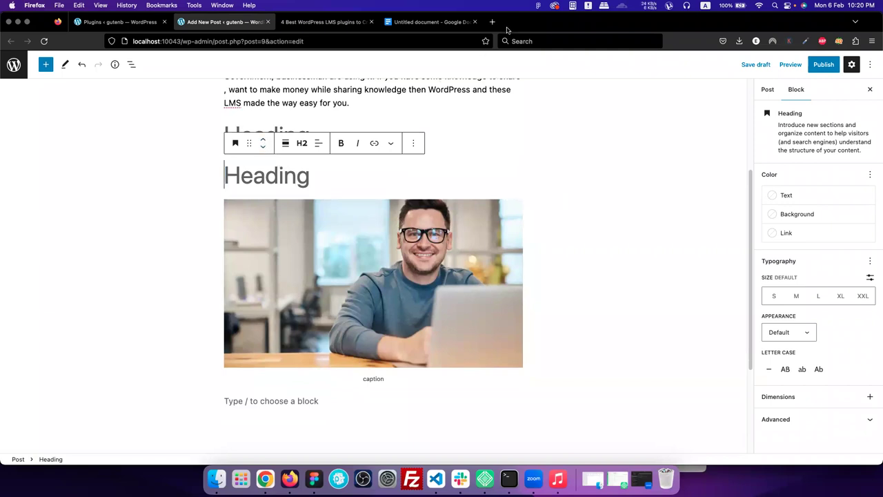
{"action": "left_click", "coordinate": [264, 147]}
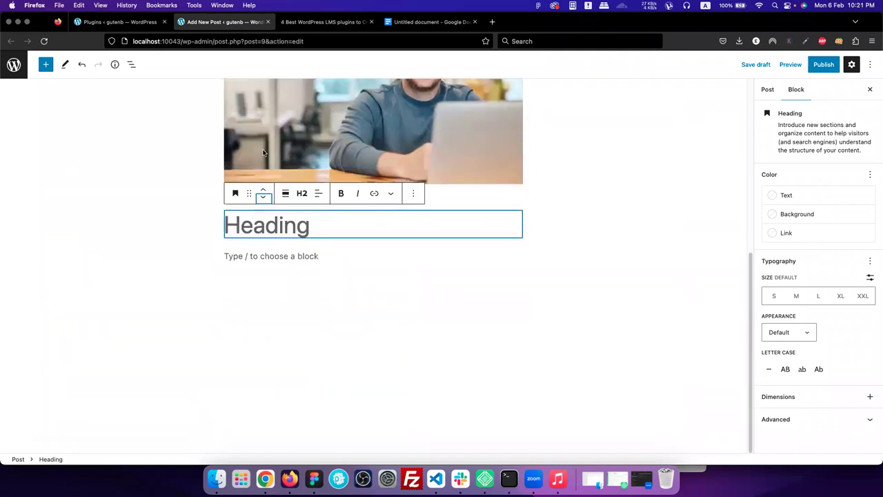
{"action": "left_click", "coordinate": [263, 192]}
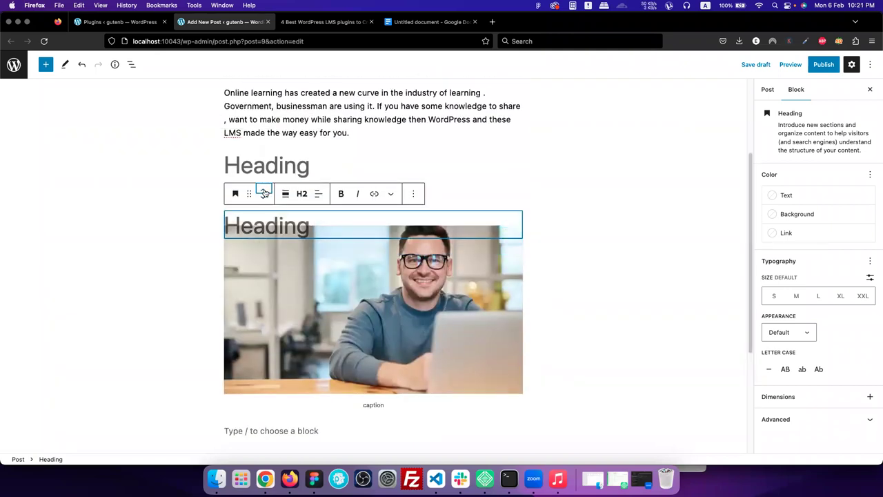
{"action": "left_click", "coordinate": [263, 192]}
{"action": "left_click", "coordinate": [263, 199]}
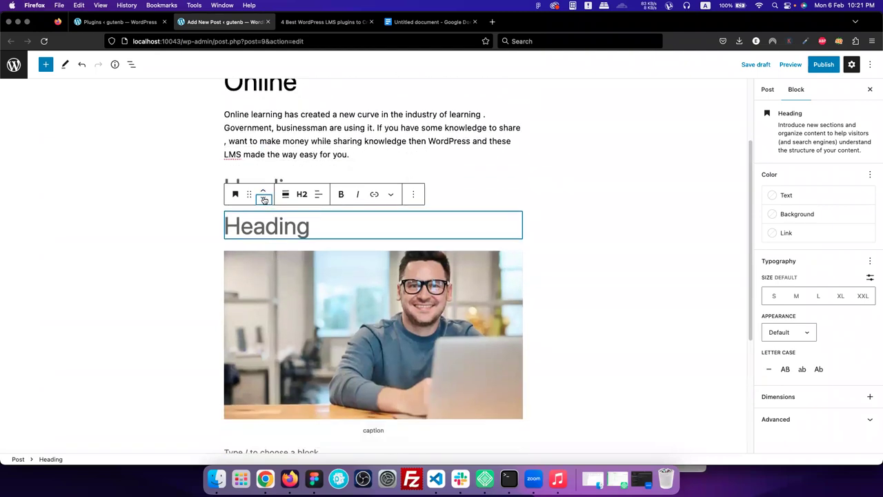
{"action": "left_click", "coordinate": [264, 199]}
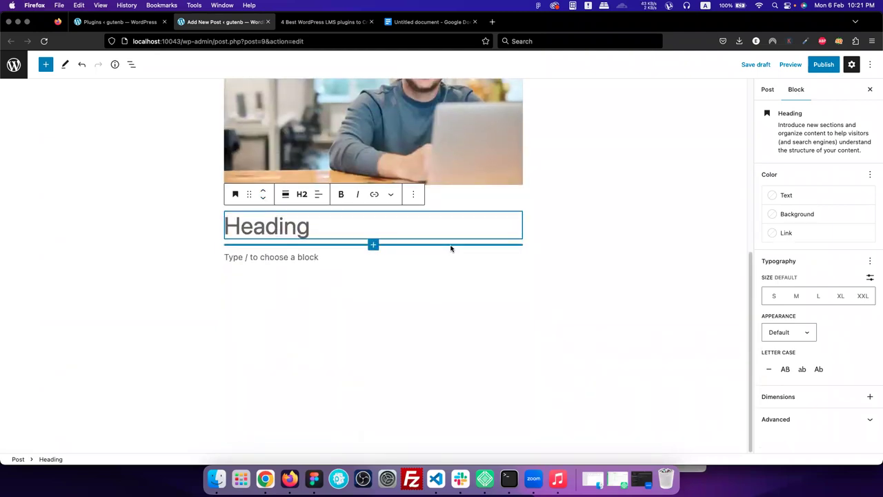
{"action": "left_click", "coordinate": [337, 241]}
{"action": "scroll", "coordinate": [338, 241], "scroll_direction": "up", "scroll_amount": 4}
{"action": "scroll", "coordinate": [337, 240], "scroll_direction": "down", "scroll_amount": 3}
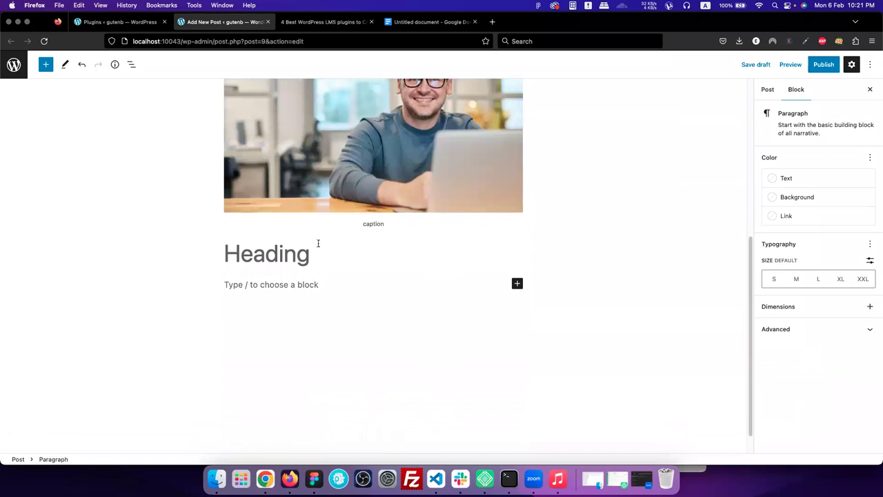
- Try the light green theme color on the Heading block below the image, and set its text color to Vivid red
{"action": "left_click", "coordinate": [310, 254]}
{"action": "scroll", "coordinate": [305, 256], "scroll_direction": "up", "scroll_amount": 1}
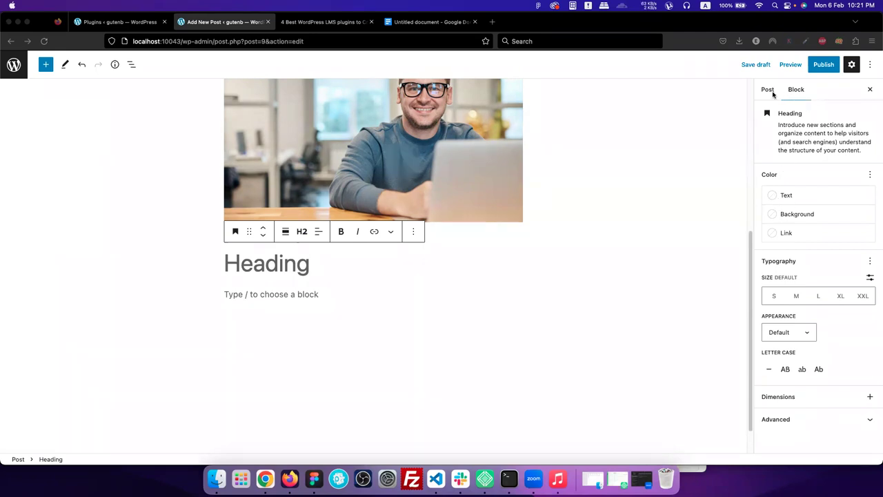
{"action": "left_click", "coordinate": [772, 196]}
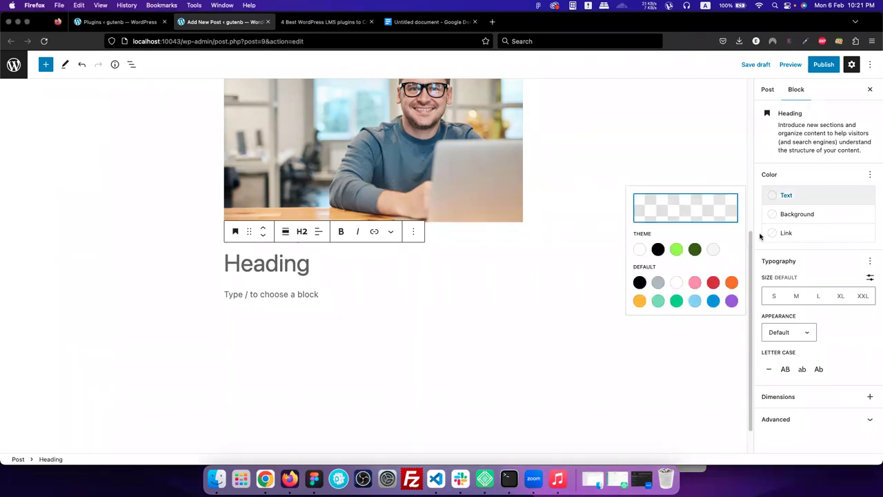
{"action": "left_click", "coordinate": [679, 251]}
{"action": "left_click", "coordinate": [713, 282]}
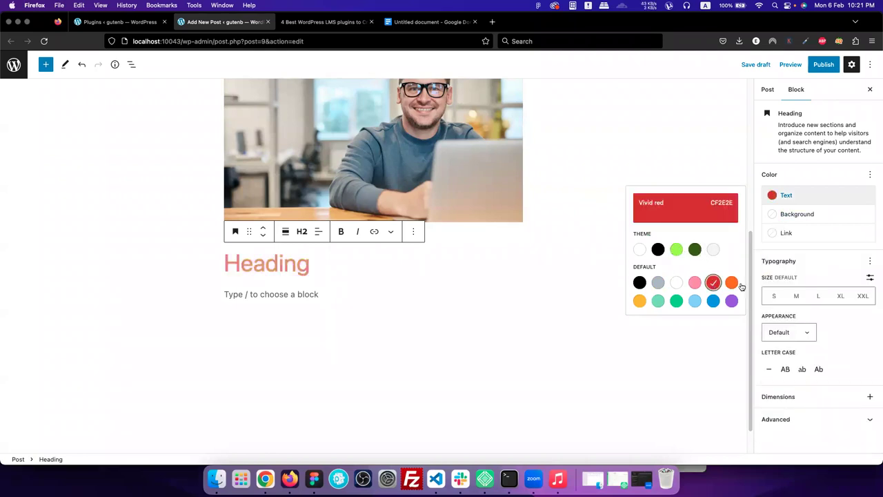
- Set the same Heading block's background color to Vivid purple and check its link color options
{"action": "left_click", "coordinate": [781, 217]}
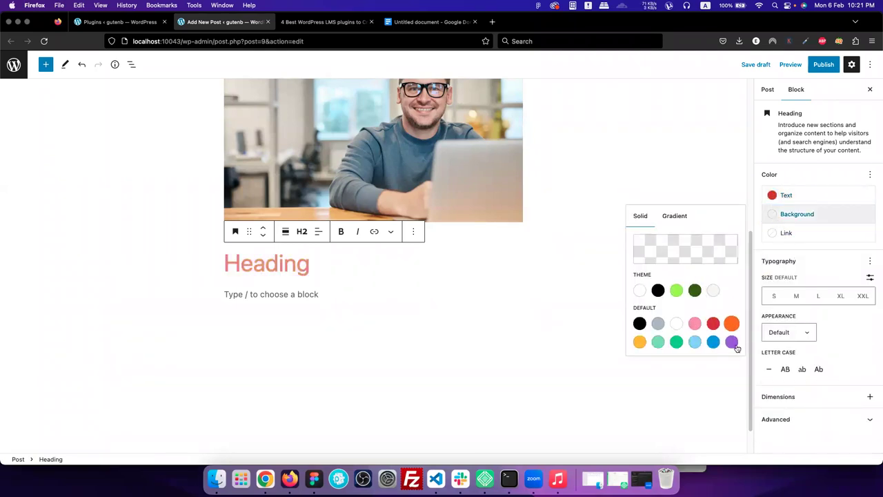
{"action": "left_click", "coordinate": [733, 342]}
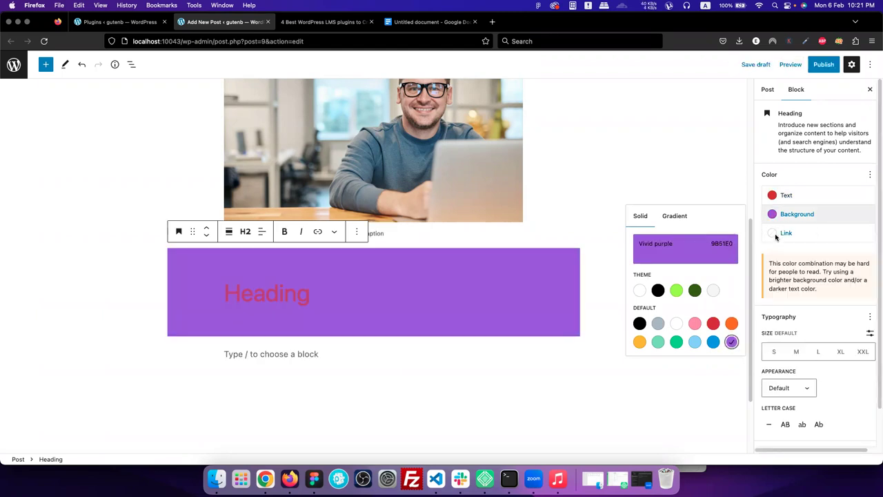
{"action": "left_click", "coordinate": [775, 236]}
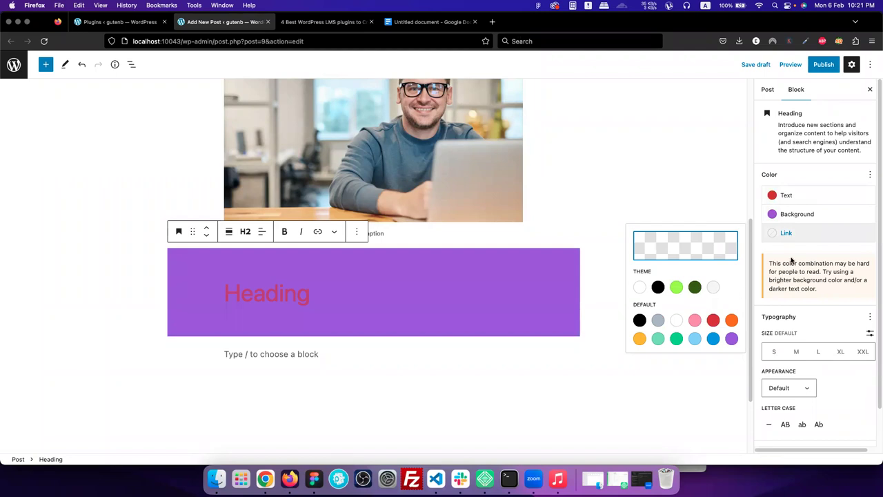
{"action": "left_click", "coordinate": [264, 301]}
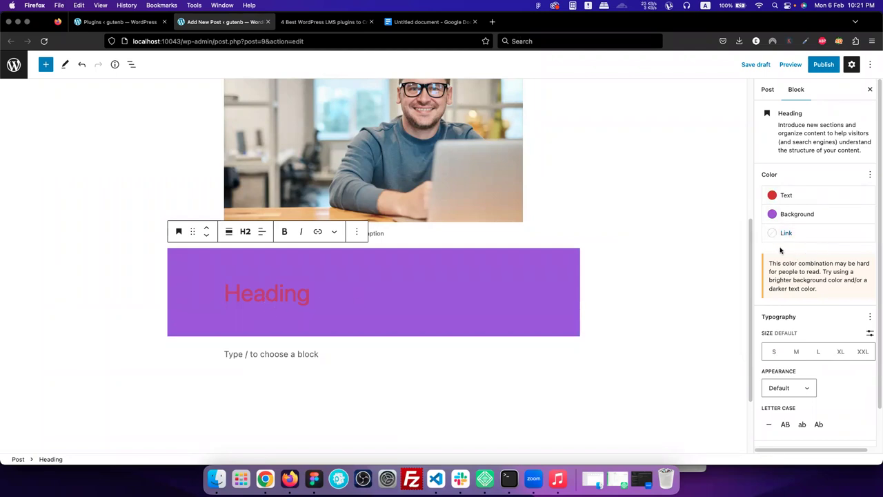
{"action": "scroll", "coordinate": [796, 347], "scroll_direction": "down", "scroll_amount": 1}
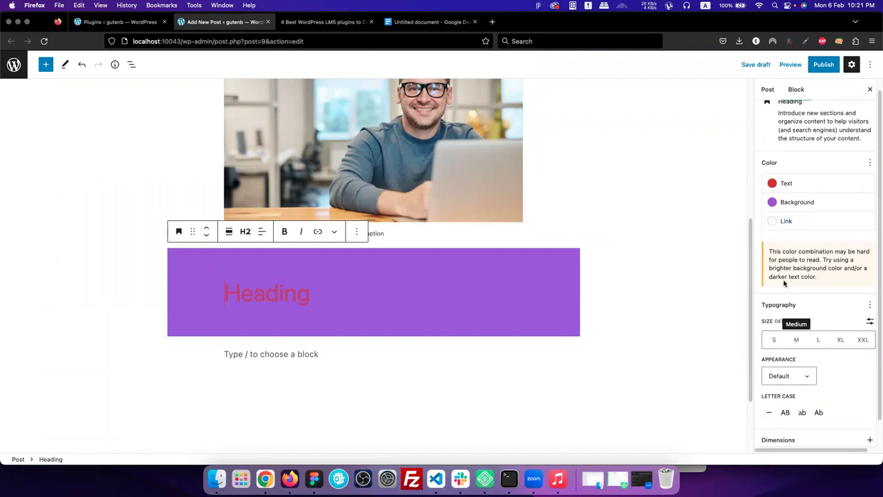
- Try custom font sizes of 20 px and 30 px on the purple Heading block below the image
{"action": "scroll", "coordinate": [780, 314], "scroll_direction": "down", "scroll_amount": 2}
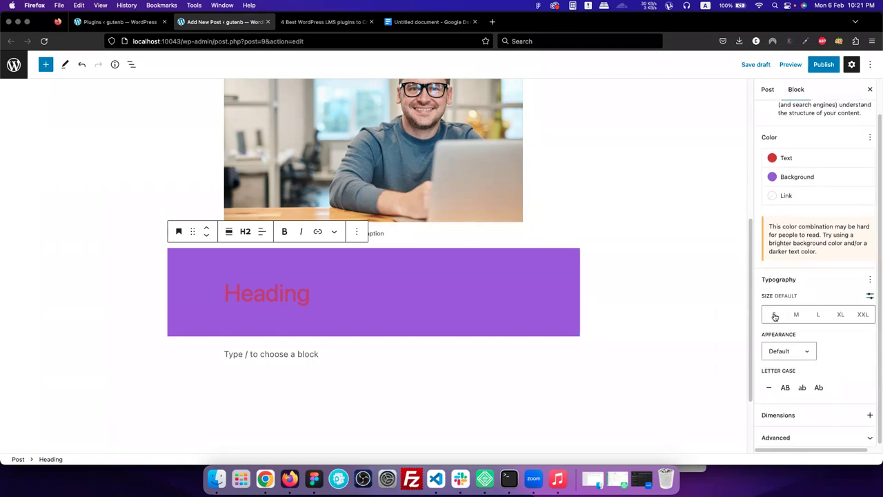
{"action": "left_click", "coordinate": [870, 297]}
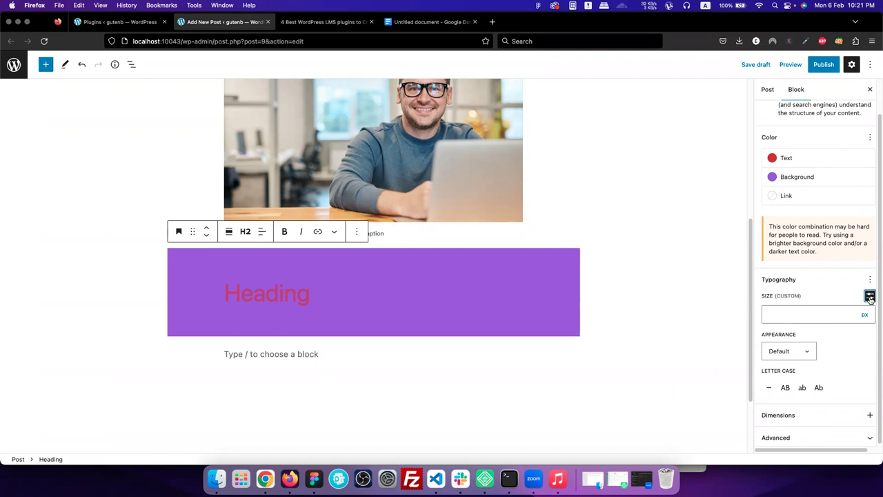
{"action": "left_click", "coordinate": [802, 316]}
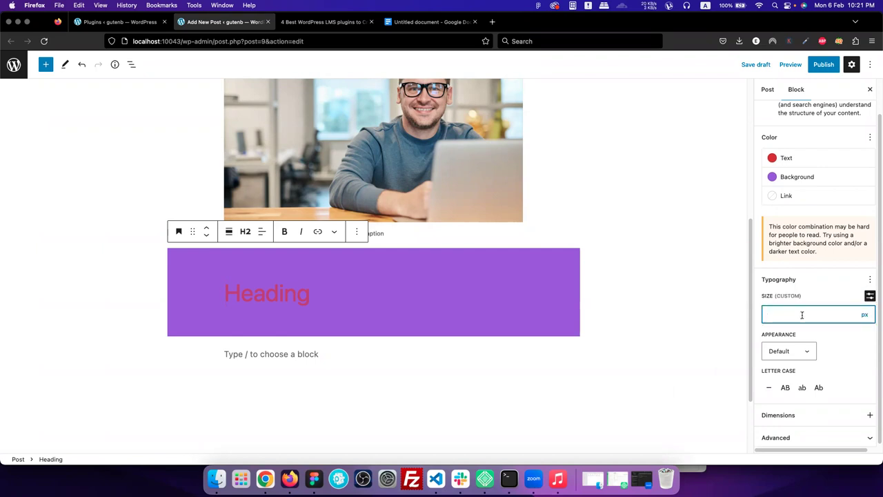
{"action": "type", "text": "20"}
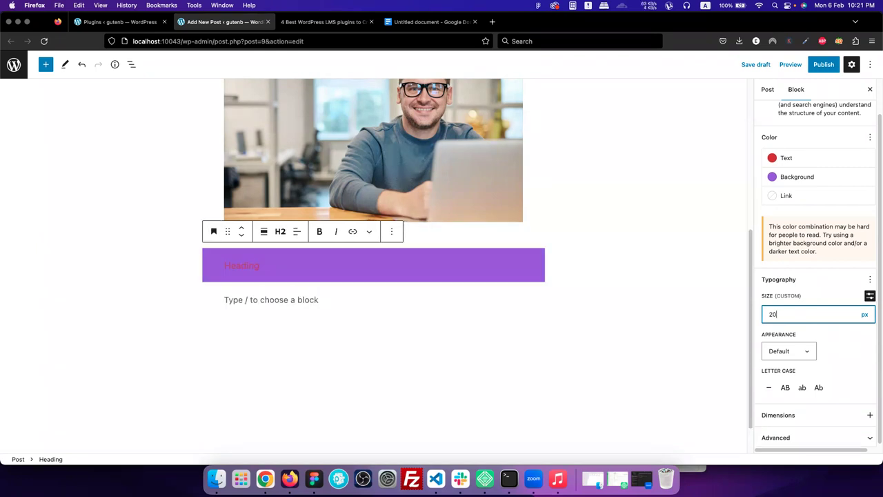
{"action": "key", "text": "BackSpace"}
{"action": "key", "text": "BackSpace"}
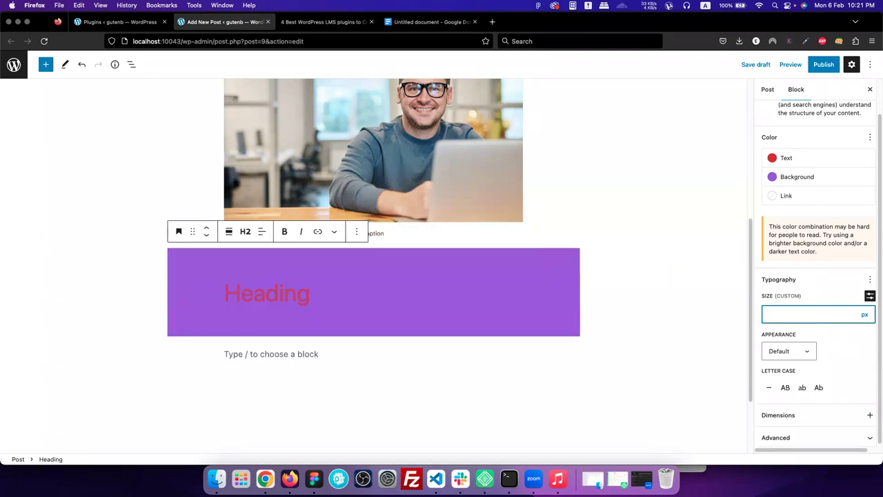
{"action": "type", "text": "30"}
{"action": "left_click", "coordinate": [840, 352]}
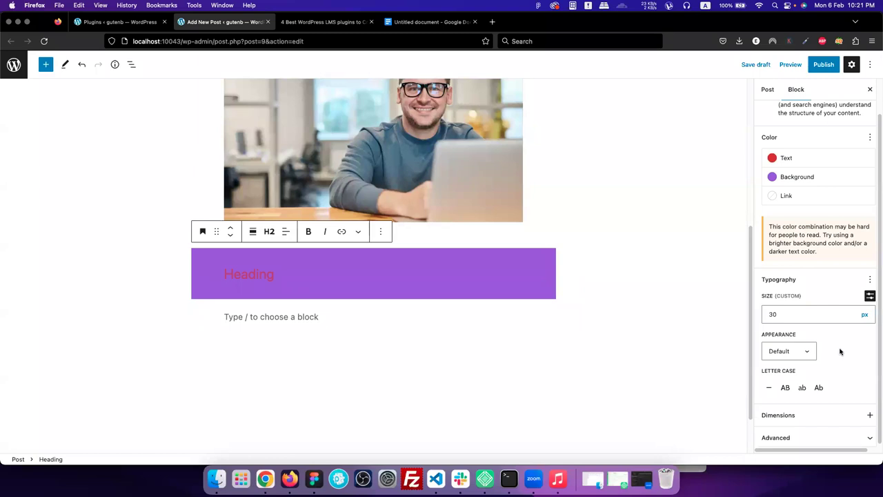
- Show the Font family option for the Heading block's typography and try the DM Sans font
{"action": "left_click", "coordinate": [870, 279]}
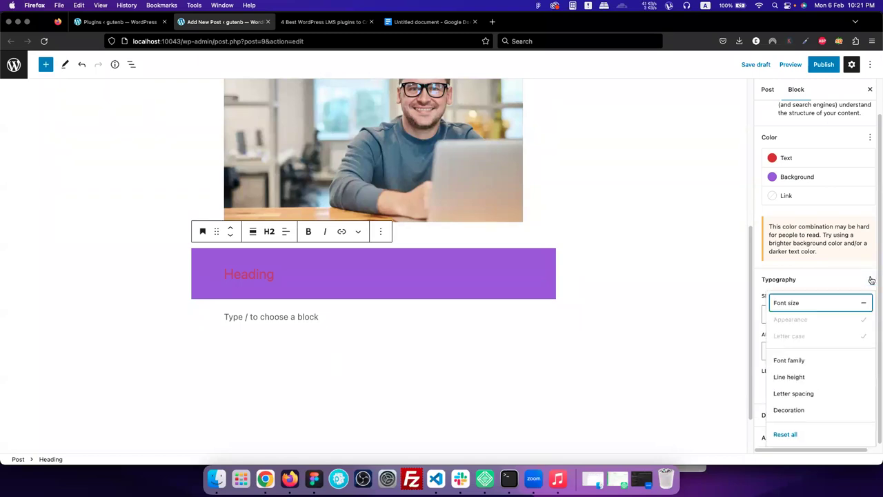
{"action": "left_click", "coordinate": [791, 361]}
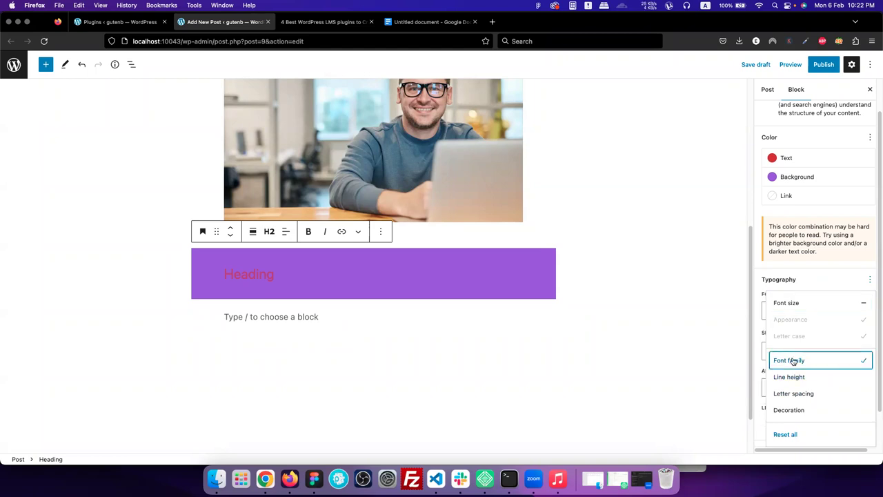
{"action": "left_click", "coordinate": [814, 280]}
{"action": "left_click", "coordinate": [783, 311]}
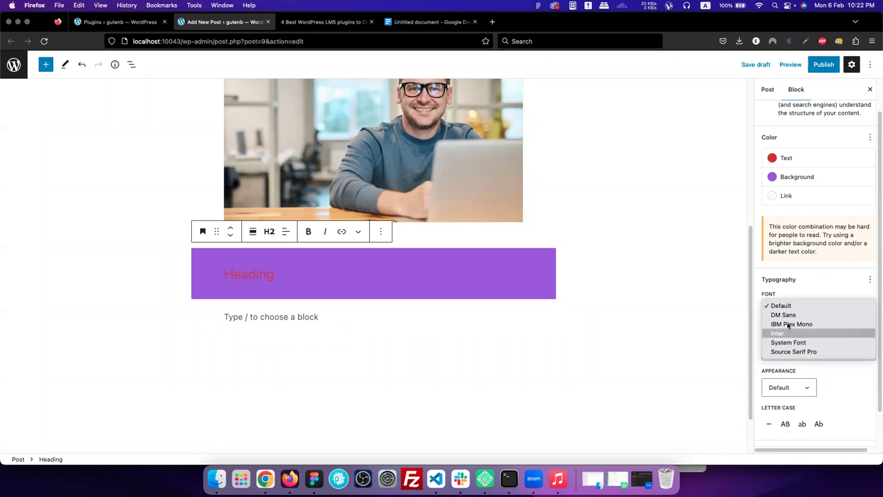
{"action": "left_click", "coordinate": [785, 315]}
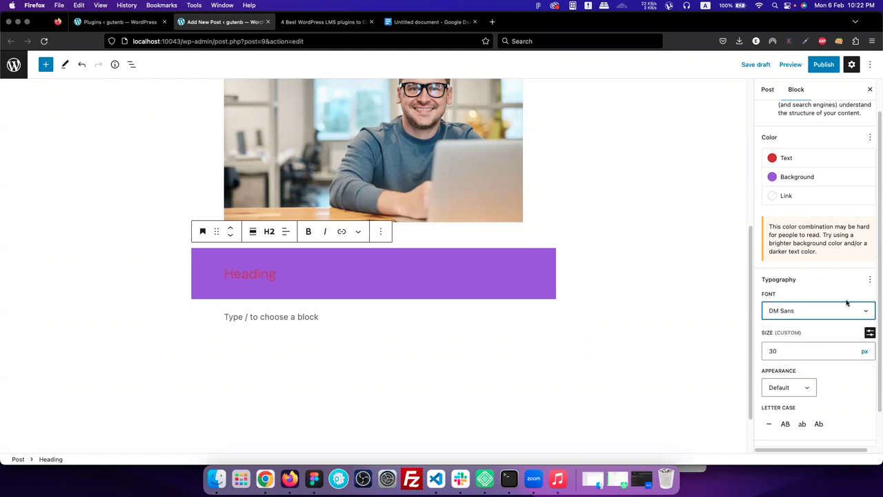
- Show the Line height option for the Heading block and try uppercase as its letter case
{"action": "left_click", "coordinate": [870, 280]}
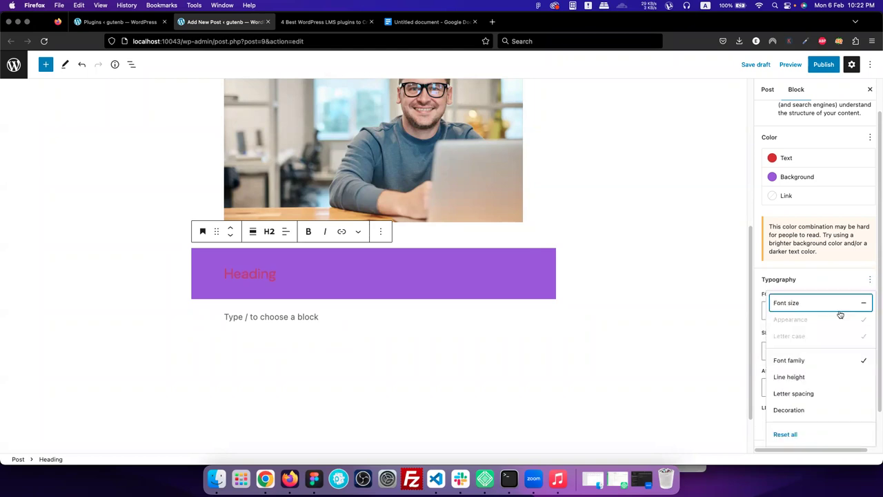
{"action": "left_click", "coordinate": [793, 380]}
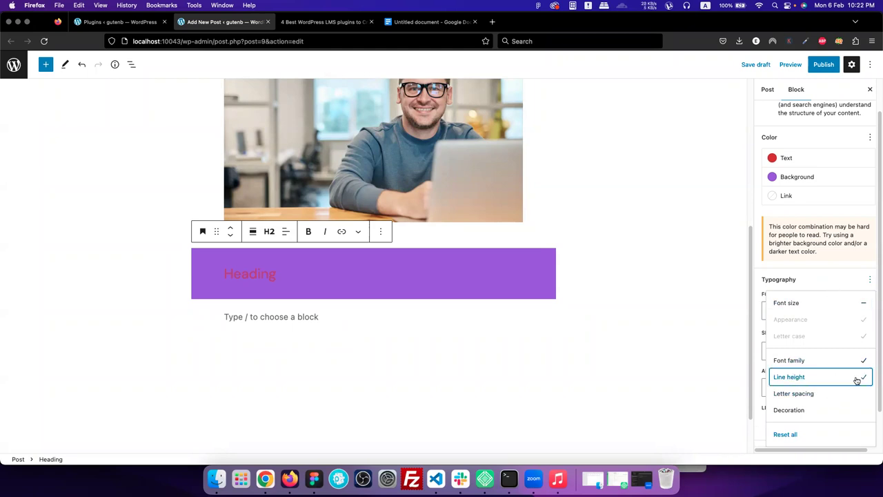
{"action": "left_click", "coordinate": [828, 287]}
{"action": "scroll", "coordinate": [812, 374], "scroll_direction": "down", "scroll_amount": 1}
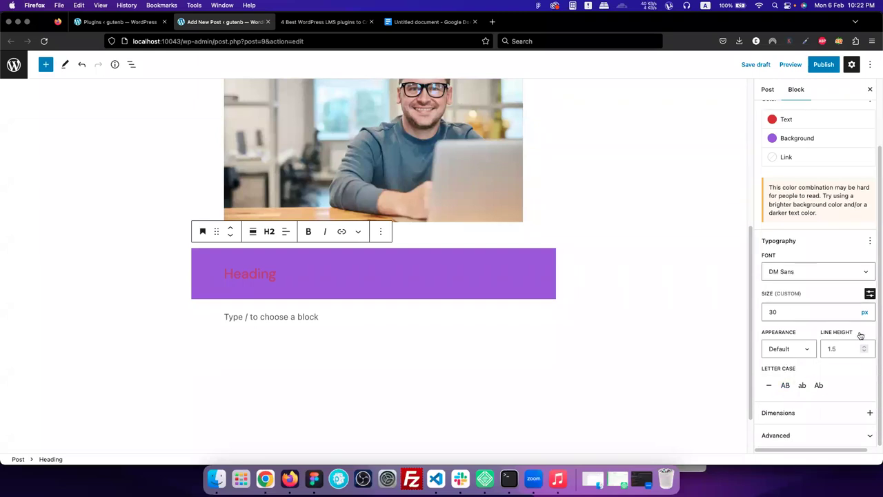
{"action": "left_click", "coordinate": [787, 385]}
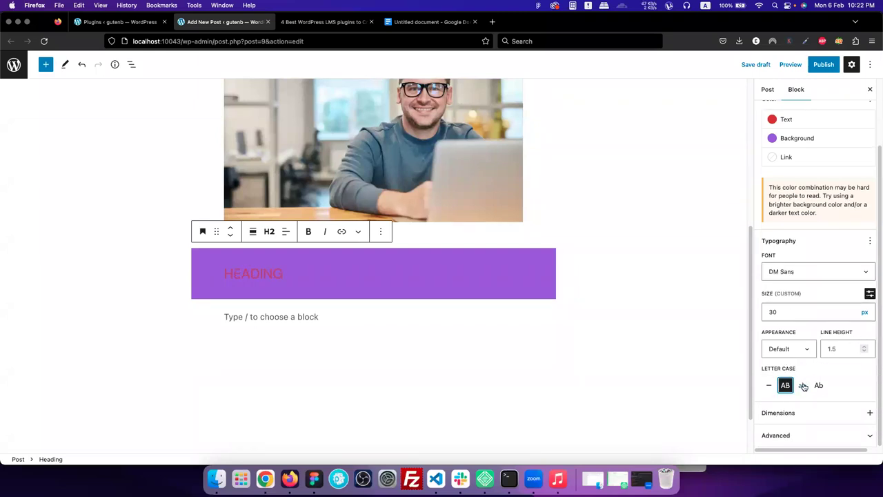
- Set the text color of the purple Heading block to the white theme color
{"action": "left_click", "coordinate": [772, 119]}
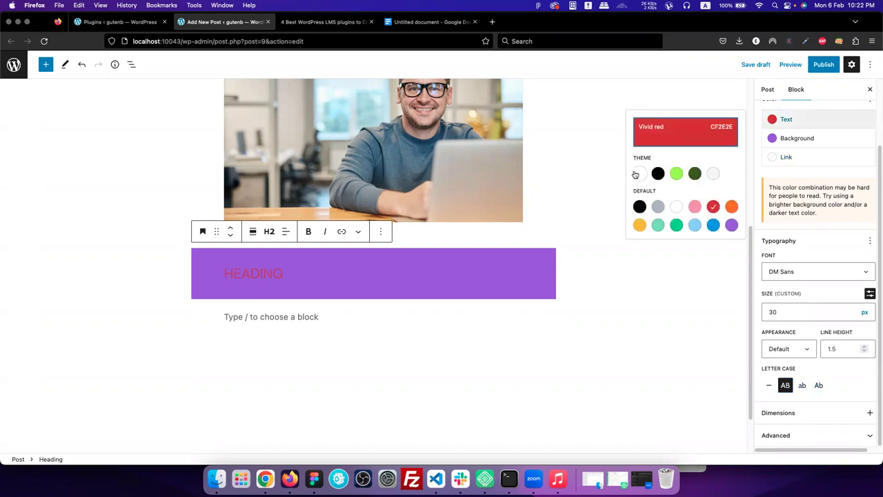
{"action": "left_click", "coordinate": [640, 172]}
{"action": "left_click", "coordinate": [836, 273]}
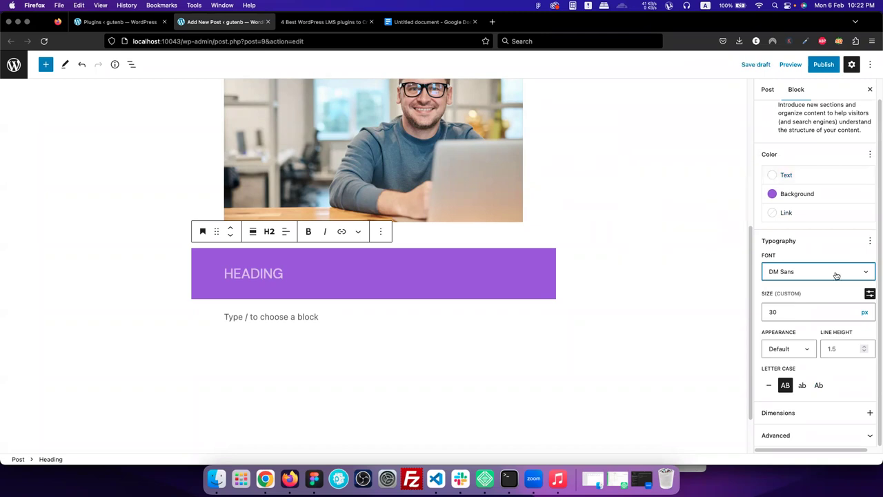
{"action": "left_click", "coordinate": [841, 350]}
- Reset all typography settings of the purple Heading block
{"action": "left_click", "coordinate": [870, 243]}
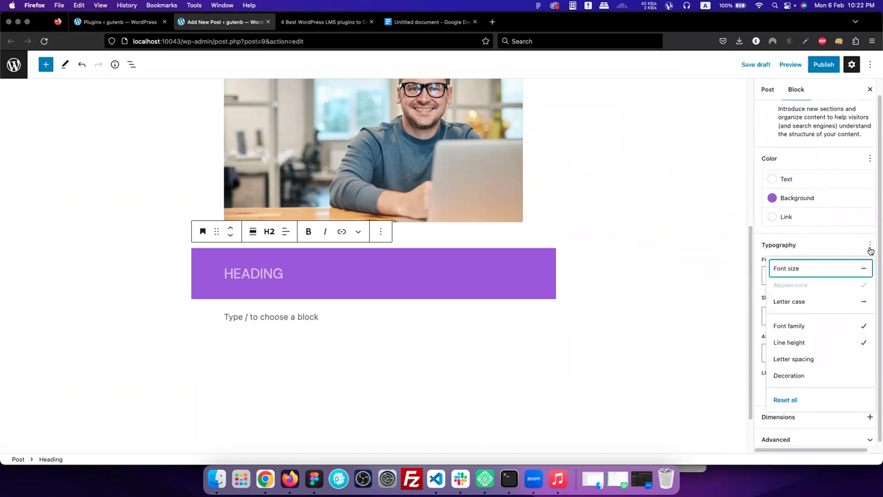
{"action": "left_click", "coordinate": [787, 404]}
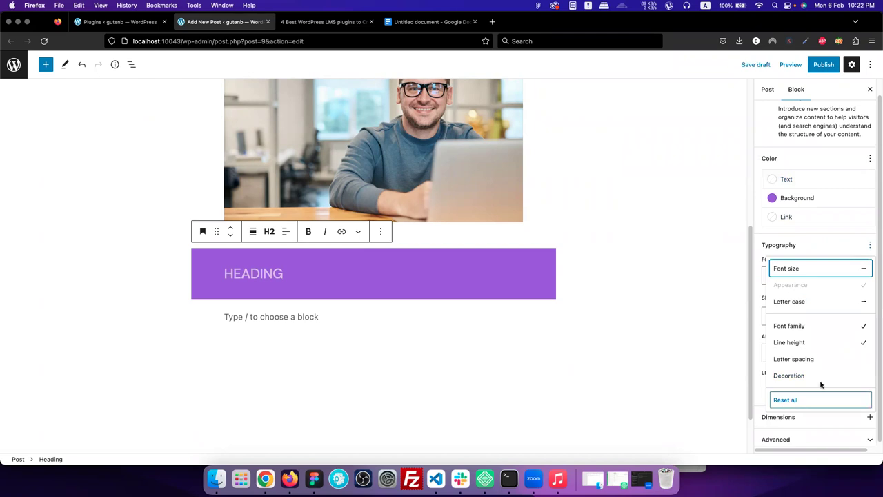
{"action": "left_click", "coordinate": [788, 405]}
{"action": "left_click", "coordinate": [787, 405]}
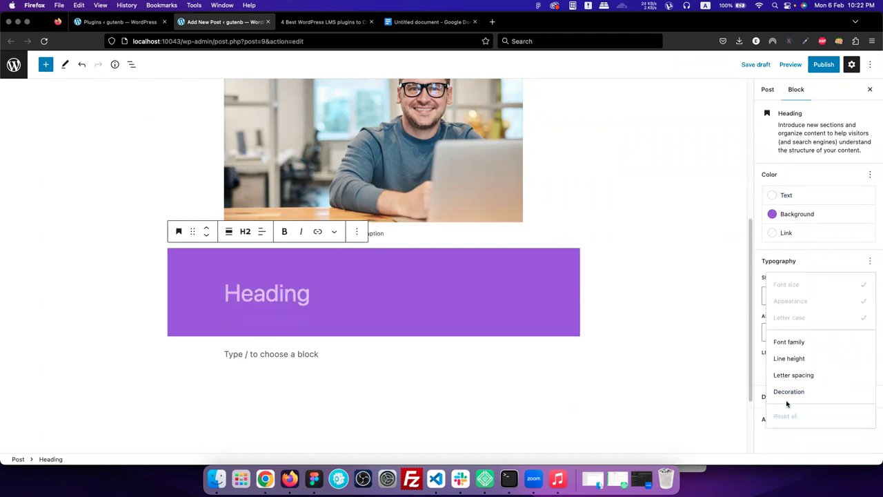
{"action": "left_click", "coordinate": [845, 259]}
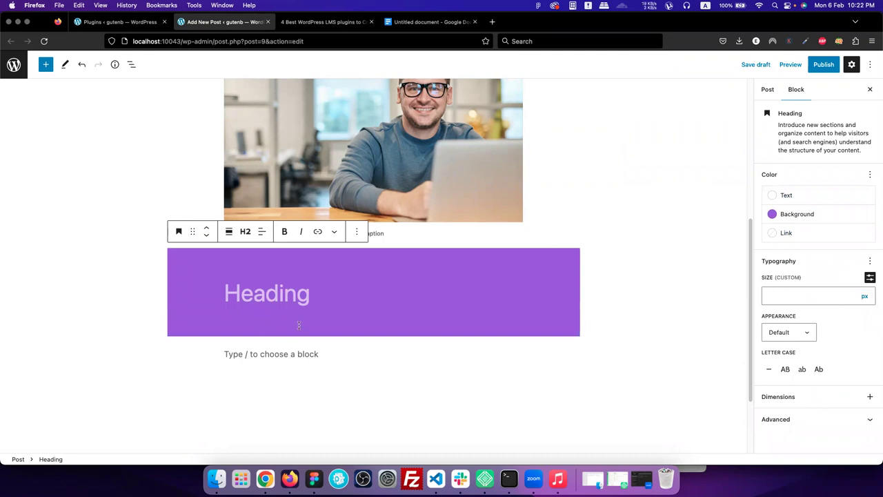
- Enable the Padding and Margin options in the Heading block's dimension settings
{"action": "scroll", "coordinate": [296, 302], "scroll_direction": "up", "scroll_amount": 3}
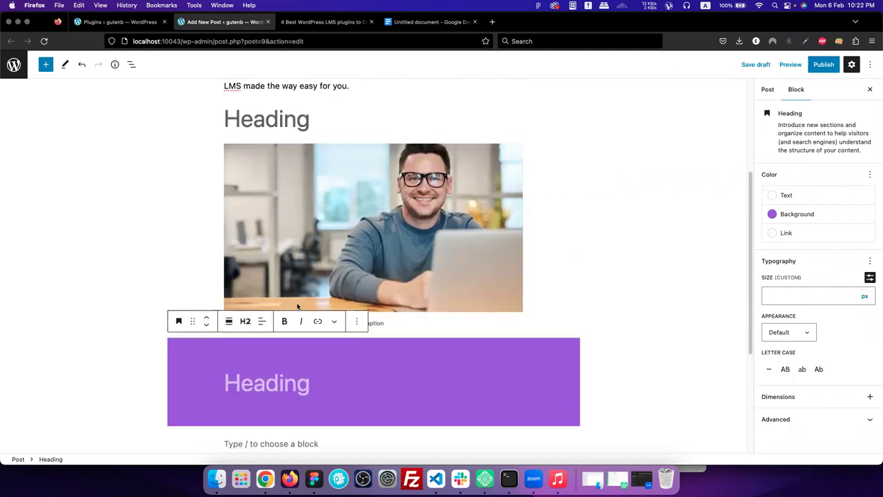
{"action": "scroll", "coordinate": [298, 309], "scroll_direction": "up", "scroll_amount": 2}
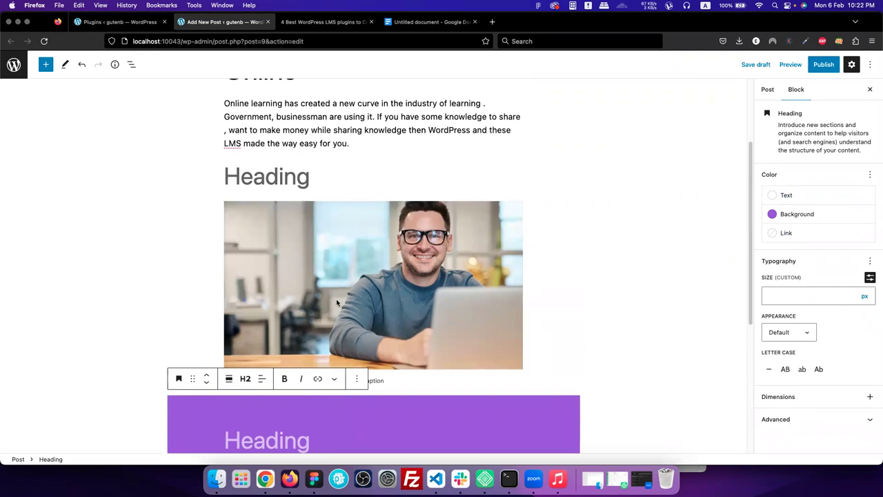
{"action": "left_click", "coordinate": [871, 398]}
{"action": "left_click", "coordinate": [792, 334]}
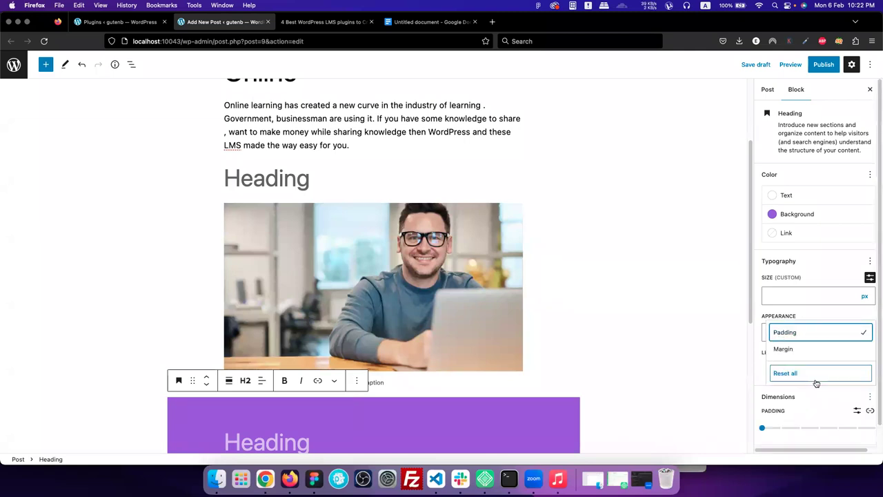
{"action": "left_click", "coordinate": [791, 352]}
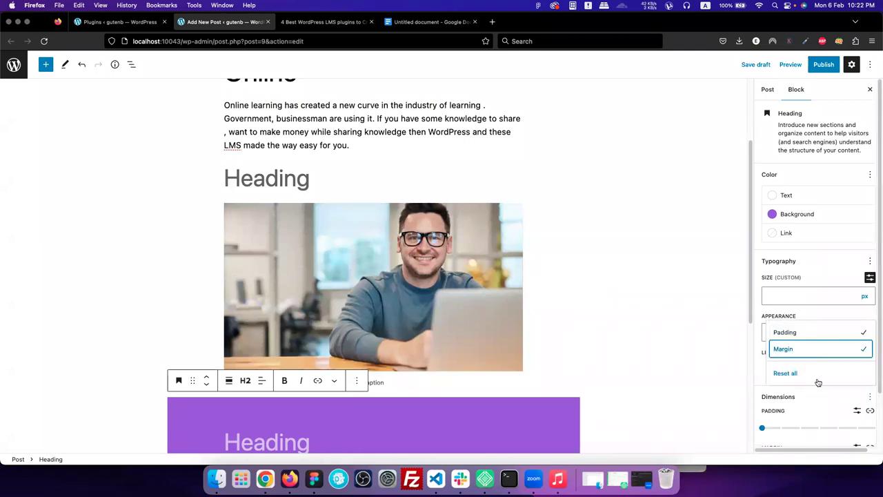
{"action": "scroll", "coordinate": [584, 382], "scroll_direction": "up", "scroll_amount": 3}
{"action": "scroll", "coordinate": [584, 381], "scroll_direction": "down", "scroll_amount": 10}
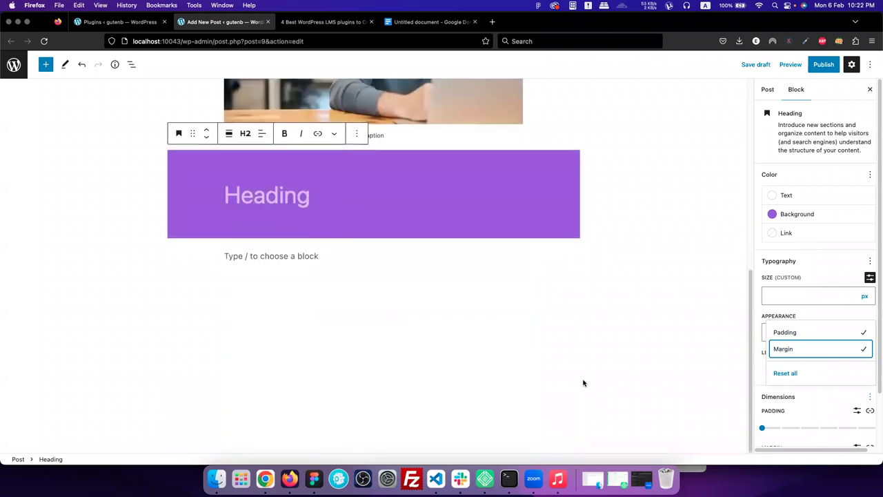
{"action": "left_click", "coordinate": [878, 315]}
- Set the Heading block's padding on all sides to preset 2
{"action": "scroll", "coordinate": [828, 331], "scroll_direction": "down", "scroll_amount": 2}
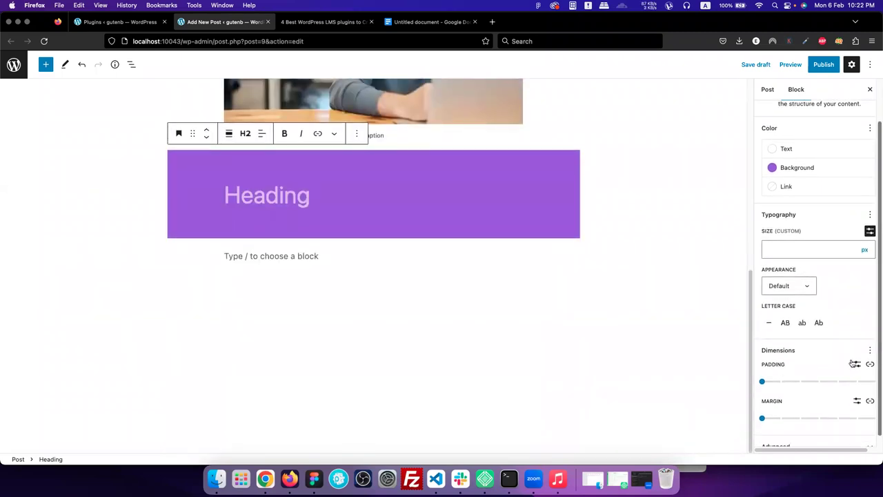
{"action": "left_click", "coordinate": [788, 383]}
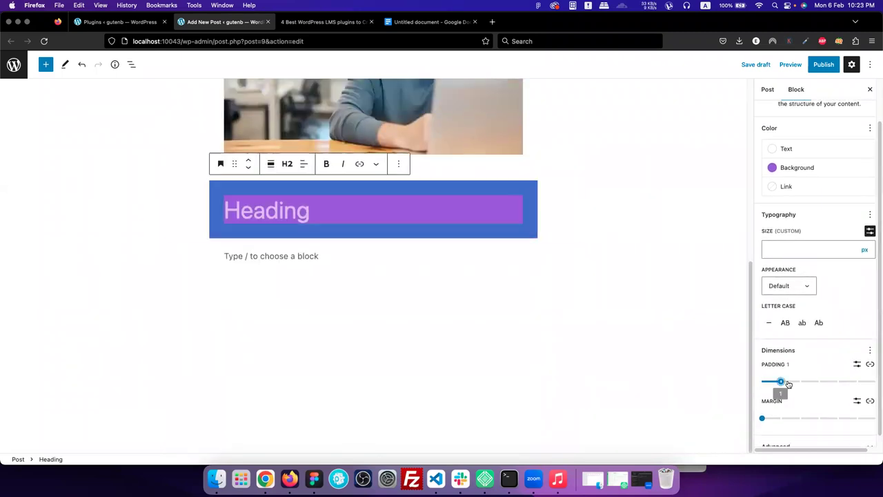
{"action": "left_click_drag", "start_coordinate": [782, 383], "coordinate": [805, 383]}
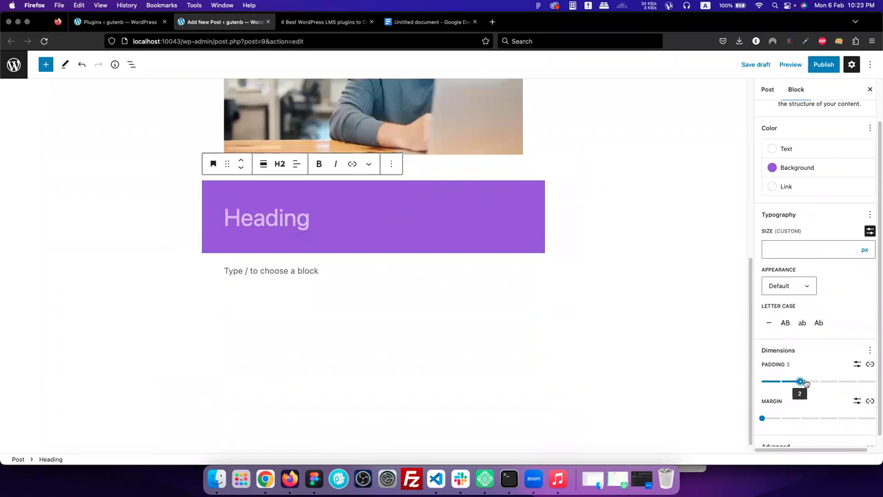
- Unlink the Heading block's padding sides and set top to 1, right to 4 and bottom to 4
{"action": "left_click", "coordinate": [871, 366]}
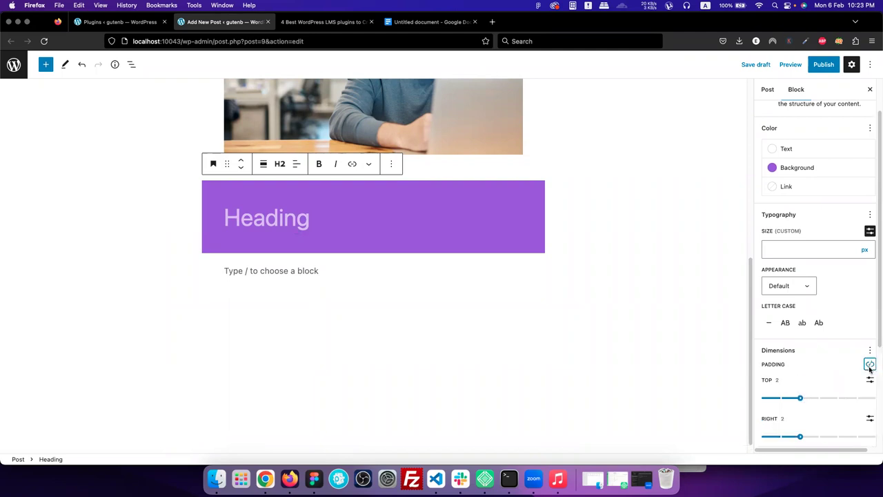
{"action": "scroll", "coordinate": [817, 397], "scroll_direction": "down", "scroll_amount": 3}
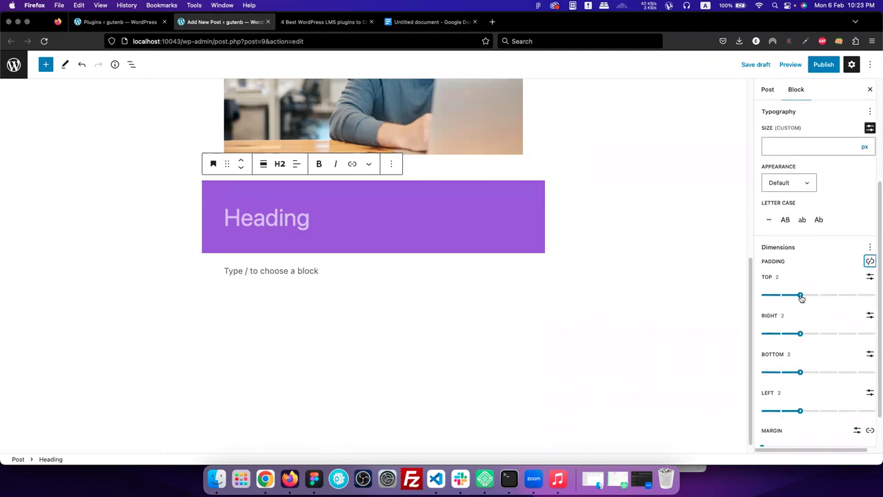
{"action": "left_click_drag", "start_coordinate": [800, 296], "coordinate": [788, 300]}
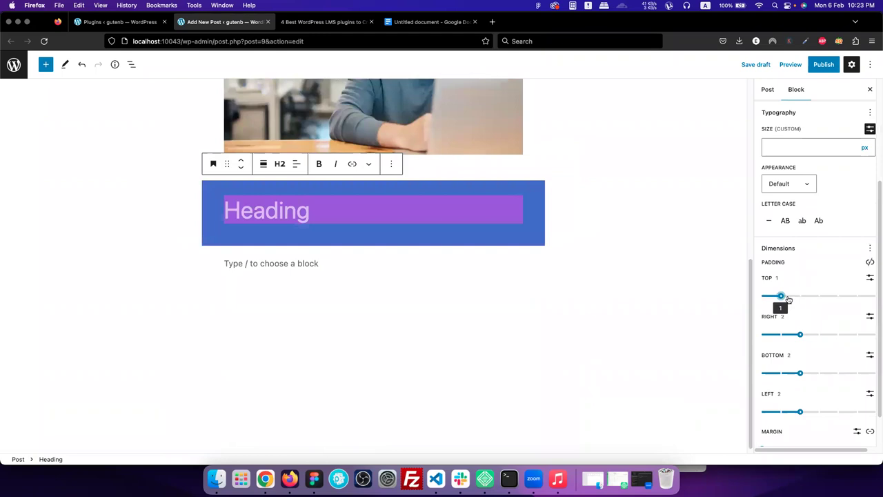
{"action": "left_click", "coordinate": [837, 335]}
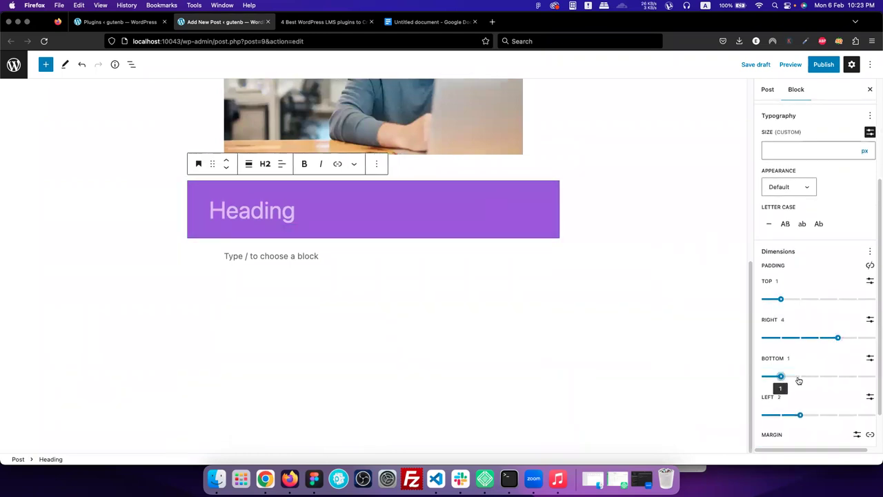
{"action": "left_click", "coordinate": [838, 376]}
{"action": "scroll", "coordinate": [835, 378], "scroll_direction": "up", "scroll_amount": 1}
{"action": "scroll", "coordinate": [835, 376], "scroll_direction": "up", "scroll_amount": 1}
{"action": "scroll", "coordinate": [835, 377], "scroll_direction": "down", "scroll_amount": 2}
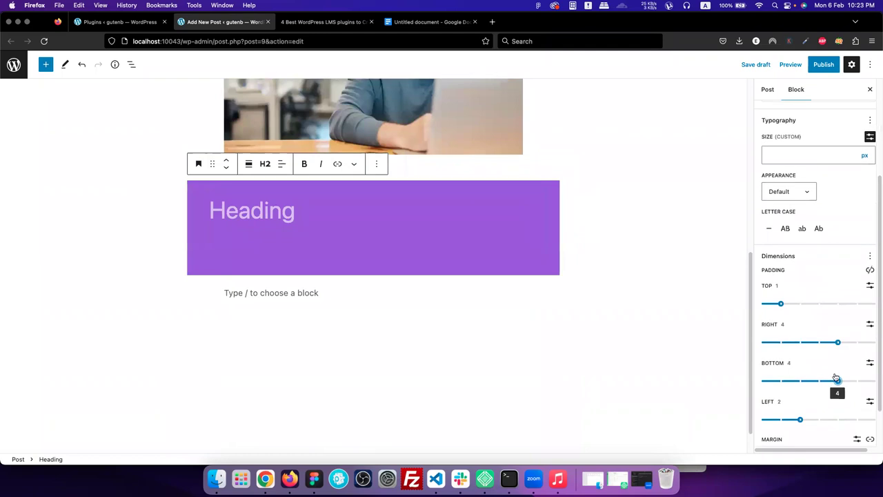
- Switch the Heading block's top padding to a custom value and set it to 40 px
{"action": "left_click", "coordinate": [871, 287]}
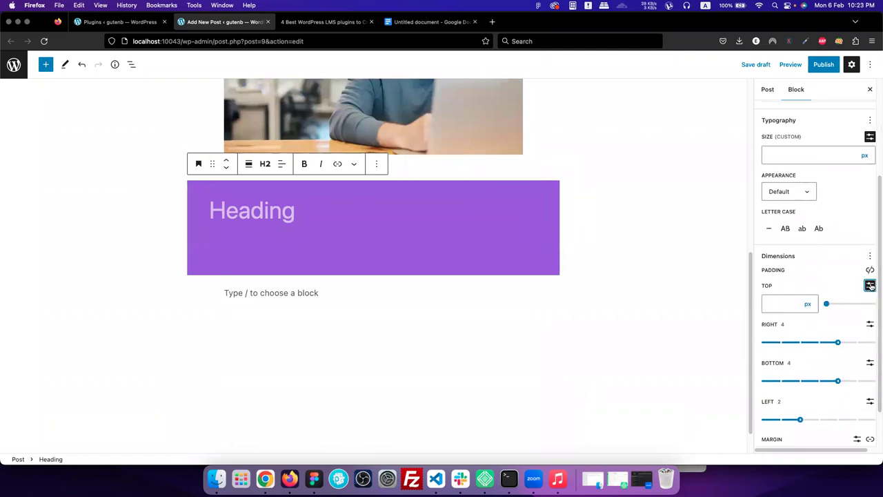
{"action": "left_click", "coordinate": [776, 303]}
{"action": "type", "text": "40"}
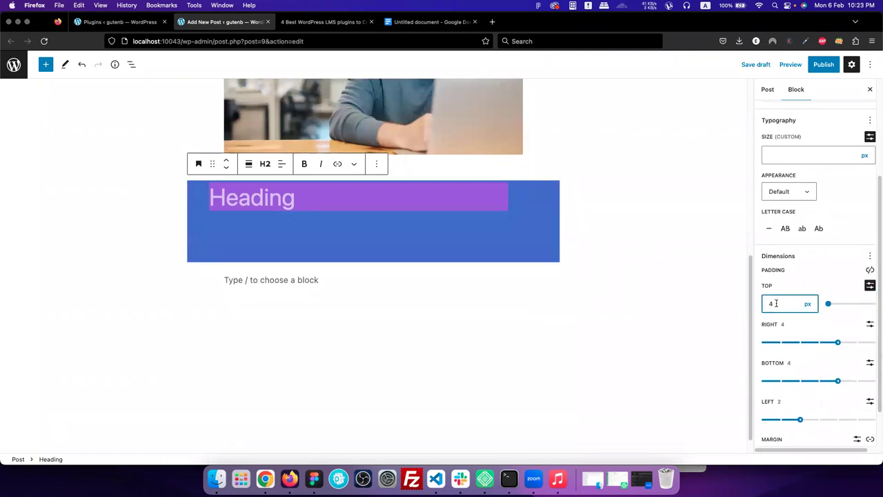
- Switch the Heading block's margin to a custom value and set it to 50 px
{"action": "left_click", "coordinate": [870, 270]}
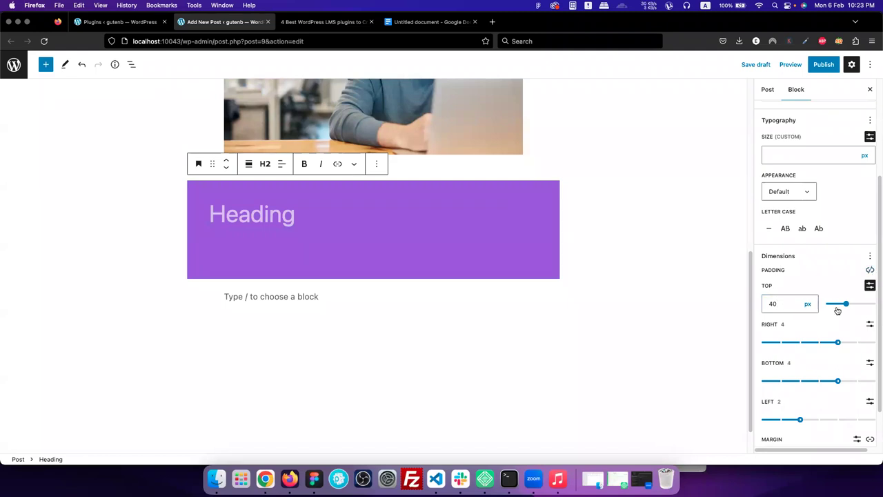
{"action": "scroll", "coordinate": [837, 312], "scroll_direction": "down", "scroll_amount": 2}
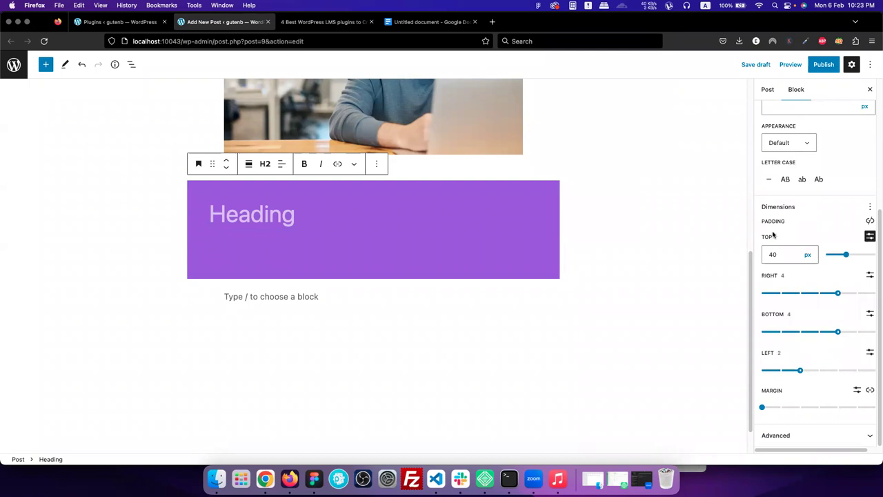
{"action": "left_click", "coordinate": [857, 391]}
{"action": "scroll", "coordinate": [839, 381], "scroll_direction": "up", "scroll_amount": 5}
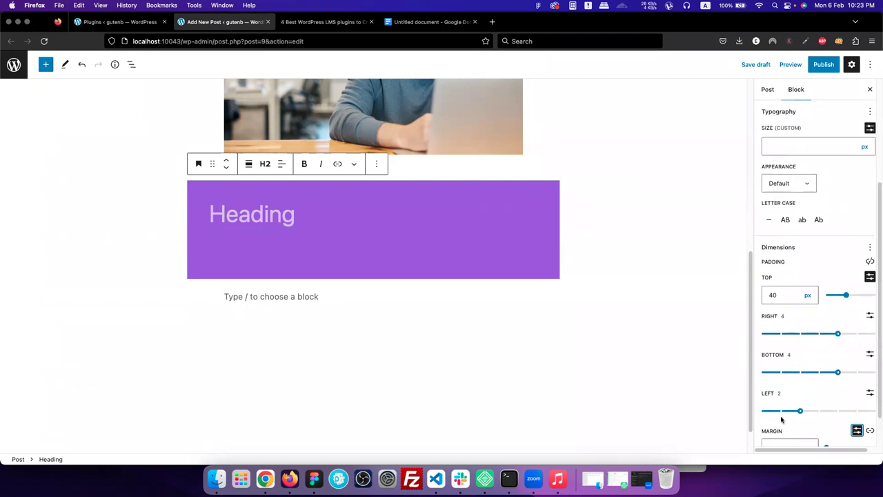
{"action": "scroll", "coordinate": [837, 345], "scroll_direction": "down", "scroll_amount": 5}
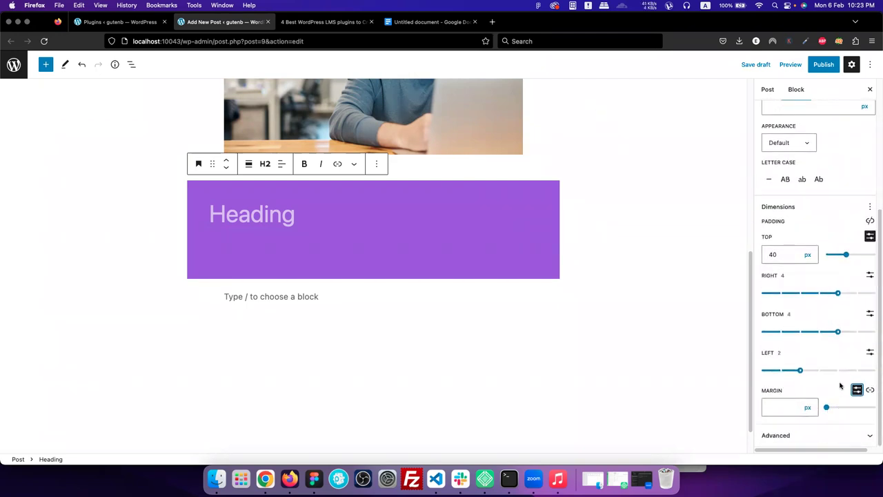
{"action": "scroll", "coordinate": [842, 397], "scroll_direction": "up", "scroll_amount": 1}
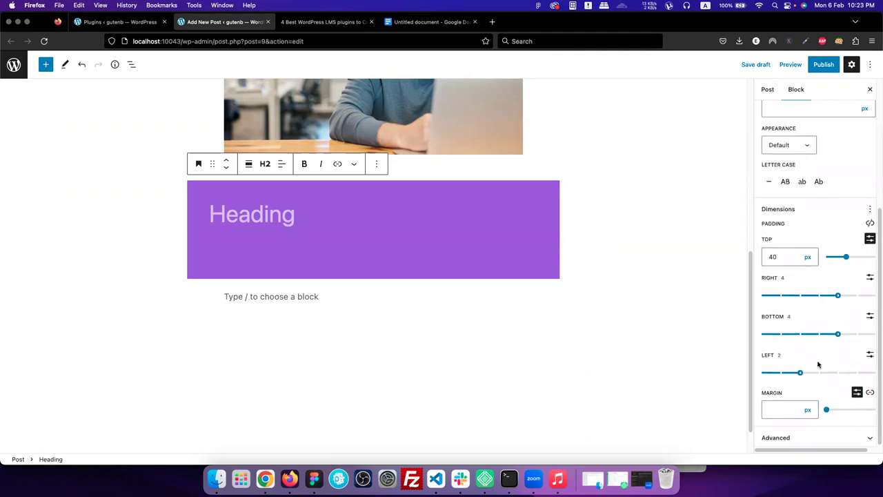
{"action": "scroll", "coordinate": [818, 364], "scroll_direction": "up", "scroll_amount": 1}
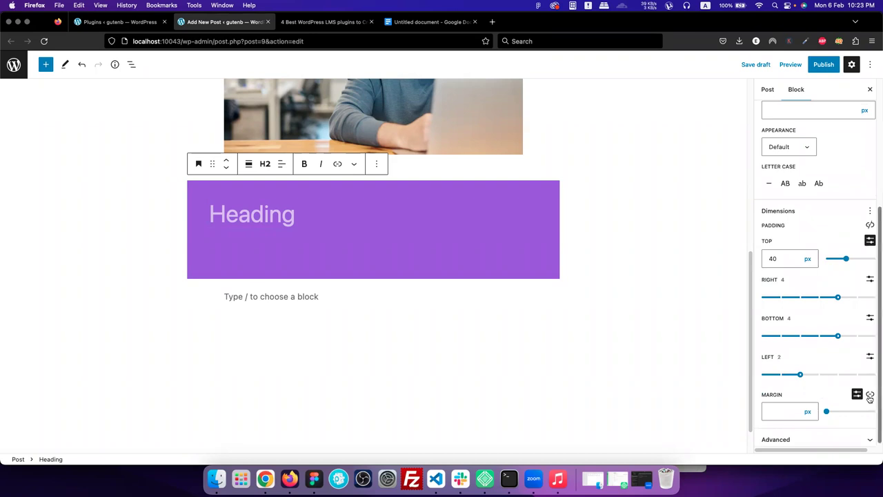
{"action": "left_click", "coordinate": [779, 414]}
{"action": "type", "text": "50"}
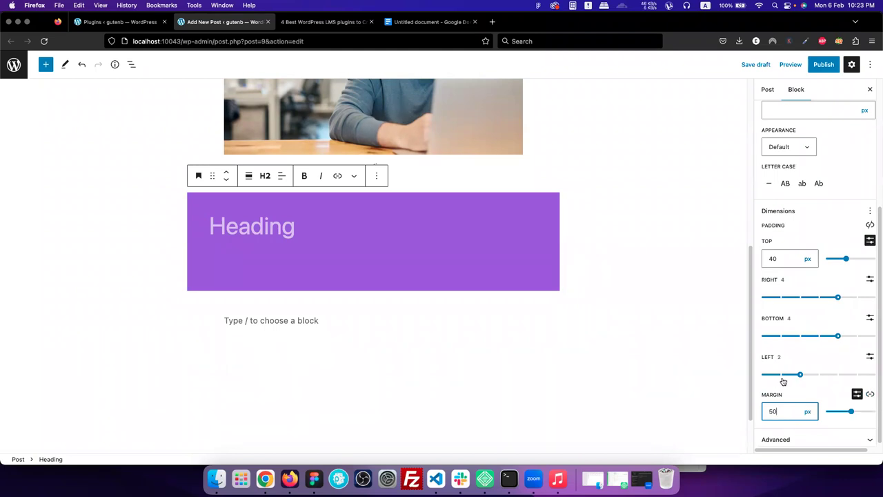
- Apply the Rounded style to the image of the man with the laptop and enter "dfrdtg" as its alternative text
{"action": "scroll", "coordinate": [784, 376], "scroll_direction": "up", "scroll_amount": 5}
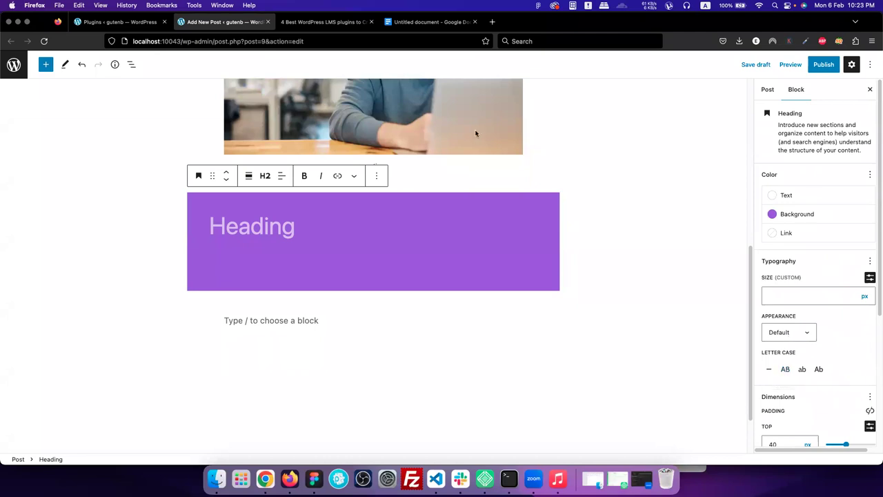
{"action": "scroll", "coordinate": [657, 325], "scroll_direction": "up", "scroll_amount": 5}
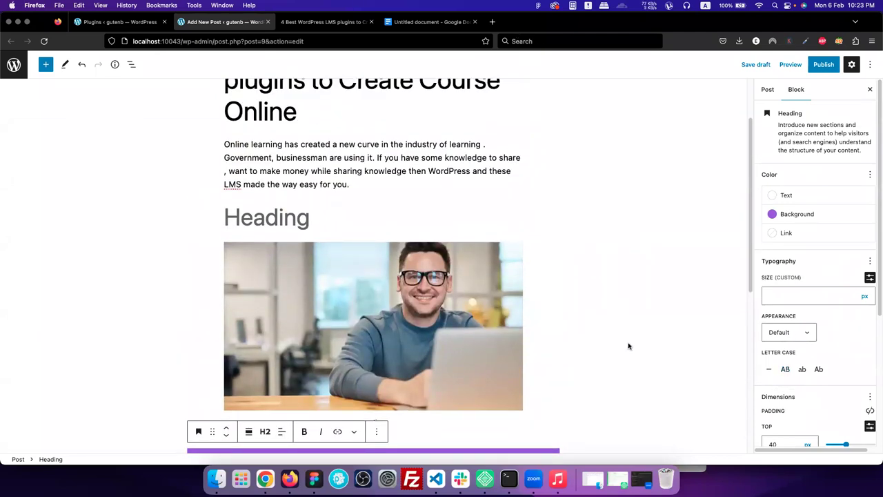
{"action": "scroll", "coordinate": [628, 346], "scroll_direction": "up", "scroll_amount": 1}
{"action": "scroll", "coordinate": [628, 346], "scroll_direction": "down", "scroll_amount": 7}
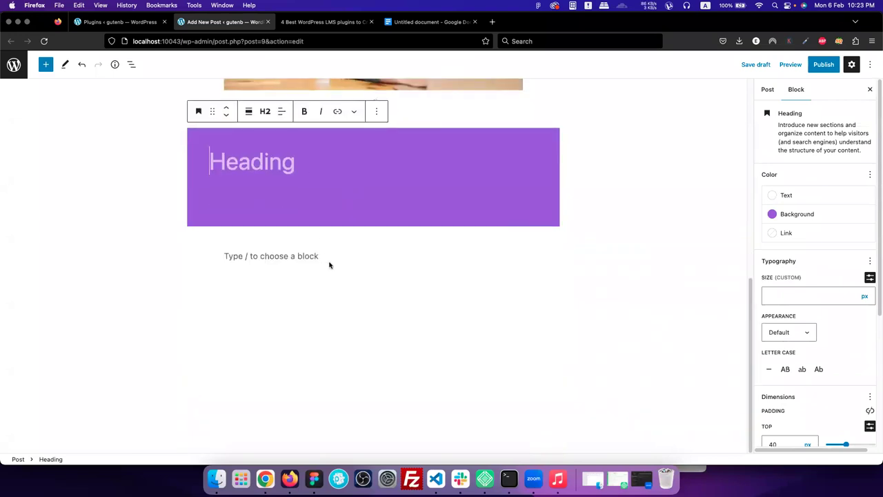
{"action": "scroll", "coordinate": [329, 265], "scroll_direction": "up", "scroll_amount": 3}
{"action": "left_click", "coordinate": [321, 197]}
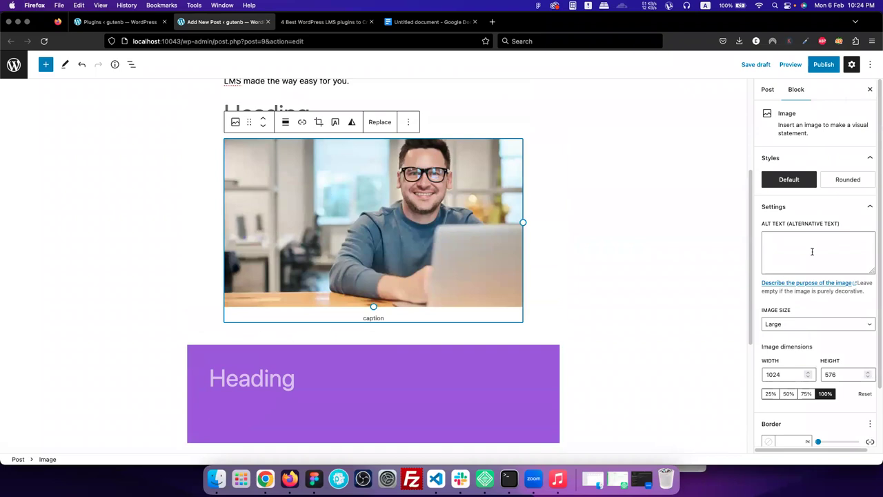
{"action": "left_click", "coordinate": [847, 186]}
{"action": "left_click", "coordinate": [782, 248]}
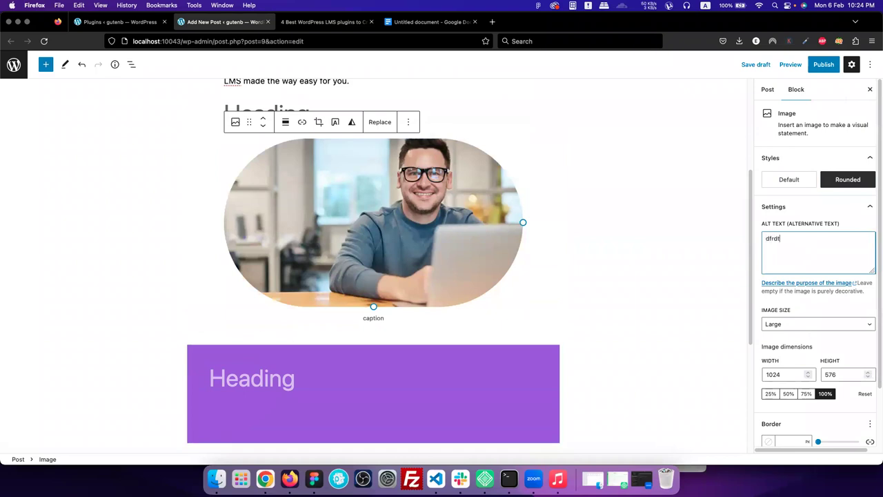
- Change the image size of the Image block to Medium
{"action": "left_click", "coordinate": [811, 324]}
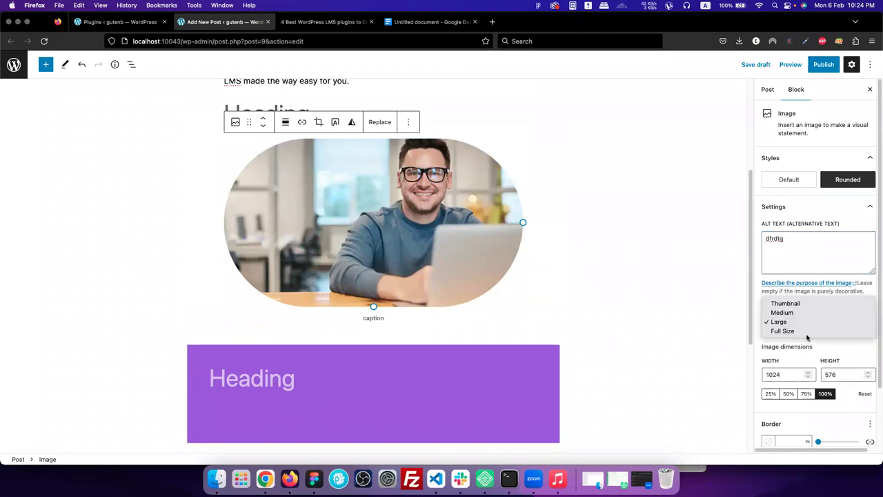
{"action": "left_click", "coordinate": [794, 314]}
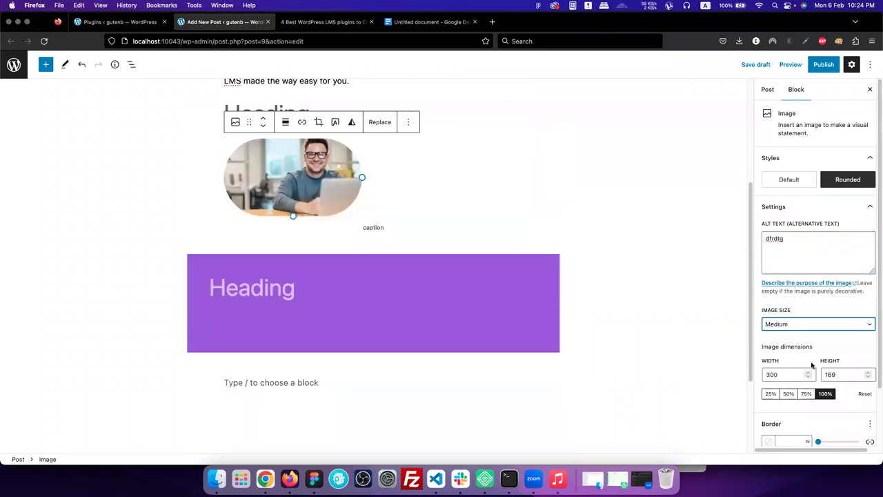
{"action": "scroll", "coordinate": [812, 362], "scroll_direction": "down", "scroll_amount": 3}
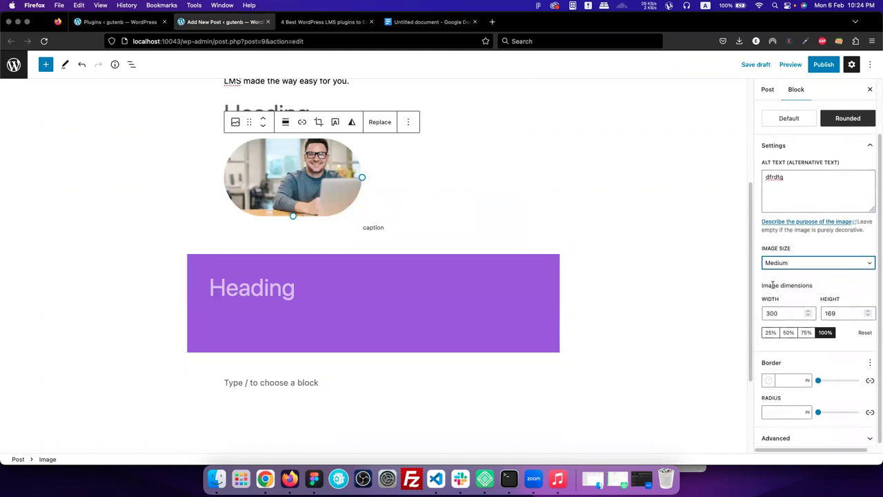
- Try scaling the image dimensions to 75% and reset them to the original size
{"action": "left_click", "coordinate": [787, 334]}
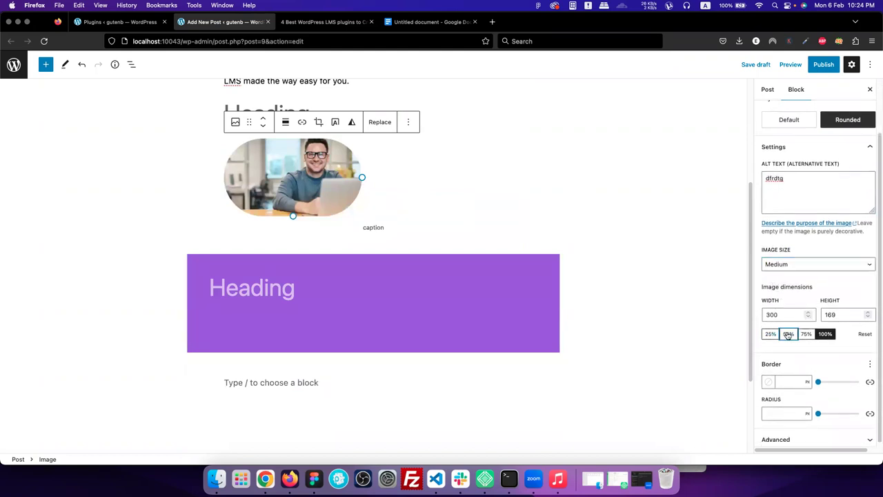
{"action": "left_click", "coordinate": [807, 335]}
{"action": "left_click", "coordinate": [809, 314]}
{"action": "double_click", "coordinate": [811, 315]}
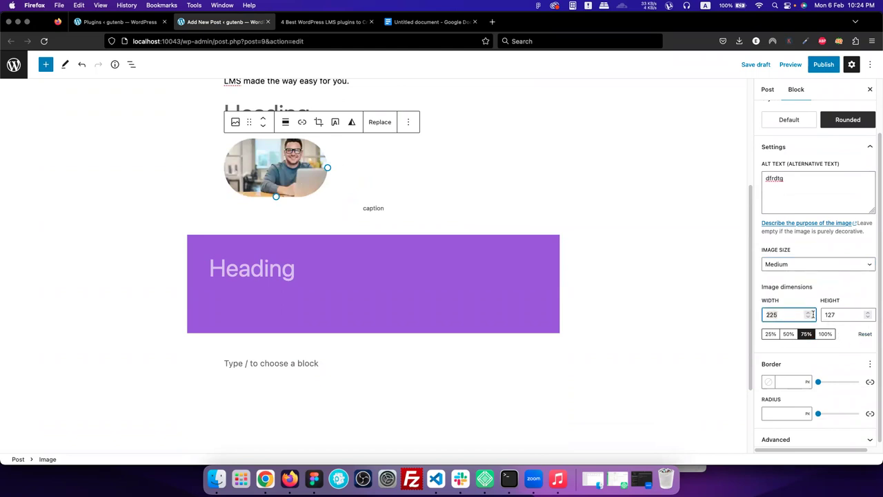
{"action": "left_click", "coordinate": [865, 334]}
- Give the image a border 20 px wide on all sides
{"action": "scroll", "coordinate": [829, 366], "scroll_direction": "down", "scroll_amount": 1}
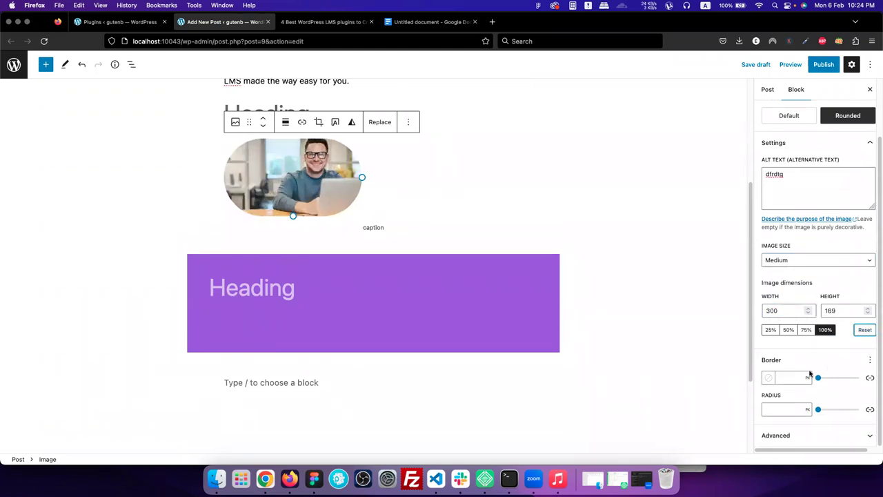
{"action": "left_click", "coordinate": [785, 379]}
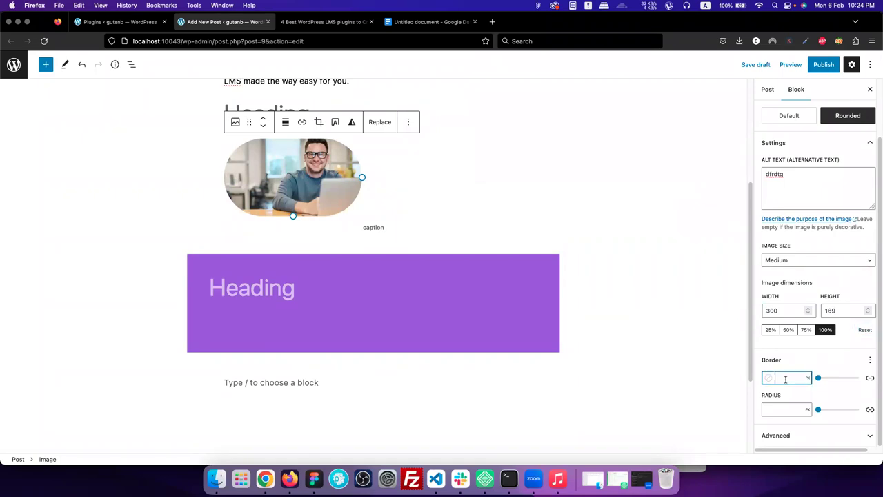
{"action": "type", "text": "20"}
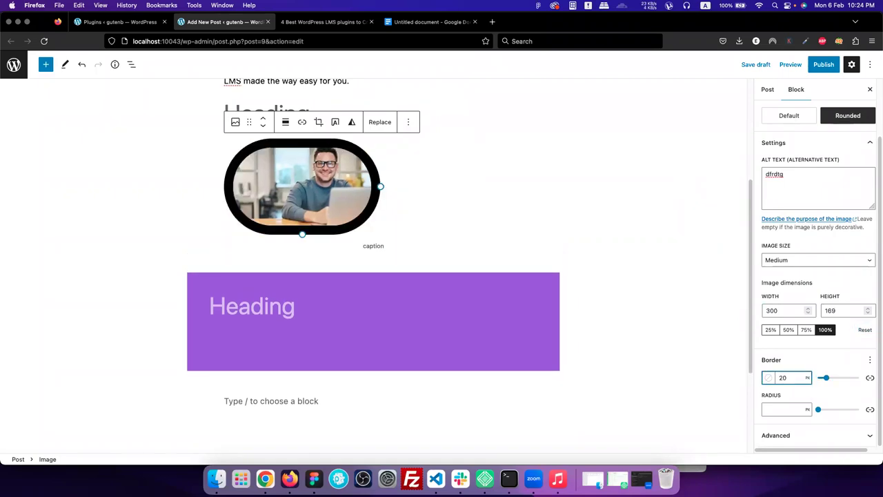
- Unlink the image's border sides to show separate widths, and link them again
{"action": "left_click", "coordinate": [872, 361]}
{"action": "left_click", "coordinate": [817, 371]}
{"action": "left_click", "coordinate": [871, 377]}
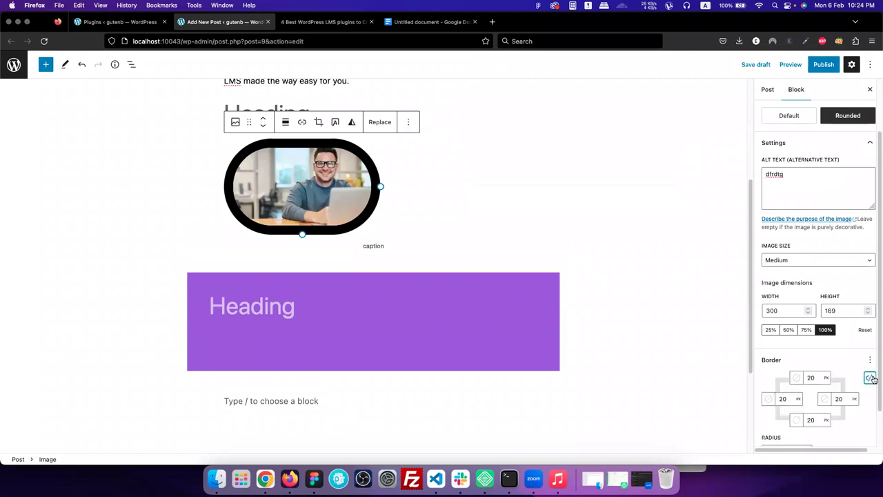
{"action": "scroll", "coordinate": [849, 407], "scroll_direction": "down", "scroll_amount": 2}
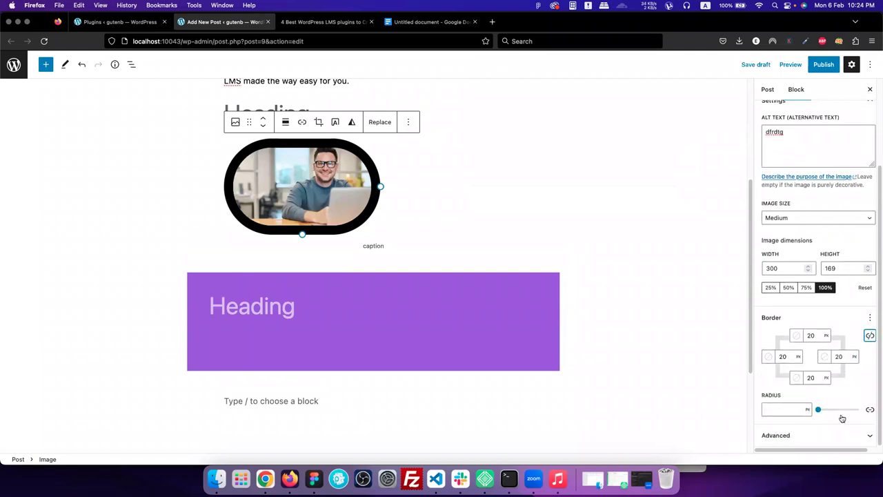
{"action": "left_click", "coordinate": [870, 336]}
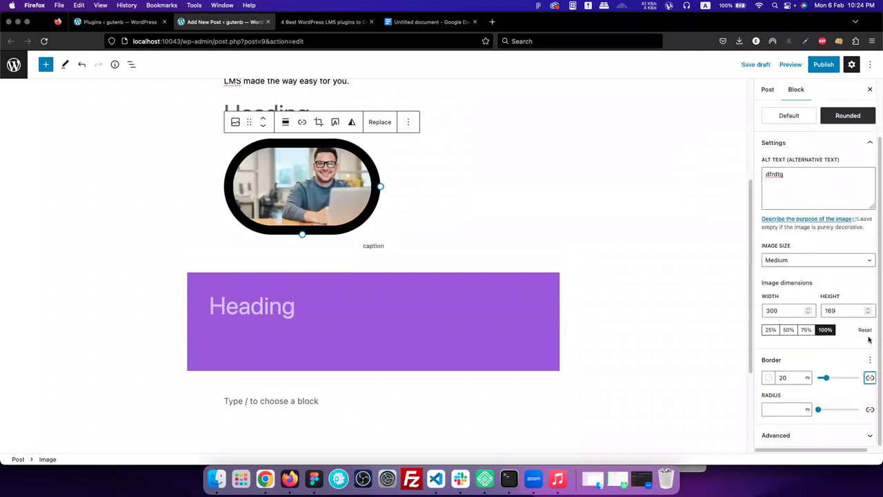
- Set the image's border color to Pale pink and its border radius to 10 px
{"action": "left_click", "coordinate": [769, 377]}
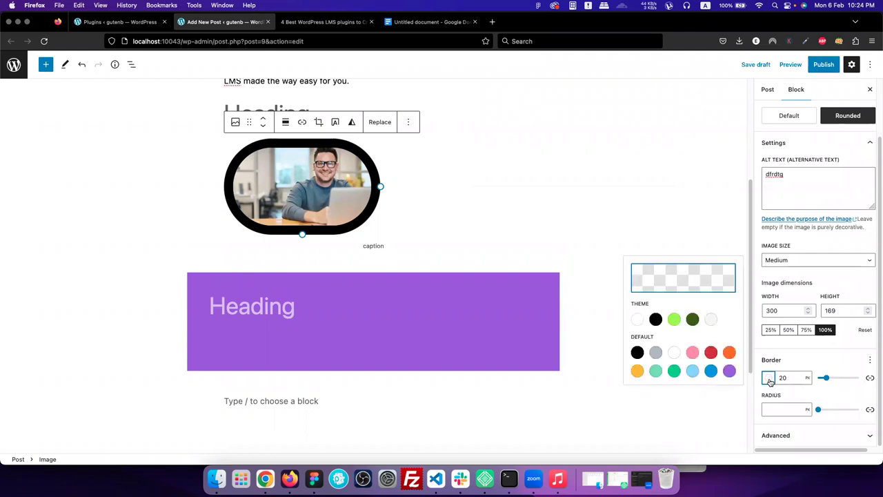
{"action": "left_click", "coordinate": [694, 353]}
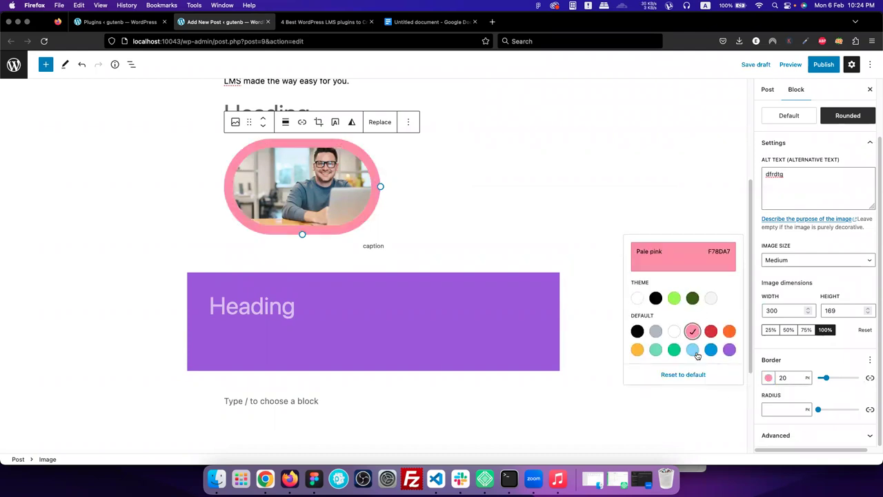
{"action": "left_click", "coordinate": [786, 410]}
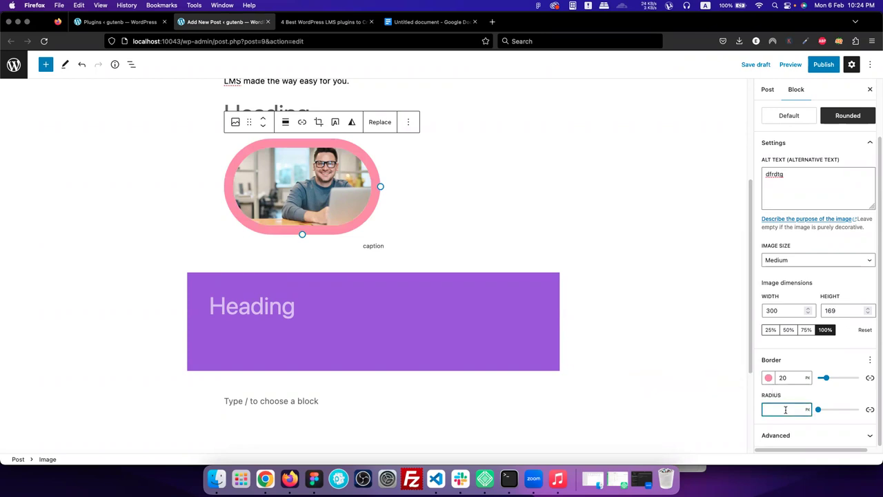
{"action": "type", "text": "10"}
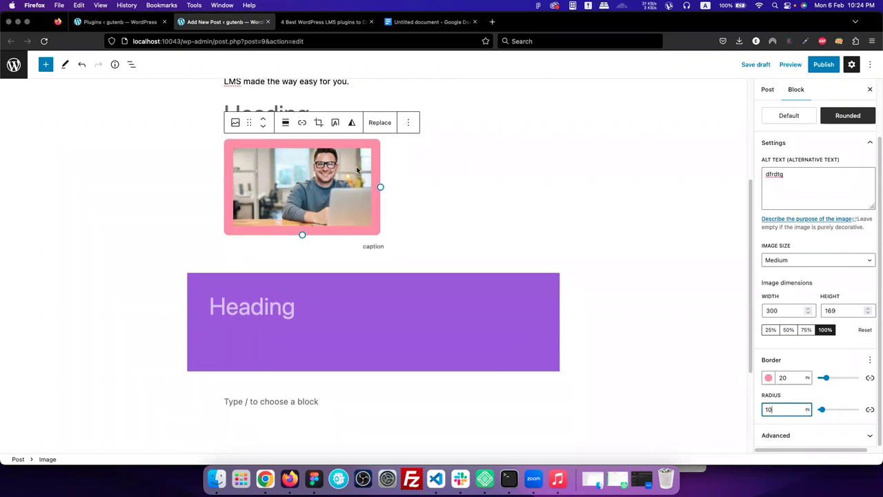
- Select the introductory paragraph under the post title and review its block settings
{"action": "scroll", "coordinate": [851, 405], "scroll_direction": "up", "scroll_amount": 2}
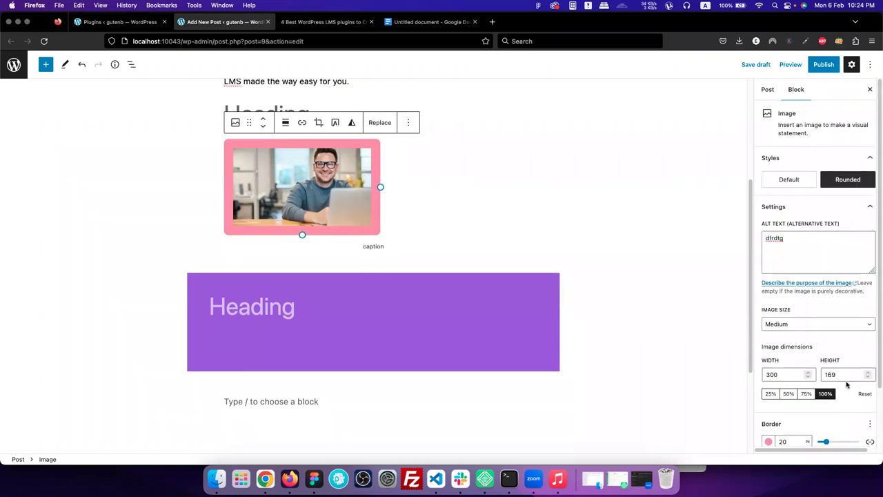
{"action": "scroll", "coordinate": [455, 243], "scroll_direction": "up", "scroll_amount": 3}
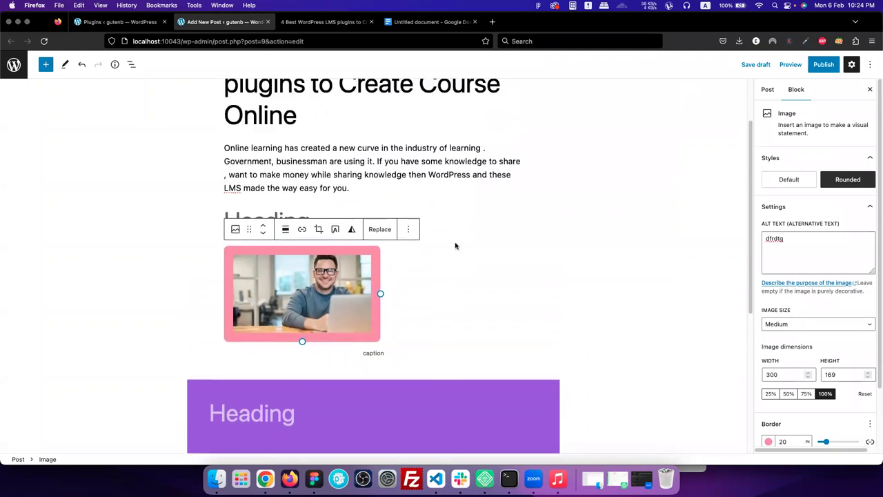
{"action": "left_click", "coordinate": [290, 161]}
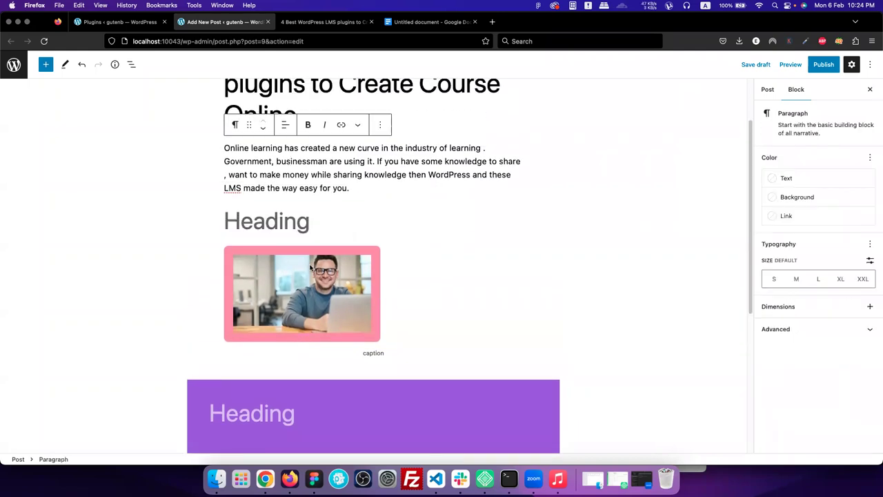
{"action": "scroll", "coordinate": [311, 268], "scroll_direction": "down", "scroll_amount": 5}
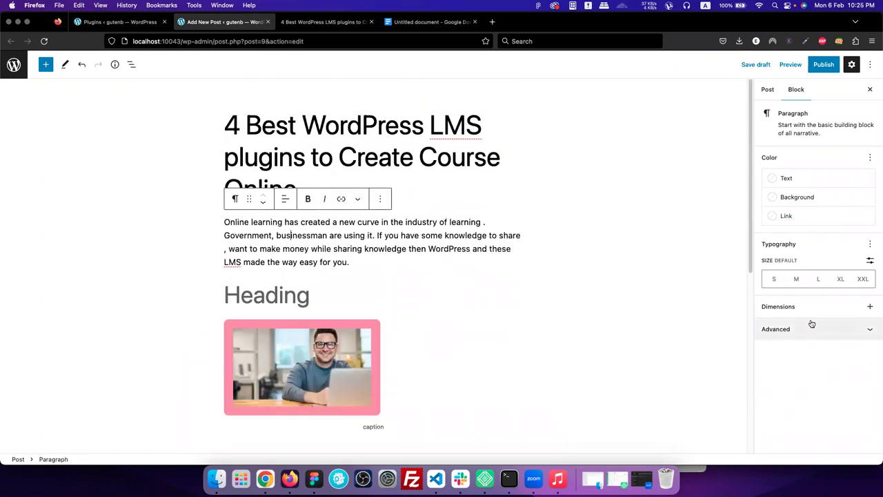
{"action": "scroll", "coordinate": [11, 89], "scroll_direction": "down", "scroll_amount": 5}
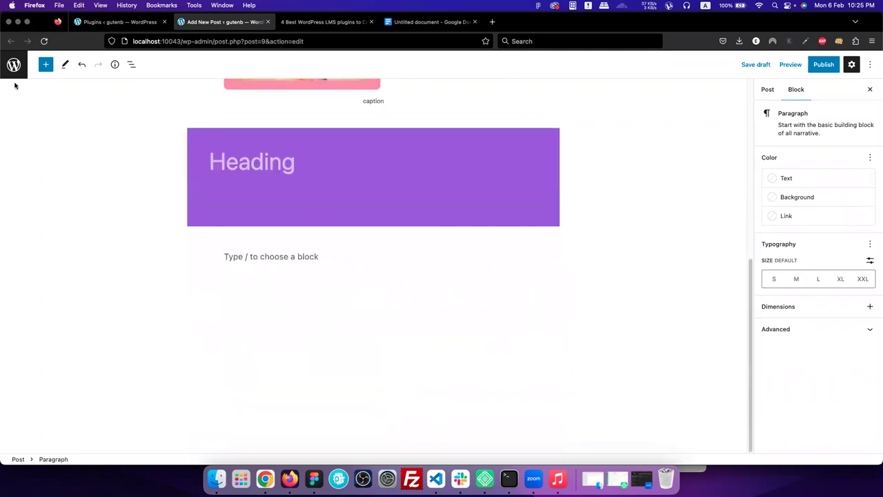
- Insert a Media & Text block below the introductory paragraph
{"action": "left_click", "coordinate": [46, 65]}
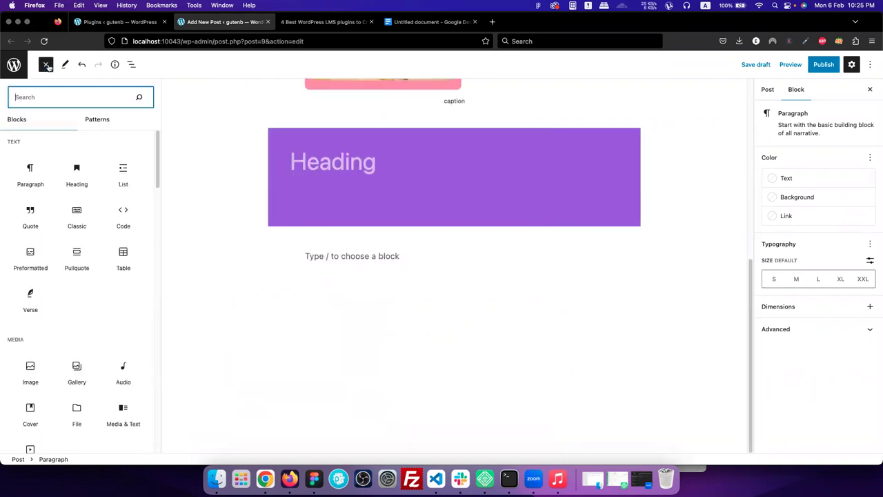
{"action": "scroll", "coordinate": [83, 347], "scroll_direction": "down", "scroll_amount": 5}
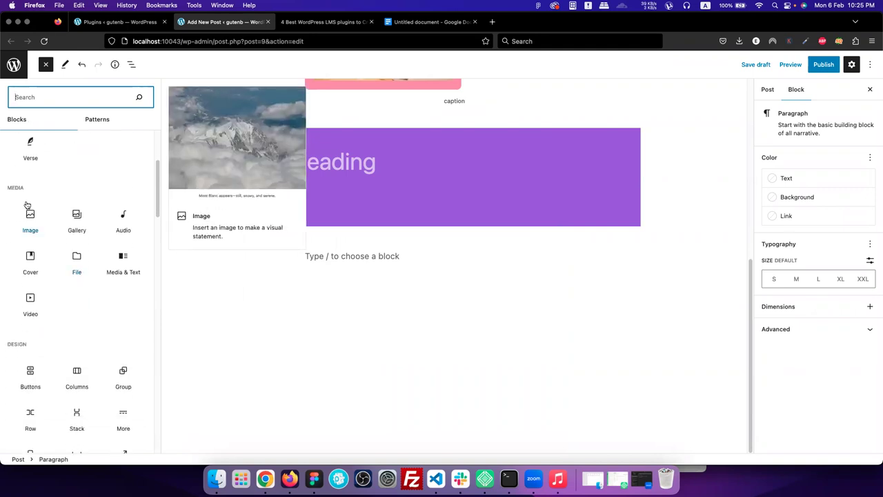
{"action": "mouse_move", "coordinate": [114, 252]}
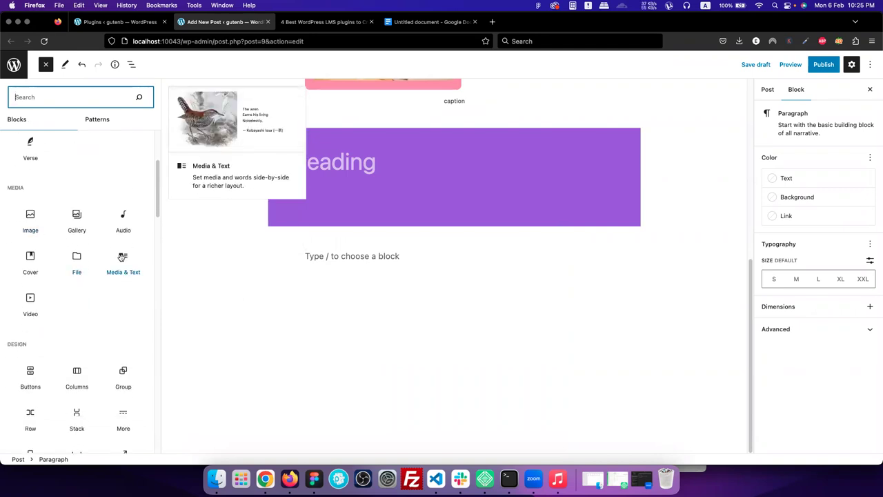
{"action": "left_click", "coordinate": [121, 257]}
{"action": "scroll", "coordinate": [359, 251], "scroll_direction": "up", "scroll_amount": 10}
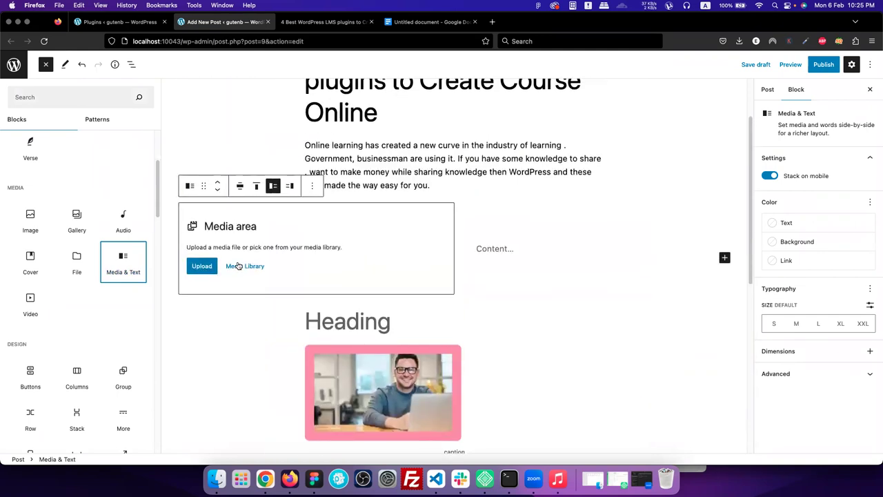
- Fill the Media & Text block with the Behance-Portfolio image from the media library and a copy of the introductory paragraph's text
{"action": "left_click", "coordinate": [209, 268]}
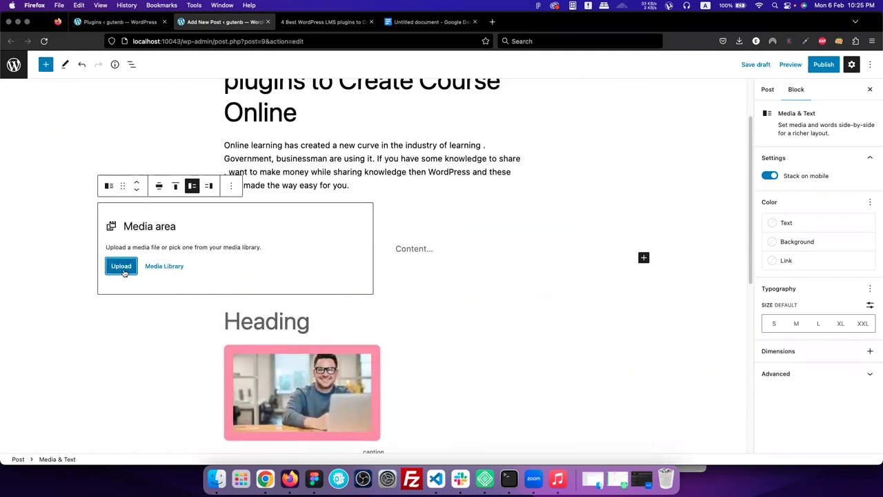
{"action": "left_click", "coordinate": [163, 266]}
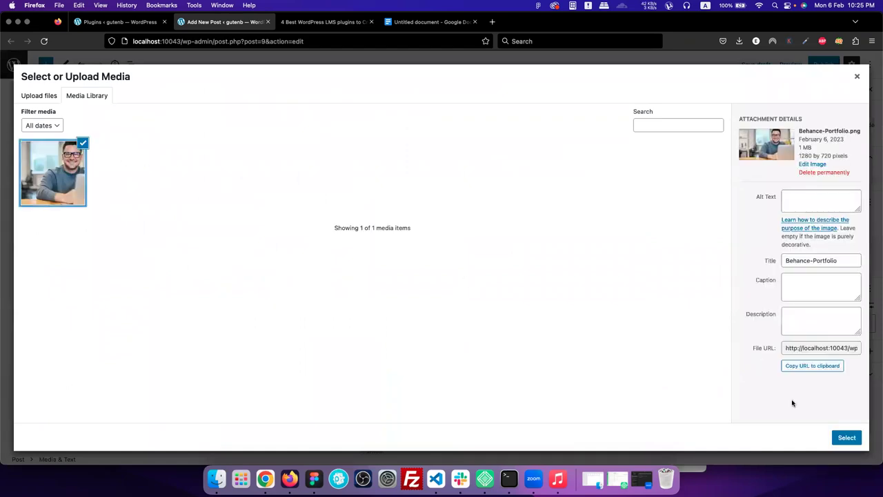
{"action": "left_click", "coordinate": [843, 440]}
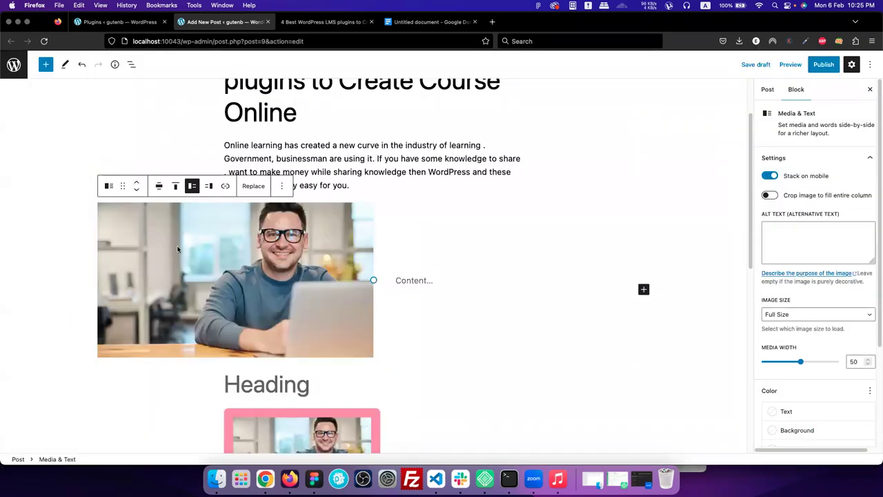
{"action": "left_click", "coordinate": [409, 280]}
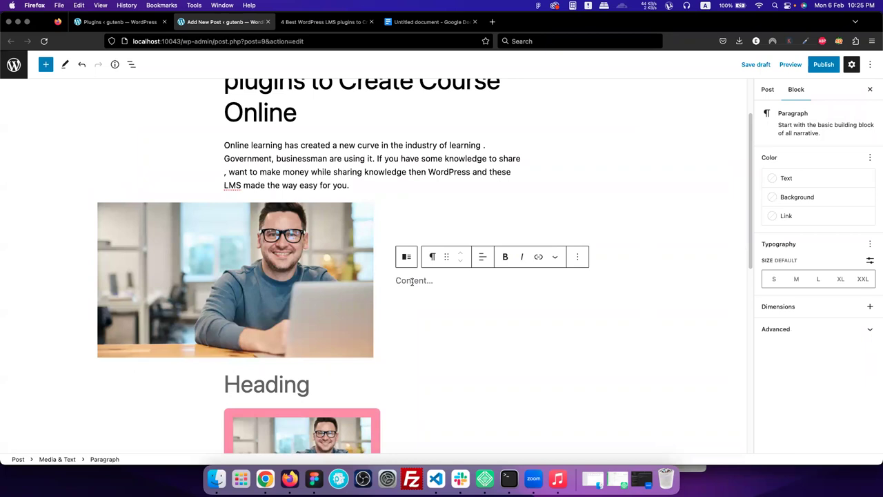
{"action": "type", "text": "Online learning has created a new curve in the industry of learning . Government, businessman are using it. If you have some knowledge to share , want to make money while sharing knowledge then WordPress and these LMS made the way easy for you."}
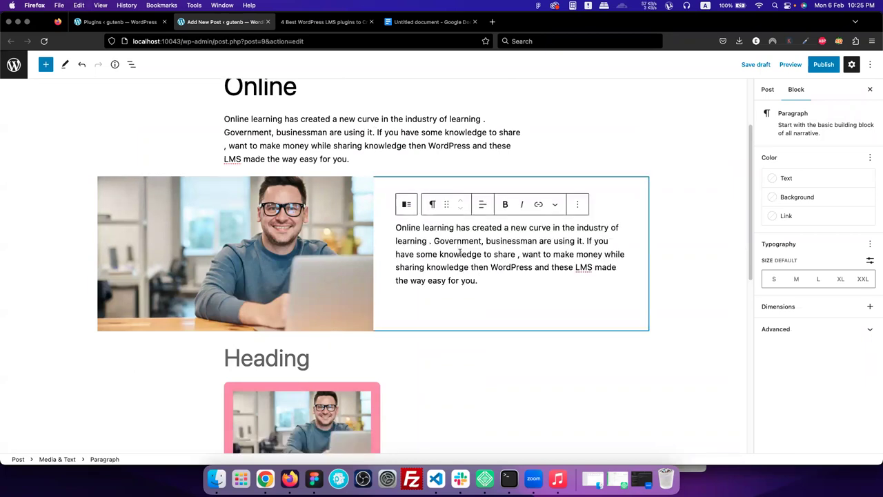
- Set the Media & Text block's media width to 43 and its image size to Large
{"action": "left_click", "coordinate": [287, 221]}
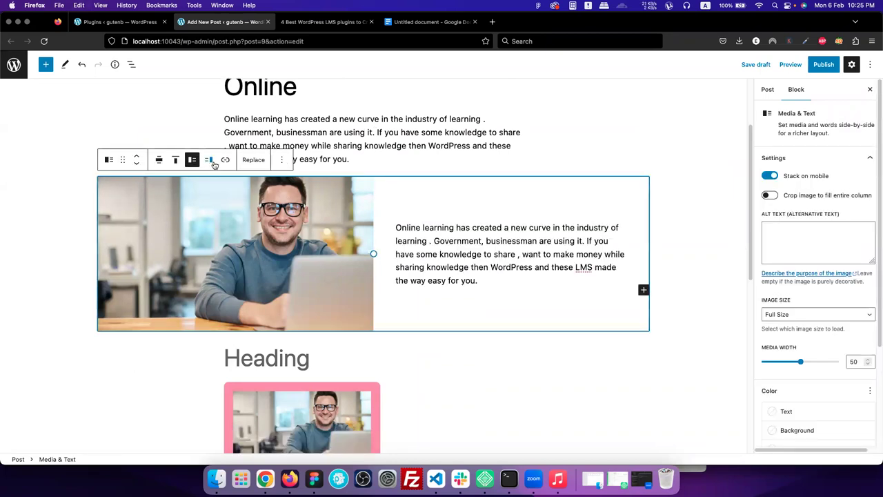
{"action": "scroll", "coordinate": [801, 221], "scroll_direction": "down", "scroll_amount": 1}
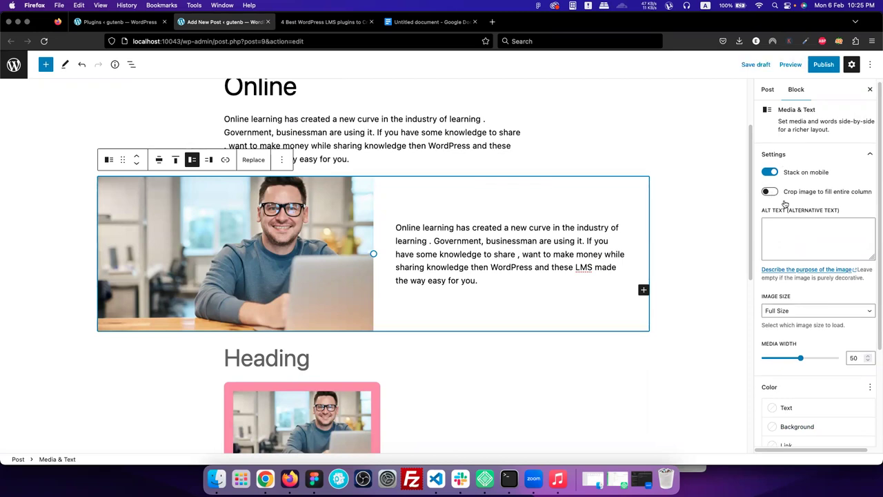
{"action": "scroll", "coordinate": [792, 320], "scroll_direction": "down", "scroll_amount": 5}
{"action": "scroll", "coordinate": [811, 237], "scroll_direction": "up", "scroll_amount": 1}
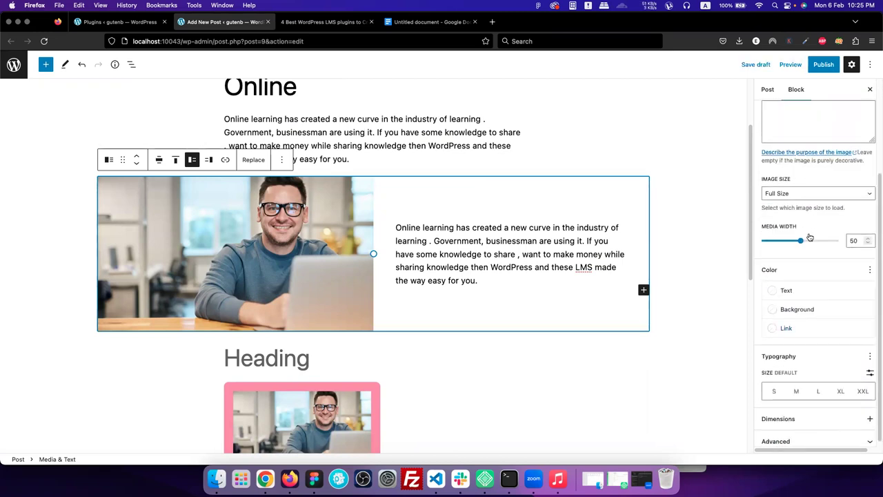
{"action": "mouse_move", "coordinate": [805, 240]}
{"action": "left_mouse_down"}
{"action": "mouse_move", "coordinate": [774, 241]}
{"action": "mouse_move", "coordinate": [793, 240]}
{"action": "left_mouse_up"}
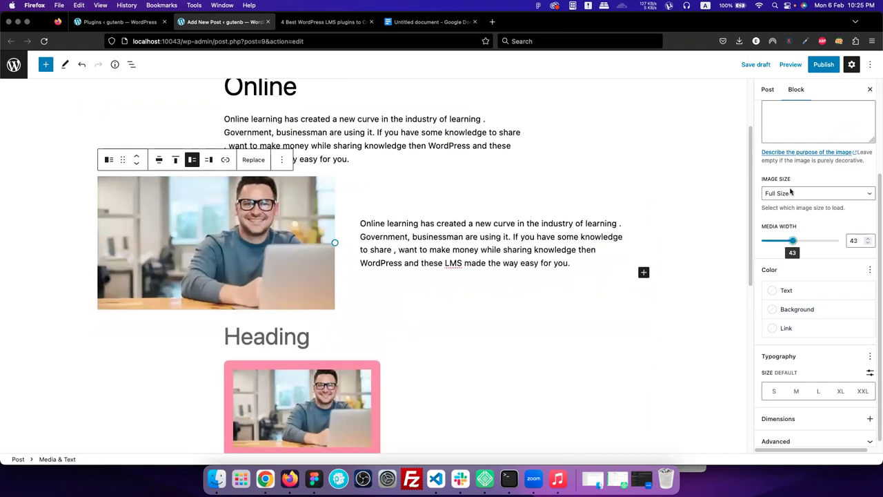
{"action": "left_click", "coordinate": [789, 192]}
{"action": "left_click", "coordinate": [781, 181]}
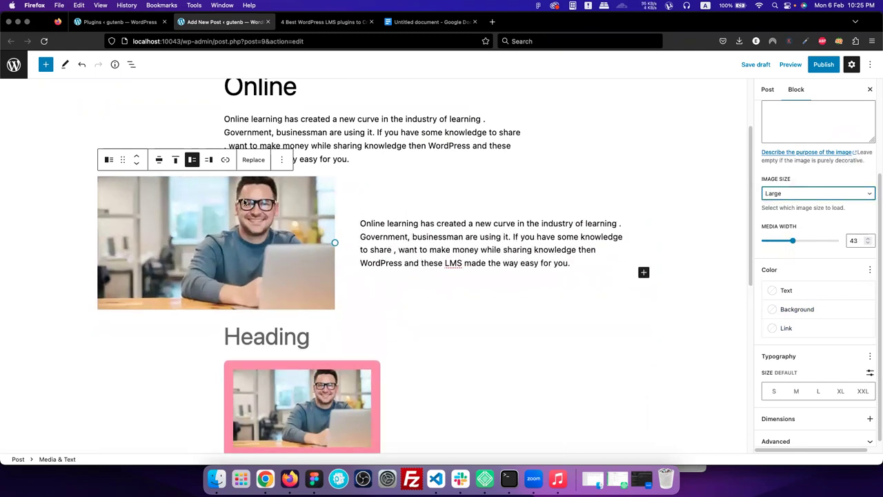
- Show the block's media on the right, align its content vertically to the middle, and return the media to the left
{"action": "left_click", "coordinate": [209, 160]}
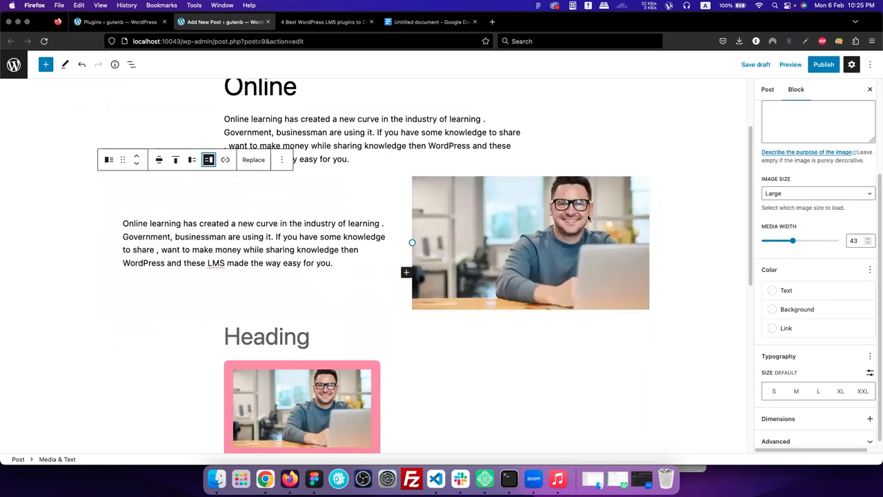
{"action": "left_click", "coordinate": [174, 162]}
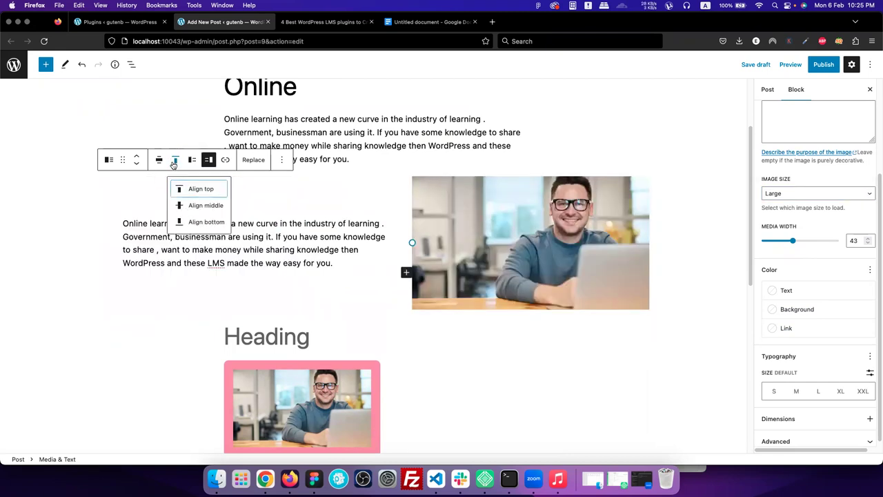
{"action": "left_click", "coordinate": [210, 211]}
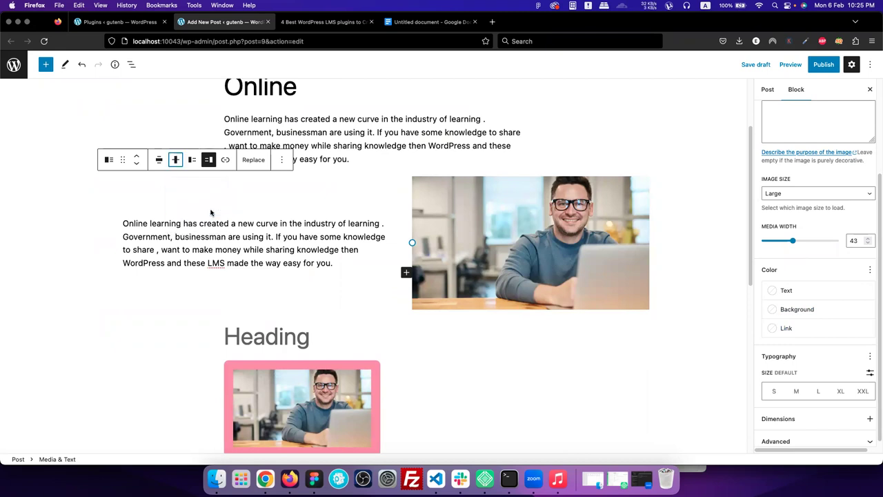
{"action": "left_click", "coordinate": [158, 160]}
{"action": "left_click", "coordinate": [193, 160]}
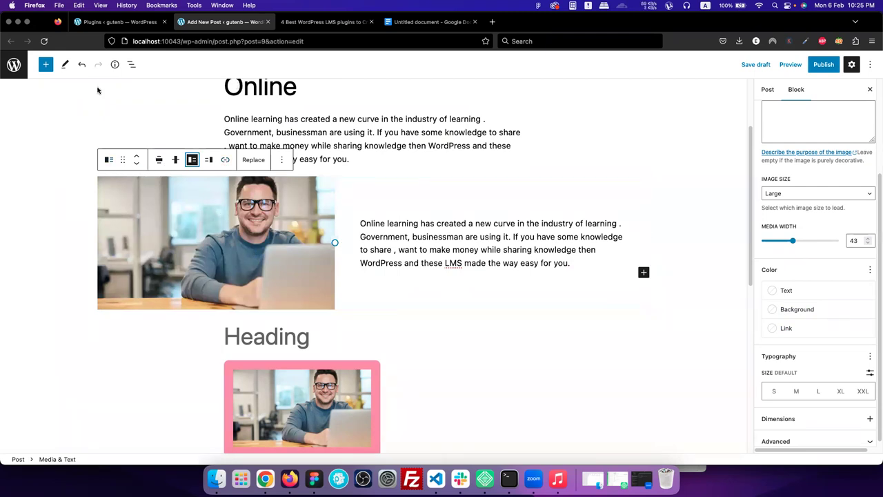
- Insert a Gallery block below the Media & Text block
{"action": "left_click", "coordinate": [45, 64]}
{"action": "scroll", "coordinate": [75, 298], "scroll_direction": "down", "scroll_amount": 5}
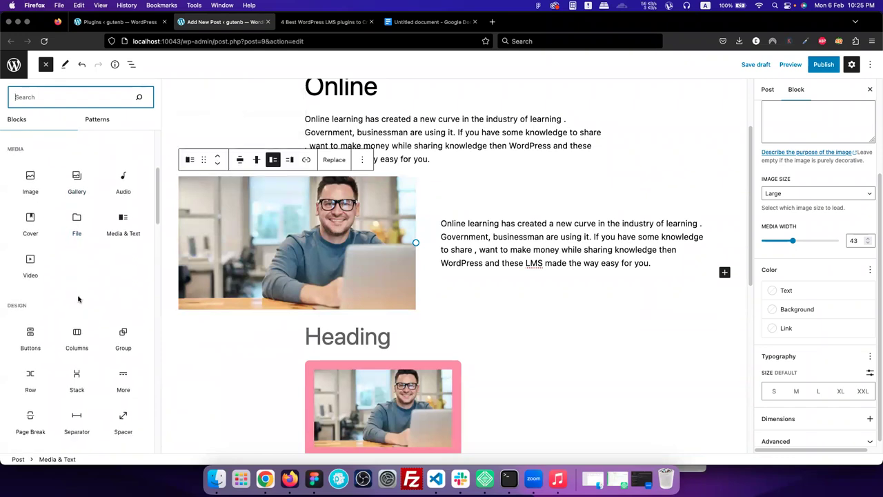
{"action": "scroll", "coordinate": [78, 298], "scroll_direction": "up", "scroll_amount": 2}
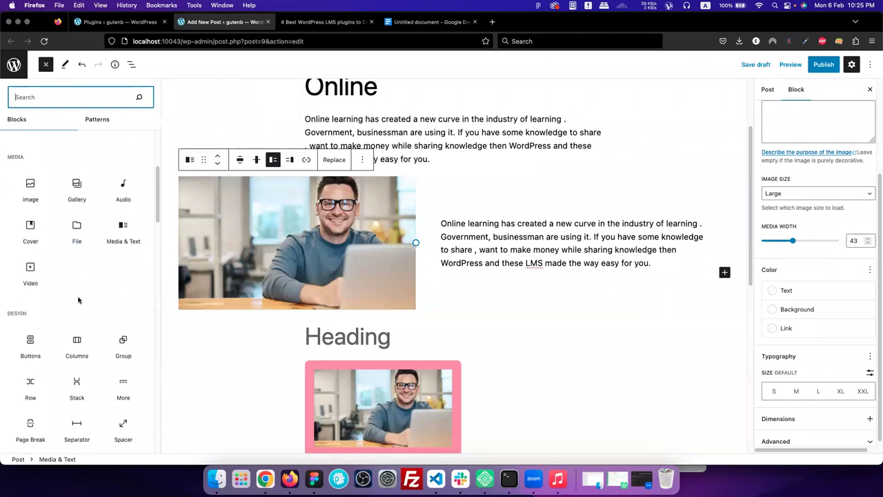
{"action": "left_click", "coordinate": [76, 234]}
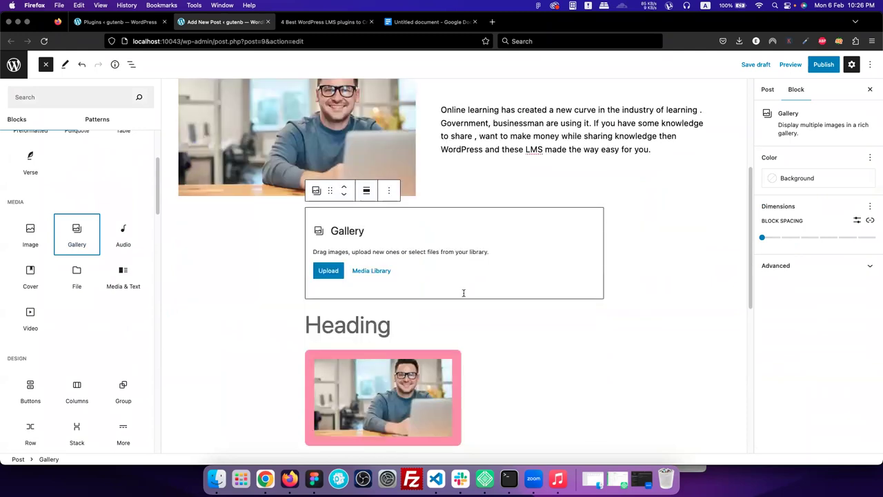
- Upload five images from Downloads to the gallery: the about-me-profile JPG, elem.jpg, hero-image.jpeg, heroo.png and images.png
{"action": "left_click", "coordinate": [328, 263]}
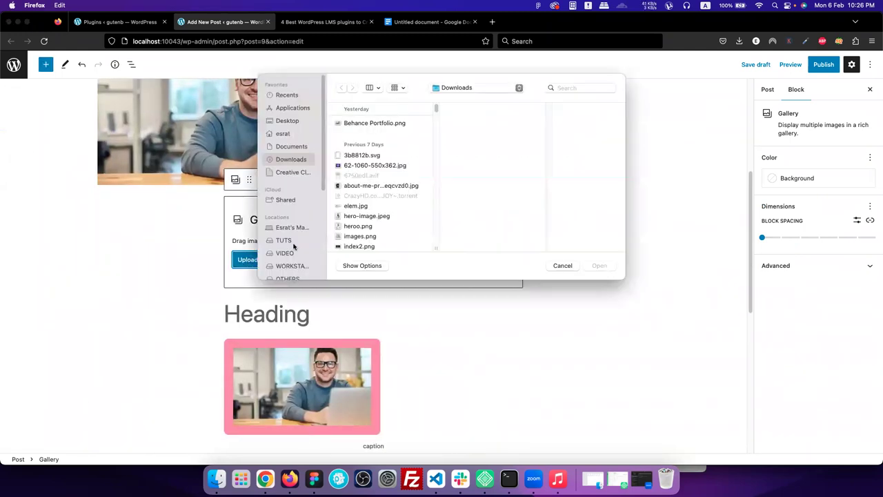
{"action": "left_click", "coordinate": [388, 186]}
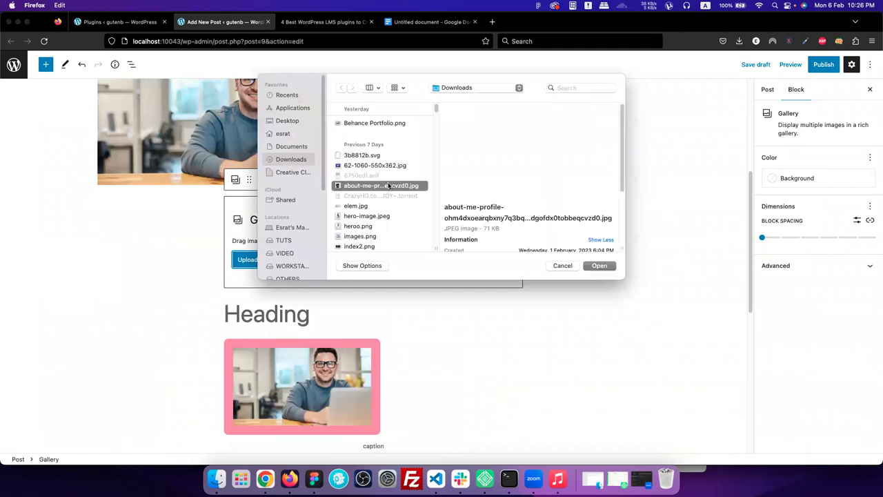
{"action": "left_click", "coordinate": [365, 217], "text": "shift"}
{"action": "left_click", "coordinate": [365, 228], "text": "shift"}
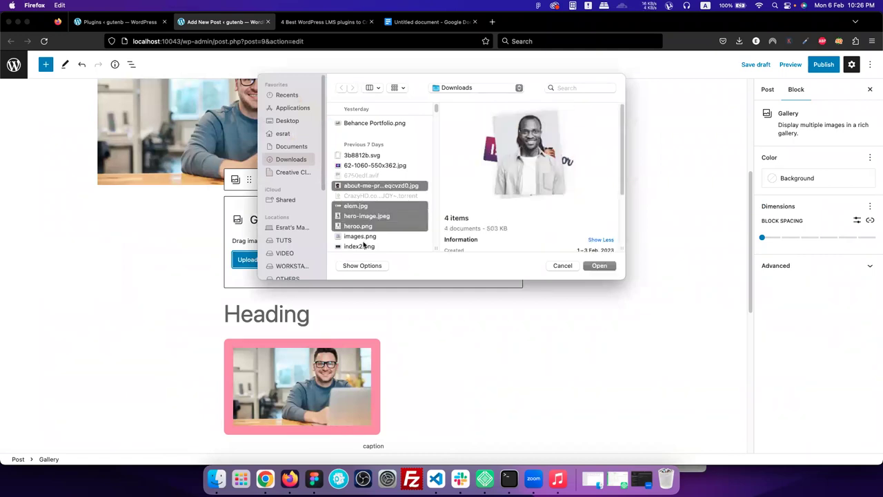
{"action": "left_click", "coordinate": [363, 238], "text": "shift"}
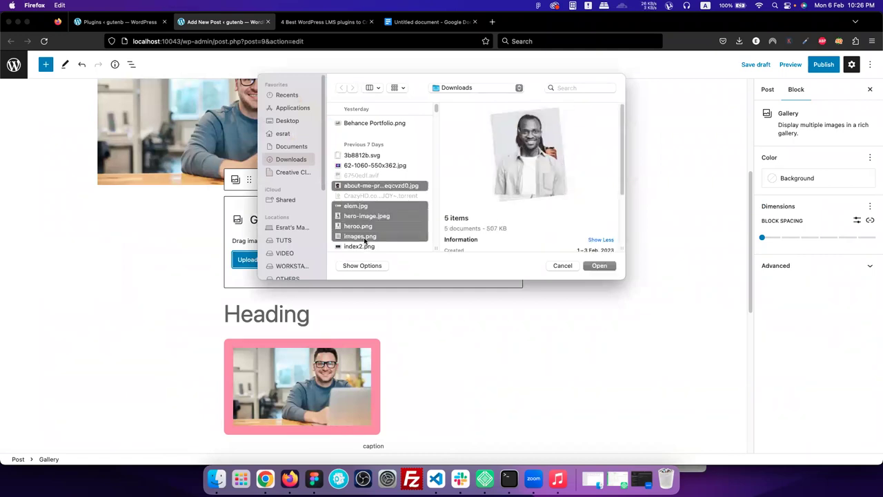
{"action": "left_click", "coordinate": [608, 266]}
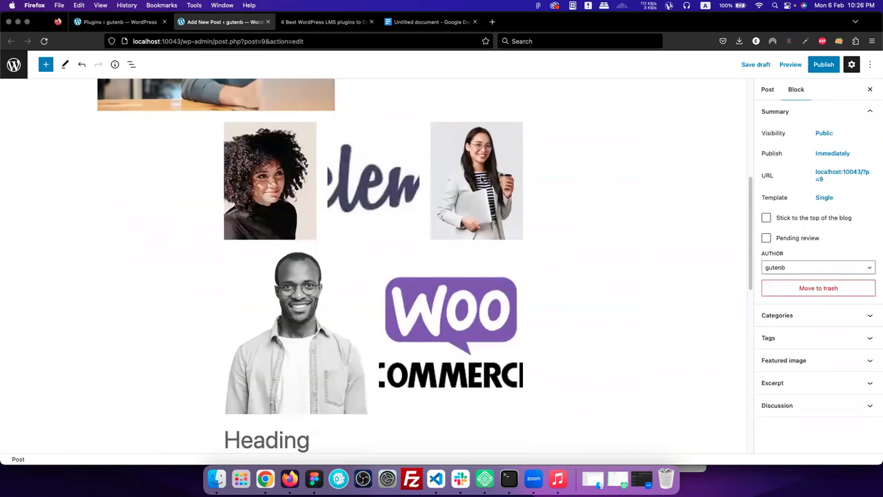
- Examine the gallery's layout and its individual images, selecting them one by one, and look over the content below
{"action": "left_click", "coordinate": [370, 198]}
{"action": "left_click", "coordinate": [271, 181]}
{"action": "left_click", "coordinate": [496, 197]}
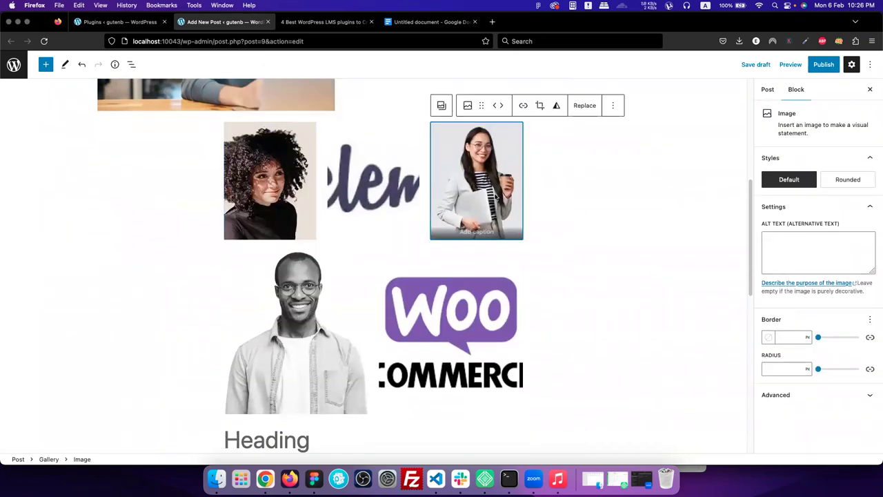
{"action": "scroll", "coordinate": [381, 304], "scroll_direction": "down", "scroll_amount": 3}
{"action": "scroll", "coordinate": [387, 324], "scroll_direction": "up", "scroll_amount": 8}
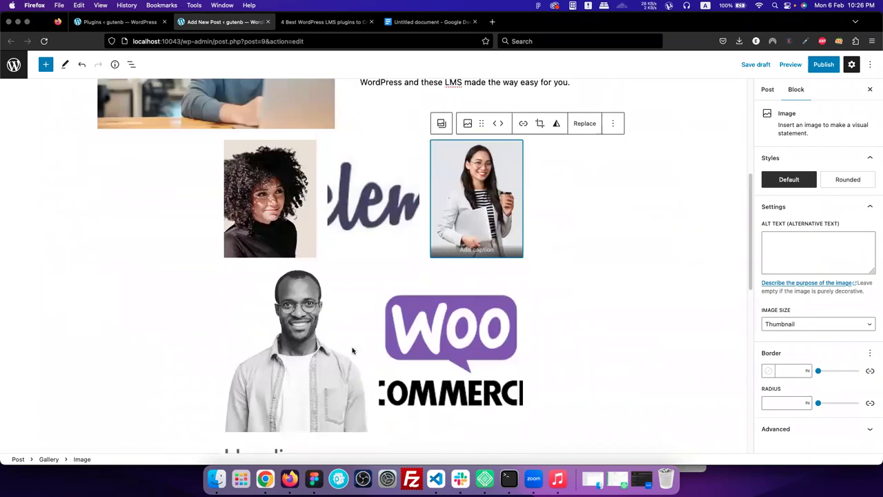
{"action": "scroll", "coordinate": [449, 360], "scroll_direction": "down", "scroll_amount": 2}
{"action": "left_click", "coordinate": [376, 286]}
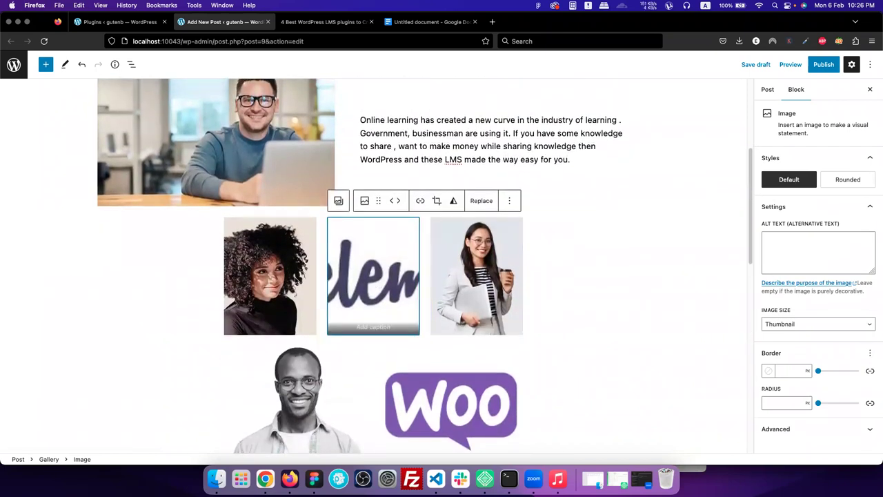
{"action": "left_click", "coordinate": [297, 282]}
{"action": "left_click", "coordinate": [376, 290]}
{"action": "left_click", "coordinate": [476, 276]}
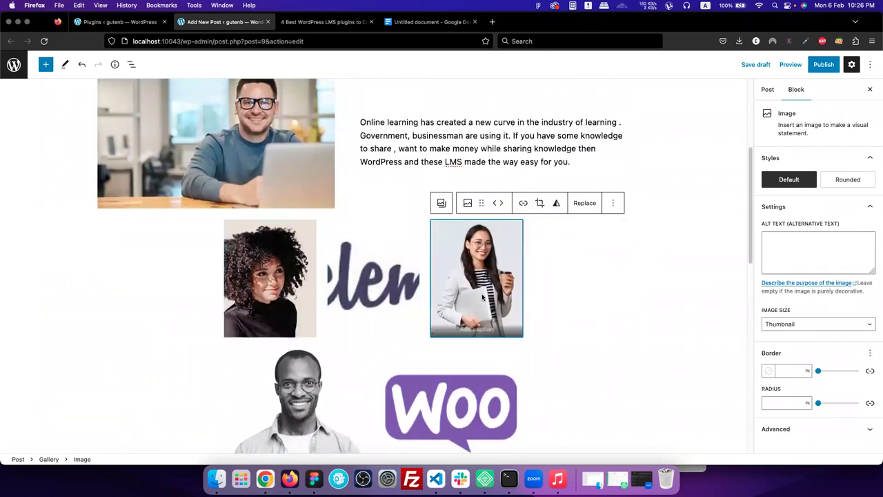
{"action": "scroll", "coordinate": [414, 262], "scroll_direction": "down", "scroll_amount": 3}
{"action": "left_click", "coordinate": [269, 183]}
{"action": "left_click", "coordinate": [374, 177]}
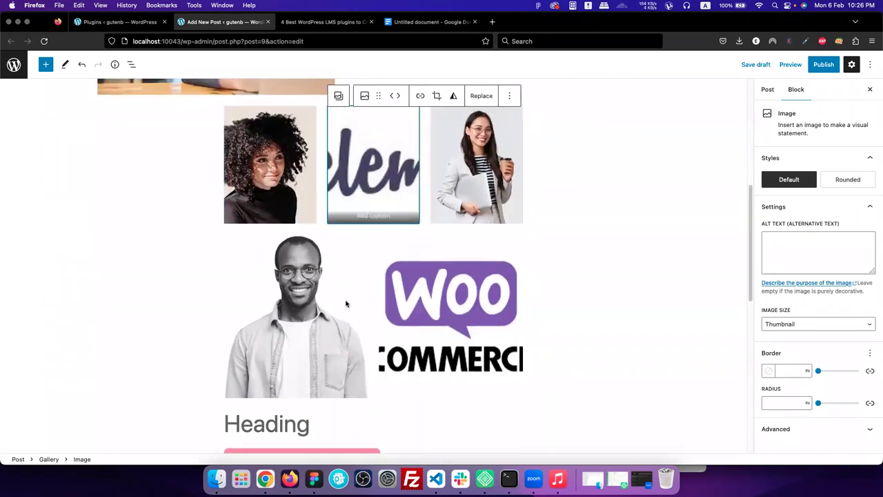
{"action": "left_click", "coordinate": [509, 336]}
{"action": "scroll", "coordinate": [508, 338], "scroll_direction": "up", "scroll_amount": 5}
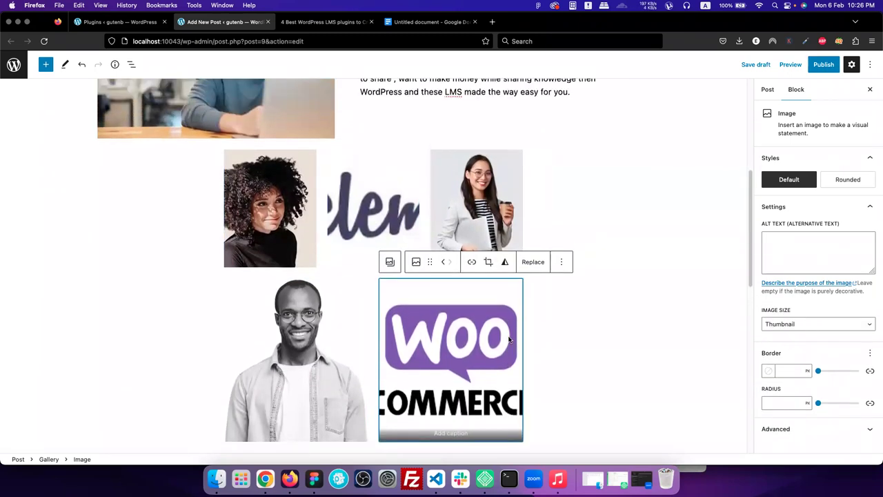
{"action": "left_click", "coordinate": [307, 339]}
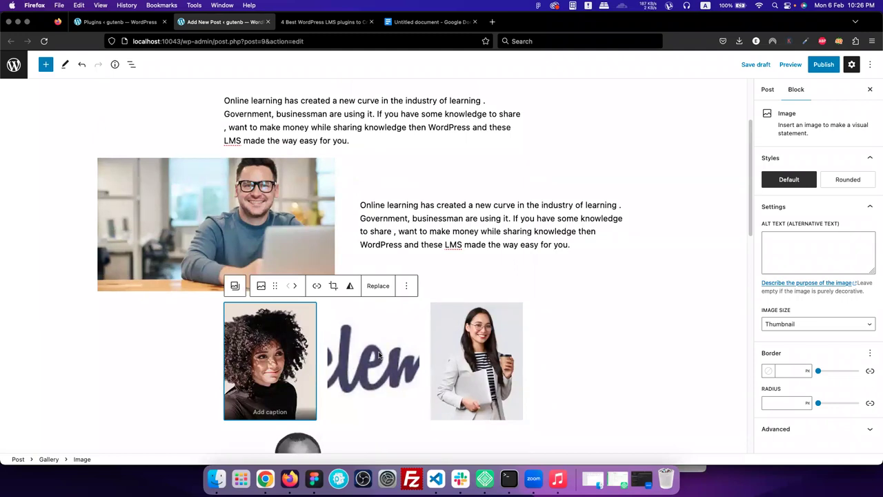
{"action": "left_click", "coordinate": [379, 355]}
{"action": "left_click", "coordinate": [467, 368]}
{"action": "scroll", "coordinate": [522, 357], "scroll_direction": "down", "scroll_amount": 3}
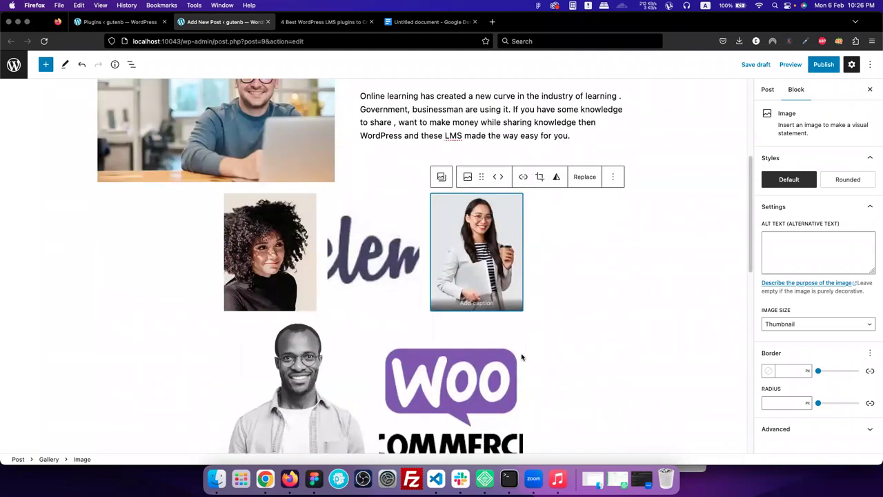
{"action": "left_click", "coordinate": [548, 351]}
{"action": "scroll", "coordinate": [548, 351], "scroll_direction": "down", "scroll_amount": 6}
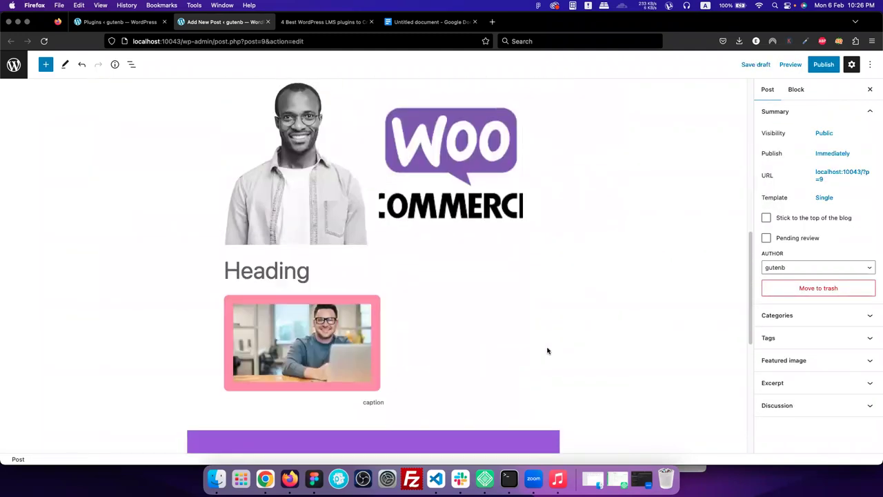
- Show the post's block list and select the Media & Text, Gallery and Heading blocks from it in turn
{"action": "scroll", "coordinate": [548, 351], "scroll_direction": "up", "scroll_amount": 8}
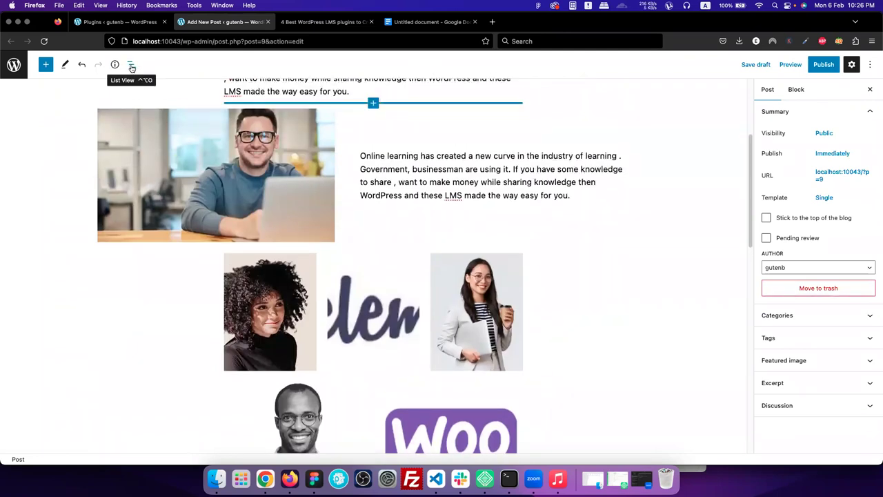
{"action": "left_click", "coordinate": [132, 65]}
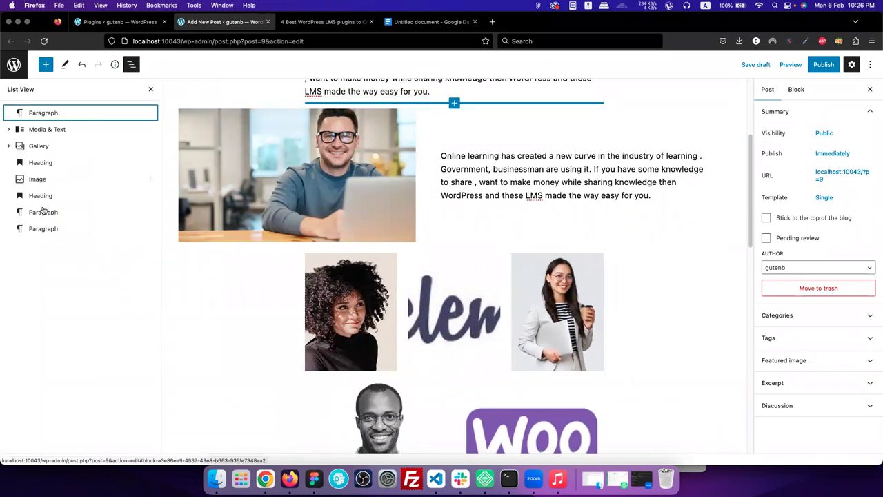
{"action": "left_click", "coordinate": [55, 130]}
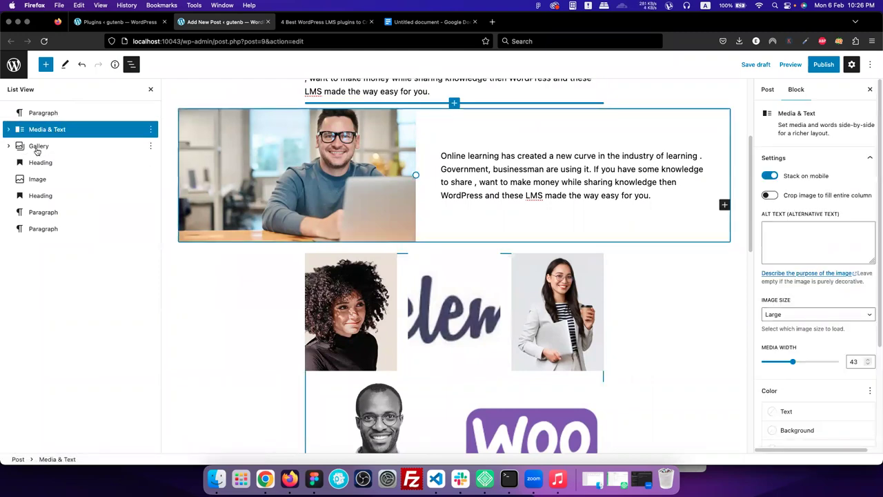
{"action": "left_click", "coordinate": [37, 149]}
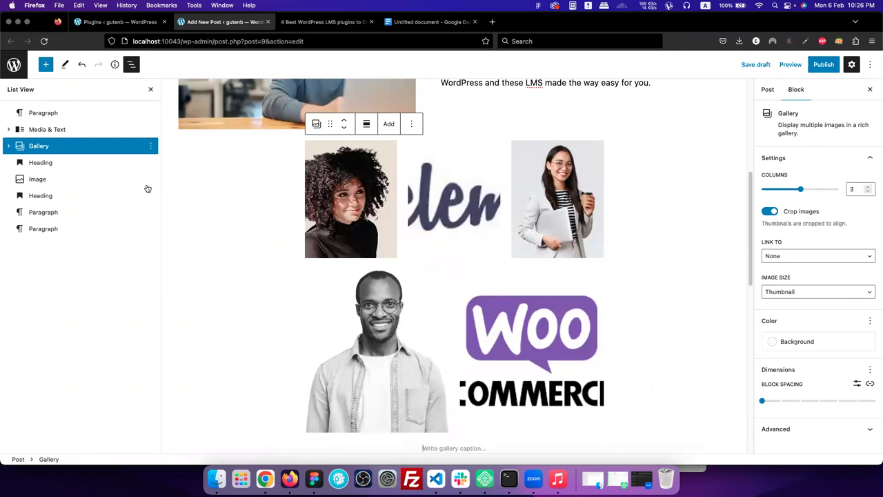
{"action": "left_click", "coordinate": [54, 165]}
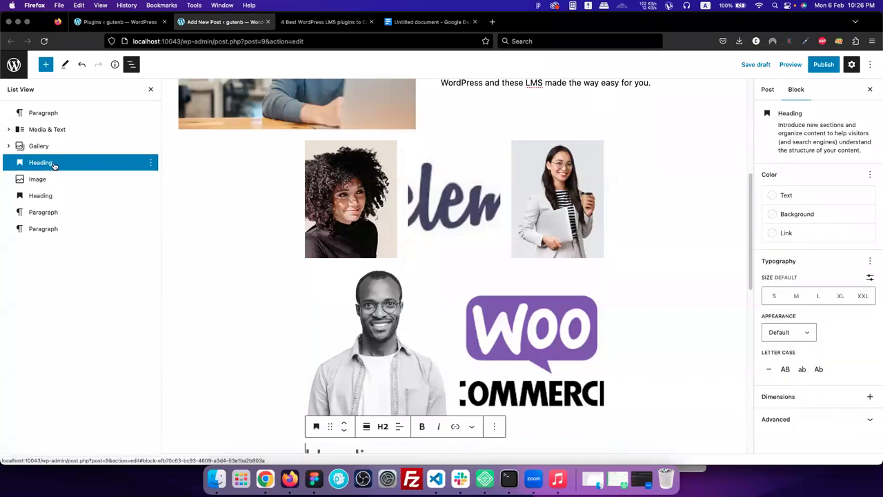
- Set the gallery to 4 columns, and try it with uncropped images before turning image cropping back on
{"action": "left_click", "coordinate": [49, 150]}
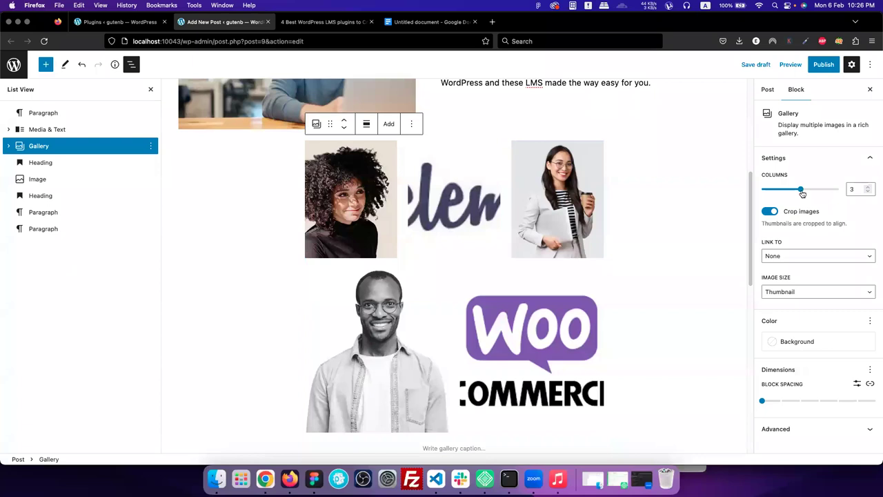
{"action": "left_click_drag", "start_coordinate": [801, 194], "coordinate": [811, 194]}
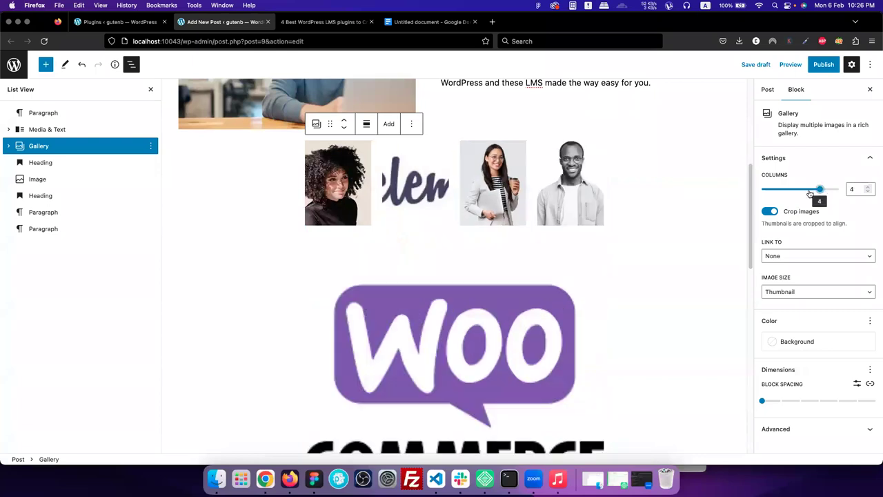
{"action": "left_click", "coordinate": [771, 212]}
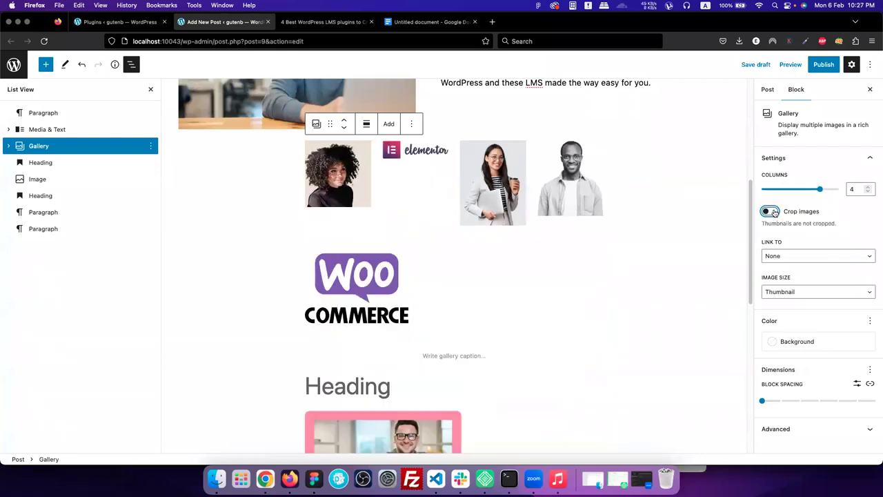
{"action": "left_click", "coordinate": [771, 212]}
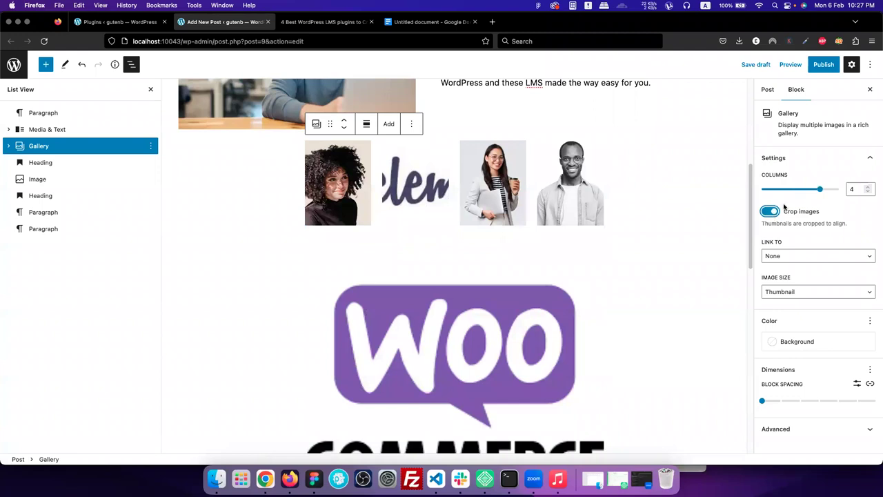
- Link the gallery images to Media File and set their image size to Medium
{"action": "left_click", "coordinate": [798, 259]}
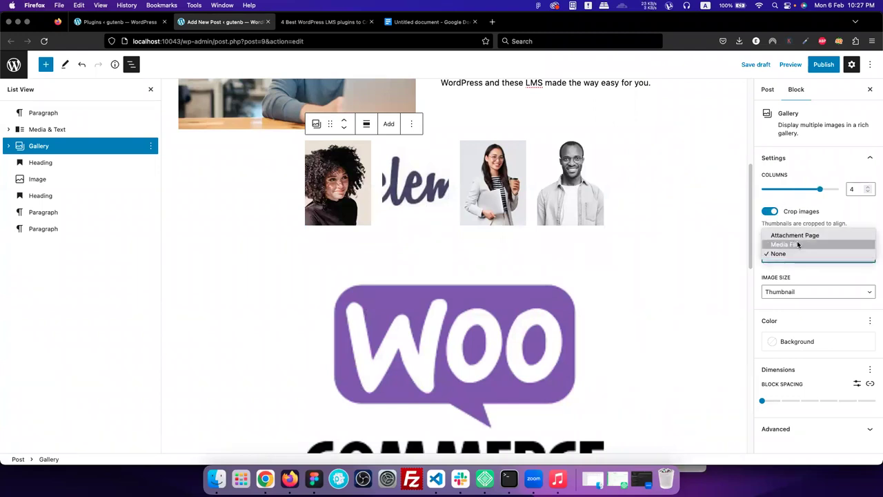
{"action": "left_click", "coordinate": [797, 243]}
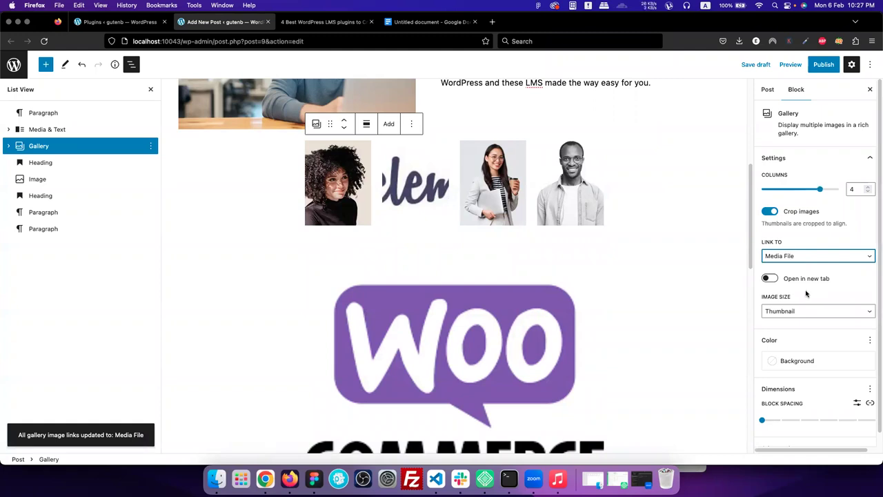
{"action": "scroll", "coordinate": [787, 283], "scroll_direction": "down", "scroll_amount": 1}
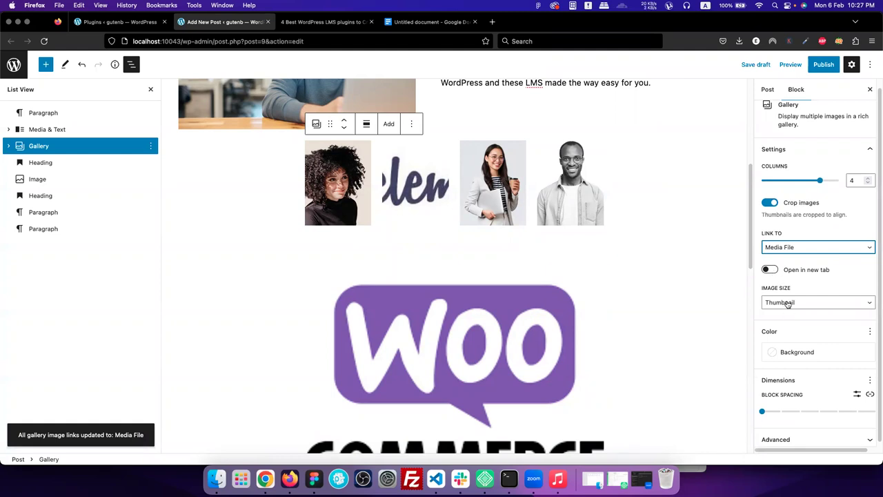
{"action": "left_click", "coordinate": [786, 302]}
{"action": "left_click", "coordinate": [793, 312]}
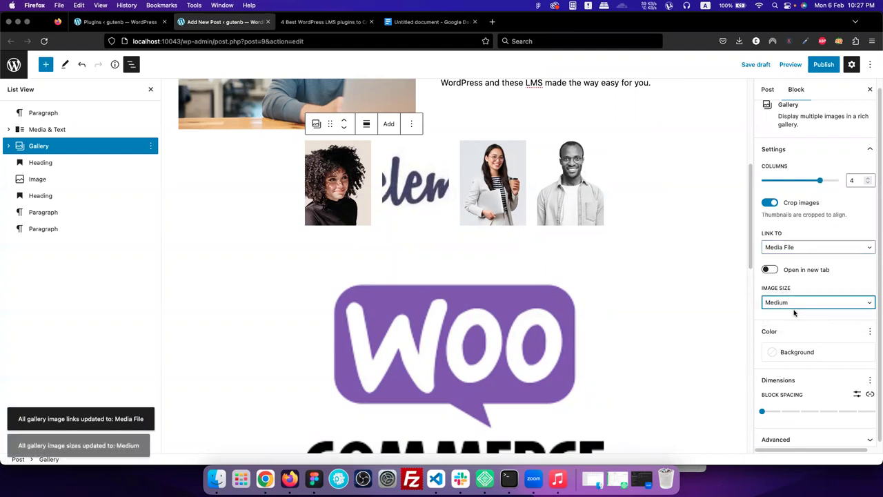
- Set the gallery's block spacing to 1
{"action": "left_click_drag", "start_coordinate": [762, 407], "coordinate": [783, 409]}
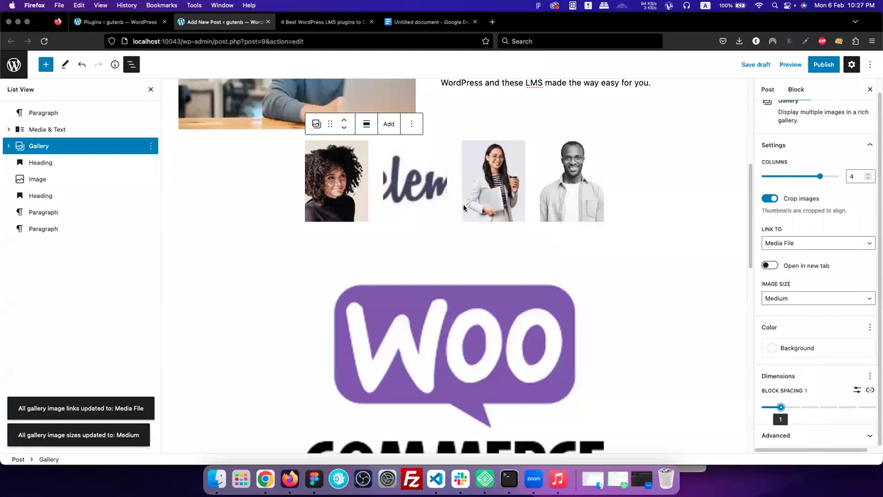
{"action": "scroll", "coordinate": [464, 207], "scroll_direction": "up", "scroll_amount": 1}
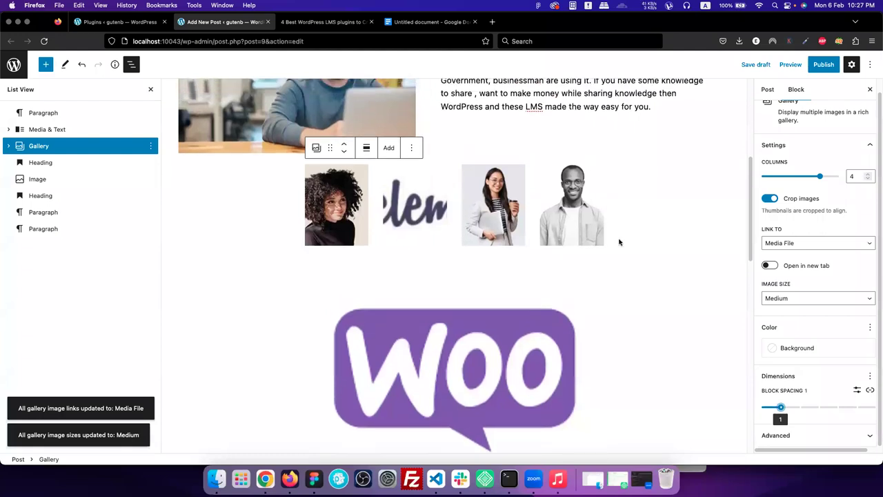
- Insert a Video block below the gallery
{"action": "left_click", "coordinate": [46, 64]}
{"action": "scroll", "coordinate": [78, 220], "scroll_direction": "down", "scroll_amount": 1}
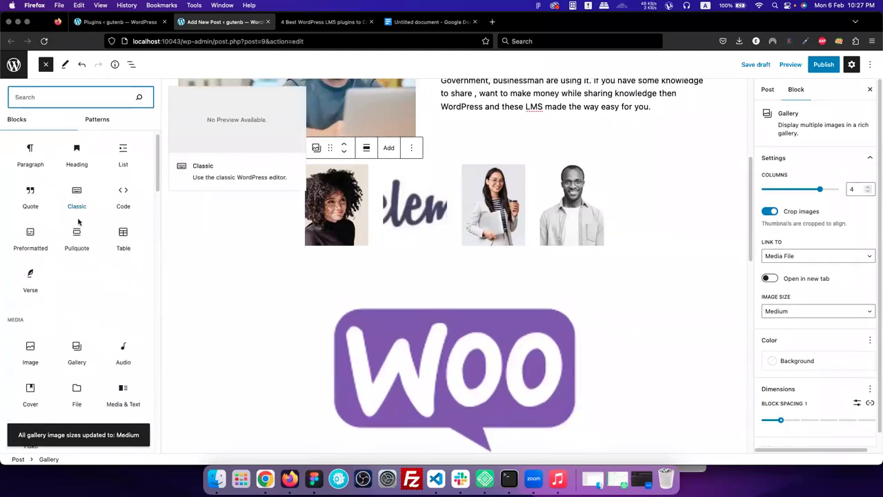
{"action": "scroll", "coordinate": [80, 265], "scroll_direction": "down", "scroll_amount": 6}
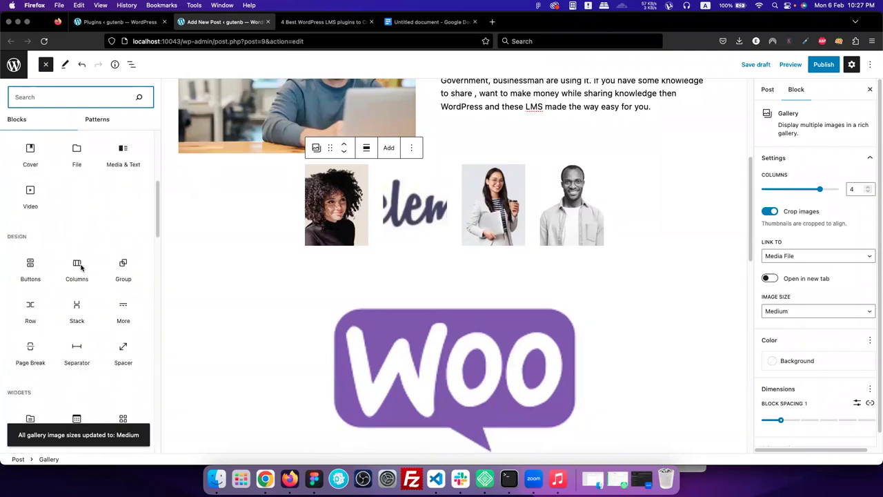
{"action": "left_click", "coordinate": [30, 196]}
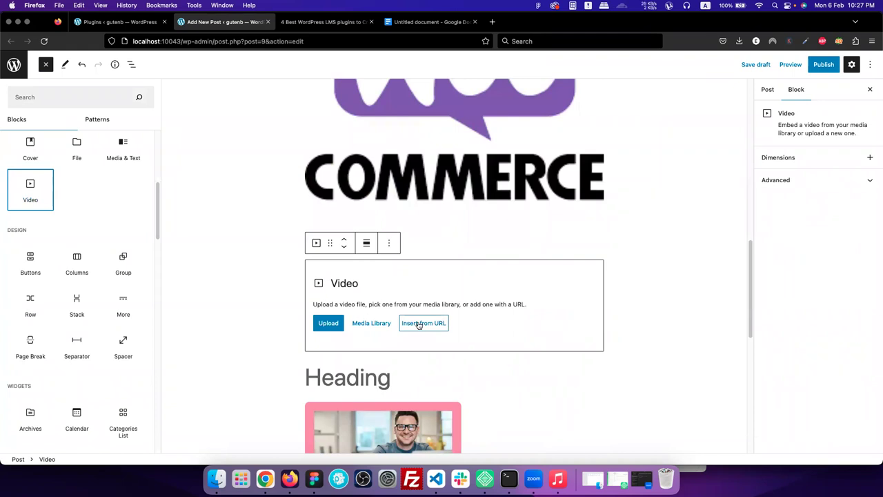
- Show the Video block's field for inserting from a URL and close it without entering an address
{"action": "left_click", "coordinate": [419, 325]}
{"action": "left_click", "coordinate": [340, 323]}
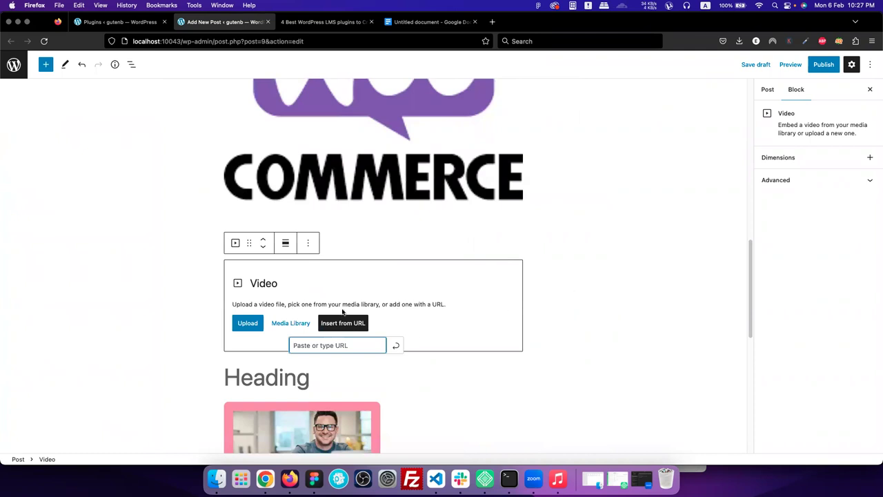
{"action": "left_click", "coordinate": [343, 319]}
{"action": "scroll", "coordinate": [253, 329], "scroll_direction": "down", "scroll_amount": 1}
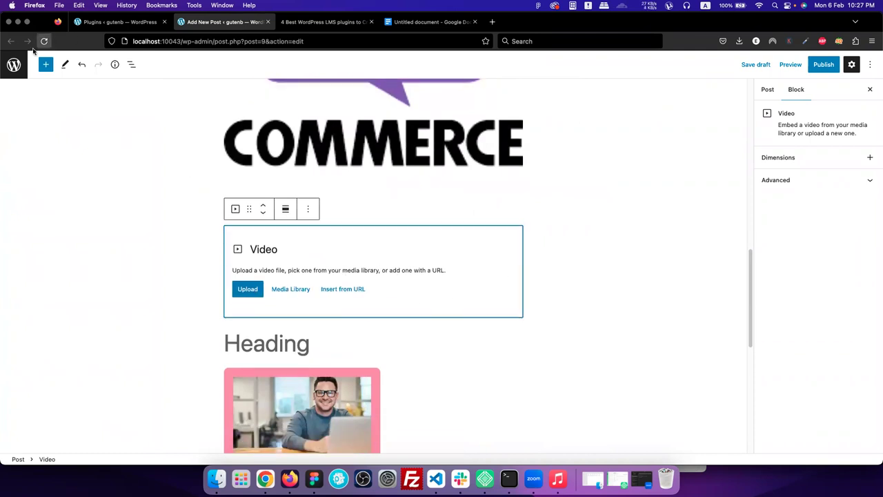
- Insert a Buttons block below the Video block and label its button "Read more"
{"action": "left_click", "coordinate": [45, 65]}
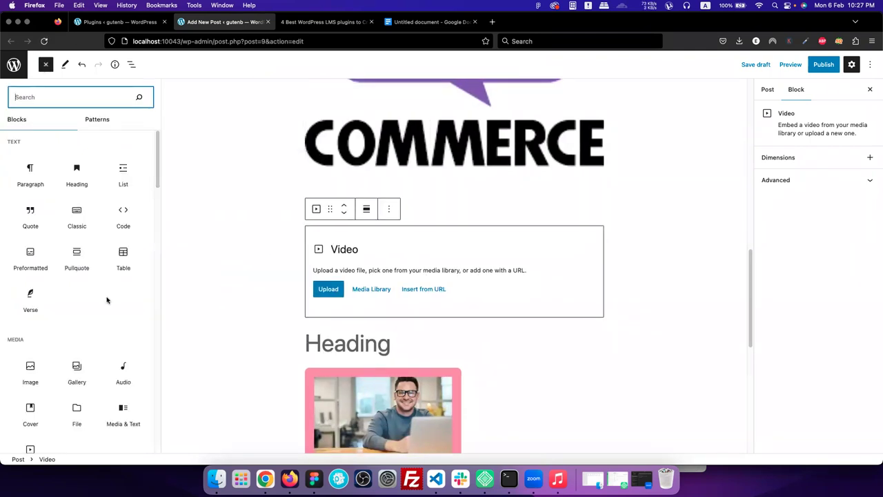
{"action": "scroll", "coordinate": [107, 299], "scroll_direction": "down", "scroll_amount": 5}
{"action": "scroll", "coordinate": [107, 298], "scroll_direction": "down", "scroll_amount": 2}
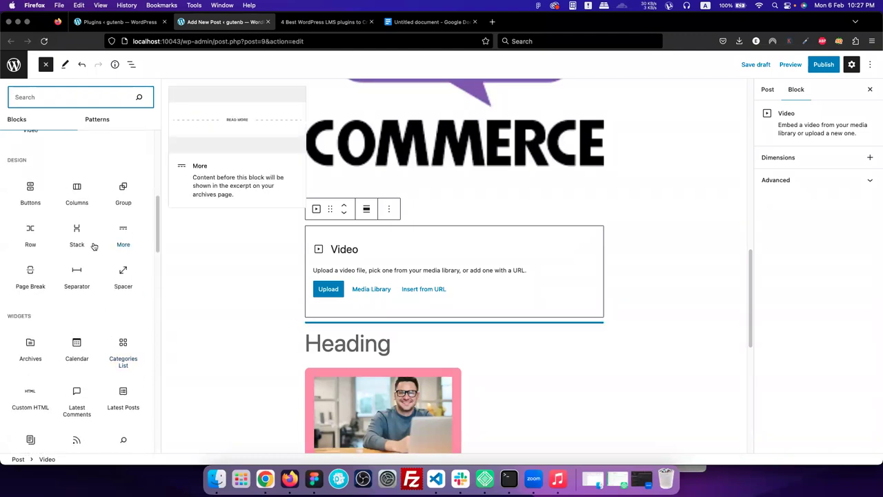
{"action": "scroll", "coordinate": [32, 221], "scroll_direction": "up", "scroll_amount": 3}
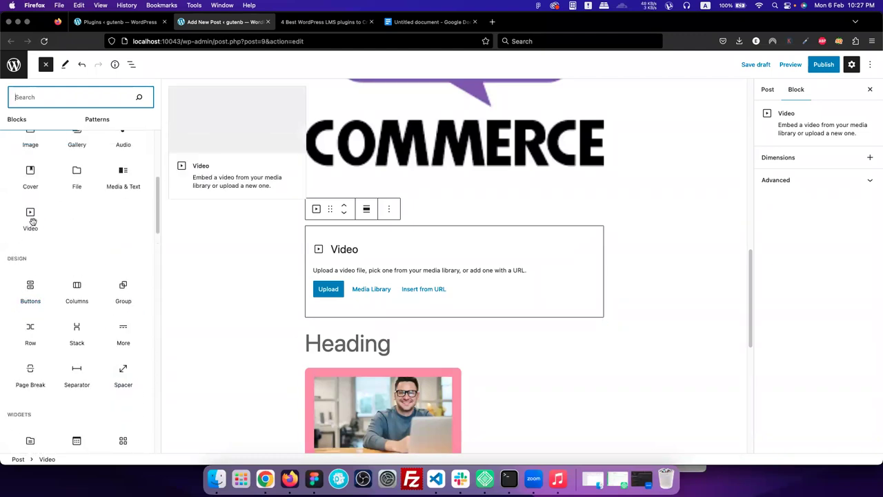
{"action": "left_click", "coordinate": [31, 289]}
{"action": "left_click", "coordinate": [341, 264]}
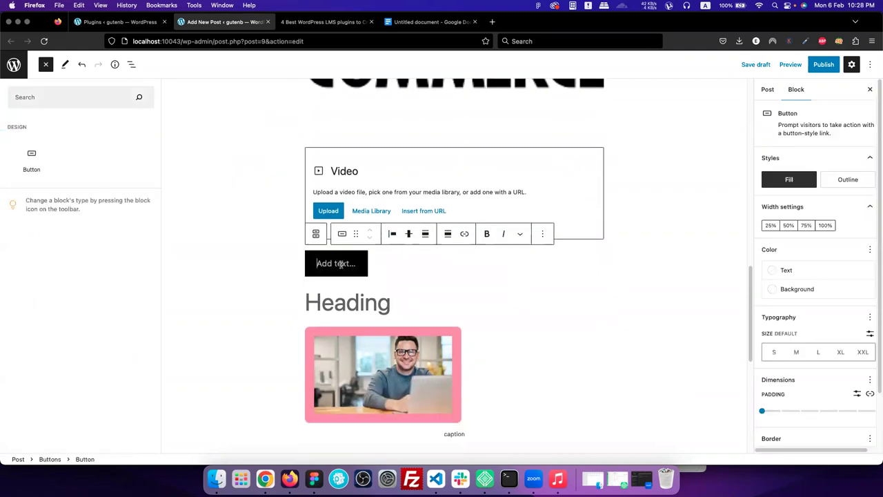
{"action": "type", "text": "Read"}
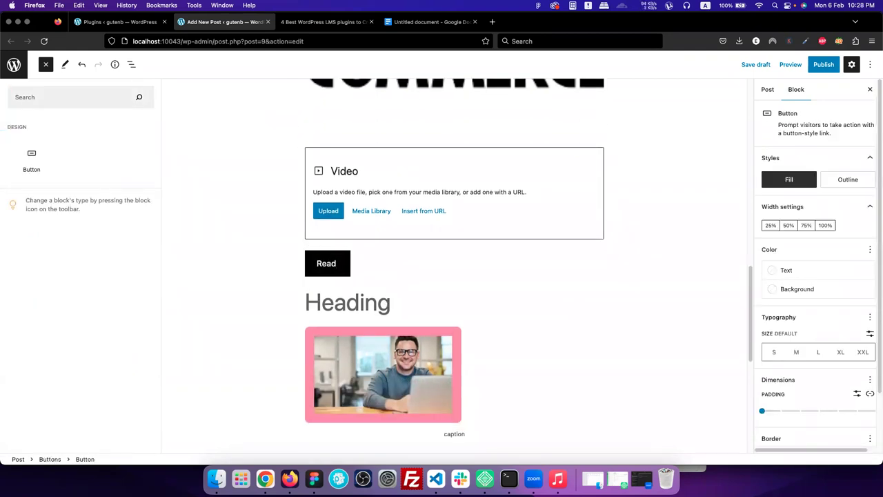
{"action": "type", "text": " more"}
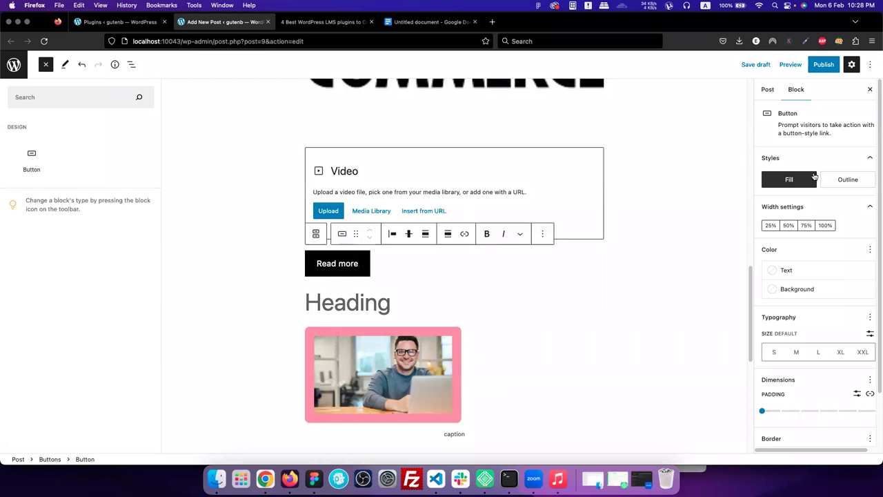
- Compare the button's Fill and Outline styles, keep Outline, and set its width to 50% after trying 100% and 75%
{"action": "left_click", "coordinate": [848, 179]}
{"action": "left_click", "coordinate": [792, 179]}
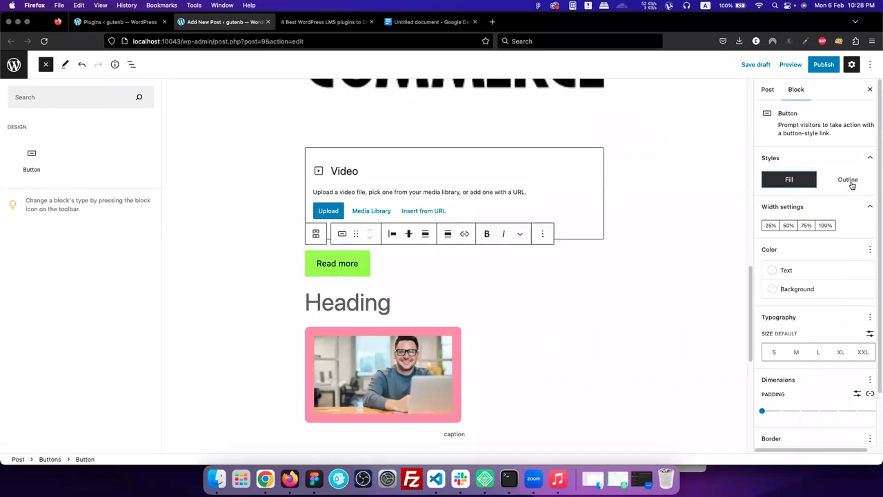
{"action": "left_click", "coordinate": [848, 180]}
{"action": "left_click", "coordinate": [826, 225]}
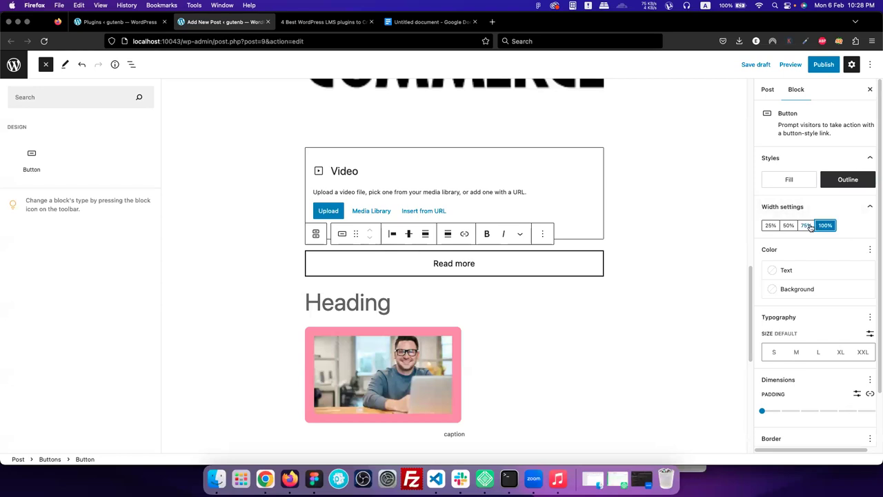
{"action": "left_click", "coordinate": [806, 225]}
{"action": "left_click", "coordinate": [789, 225]}
- Open the list of additional typography options for the "Read more" button
{"action": "scroll", "coordinate": [771, 304], "scroll_direction": "down", "scroll_amount": 2}
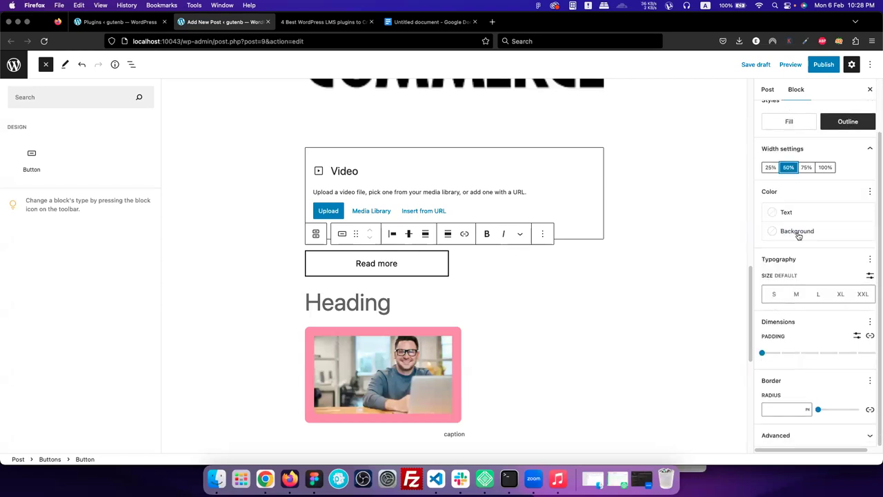
{"action": "left_click", "coordinate": [870, 262]}
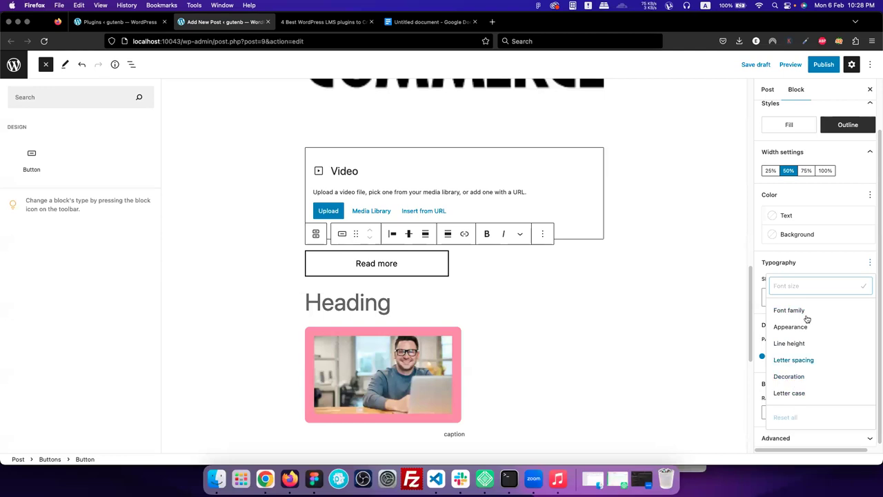
- Set the padding of the Read more button to 1
{"action": "left_click", "coordinate": [831, 262]}
{"action": "scroll", "coordinate": [807, 382], "scroll_direction": "down", "scroll_amount": 1}
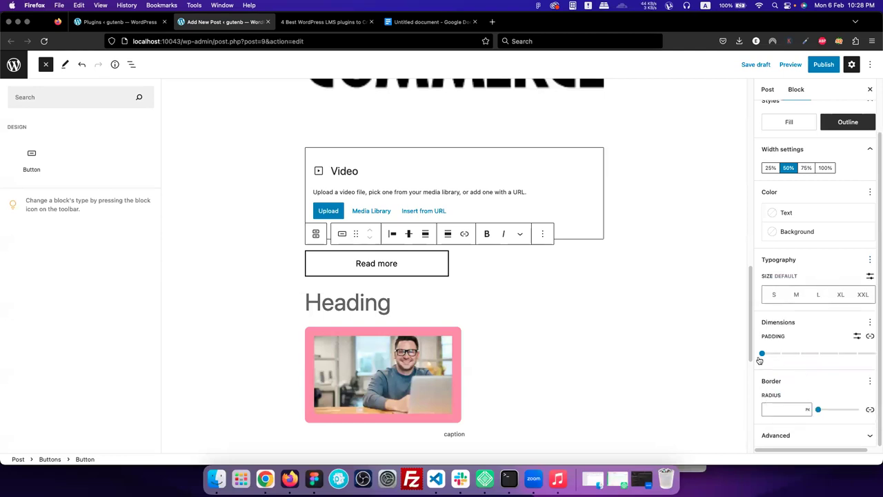
{"action": "left_click_drag", "start_coordinate": [763, 353], "coordinate": [782, 354]}
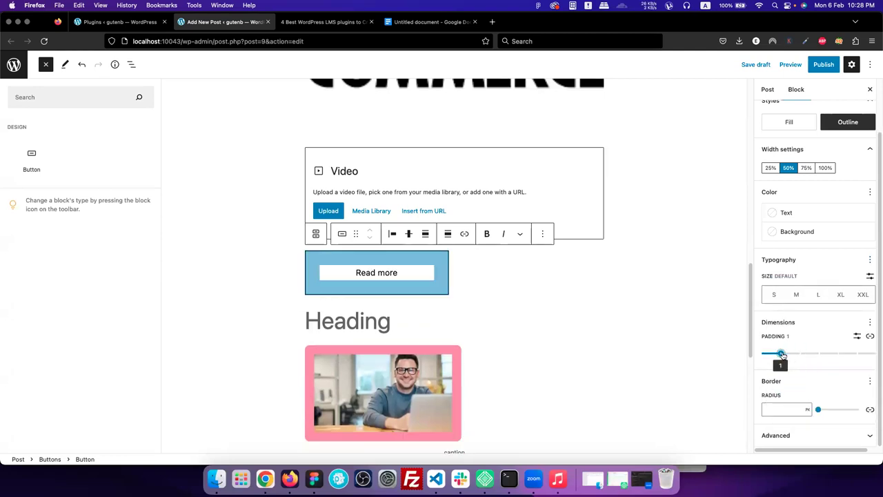
{"action": "left_click", "coordinate": [792, 408]}
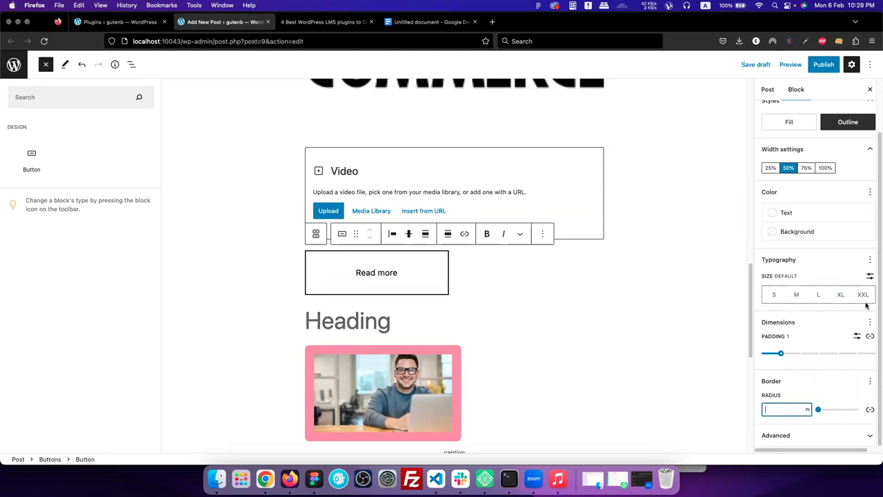
{"action": "left_click", "coordinate": [374, 274]}
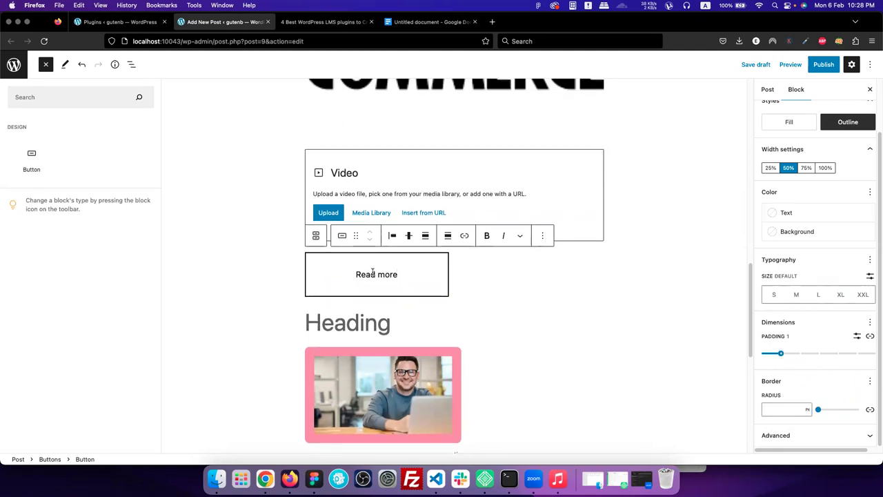
{"action": "left_click", "coordinate": [47, 65]}
{"action": "left_click", "coordinate": [48, 99]}
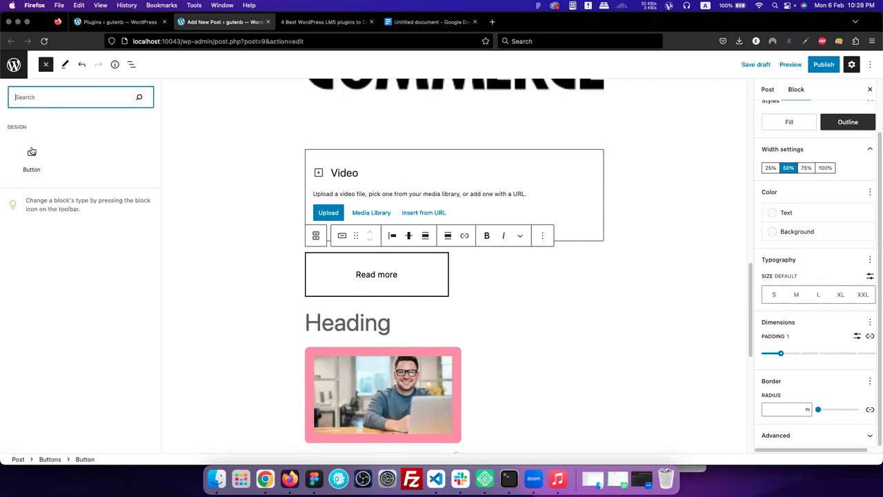
{"action": "key", "text": "super+s"}
{"action": "left_click", "coordinate": [48, 67]}
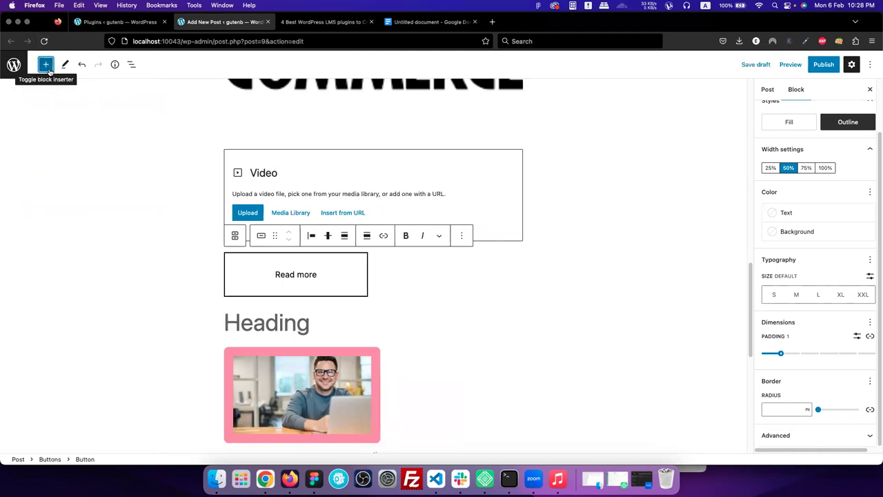
{"action": "left_click", "coordinate": [49, 69]}
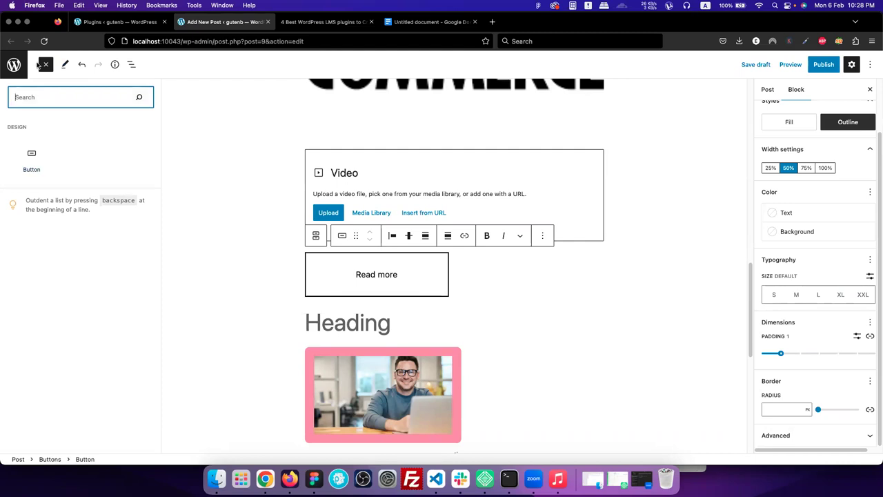
{"action": "left_click", "coordinate": [45, 67]}
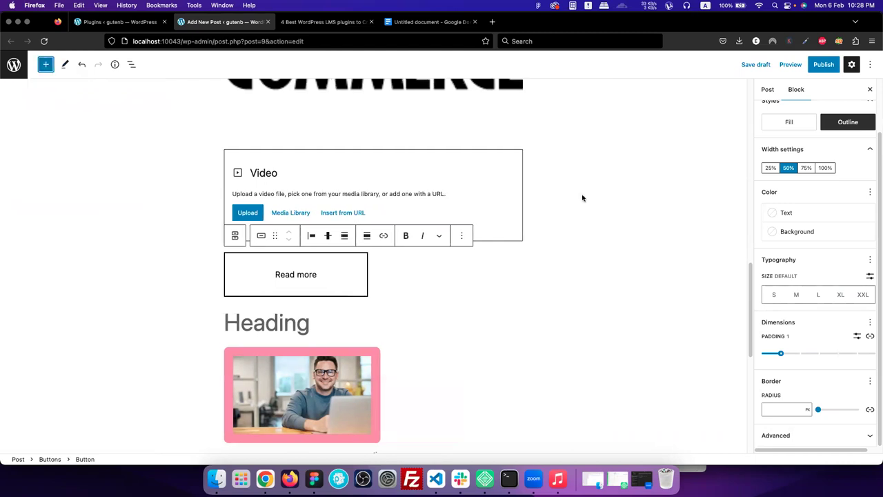
- Insert a Cover block at the end of the post
{"action": "left_click", "coordinate": [636, 246]}
{"action": "left_click", "coordinate": [46, 64]}
{"action": "scroll", "coordinate": [75, 335], "scroll_direction": "down", "scroll_amount": 5}
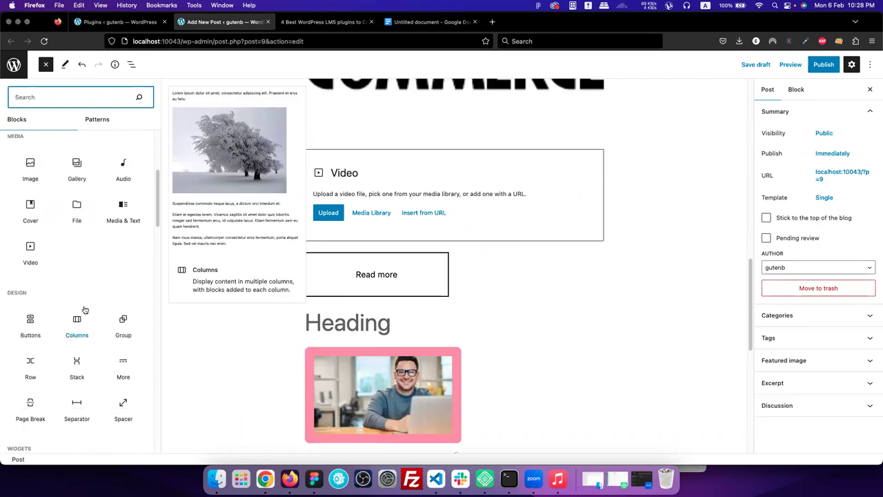
{"action": "scroll", "coordinate": [84, 310], "scroll_direction": "down", "scroll_amount": 6}
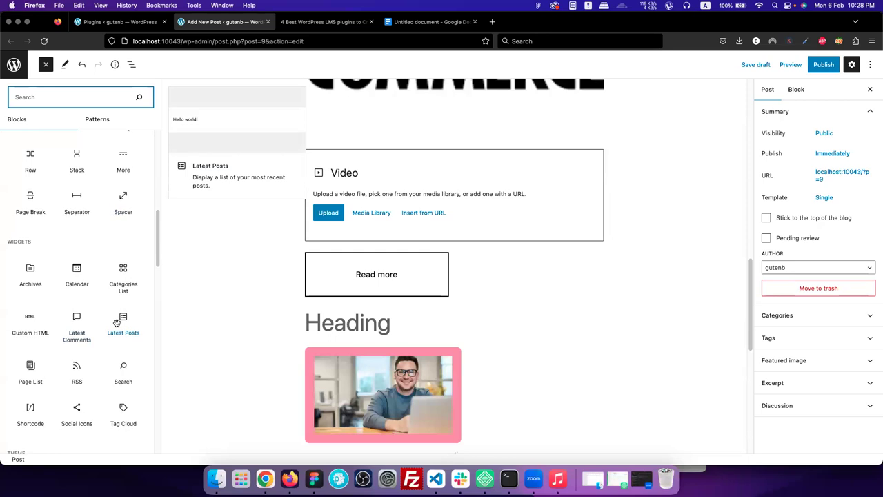
{"action": "scroll", "coordinate": [121, 323], "scroll_direction": "up", "scroll_amount": 2}
{"action": "scroll", "coordinate": [121, 317], "scroll_direction": "up", "scroll_amount": 2}
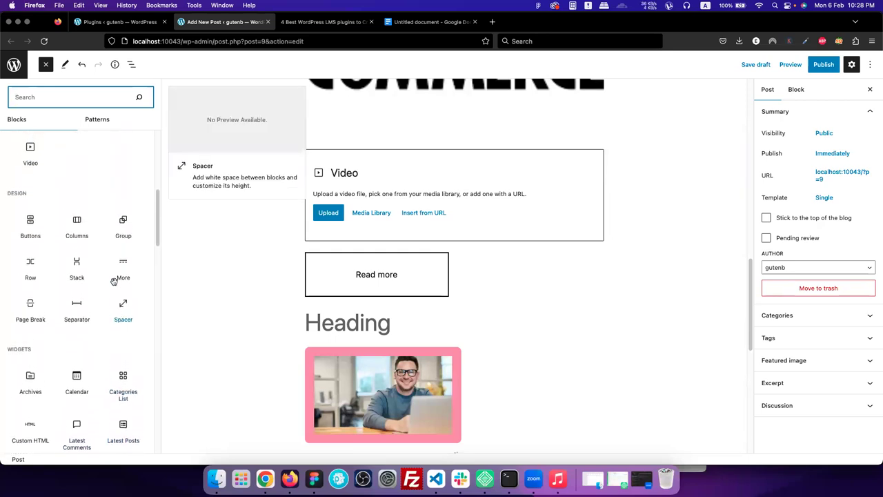
{"action": "scroll", "coordinate": [81, 242], "scroll_direction": "up", "scroll_amount": 5}
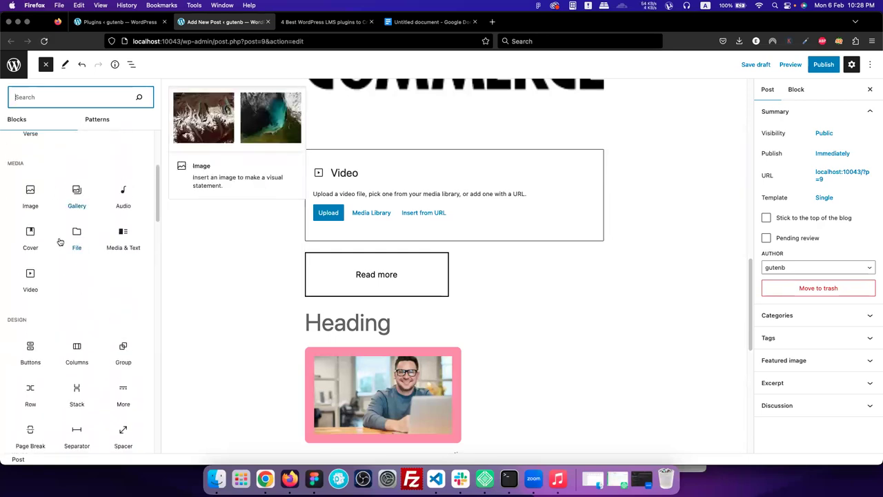
{"action": "left_click", "coordinate": [37, 241]}
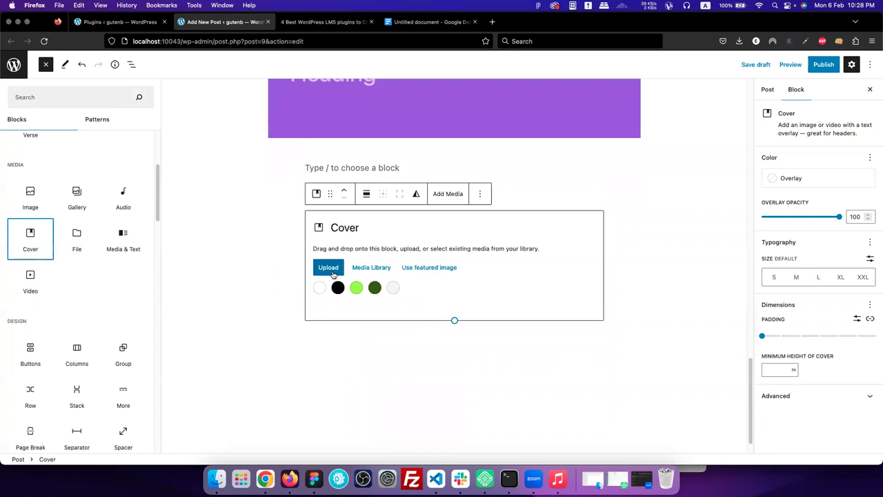
- Use Behance-Portfolio.png from the media library as the cover's background image
{"action": "left_click", "coordinate": [296, 269]}
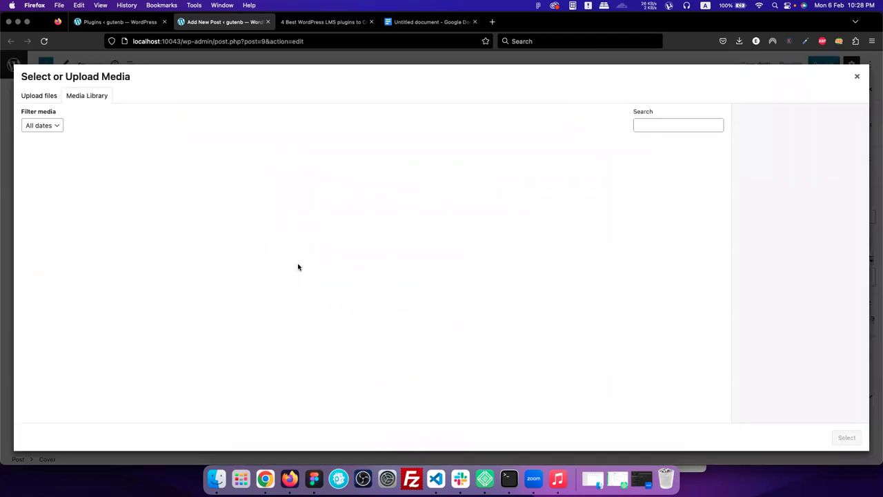
{"action": "left_click", "coordinate": [383, 181]}
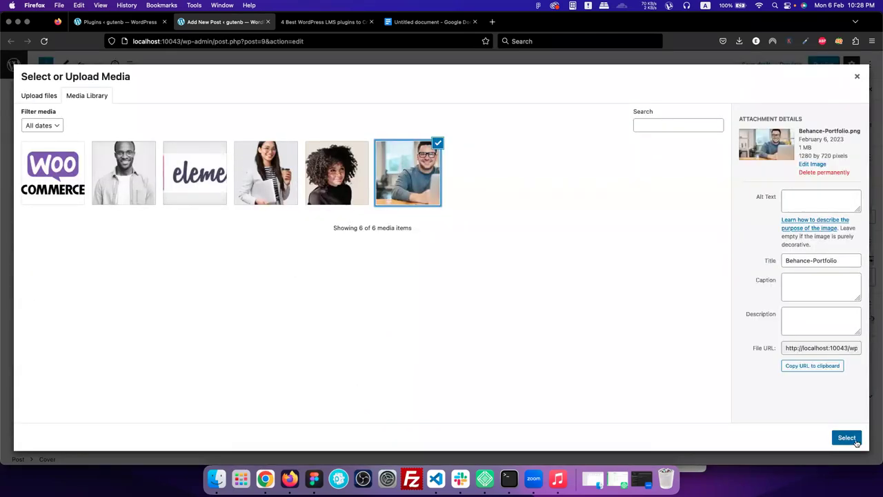
{"action": "left_click", "coordinate": [847, 438]}
- Fill in the cover's title with only the sentence "Online learning has created a new curve in the industry of learning ."
{"action": "left_click", "coordinate": [429, 271]}
{"action": "left_click", "coordinate": [382, 316]}
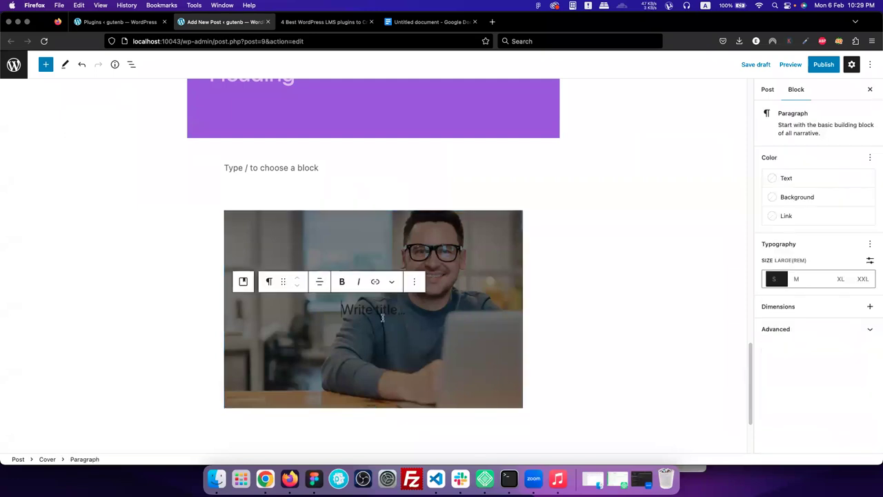
{"action": "type", "text": "Online learning has created a new curve in the industry of learning . Government, businessman are using it. If you have some knowledge to share , want to make money while sharing knowledge then WordPress and these LMS made the way easy for you."}
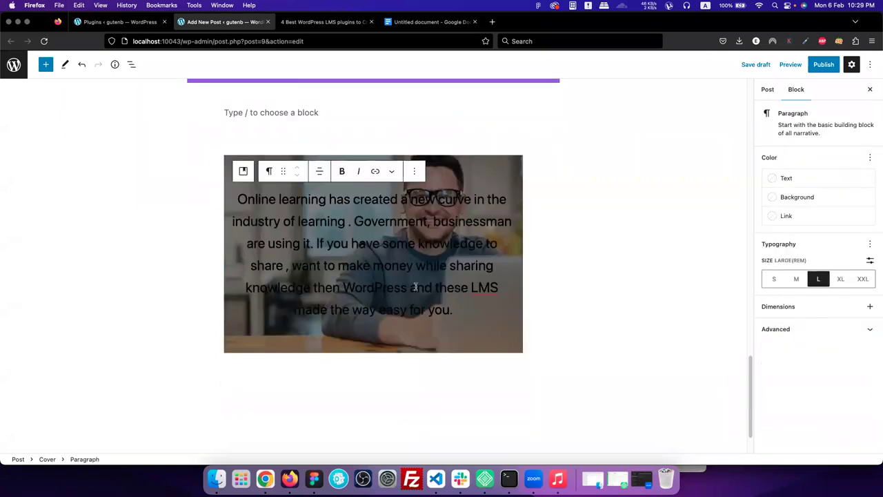
{"action": "left_click", "coordinate": [357, 219]}
{"action": "key", "text": "shift+super+Down"}
{"action": "key", "text": "BackSpace"}
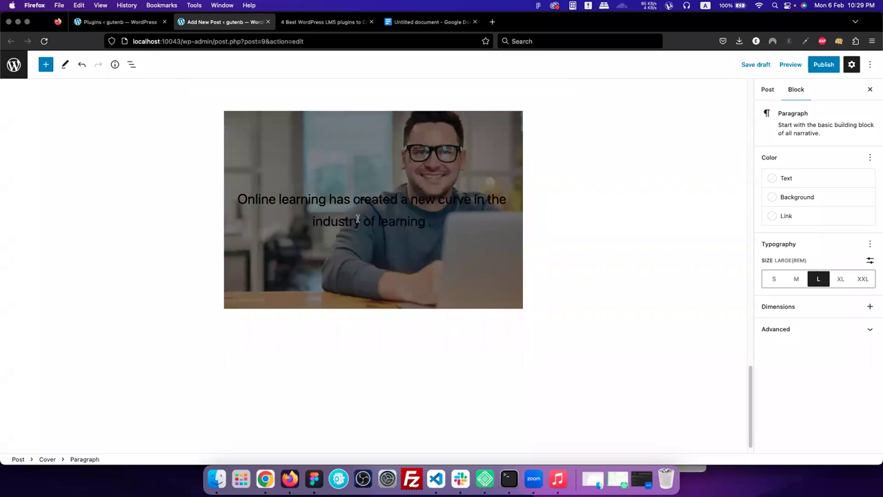
- Try the fixed background and repeated background options on the cover image
{"action": "left_click", "coordinate": [504, 156]}
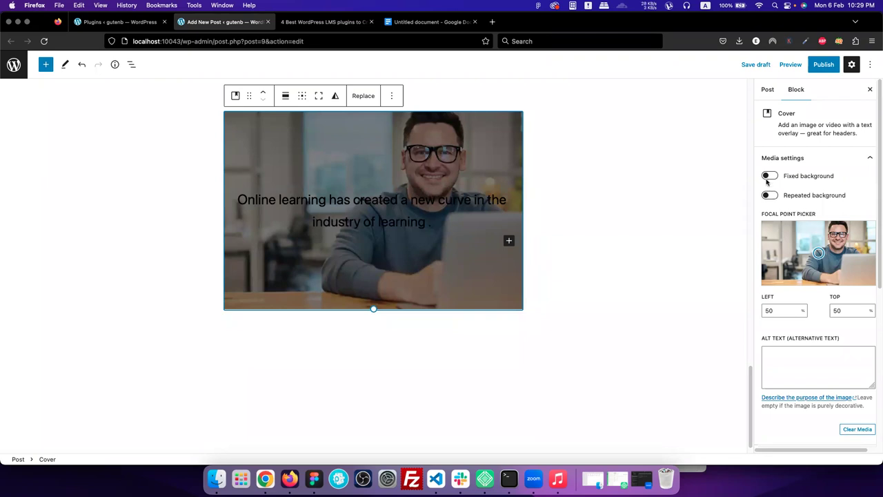
{"action": "left_click", "coordinate": [770, 177]}
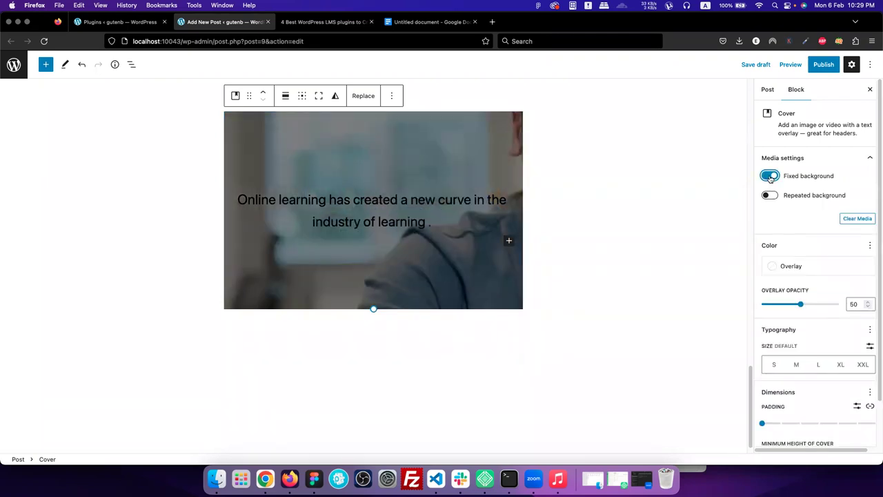
{"action": "left_click", "coordinate": [770, 177]}
{"action": "left_click", "coordinate": [770, 196]}
{"action": "left_click", "coordinate": [770, 195]}
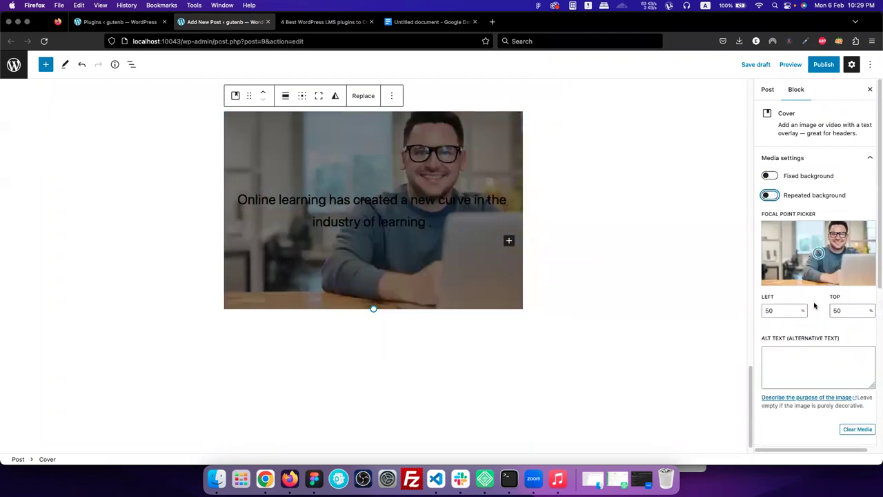
- Set the cover's overlay to the solid white Base theme colour (FFFFFF)
{"action": "scroll", "coordinate": [788, 329], "scroll_direction": "down", "scroll_amount": 5}
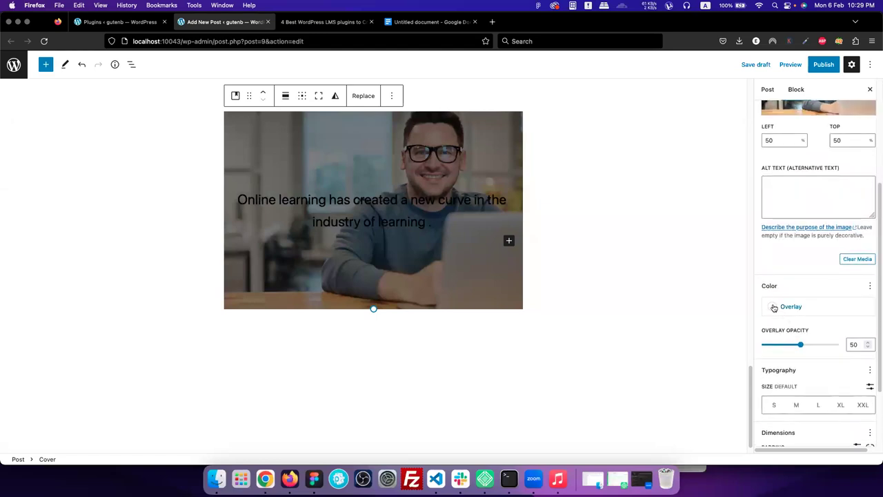
{"action": "left_click", "coordinate": [772, 307]}
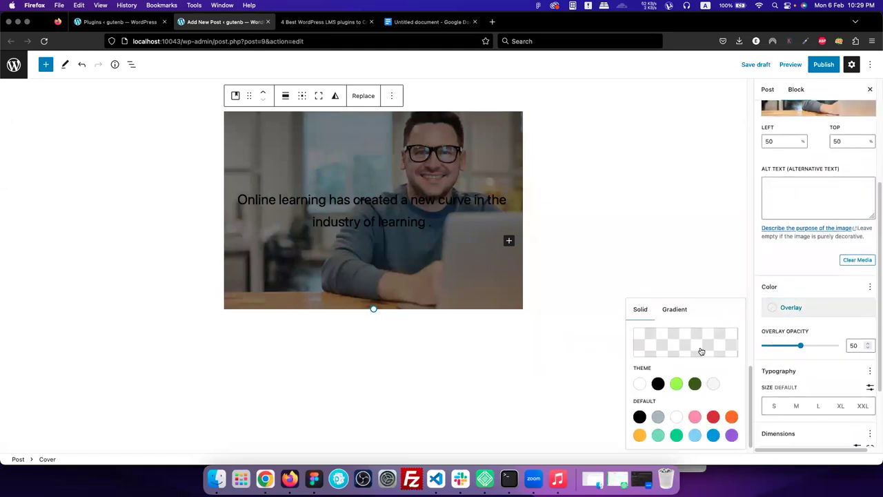
{"action": "left_click", "coordinate": [676, 384]}
{"action": "left_click", "coordinate": [642, 385]}
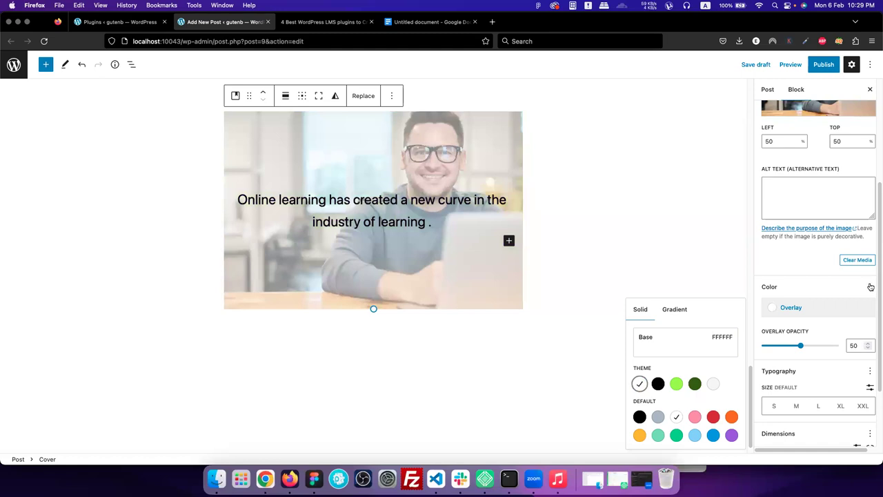
{"action": "left_click", "coordinate": [841, 329]}
{"action": "scroll", "coordinate": [842, 328], "scroll_direction": "down", "scroll_amount": 3}
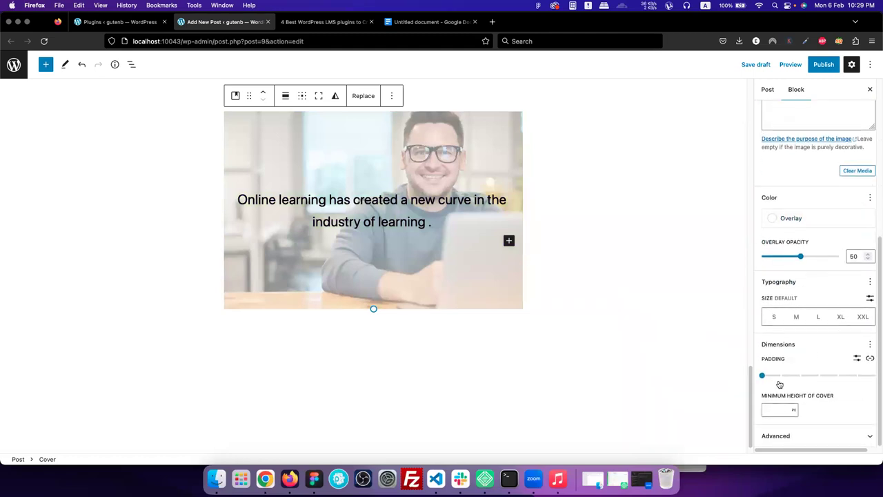
{"action": "scroll", "coordinate": [840, 300], "scroll_direction": "up", "scroll_amount": 8}
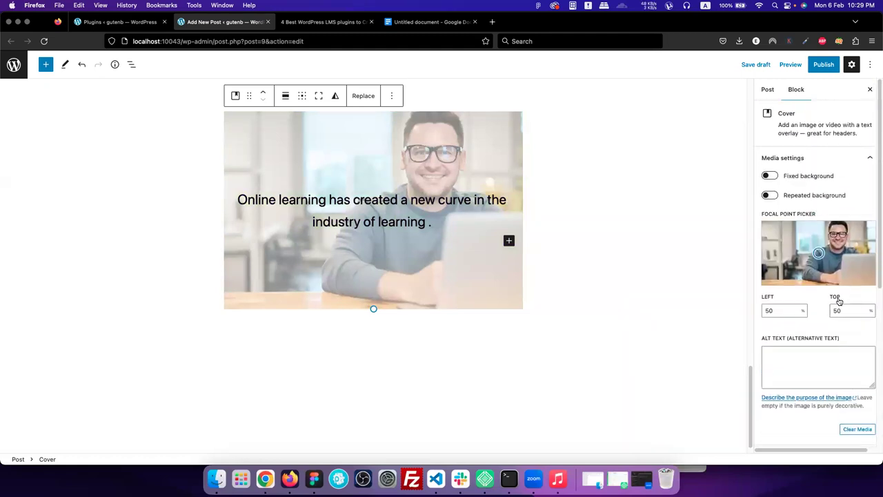
- Set the cover block's alignment to Full width
{"action": "left_click", "coordinate": [369, 225]}
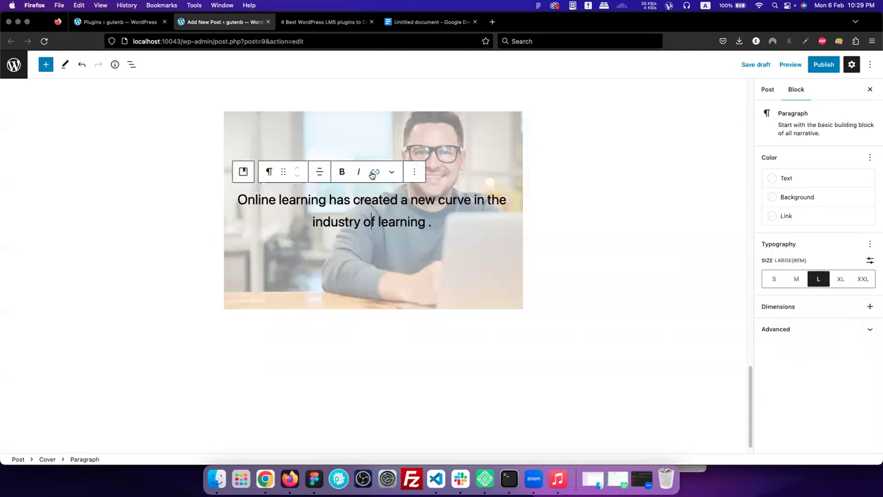
{"action": "left_click", "coordinate": [481, 129]}
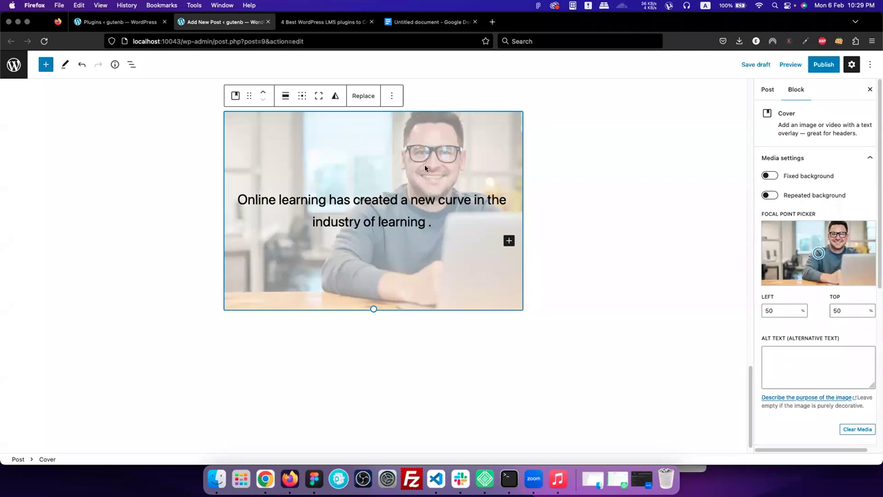
{"action": "left_click", "coordinate": [286, 97]}
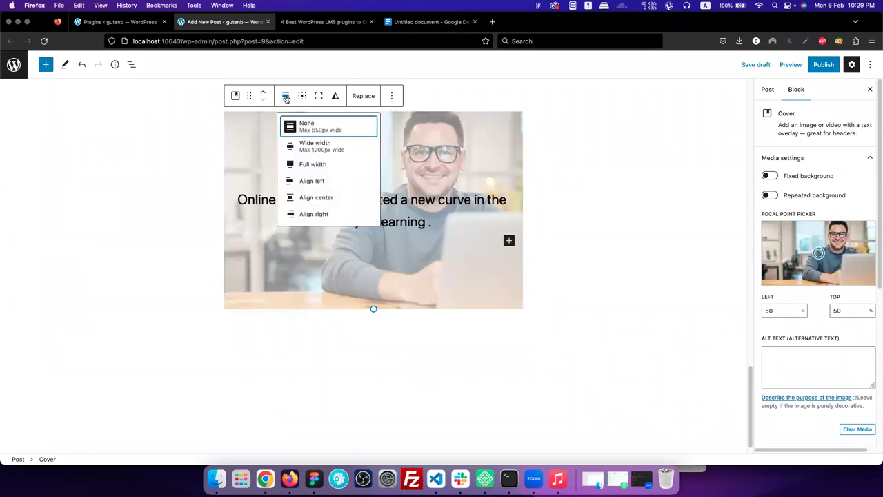
{"action": "left_click", "coordinate": [314, 166]}
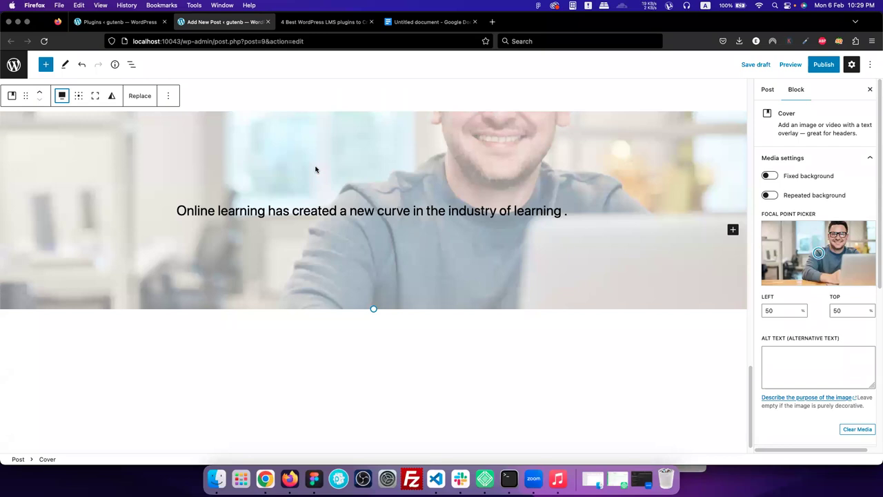
- Add a heading reading "fdgfdg" inside the cover, below its text
{"action": "scroll", "coordinate": [316, 169], "scroll_direction": "up", "scroll_amount": 2}
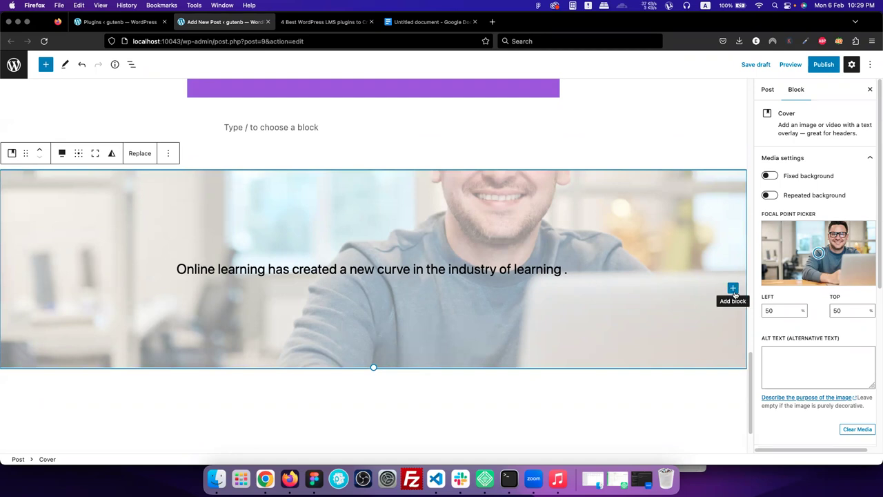
{"action": "left_click", "coordinate": [589, 277]}
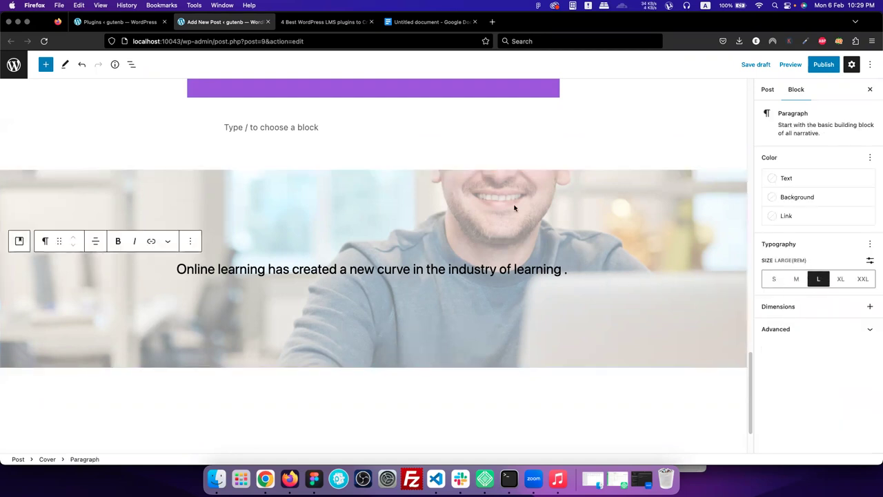
{"action": "left_click", "coordinate": [603, 243]}
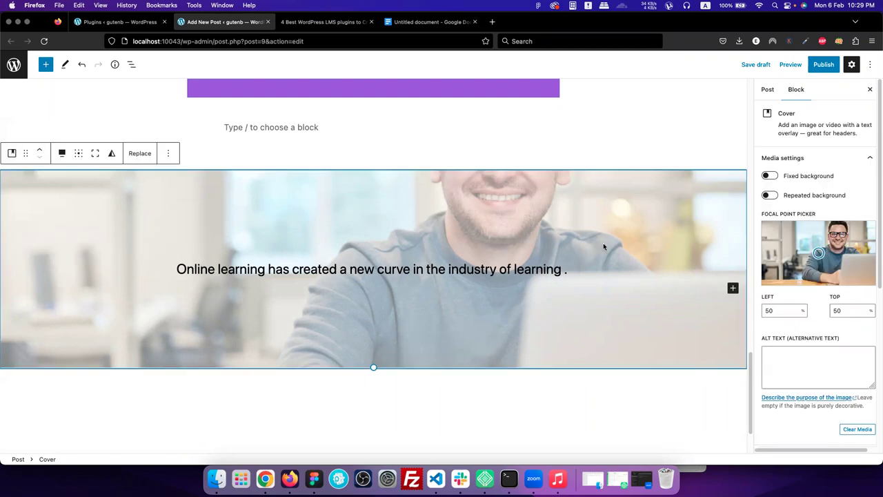
{"action": "left_click", "coordinate": [734, 290]}
{"action": "left_click", "coordinate": [657, 364]}
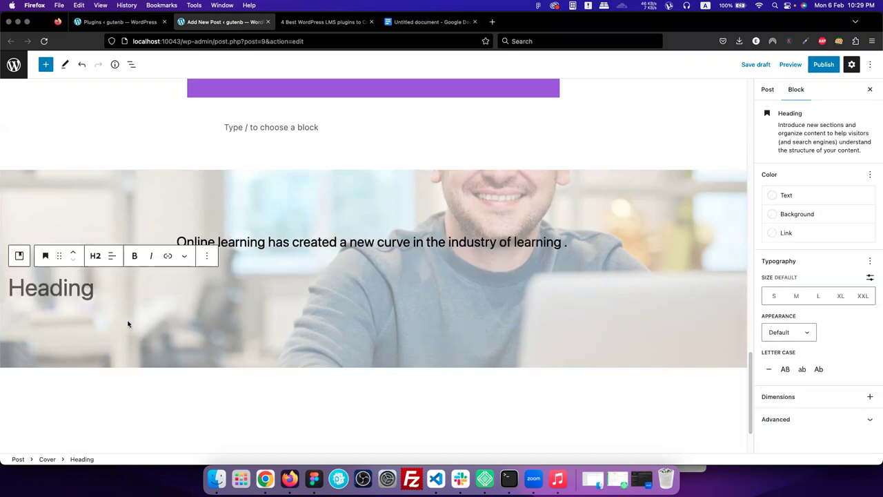
{"action": "type", "text": "fdgfdg"}
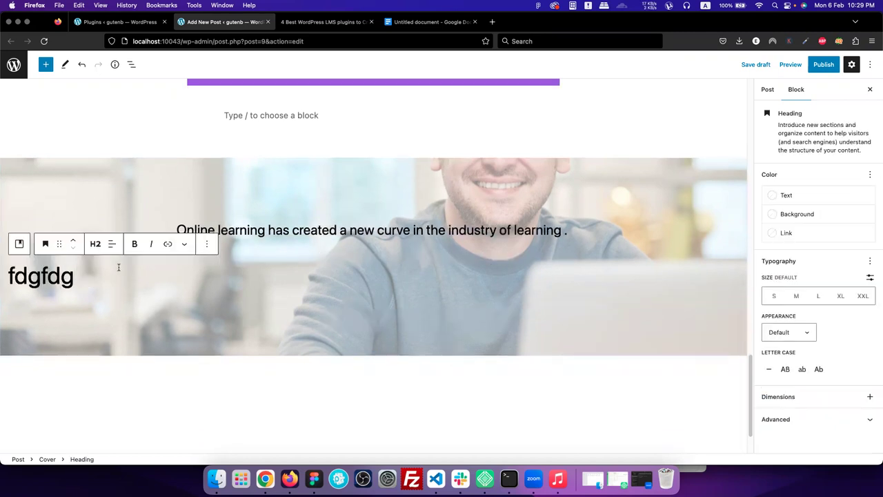
- Centre-align the text of the "fdgfdg" heading inside the cover
{"action": "left_click", "coordinate": [112, 245]}
{"action": "left_click", "coordinate": [144, 291]}
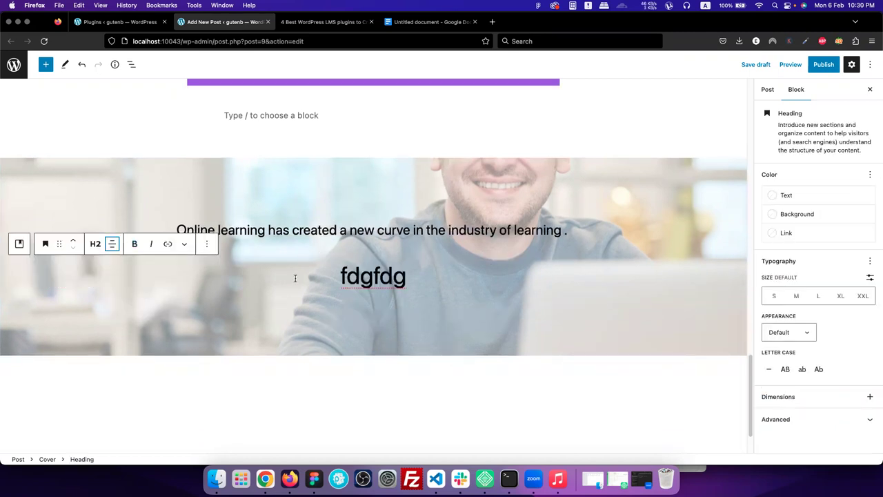
{"action": "left_click", "coordinate": [452, 254]}
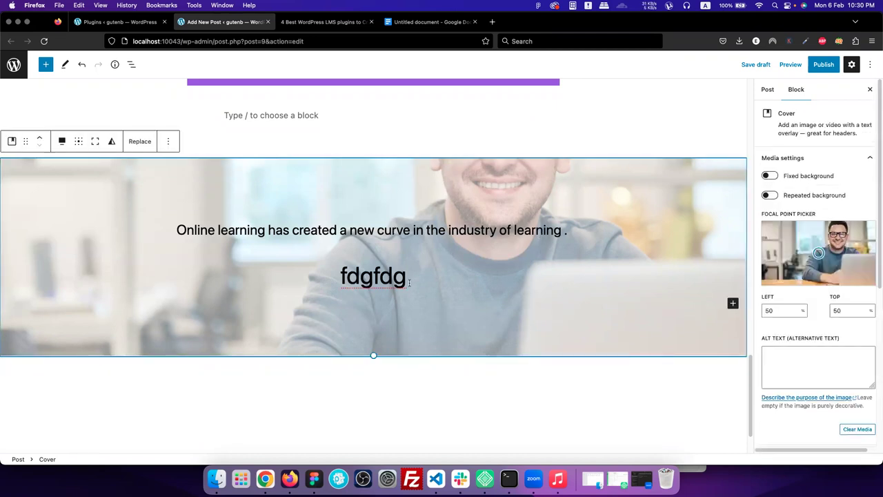
{"action": "scroll", "coordinate": [410, 283], "scroll_direction": "down", "scroll_amount": 2}
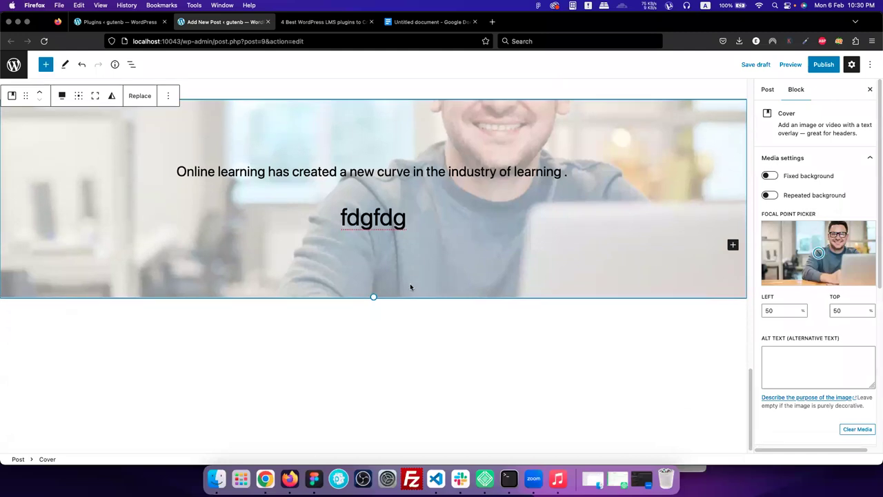
{"action": "scroll", "coordinate": [385, 270], "scroll_direction": "up", "scroll_amount": 2}
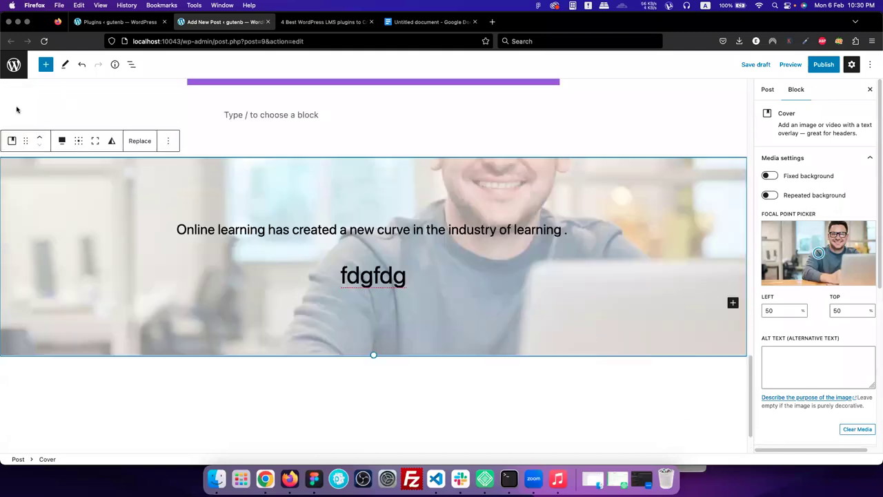
- Insert a Row block from the Design blocks below the cover
{"action": "left_click", "coordinate": [46, 64]}
{"action": "scroll", "coordinate": [78, 279], "scroll_direction": "down", "scroll_amount": 3}
{"action": "scroll", "coordinate": [78, 278], "scroll_direction": "down", "scroll_amount": 2}
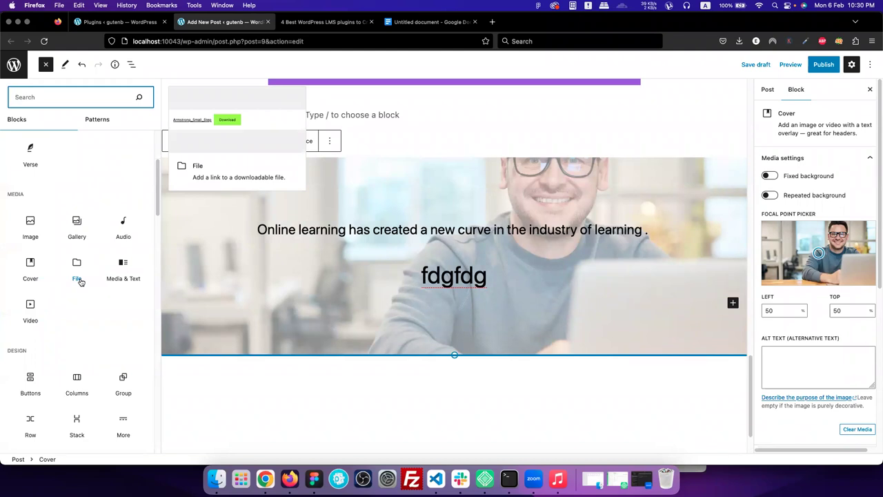
{"action": "scroll", "coordinate": [80, 282], "scroll_direction": "down", "scroll_amount": 6}
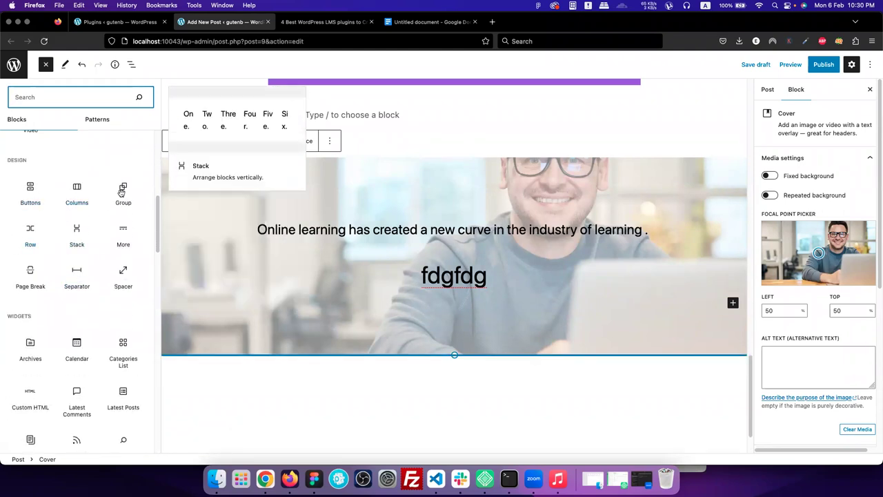
{"action": "left_click", "coordinate": [31, 235]}
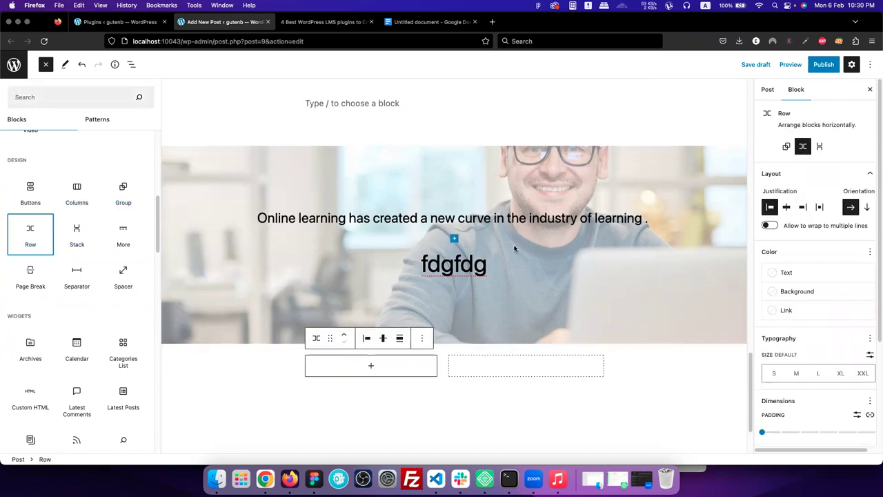
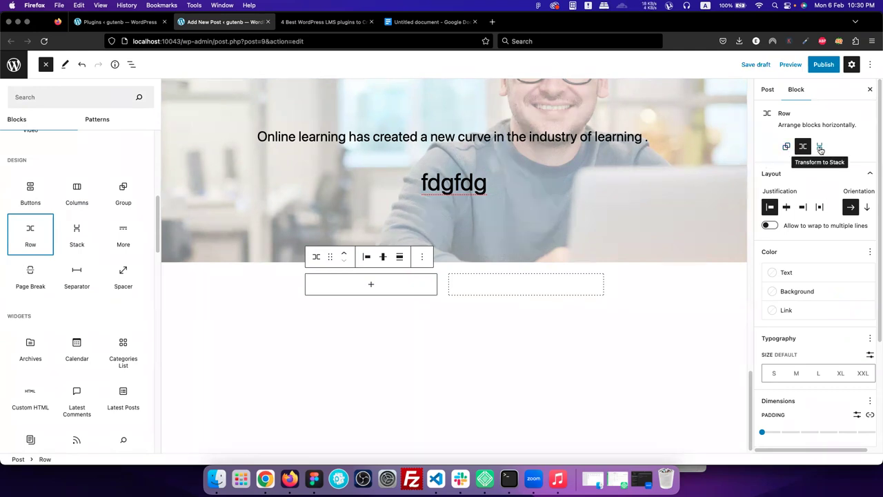
- Try the space-between, right and centre justifications on the row and return it to left justification
{"action": "left_click", "coordinate": [503, 285]}
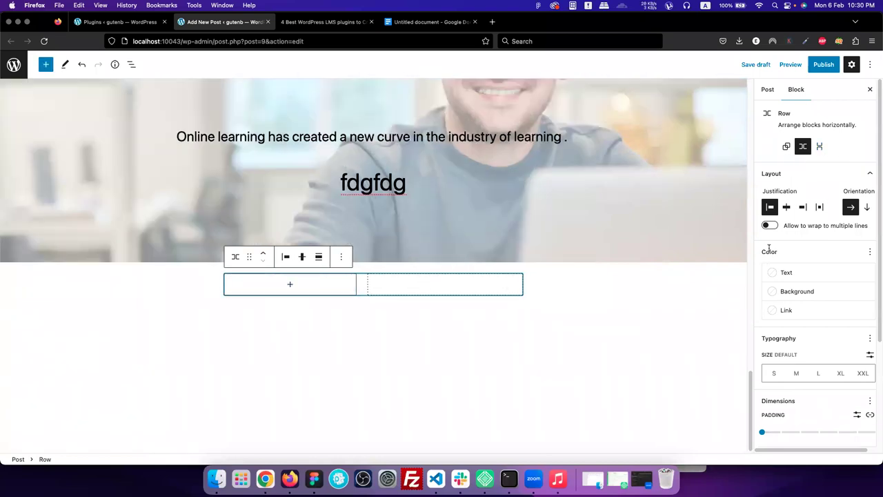
{"action": "left_click", "coordinate": [819, 207]}
{"action": "left_click", "coordinate": [802, 207]}
{"action": "left_click", "coordinate": [786, 207]}
{"action": "left_click", "coordinate": [771, 207]}
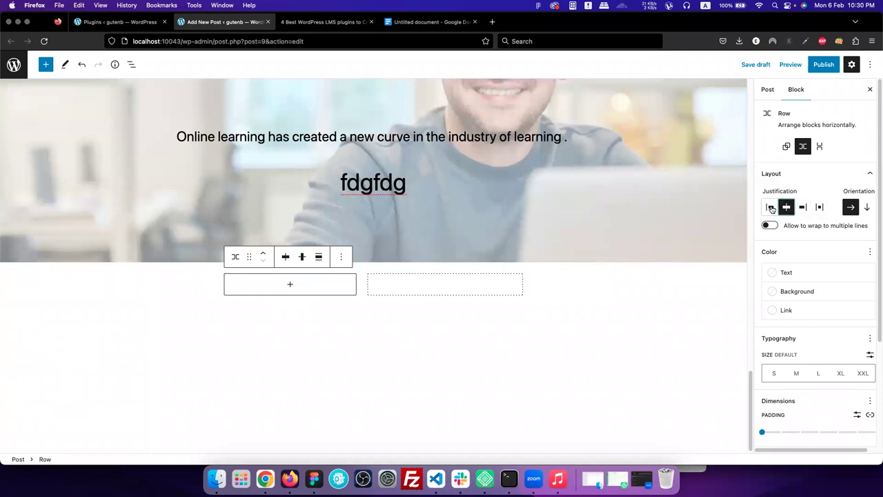
- Try the row's vertical and horizontal orientations, leaving it vertical as a Stack
{"action": "left_click", "coordinate": [867, 208]}
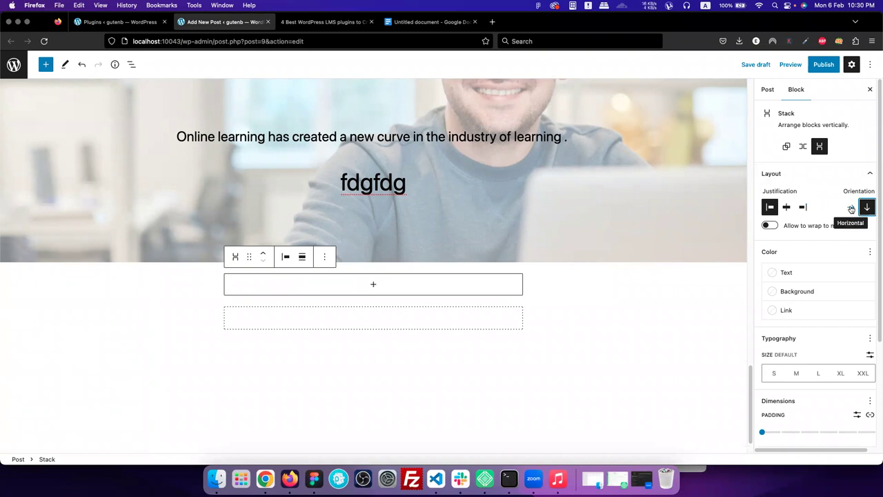
{"action": "left_click", "coordinate": [852, 209]}
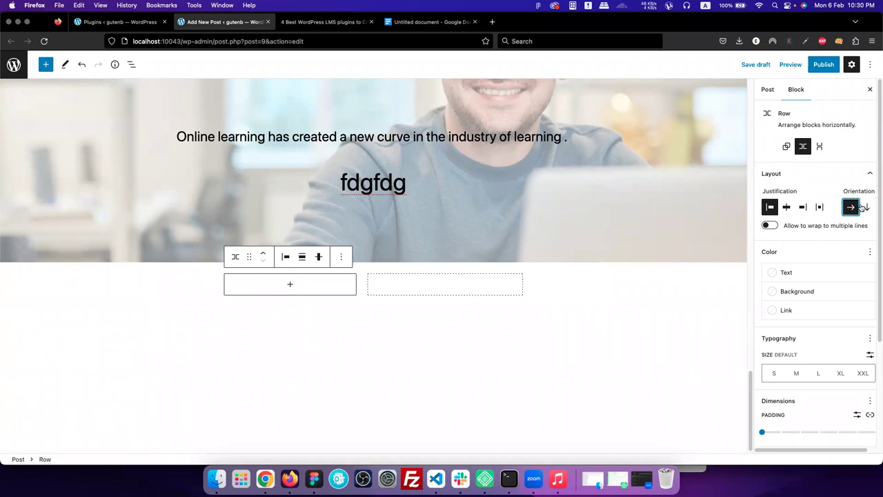
{"action": "left_click", "coordinate": [866, 207]}
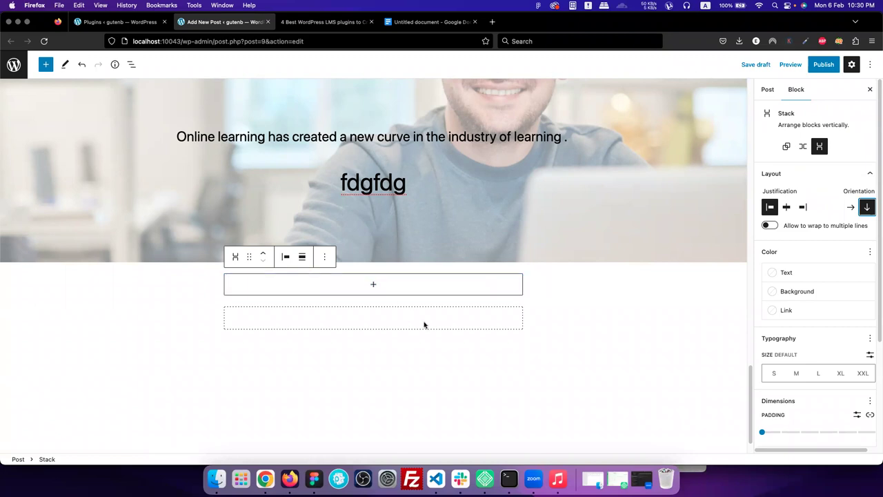
- Add an empty Heading block inside the stack below the cover
{"action": "scroll", "coordinate": [827, 312], "scroll_direction": "down", "scroll_amount": 2}
{"action": "left_click", "coordinate": [366, 290]}
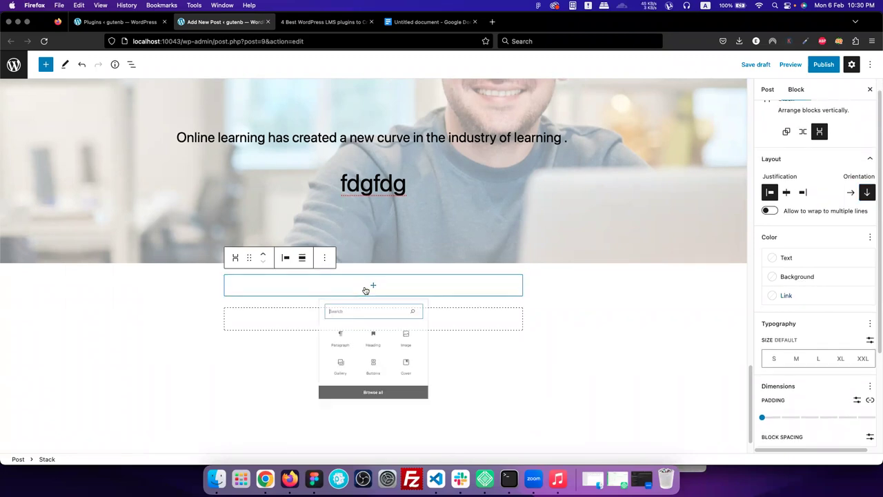
{"action": "left_click", "coordinate": [385, 364]}
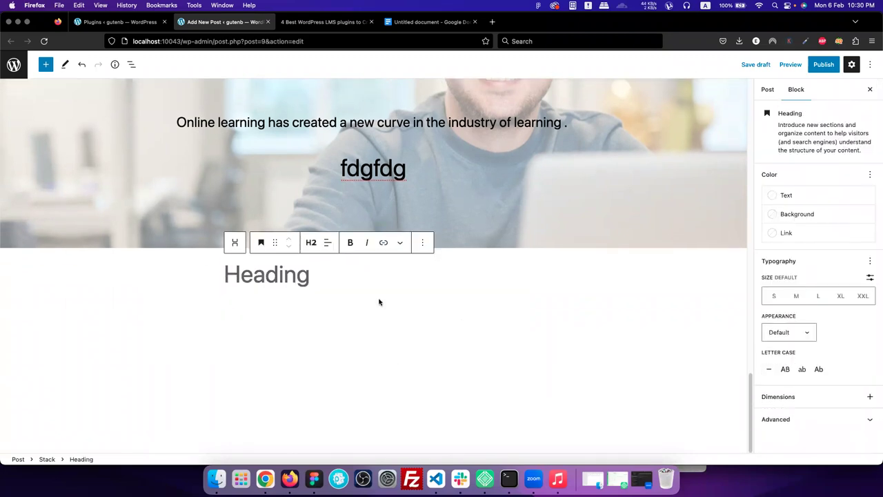
{"action": "left_click", "coordinate": [567, 324]}
{"action": "left_click", "coordinate": [357, 278]}
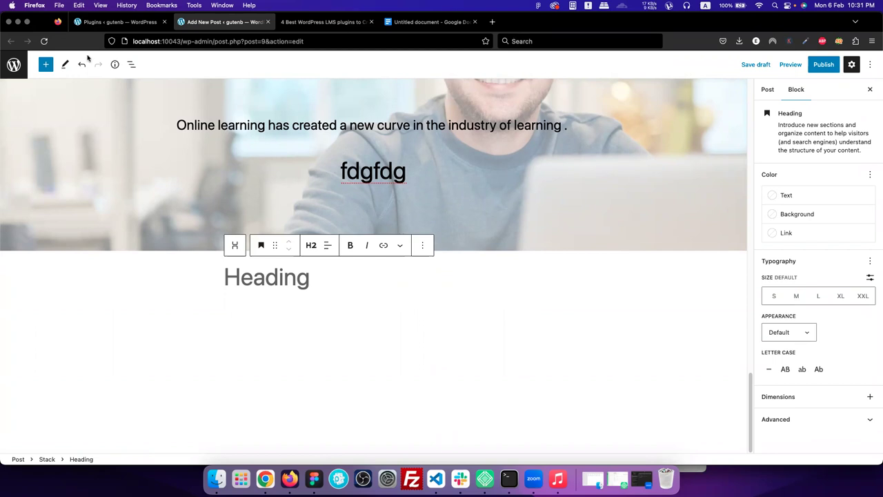
- Select the parent Stack in the post's block list and transform it into a Row
{"action": "left_click", "coordinate": [131, 64]}
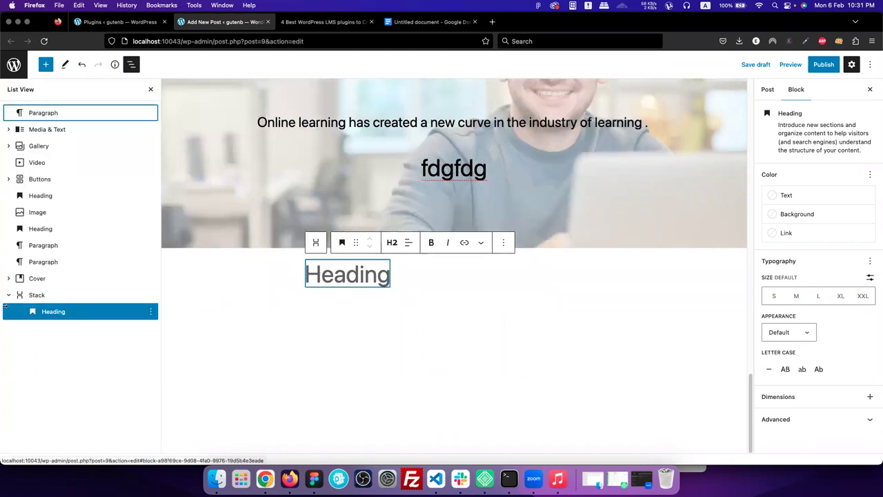
{"action": "left_click", "coordinate": [47, 295]}
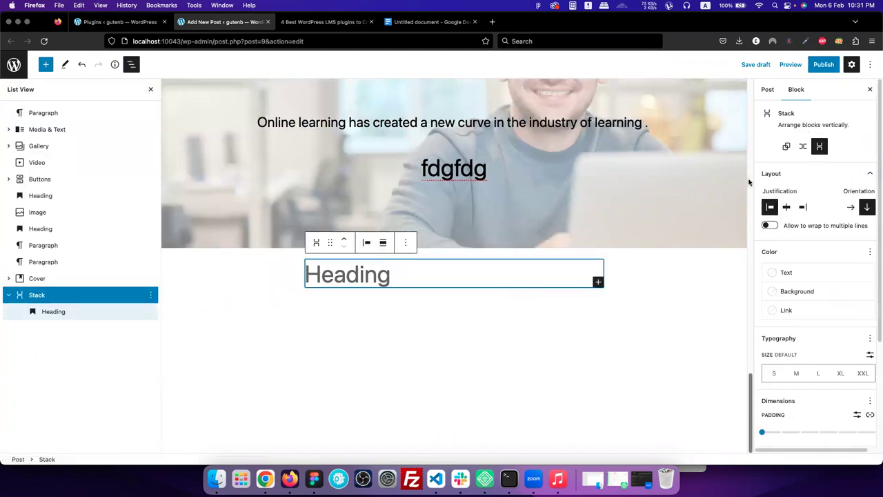
{"action": "left_click", "coordinate": [804, 147]}
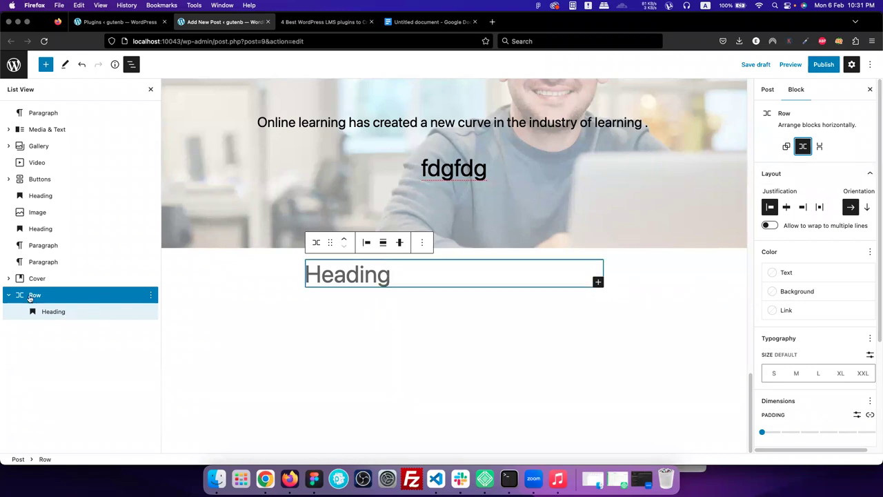
{"action": "left_click", "coordinate": [391, 274]}
{"action": "left_click", "coordinate": [396, 278]}
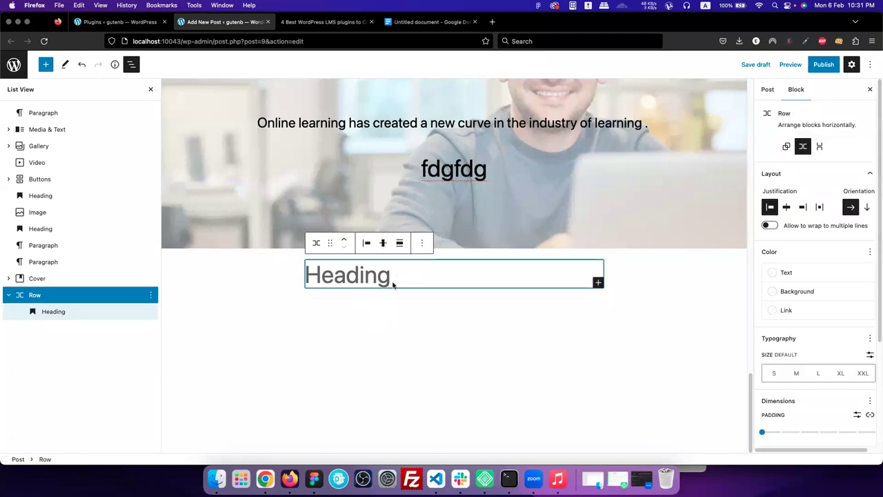
{"action": "scroll", "coordinate": [387, 290], "scroll_direction": "up", "scroll_amount": 3}
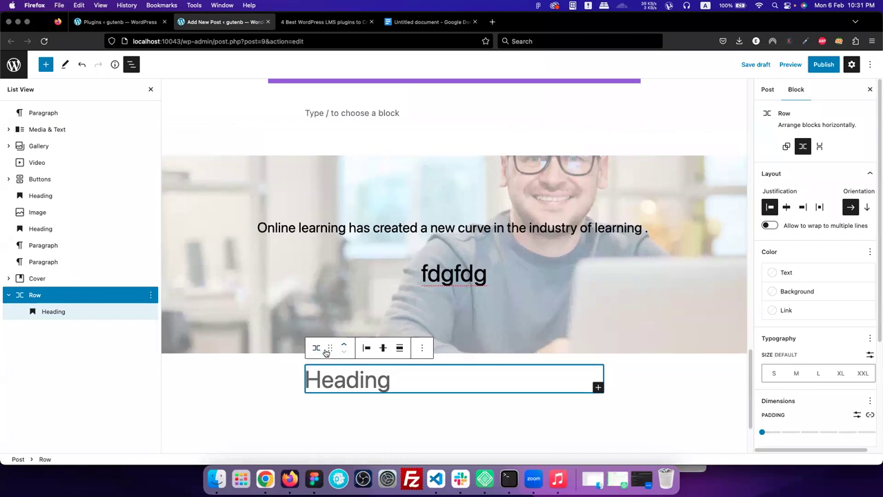
{"action": "scroll", "coordinate": [350, 371], "scroll_direction": "down", "scroll_amount": 3}
- Insert a Columns block below the row using the 50 / 50 variation
{"action": "left_click", "coordinate": [46, 64]}
{"action": "scroll", "coordinate": [70, 326], "scroll_direction": "down", "scroll_amount": 3}
{"action": "scroll", "coordinate": [70, 325], "scroll_direction": "down", "scroll_amount": 2}
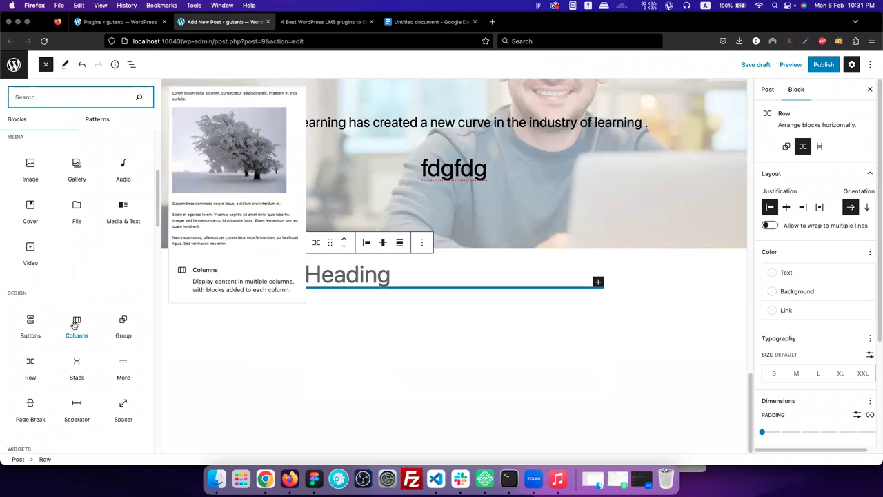
{"action": "left_click", "coordinate": [75, 324]}
{"action": "scroll", "coordinate": [517, 325], "scroll_direction": "down", "scroll_amount": 3}
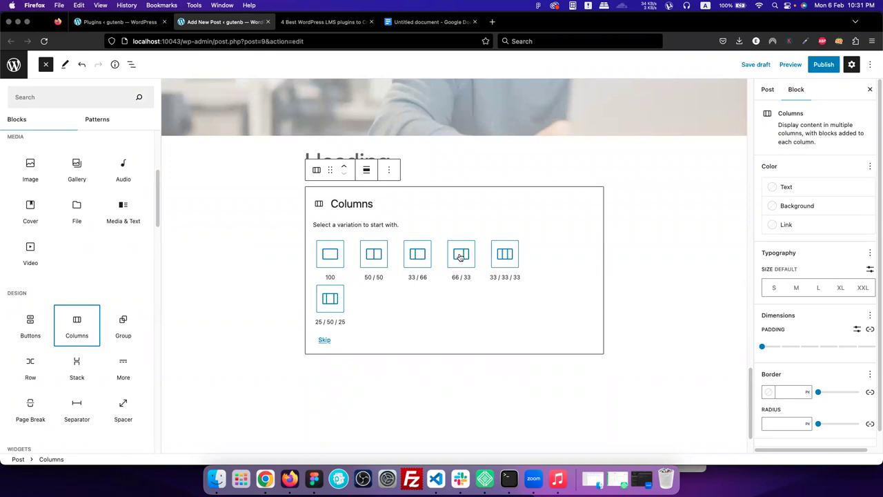
{"action": "key", "text": "Escape"}
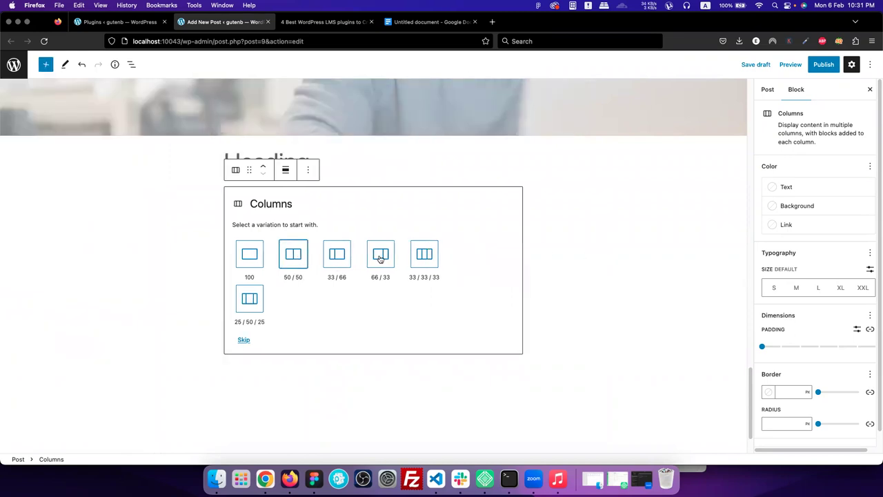
{"action": "left_click", "coordinate": [302, 260]}
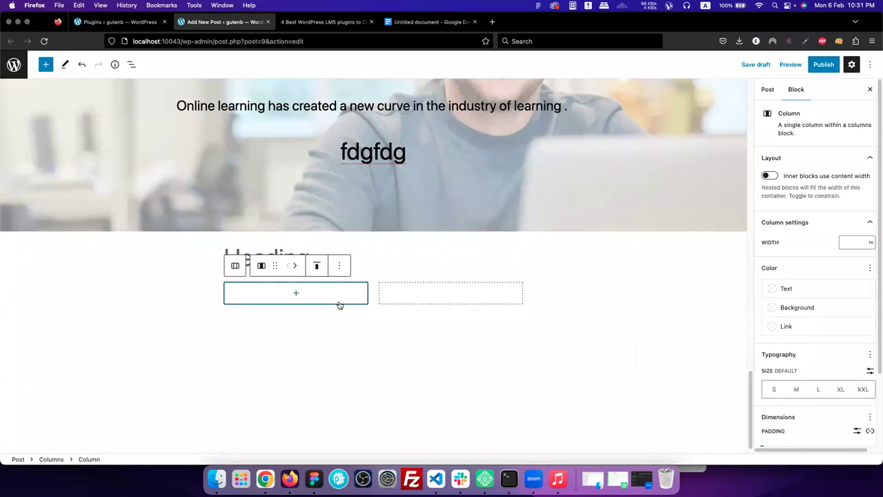
- Add an empty Heading block to the first column of the 50 / 50 layout
{"action": "left_click", "coordinate": [550, 302]}
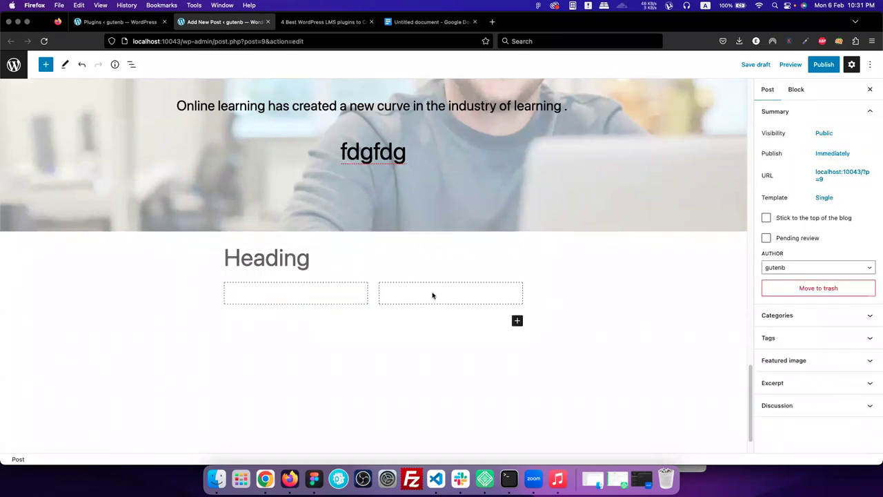
{"action": "left_click", "coordinate": [433, 295]}
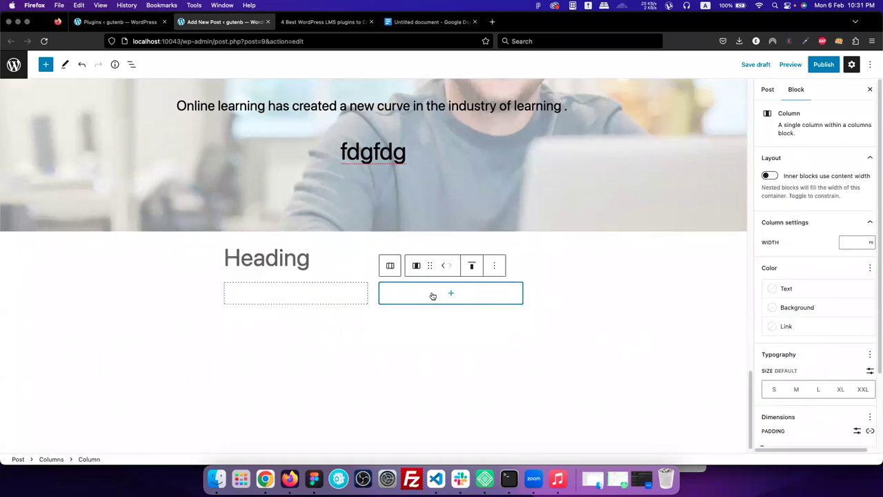
{"action": "left_click", "coordinate": [304, 298]}
{"action": "left_click", "coordinate": [296, 293]}
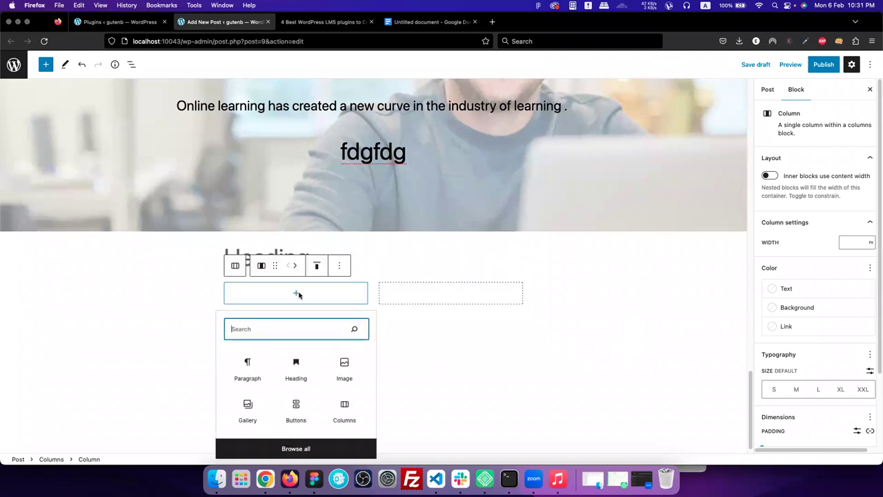
{"action": "left_click", "coordinate": [306, 381]}
- Add a paragraph to the second column with the text beginning "Online learning has created a new curve in the industry of learning"
{"action": "left_click", "coordinate": [444, 298]}
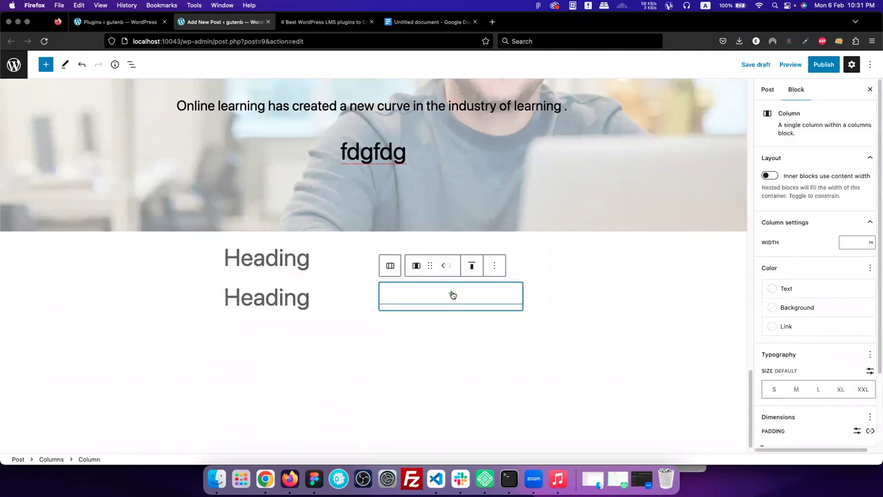
{"action": "left_click", "coordinate": [452, 295]}
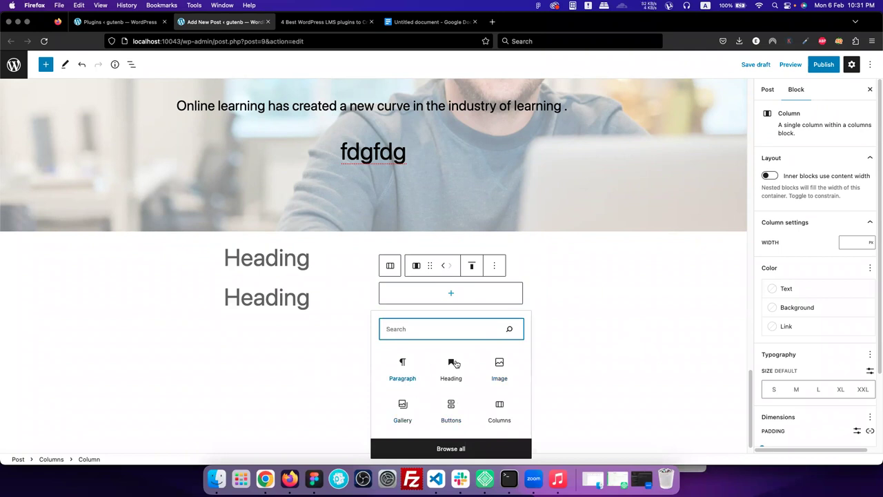
{"action": "left_click", "coordinate": [404, 366]}
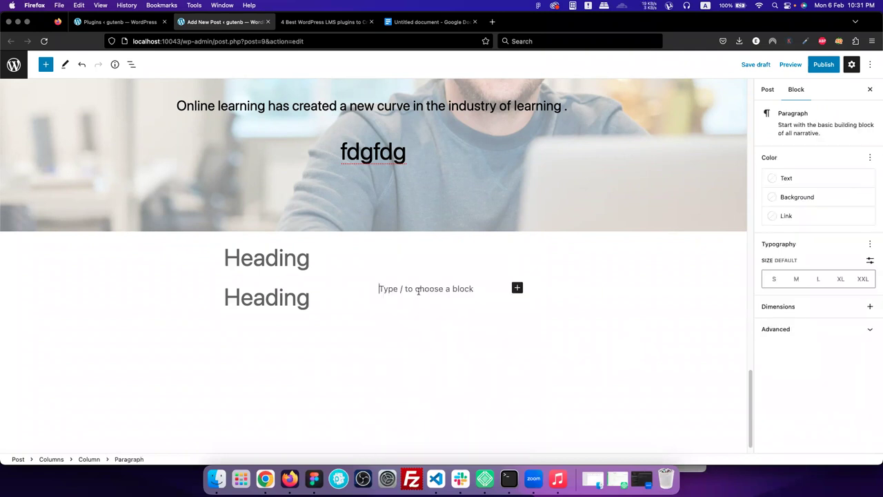
{"action": "type", "text": "Online learning has created a new curve in the industry of learning . Government, businessman are using it. If you have some knowledge to share , want to make money while sharing knowledge then WordPress and these LMS made the way easy for you."}
{"action": "left_click", "coordinate": [532, 306]}
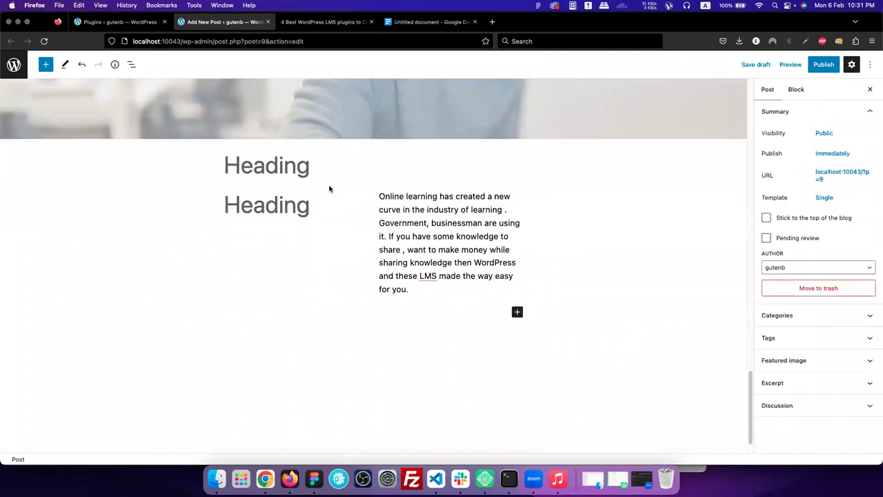
- Try full width on the two-column Columns block and settle on the wide width alignment
{"action": "left_click", "coordinate": [329, 190]}
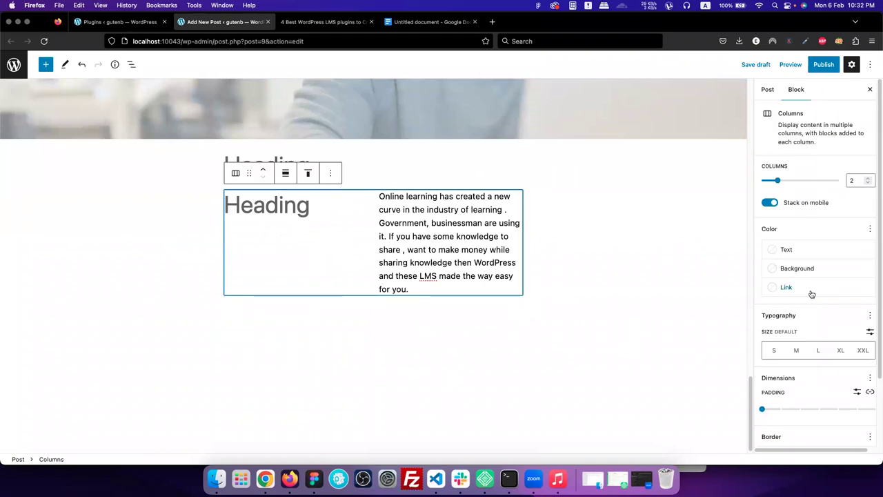
{"action": "scroll", "coordinate": [811, 294], "scroll_direction": "down", "scroll_amount": 3}
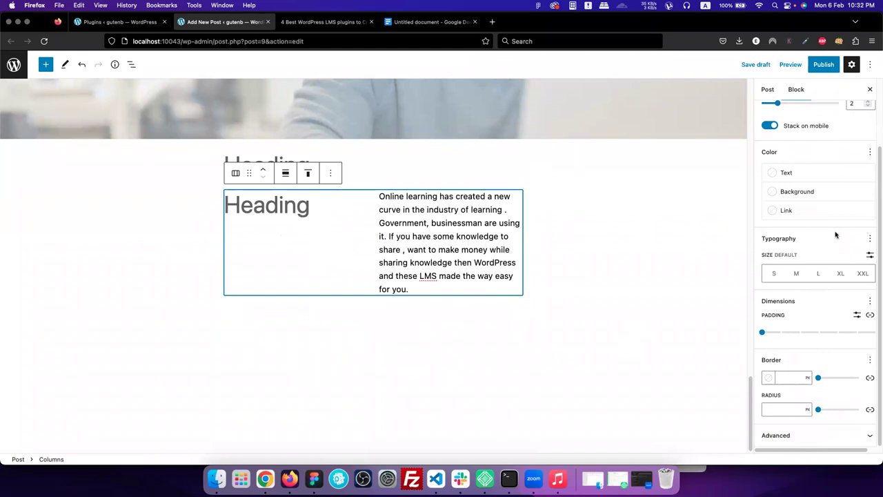
{"action": "left_click", "coordinate": [286, 174]}
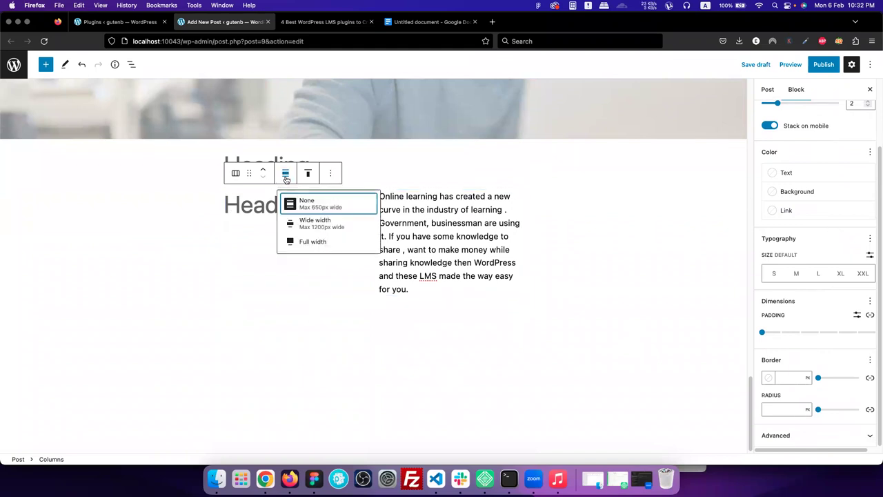
{"action": "left_click", "coordinate": [321, 243]}
{"action": "left_click", "coordinate": [62, 233]}
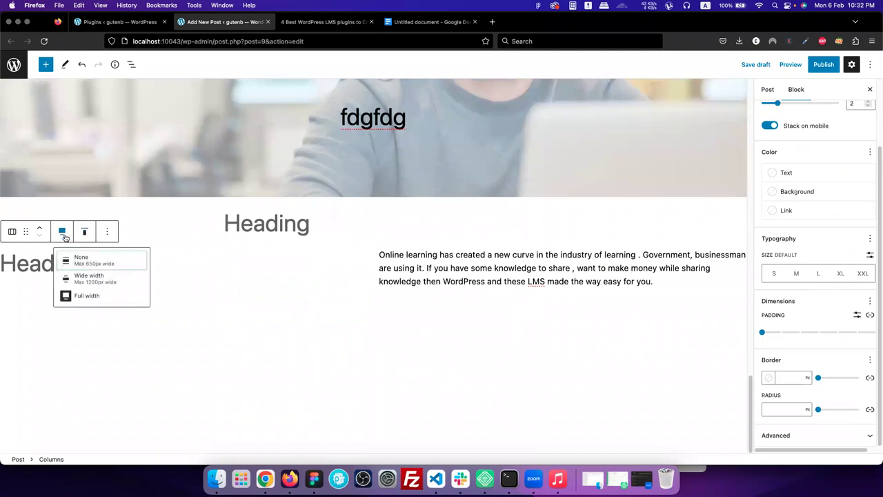
{"action": "left_click", "coordinate": [106, 282]}
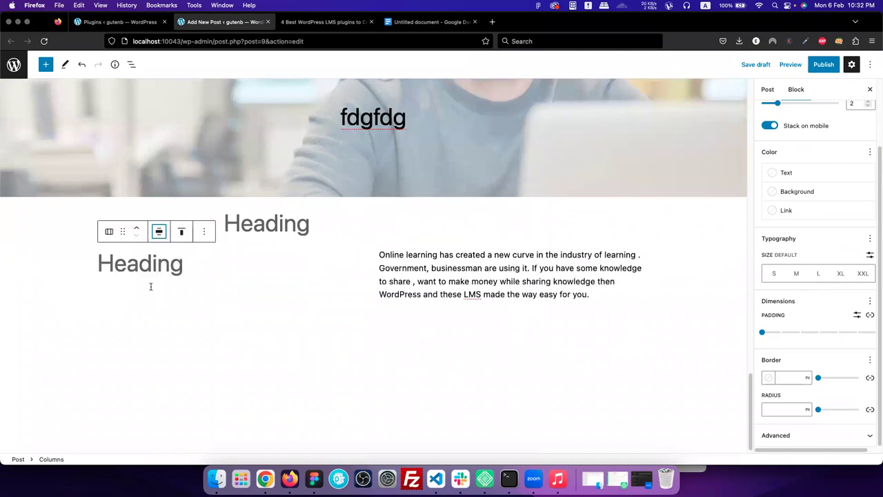
{"action": "left_click", "coordinate": [159, 232]}
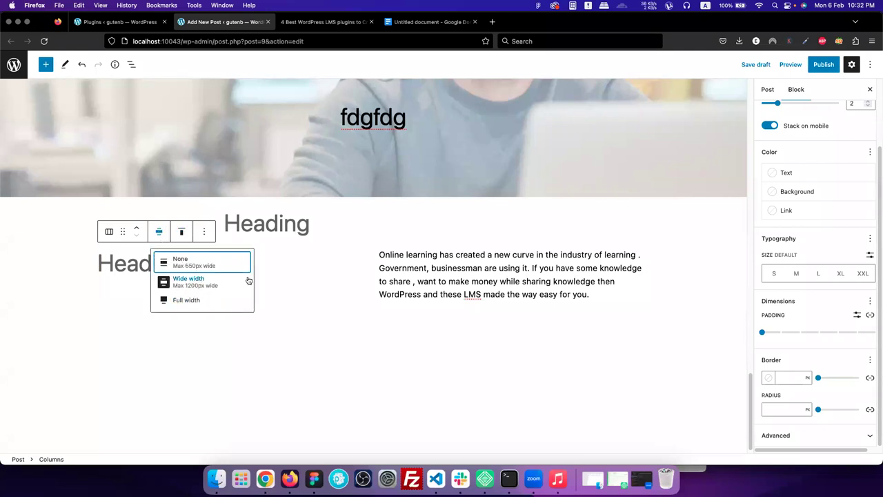
{"action": "left_click", "coordinate": [645, 239]}
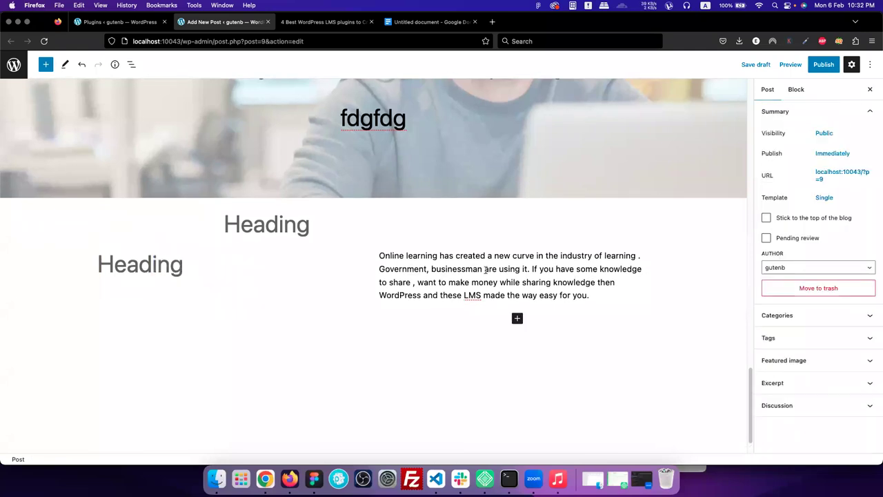
- Select the first column in the post's block list and set its width to 40%
{"action": "left_click", "coordinate": [386, 290]}
{"action": "left_click", "coordinate": [262, 282]}
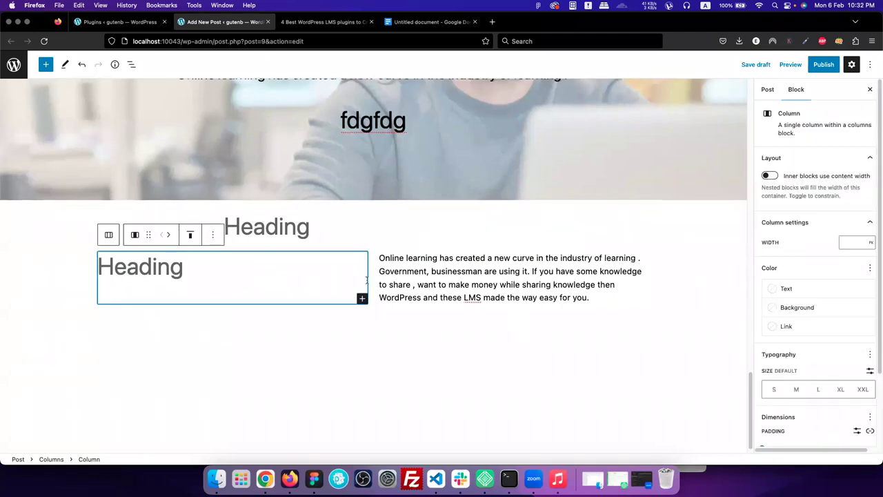
{"action": "scroll", "coordinate": [607, 279], "scroll_direction": "up", "scroll_amount": 2}
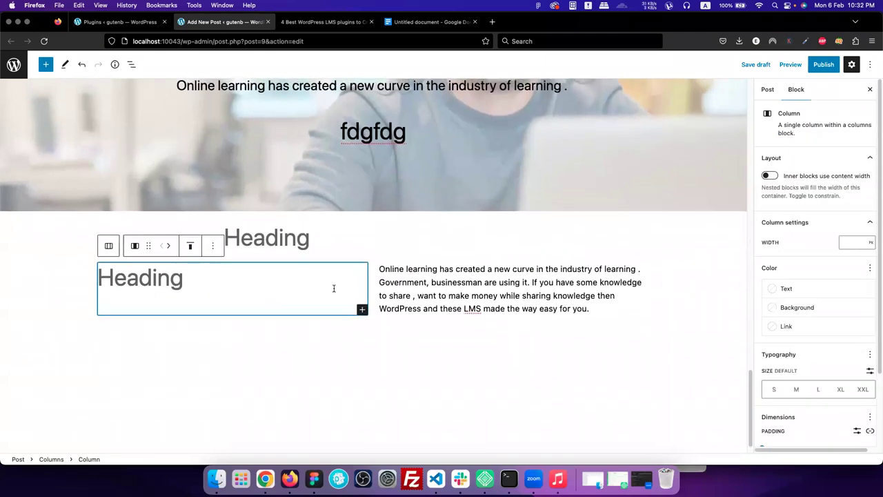
{"action": "left_click", "coordinate": [114, 338]}
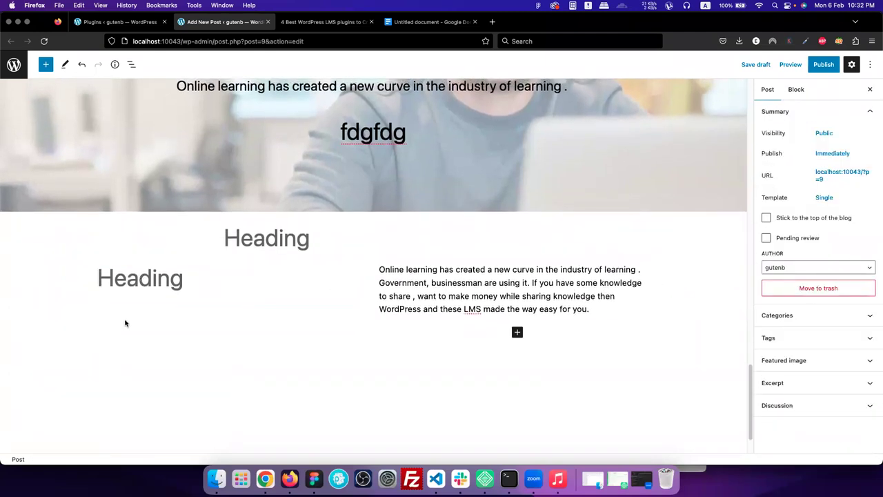
{"action": "left_click", "coordinate": [174, 272]}
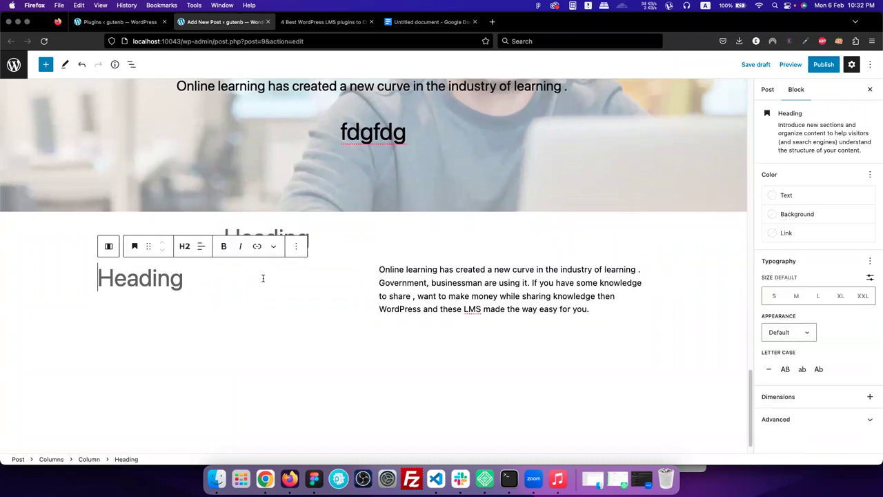
{"action": "left_click", "coordinate": [132, 64]}
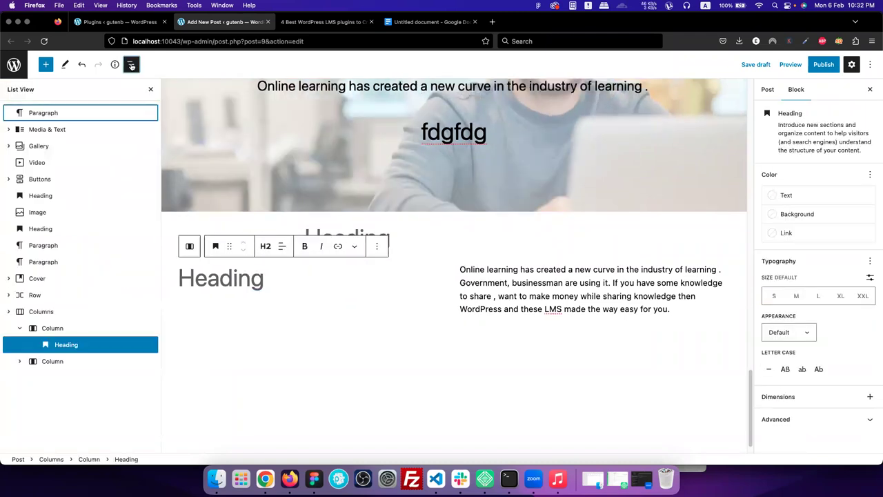
{"action": "left_click", "coordinate": [347, 310]}
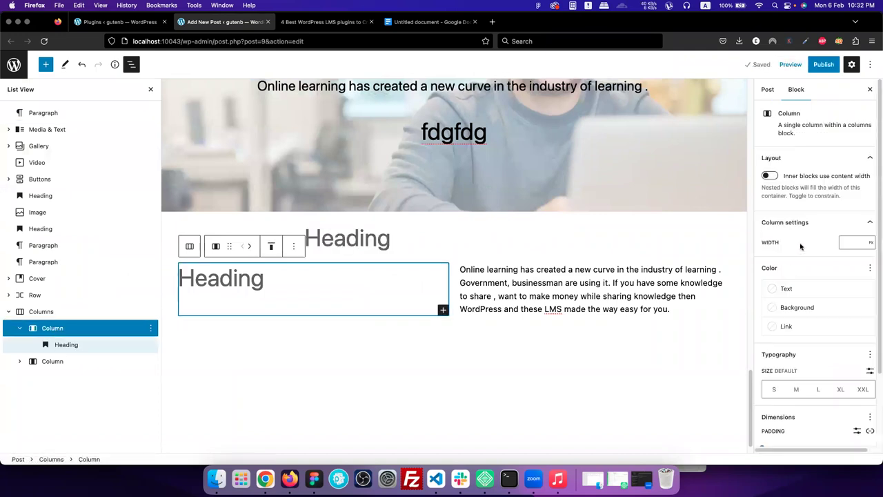
{"action": "left_click", "coordinate": [855, 242]}
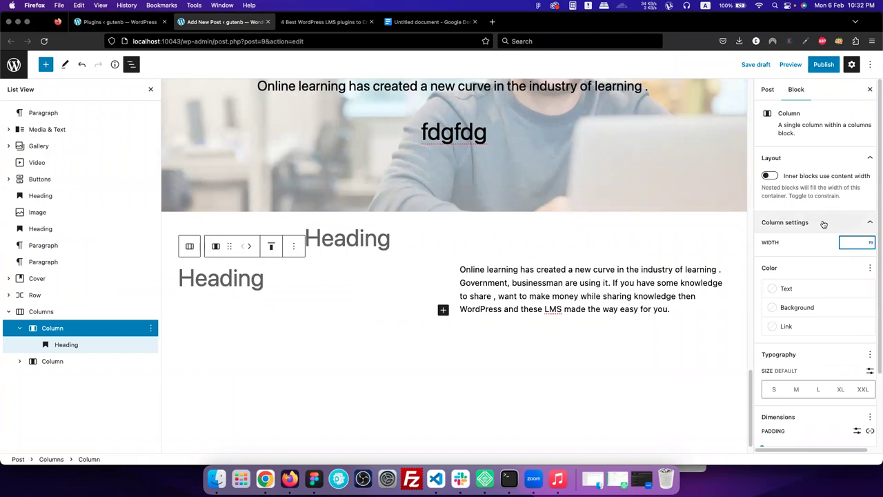
{"action": "left_click", "coordinate": [871, 243]}
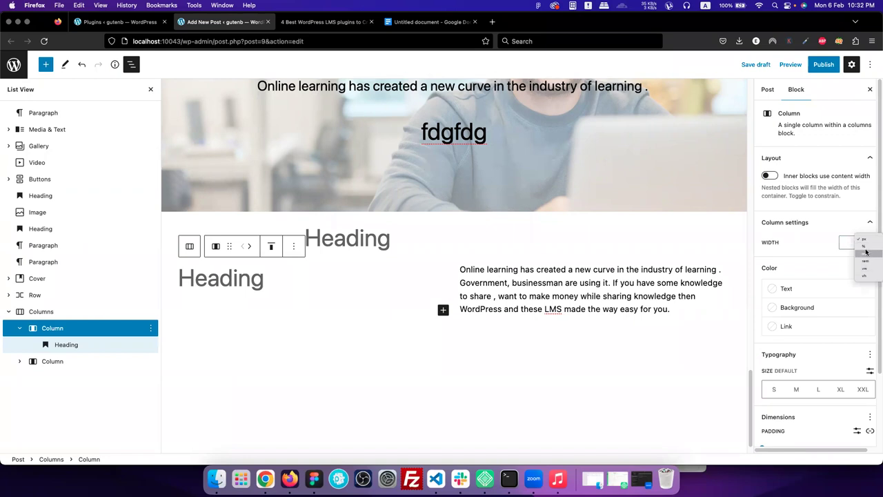
{"action": "left_click", "coordinate": [866, 249]}
{"action": "left_click", "coordinate": [848, 243]}
{"action": "type", "text": "40"}
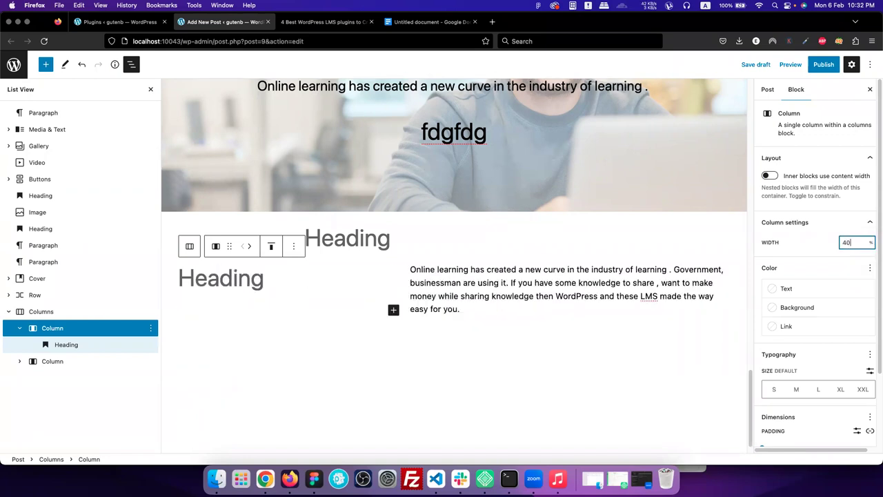
- Switch the first column's width unit to px and set the width to 400 px
{"action": "left_click", "coordinate": [870, 243]}
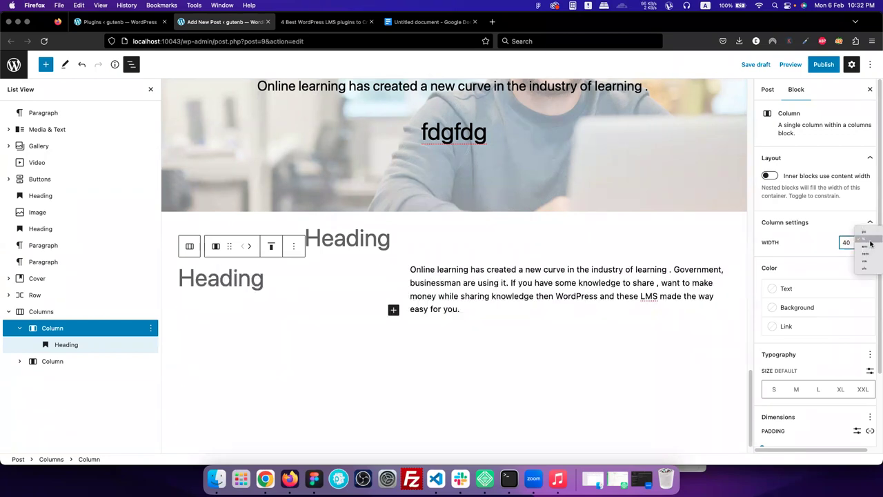
{"action": "left_click", "coordinate": [864, 234]}
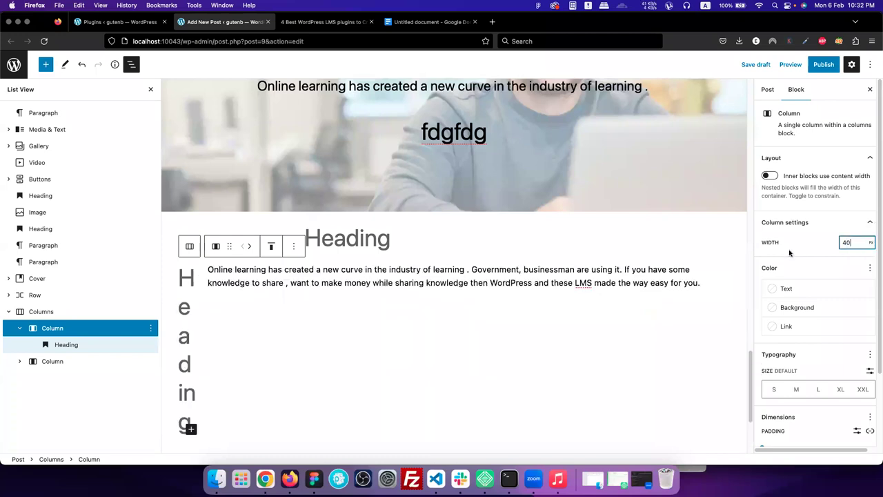
{"action": "type", "text": "400"}
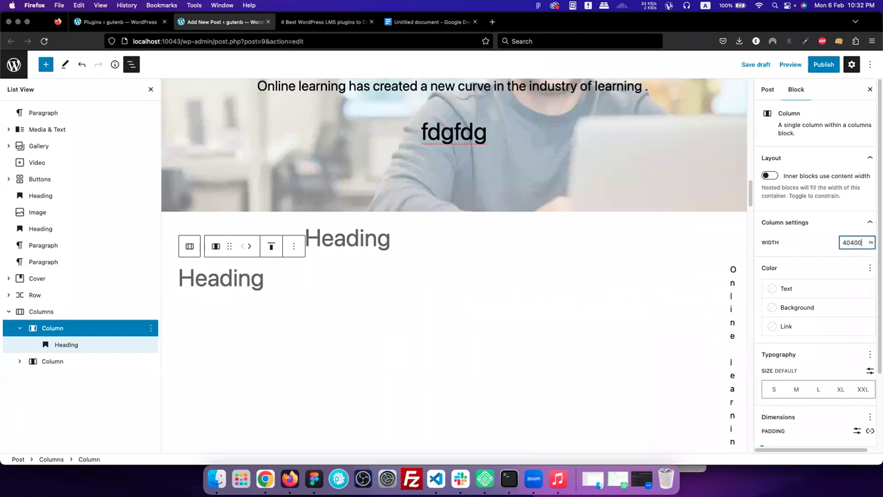
{"action": "key", "text": "BackSpace"}
{"action": "key", "text": "BackSpace"}
{"action": "key", "text": "BackSpace"}
{"action": "type", "text": "0"}
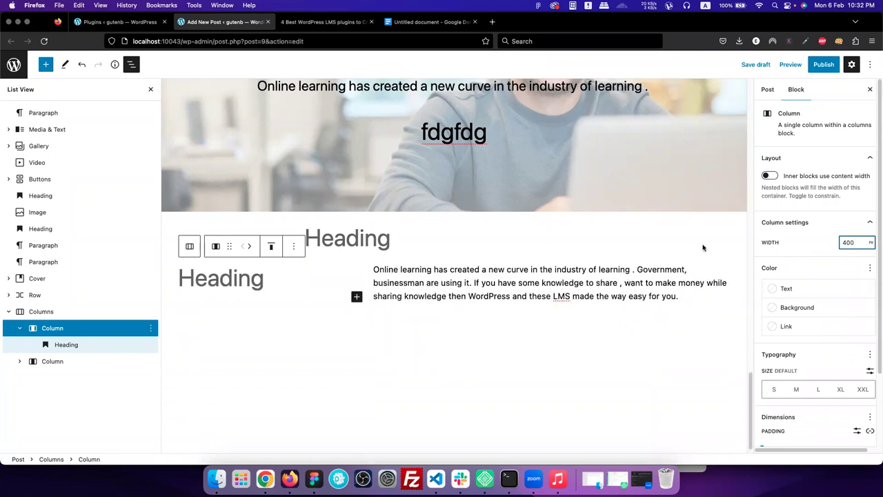
- Enable content width for the first column's inner blocks and switch the option back off
{"action": "scroll", "coordinate": [831, 292], "scroll_direction": "down", "scroll_amount": 1}
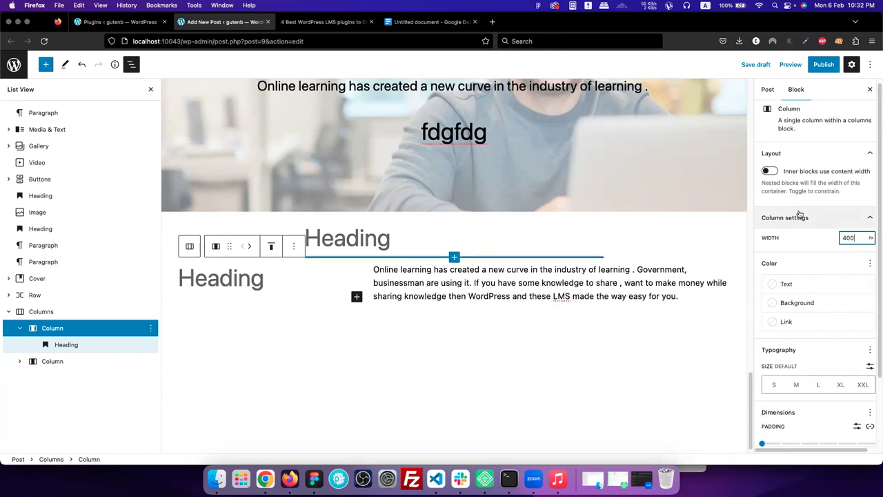
{"action": "scroll", "coordinate": [808, 207], "scroll_direction": "up", "scroll_amount": 1}
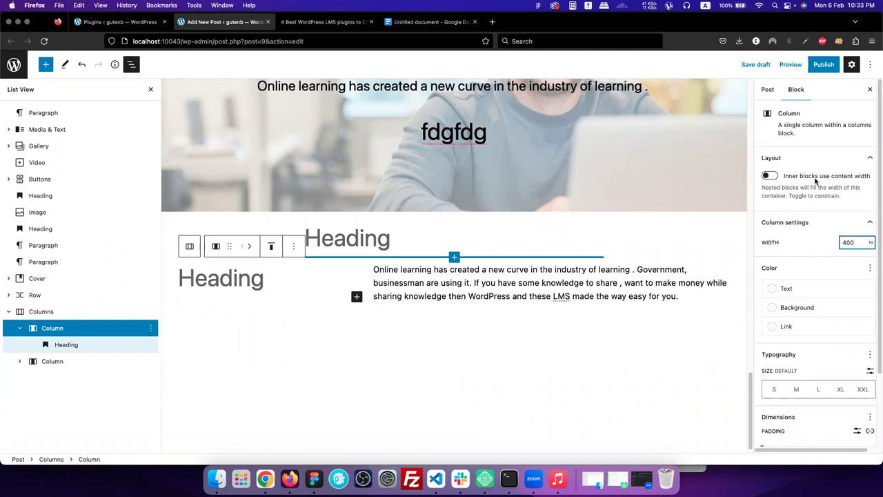
{"action": "left_click", "coordinate": [770, 176]}
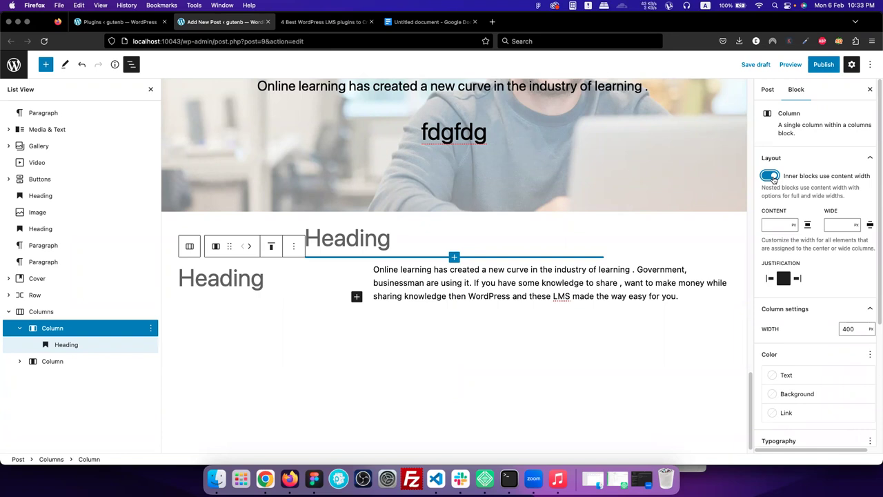
{"action": "left_click", "coordinate": [771, 177]}
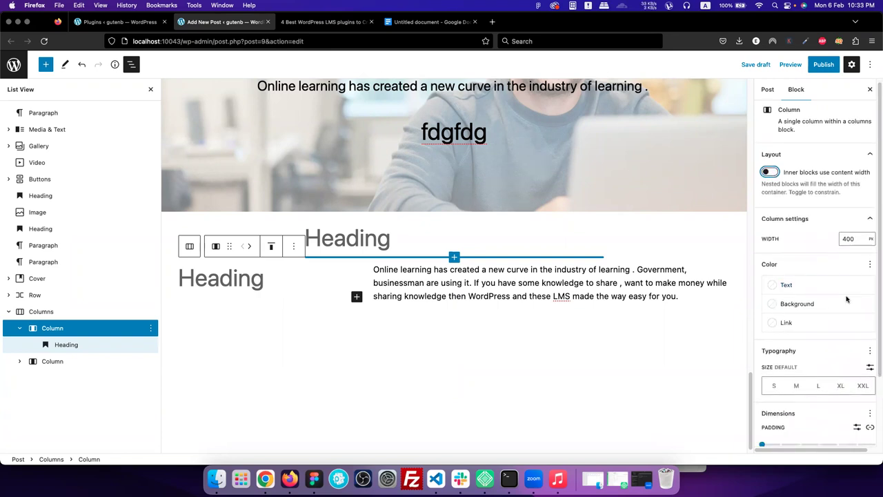
{"action": "scroll", "coordinate": [847, 299], "scroll_direction": "down", "scroll_amount": 1}
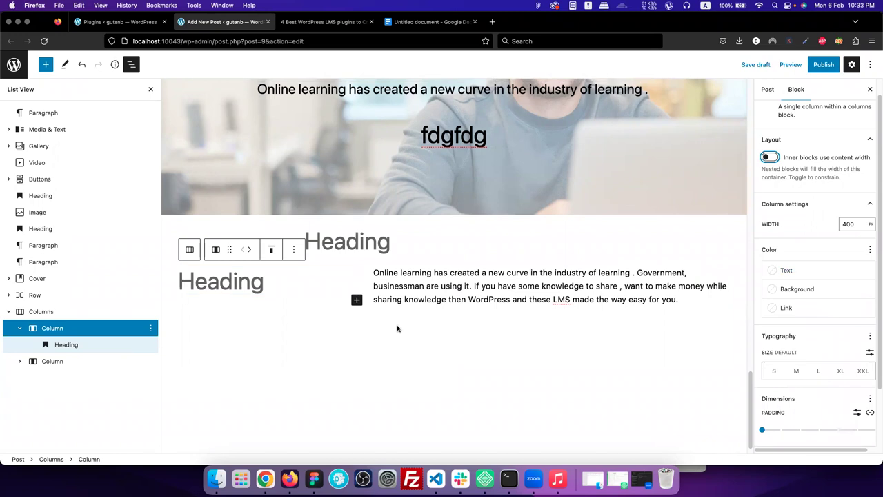
{"action": "scroll", "coordinate": [398, 327], "scroll_direction": "down", "scroll_amount": 1}
- Select the parent Columns block and apply the Tertiary theme color F6F6F6 as its background
{"action": "left_click", "coordinate": [322, 261]}
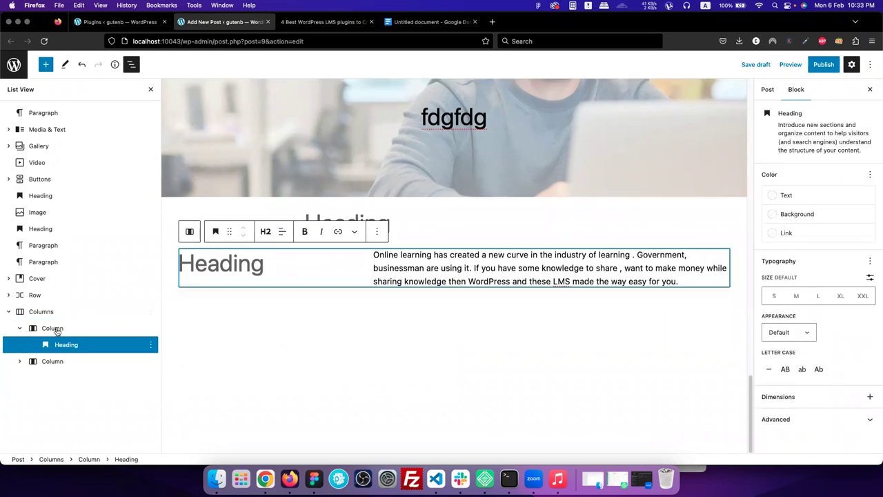
{"action": "left_click", "coordinate": [156, 324]}
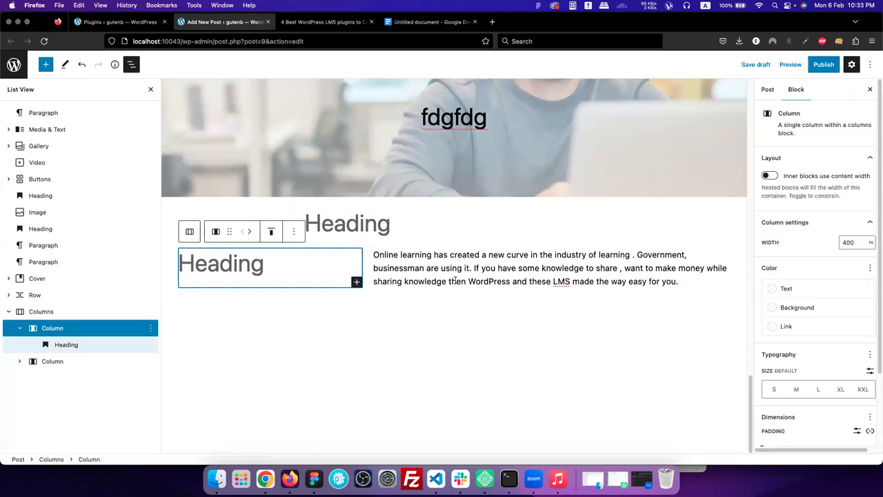
{"action": "left_click", "coordinate": [456, 280]}
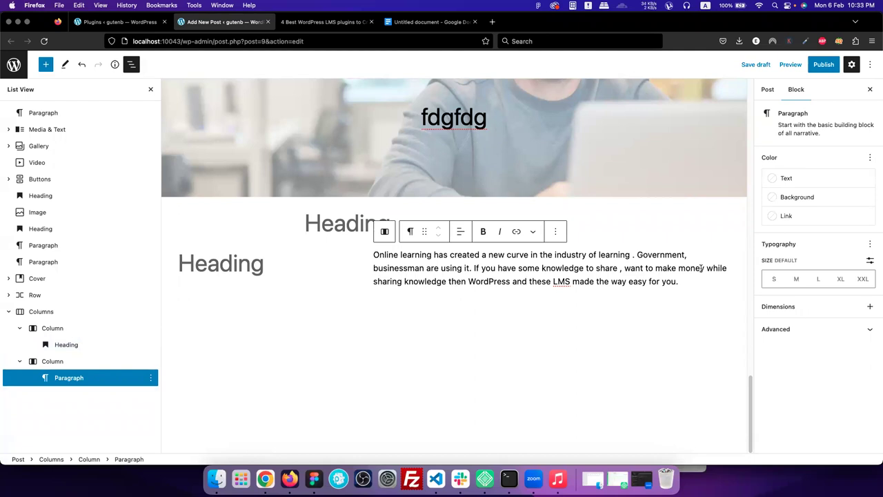
{"action": "left_click", "coordinate": [30, 329]}
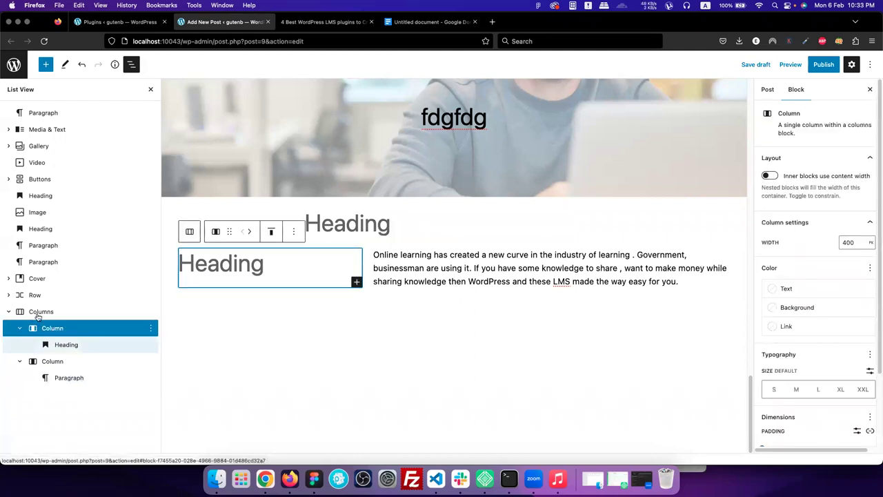
{"action": "left_click", "coordinate": [40, 313]}
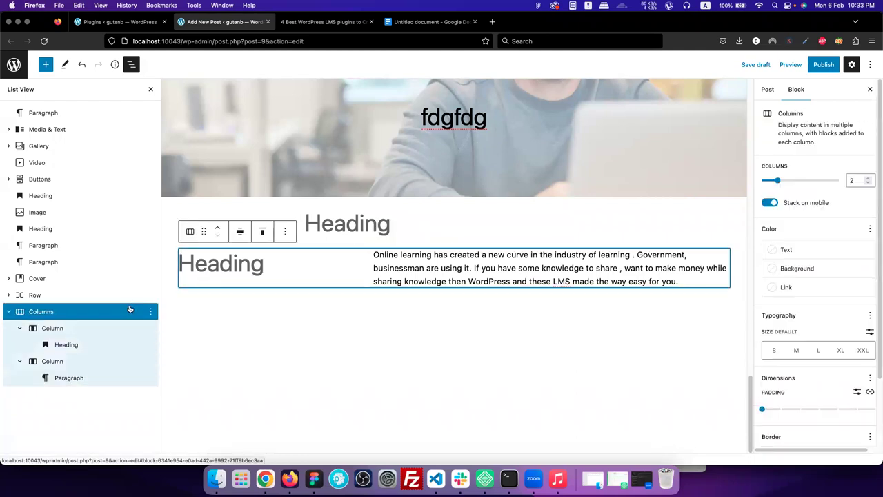
{"action": "left_click", "coordinate": [780, 268]}
{"action": "left_click", "coordinate": [713, 342]}
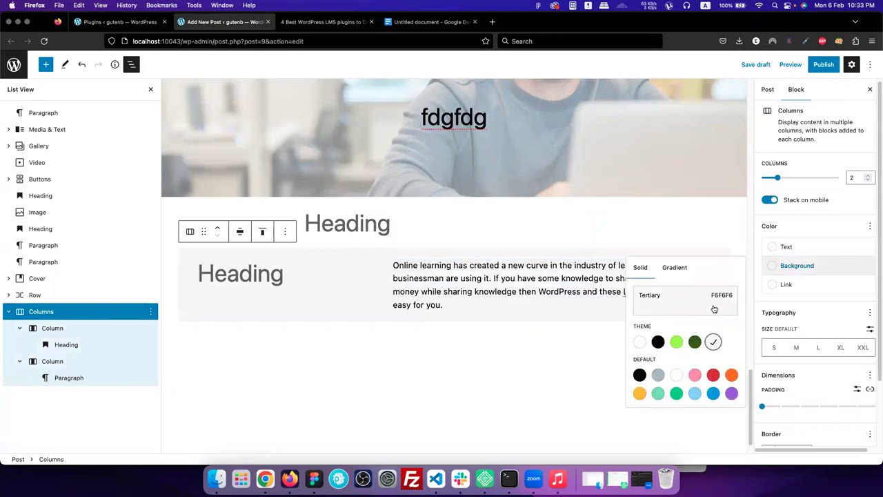
{"action": "left_click", "coordinate": [820, 313]}
- Set the padding of the Columns block to 2 on all sides
{"action": "scroll", "coordinate": [800, 339], "scroll_direction": "down", "scroll_amount": 3}
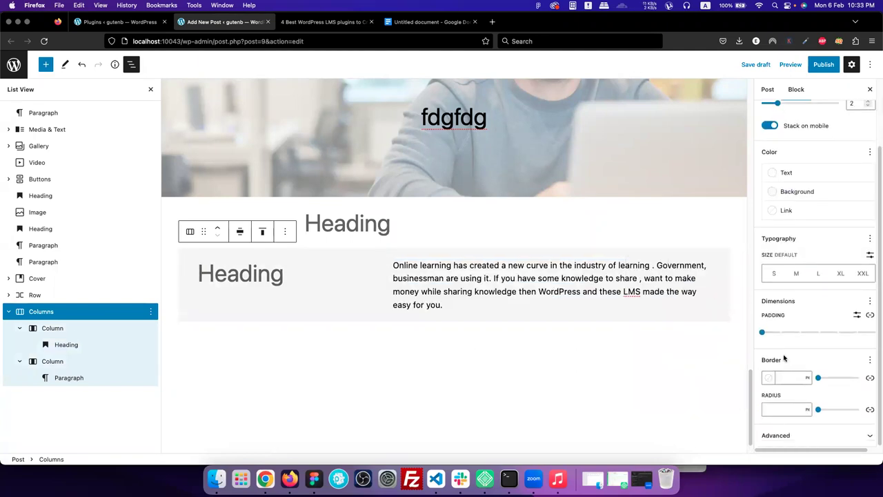
{"action": "left_click_drag", "start_coordinate": [764, 335], "coordinate": [795, 340]}
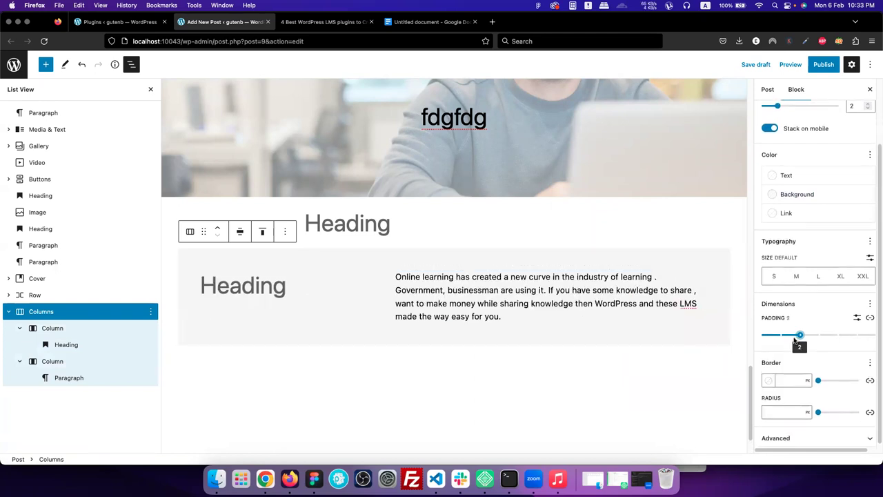
{"action": "left_click", "coordinate": [715, 228]}
{"action": "scroll", "coordinate": [394, 350], "scroll_direction": "down", "scroll_amount": 3}
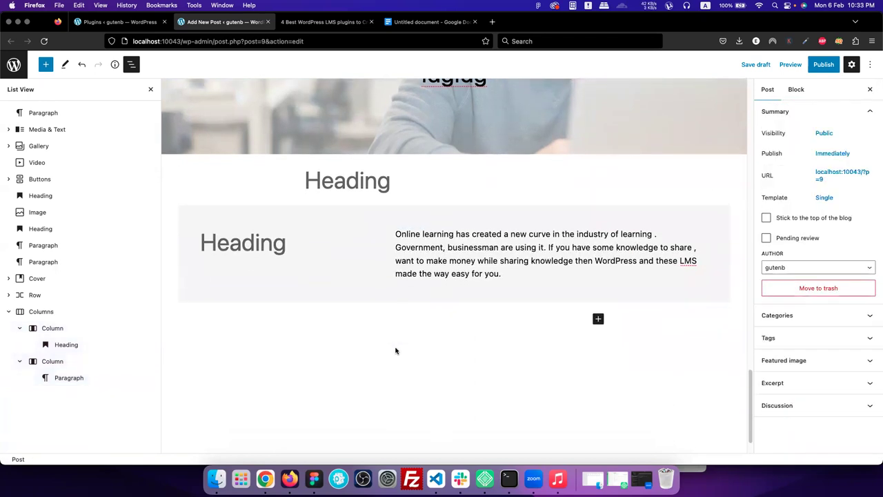
{"action": "left_click", "coordinate": [388, 243]}
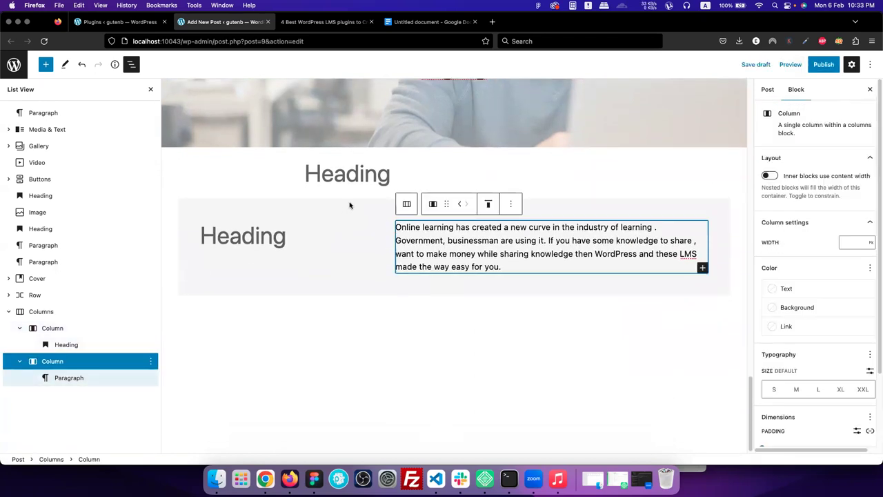
- Insert a Group block below the Columns block
{"action": "left_click", "coordinate": [350, 205]}
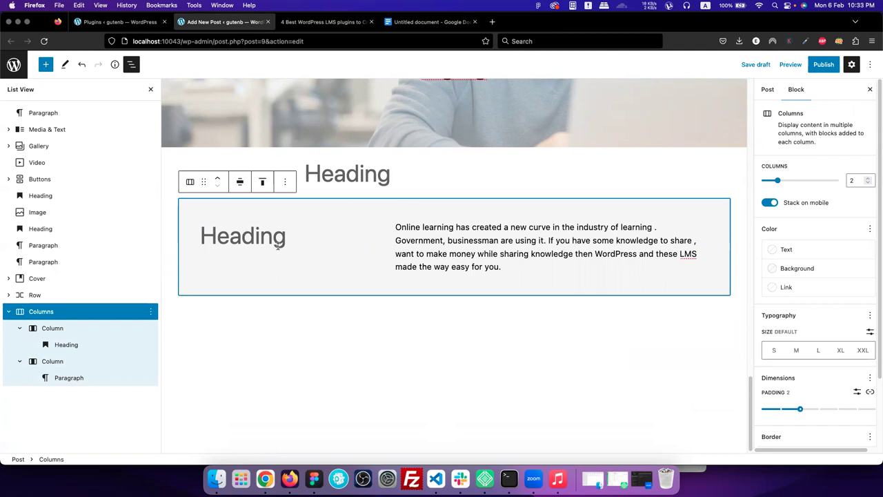
{"action": "left_click", "coordinate": [46, 64]}
{"action": "scroll", "coordinate": [101, 271], "scroll_direction": "down", "scroll_amount": 10}
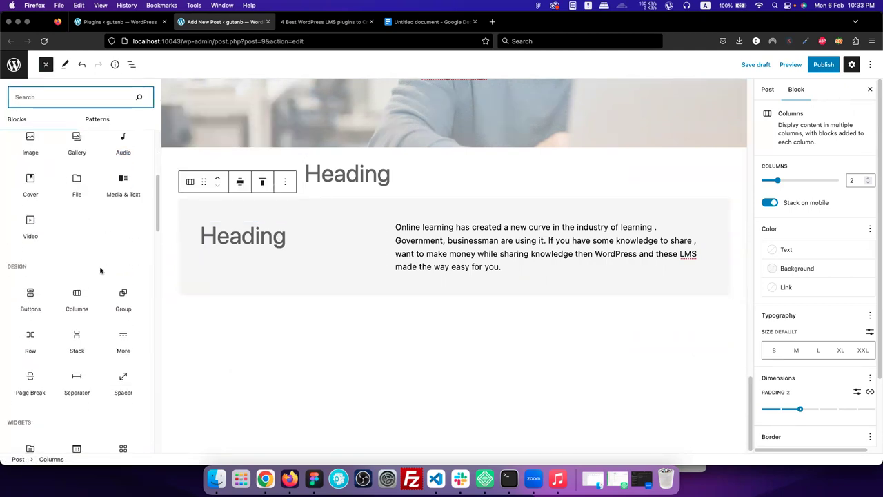
{"action": "scroll", "coordinate": [102, 272], "scroll_direction": "down", "scroll_amount": 1}
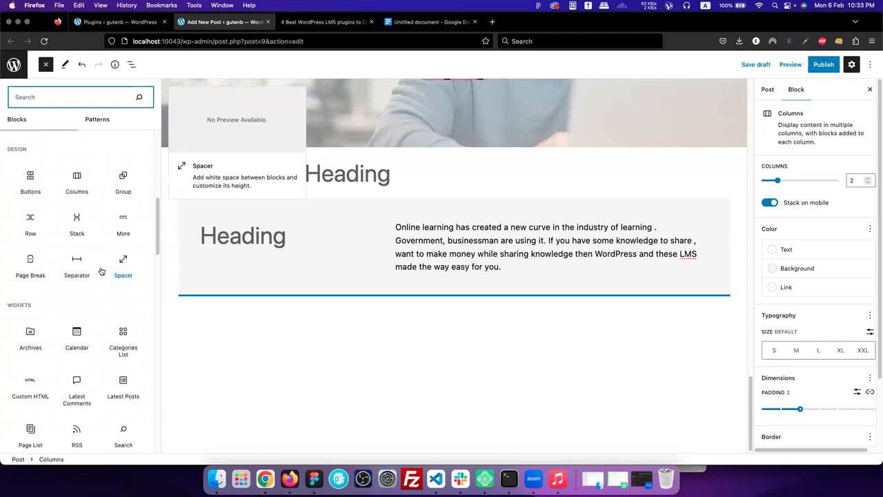
{"action": "scroll", "coordinate": [102, 272], "scroll_direction": "down", "scroll_amount": 1}
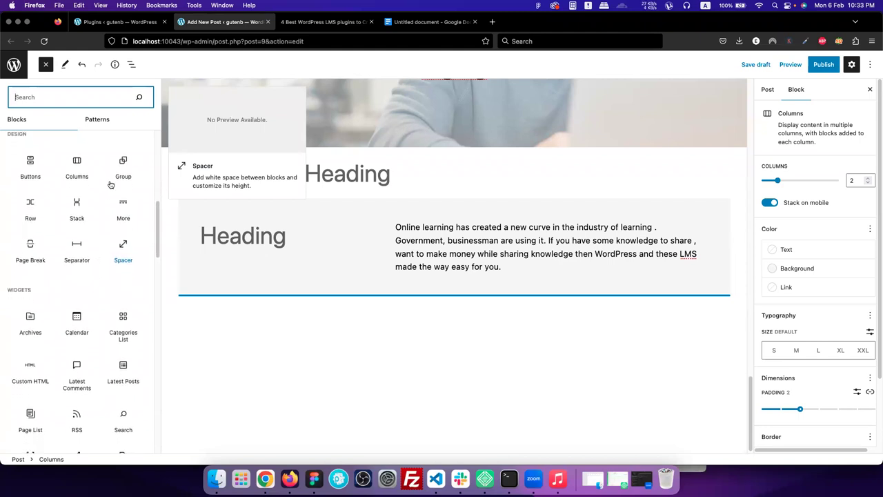
{"action": "left_click", "coordinate": [127, 172]}
{"action": "scroll", "coordinate": [433, 249], "scroll_direction": "down", "scroll_amount": 2}
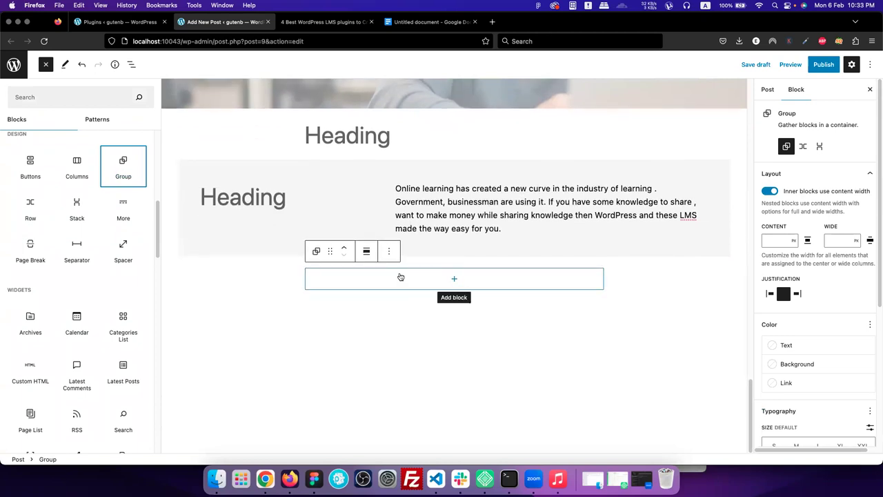
- Add a Heading block inside the Group and enter "heading" as its text
{"action": "left_click", "coordinate": [454, 276]}
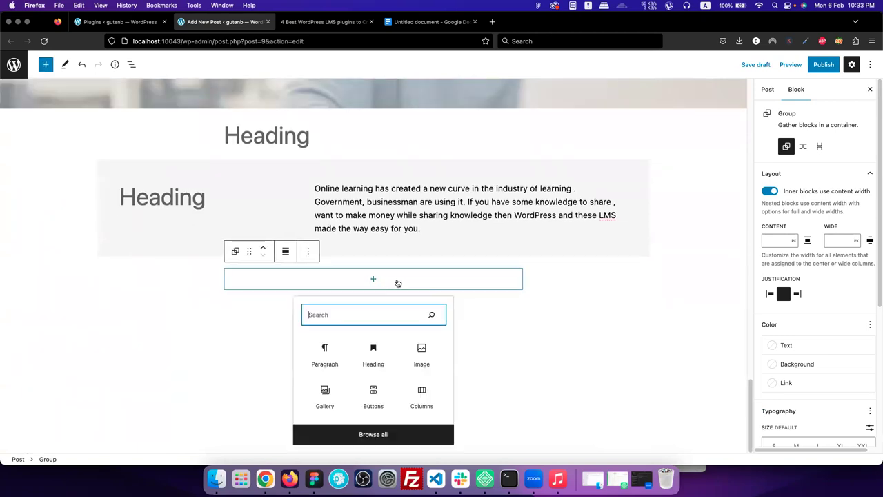
{"action": "left_click", "coordinate": [374, 356]}
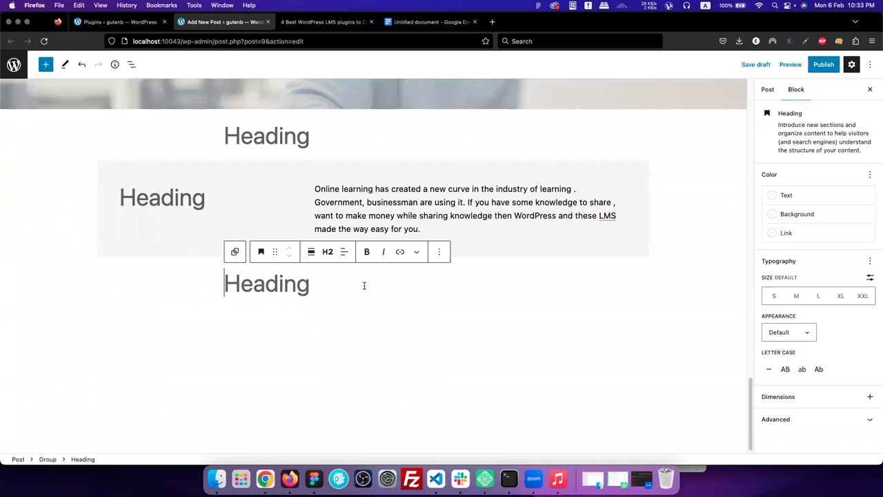
{"action": "type", "text": "heading"}
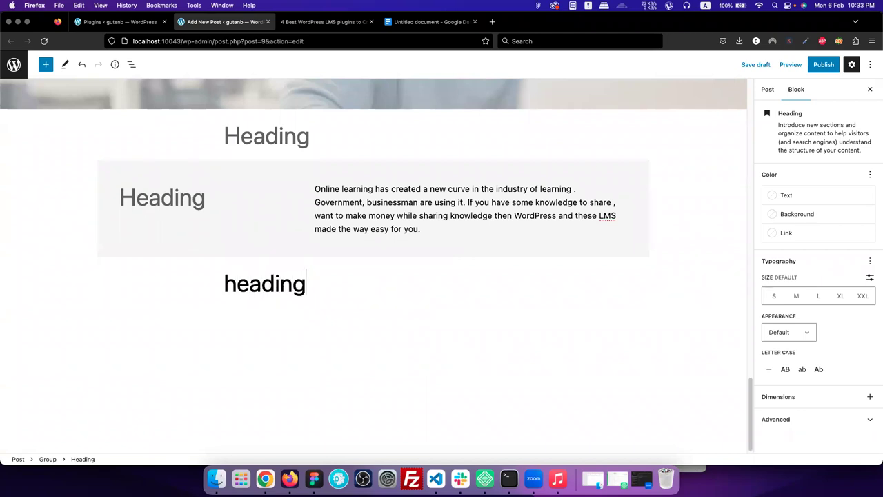
- Add a paragraph below the Group's heading with the "Online learning has created a new curve in the industry of learning" text
{"action": "key", "text": "Return"}
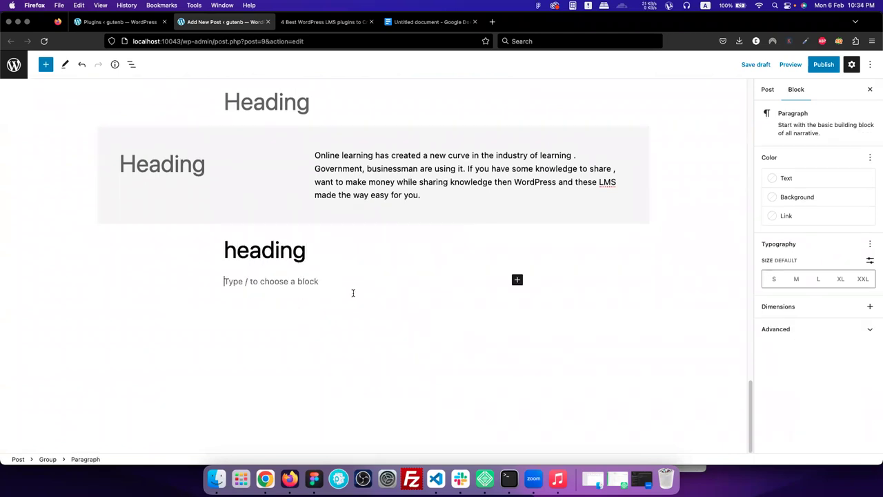
{"action": "left_click", "coordinate": [518, 280]}
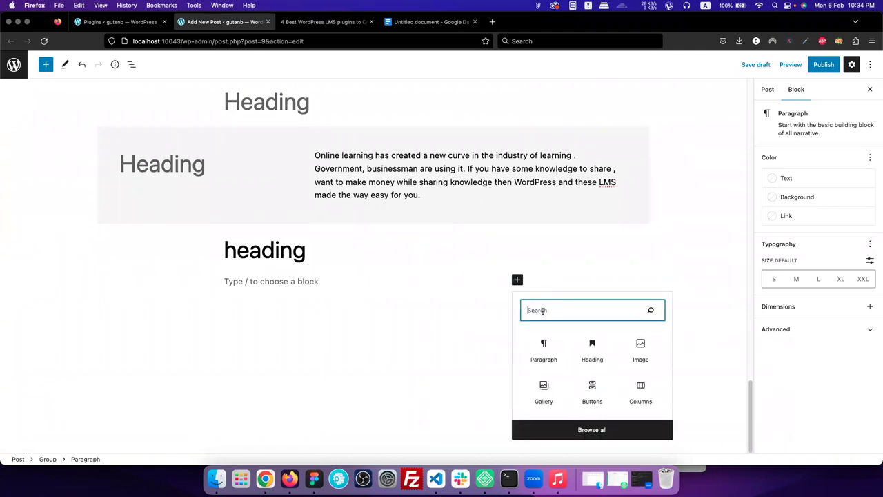
{"action": "left_click", "coordinate": [319, 281]}
{"action": "type", "text": "Online learning has created a new curve in the industry of learning . Government, businessman are using it. If you have some knowledge to share , want to make money while sharing knowledge then WordPress and these LMS made the way easy for you."}
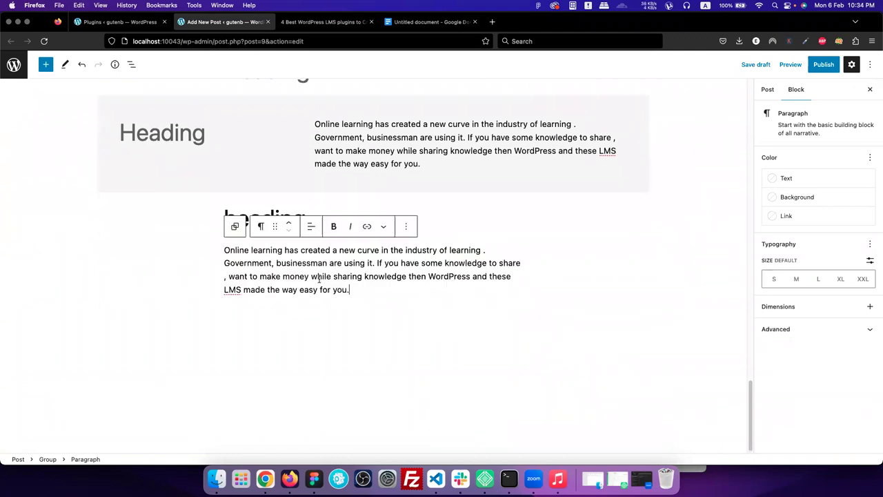
{"action": "left_click", "coordinate": [388, 312]}
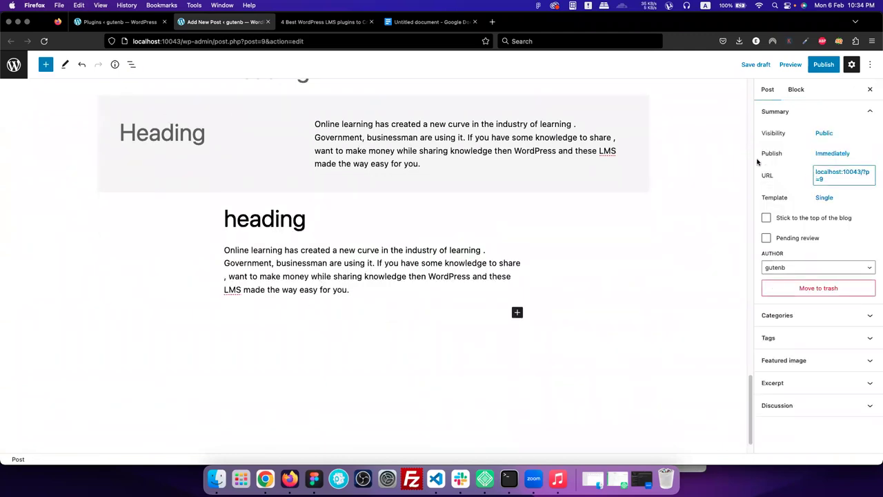
- Examine the Group's structure in the List View by expanding it and selecting its heading, its paragraph and the Group itself
{"action": "left_click", "coordinate": [131, 64]}
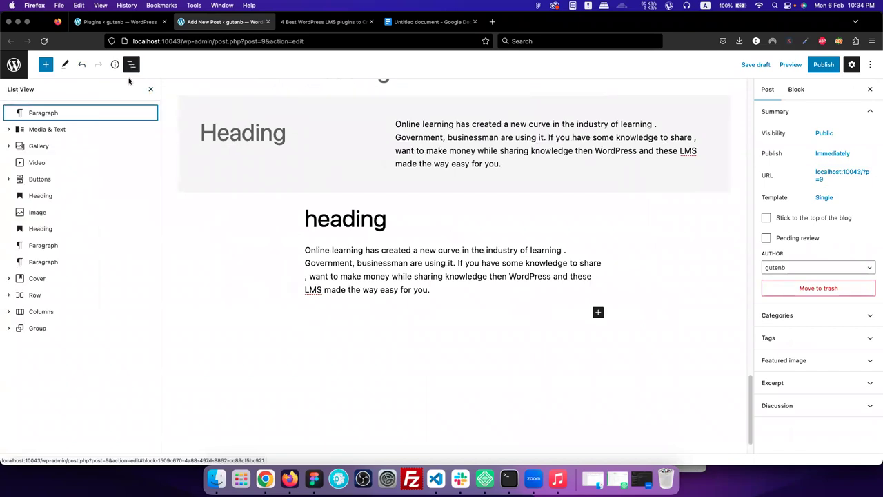
{"action": "left_click", "coordinate": [31, 328]}
{"action": "left_click", "coordinate": [8, 329]}
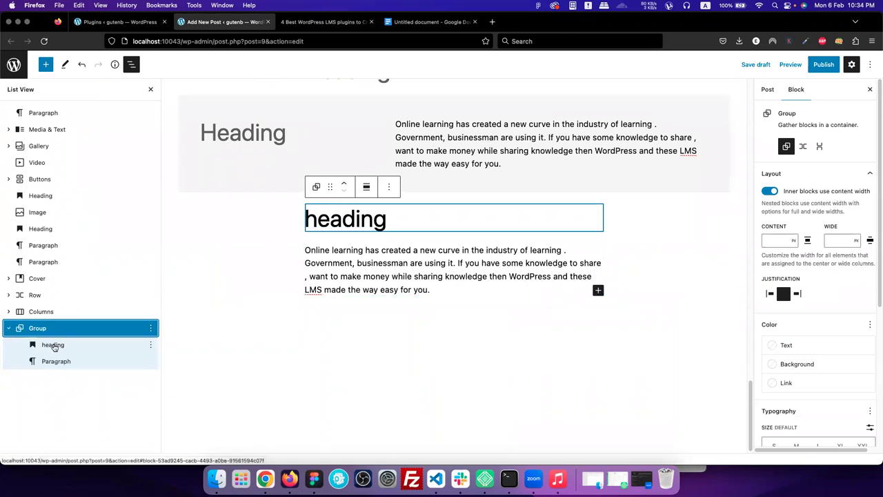
{"action": "left_click", "coordinate": [53, 345]}
{"action": "left_click", "coordinate": [58, 359]}
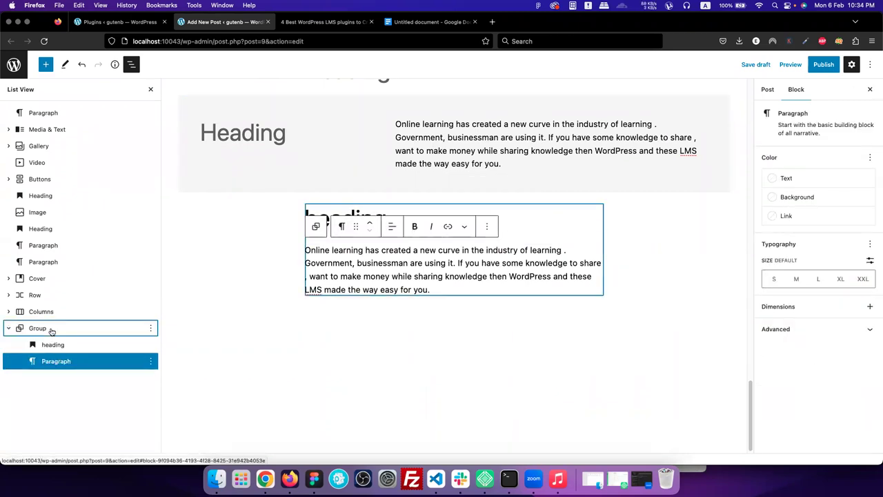
{"action": "left_click", "coordinate": [51, 329]}
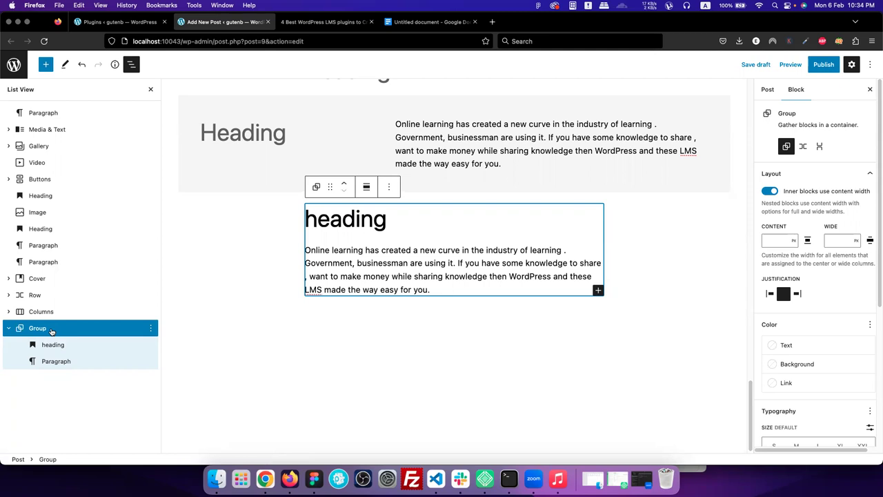
{"action": "key", "text": "super+s"}
- Try the wide width alignment on the Group block, set it back to None and view the block's further options
{"action": "scroll", "coordinate": [428, 252], "scroll_direction": "down", "scroll_amount": 1}
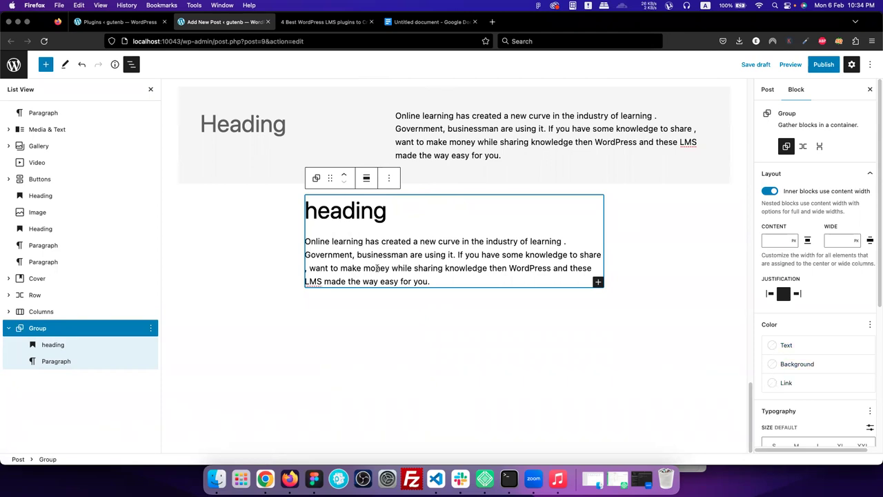
{"action": "left_click", "coordinate": [368, 180]}
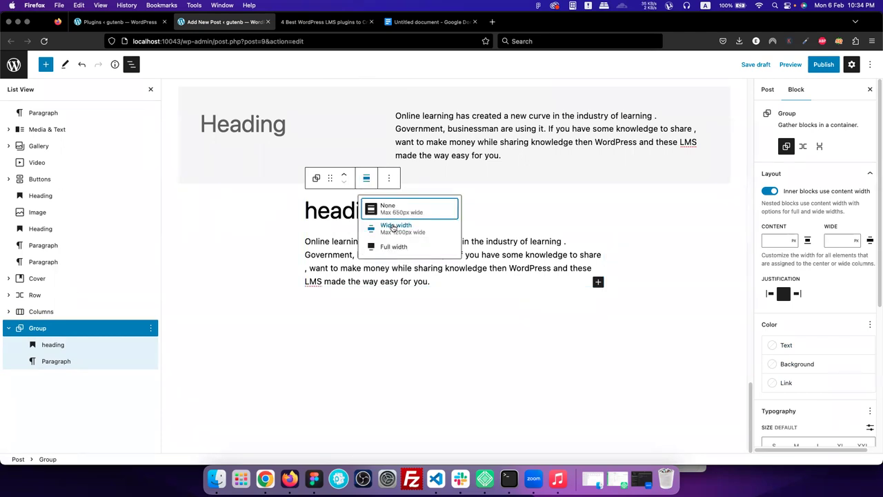
{"action": "left_click", "coordinate": [395, 227]}
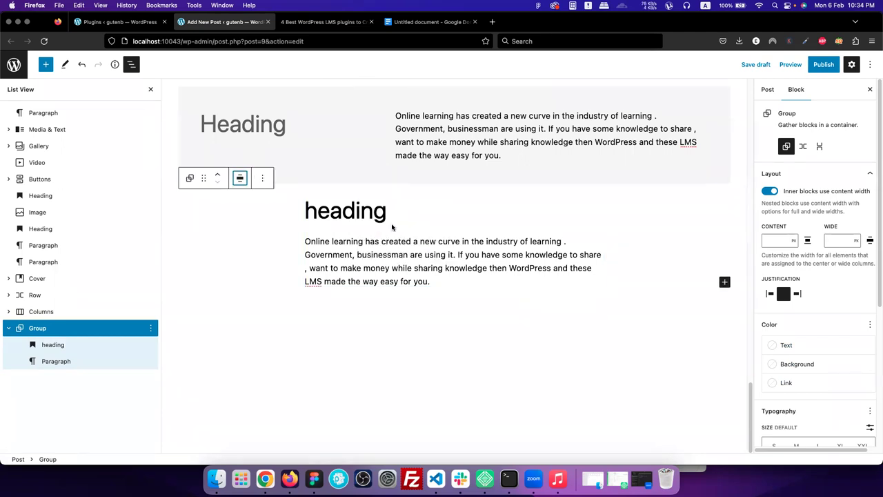
{"action": "left_click", "coordinate": [246, 181]}
{"action": "left_click", "coordinate": [258, 209]}
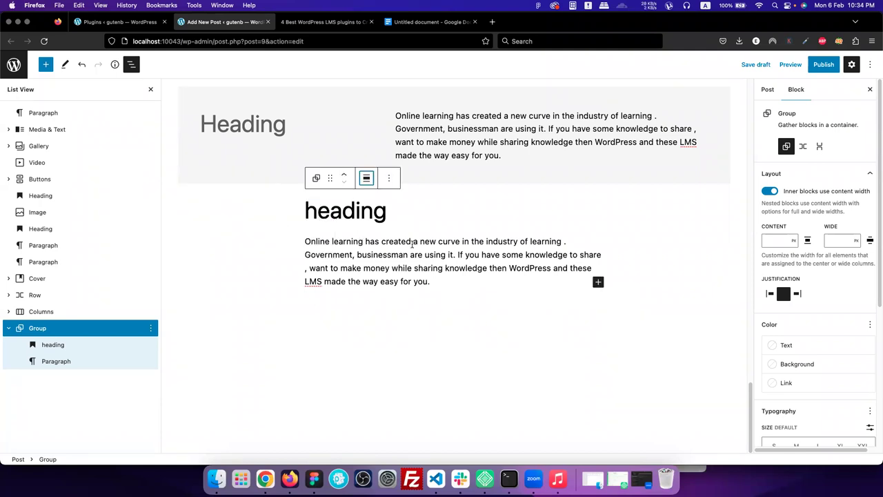
{"action": "left_click", "coordinate": [389, 181]}
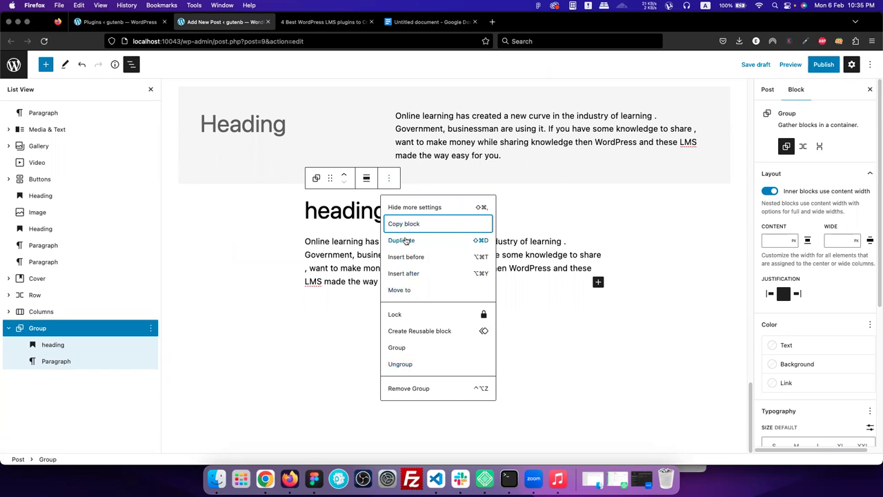
{"action": "left_click", "coordinate": [351, 252]}
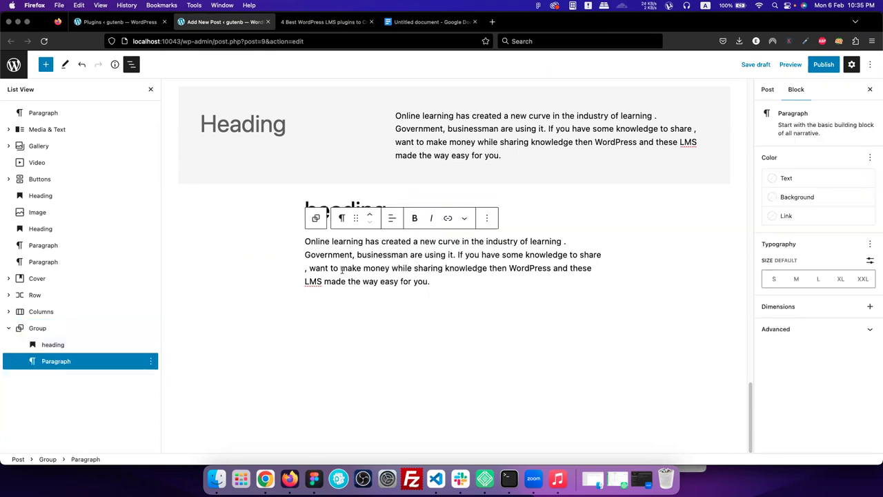
- Insert a Quote block after the Group's paragraph and paste the "Online learning has created a new curve" text into it
{"action": "scroll", "coordinate": [341, 269], "scroll_direction": "up", "scroll_amount": 10}
{"action": "scroll", "coordinate": [341, 272], "scroll_direction": "up", "scroll_amount": 3}
{"action": "scroll", "coordinate": [420, 339], "scroll_direction": "down", "scroll_amount": 13}
{"action": "left_click", "coordinate": [47, 66]}
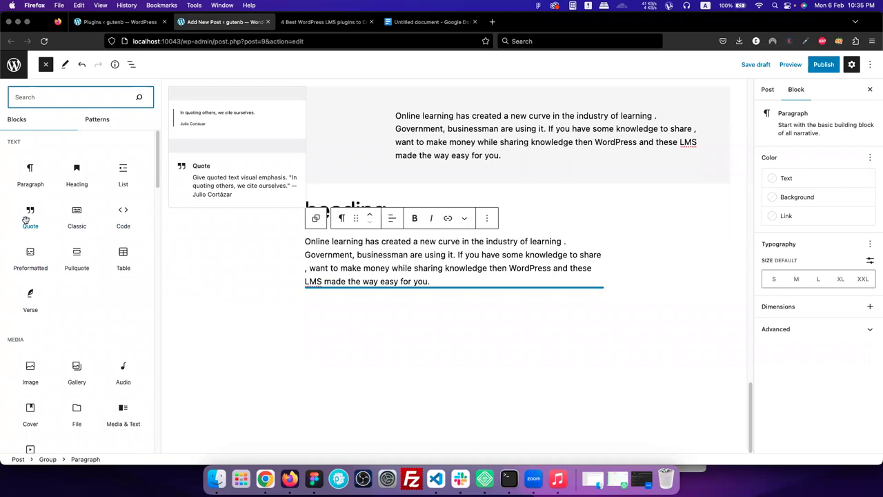
{"action": "left_click", "coordinate": [26, 219]}
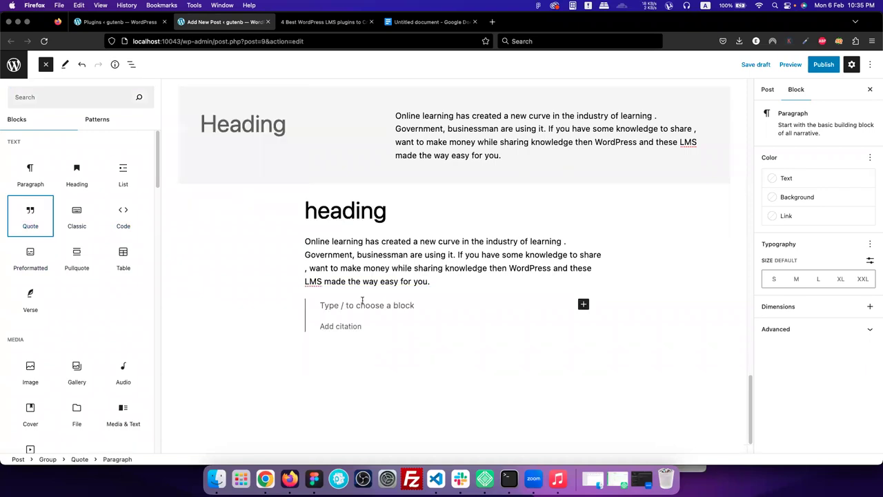
{"action": "key", "text": "super+v"}
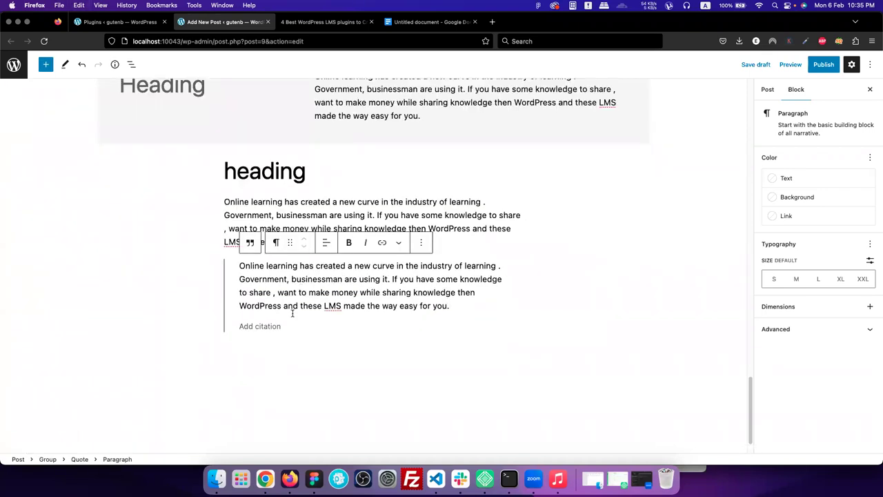
- Try the Plain style on the Quote block and switch it back to Default
{"action": "left_click", "coordinate": [258, 330]}
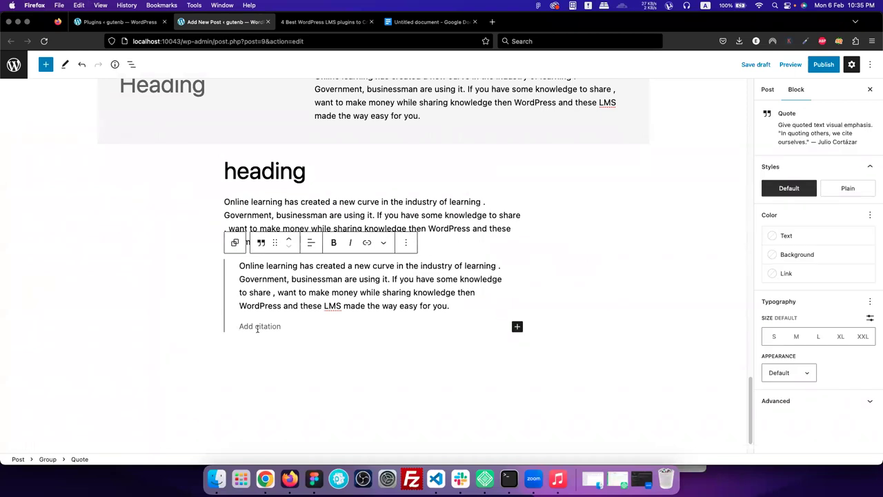
{"action": "scroll", "coordinate": [282, 322], "scroll_direction": "down", "scroll_amount": 1}
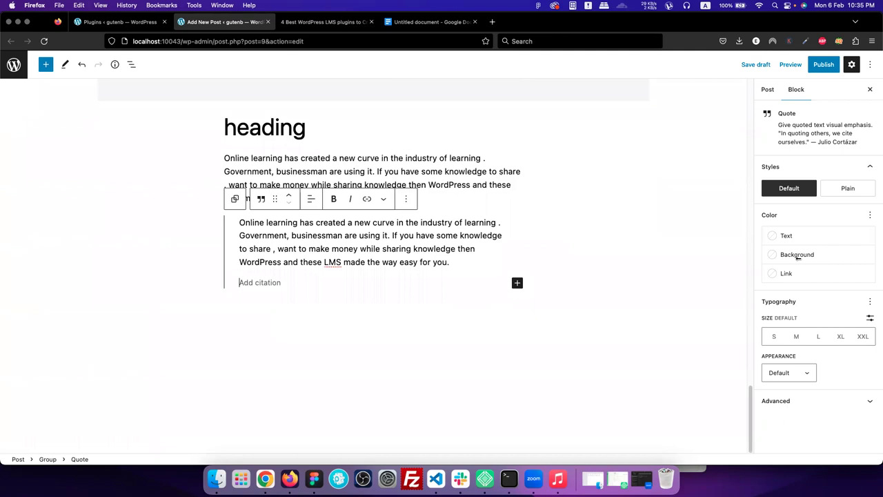
{"action": "left_click", "coordinate": [844, 190]}
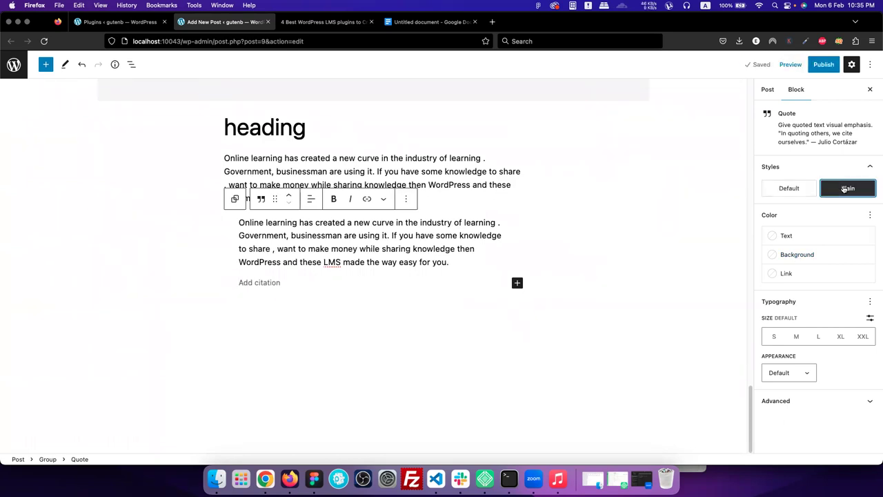
{"action": "left_click", "coordinate": [805, 193]}
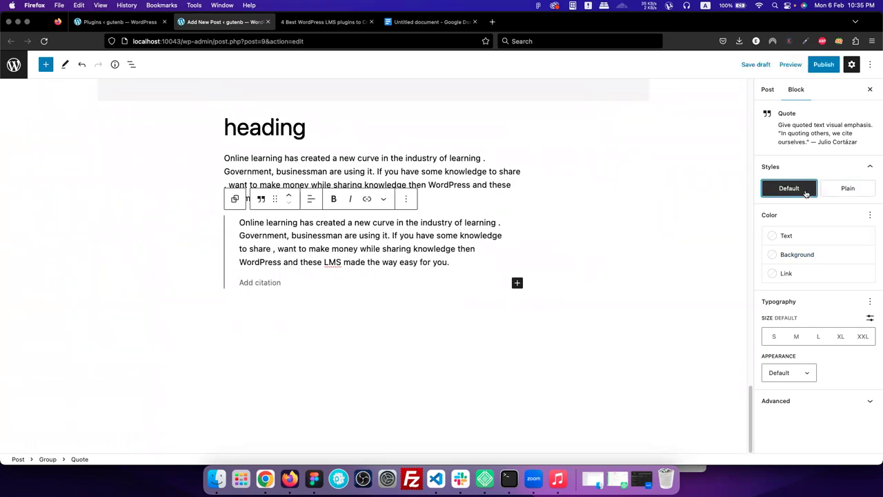
- Insert a Spacer block below the quote and reduce its height to about 67 px
{"action": "left_click", "coordinate": [46, 64]}
{"action": "scroll", "coordinate": [77, 358], "scroll_direction": "down", "scroll_amount": 5}
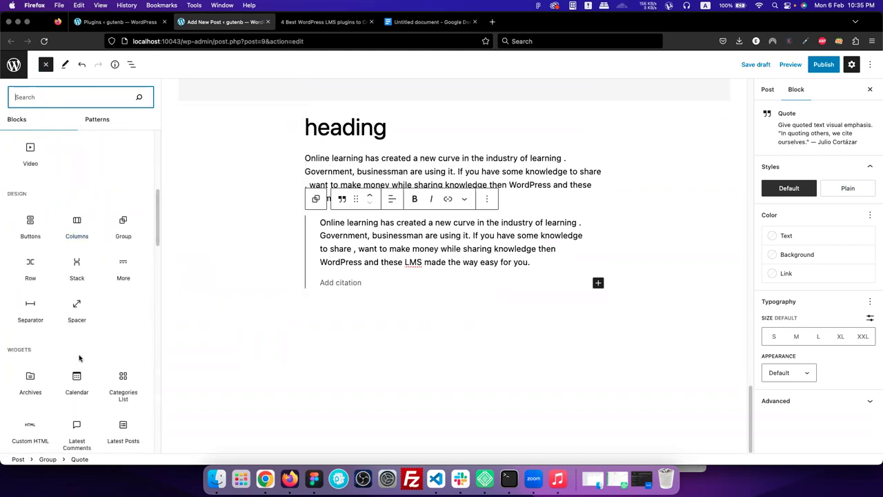
{"action": "scroll", "coordinate": [78, 358], "scroll_direction": "down", "scroll_amount": 2}
{"action": "left_click", "coordinate": [76, 243]}
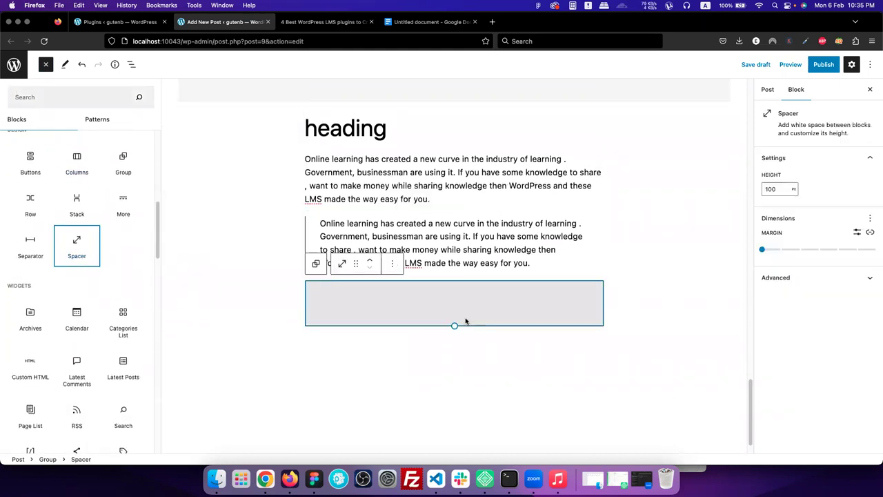
{"action": "mouse_move", "coordinate": [456, 326]}
{"action": "left_mouse_down"}
{"action": "mouse_move", "coordinate": [460, 298]}
{"action": "mouse_move", "coordinate": [462, 315]}
{"action": "left_mouse_up"}
- Put a Post Content block in place of the spacer below the Group's quote, and remove that Post Content block
{"action": "left_click", "coordinate": [45, 64]}
{"action": "scroll", "coordinate": [121, 353], "scroll_direction": "down", "scroll_amount": 5}
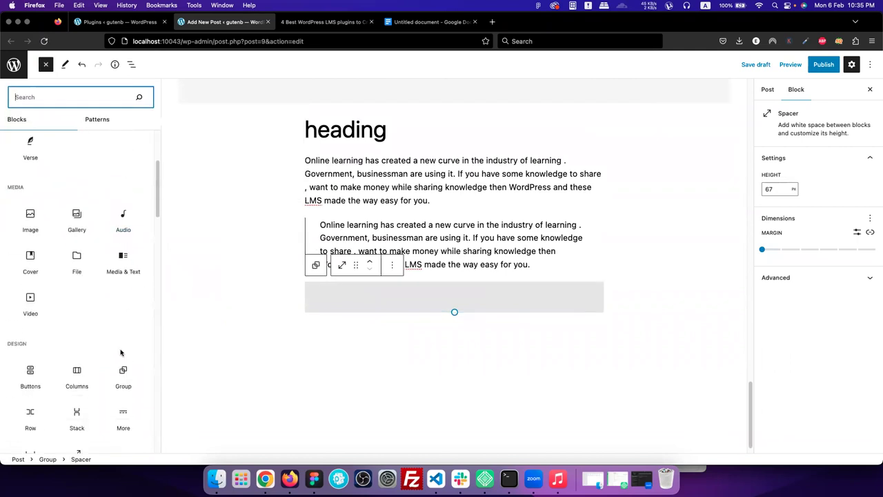
{"action": "scroll", "coordinate": [120, 352], "scroll_direction": "down", "scroll_amount": 6}
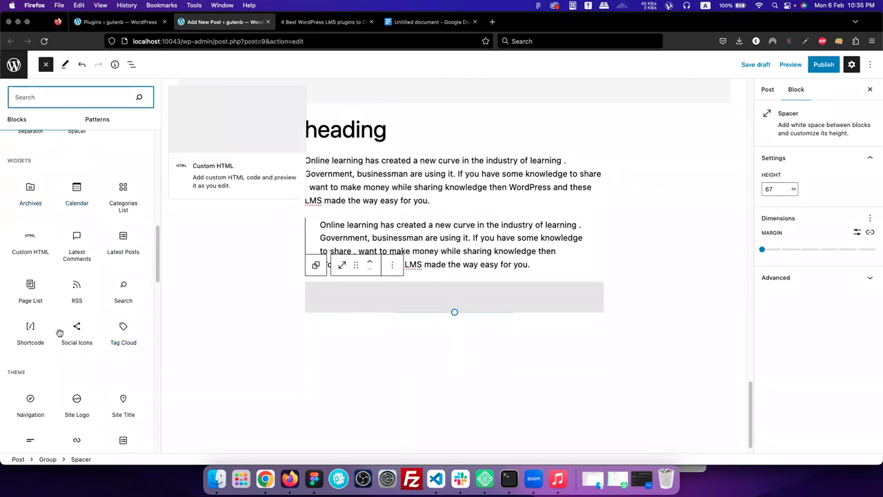
{"action": "scroll", "coordinate": [82, 336], "scroll_direction": "down", "scroll_amount": 1}
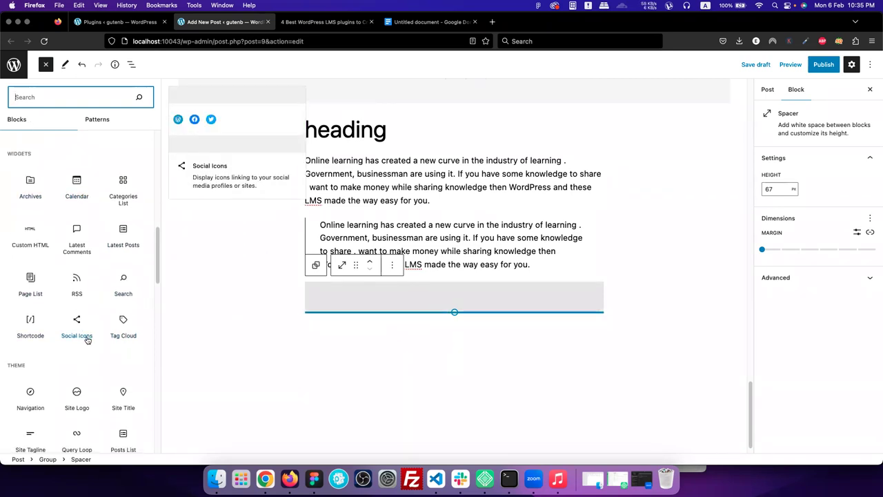
{"action": "scroll", "coordinate": [87, 340], "scroll_direction": "down", "scroll_amount": 5}
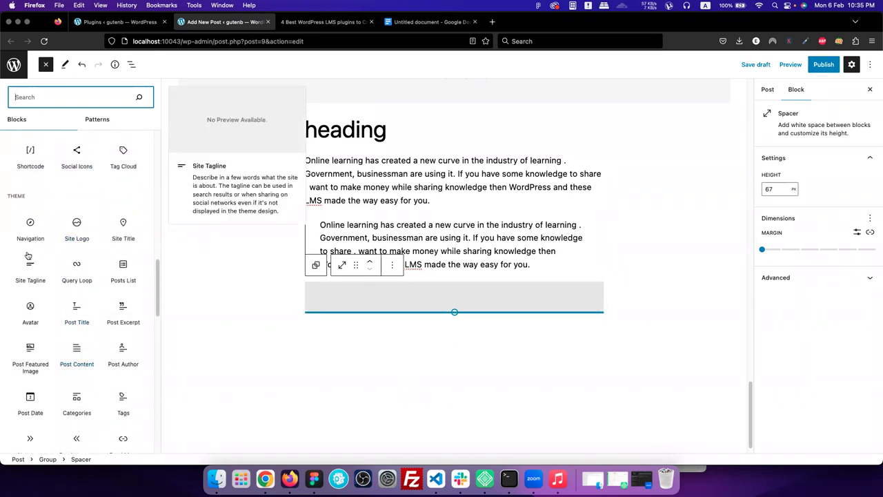
{"action": "scroll", "coordinate": [104, 273], "scroll_direction": "down", "scroll_amount": 1}
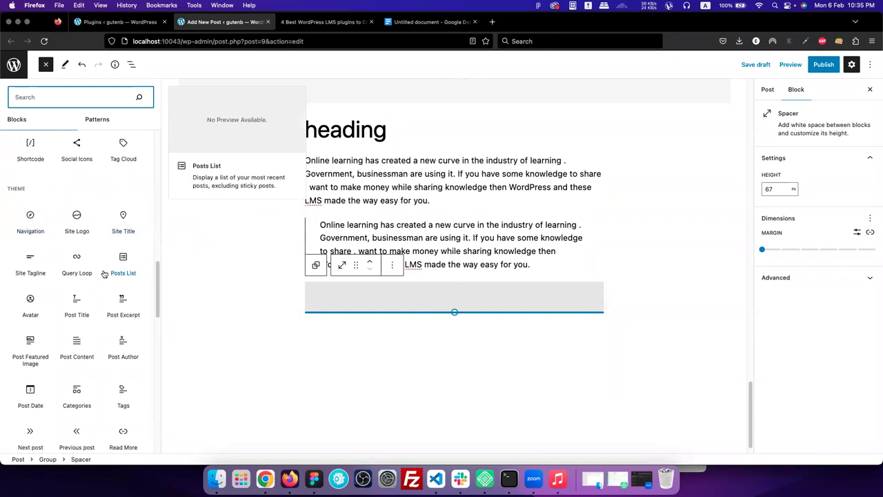
{"action": "scroll", "coordinate": [100, 310], "scroll_direction": "down", "scroll_amount": 1}
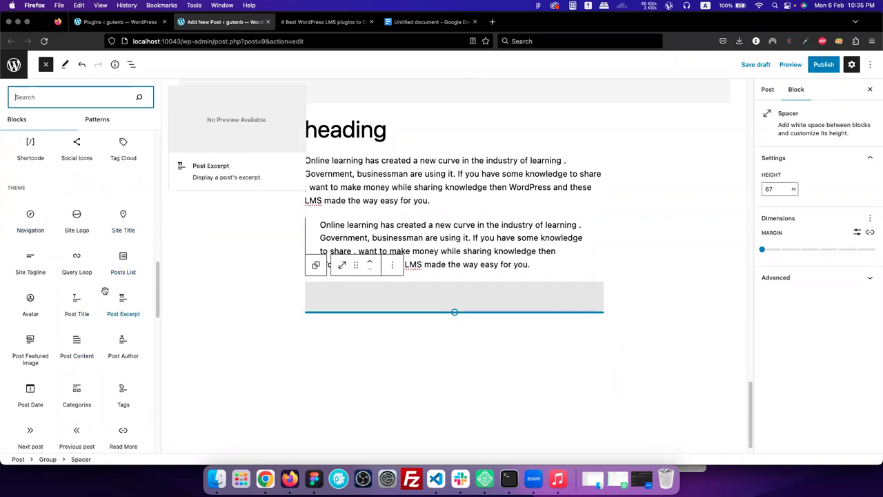
{"action": "scroll", "coordinate": [97, 297], "scroll_direction": "down", "scroll_amount": 3}
{"action": "left_click_drag", "start_coordinate": [76, 239], "coordinate": [395, 281]}
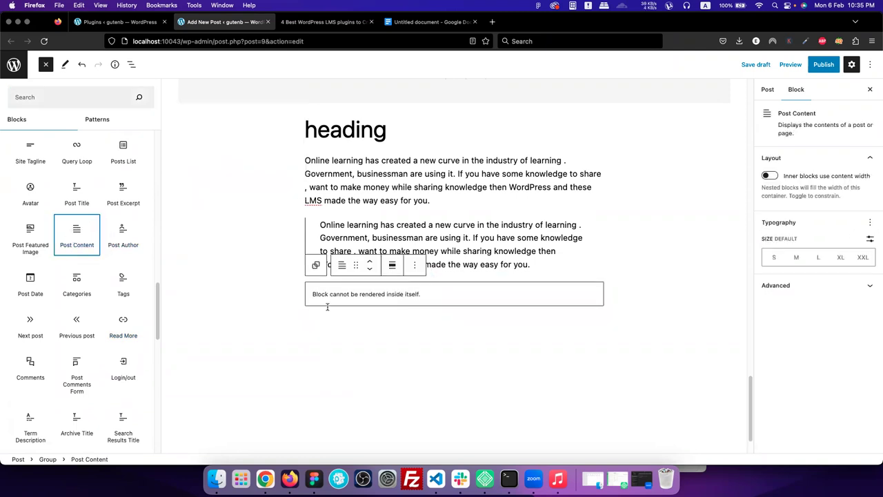
{"action": "left_click", "coordinate": [334, 269]}
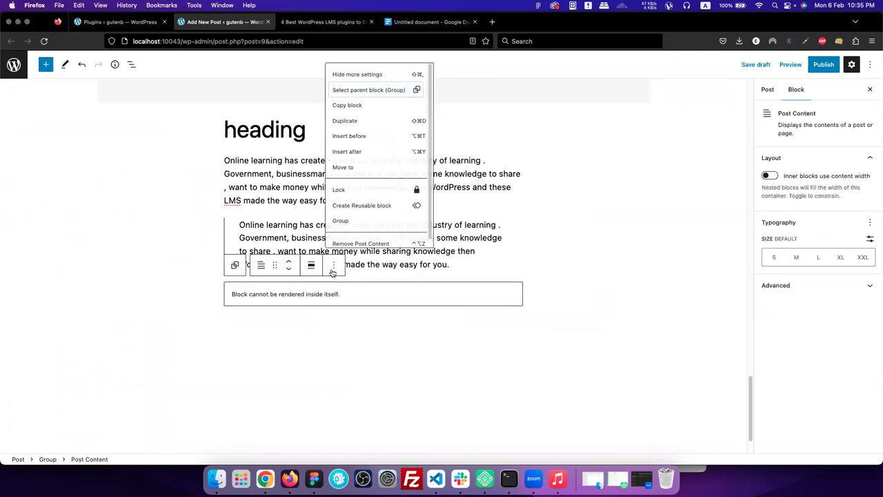
{"action": "left_click", "coordinate": [354, 245]}
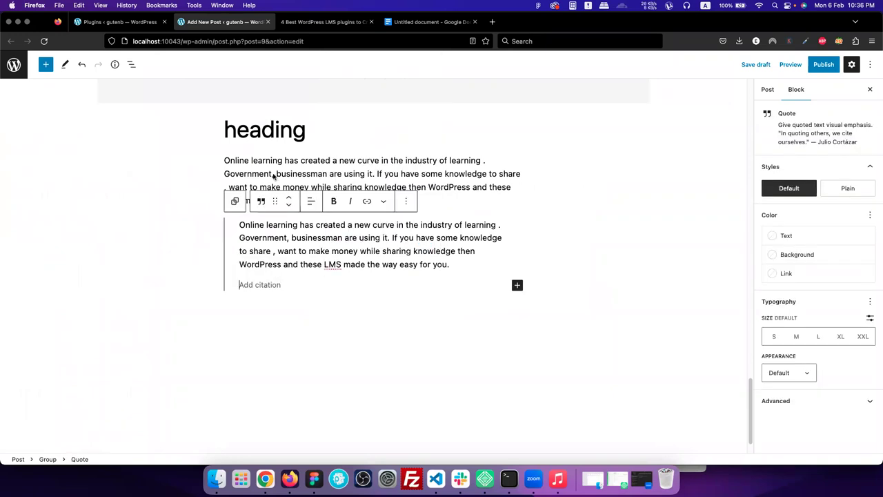
- Insert a YouTube embed block below the quote in the Group, leaving its URL empty
{"action": "left_click", "coordinate": [46, 64]}
{"action": "scroll", "coordinate": [85, 366], "scroll_direction": "down", "scroll_amount": 5}
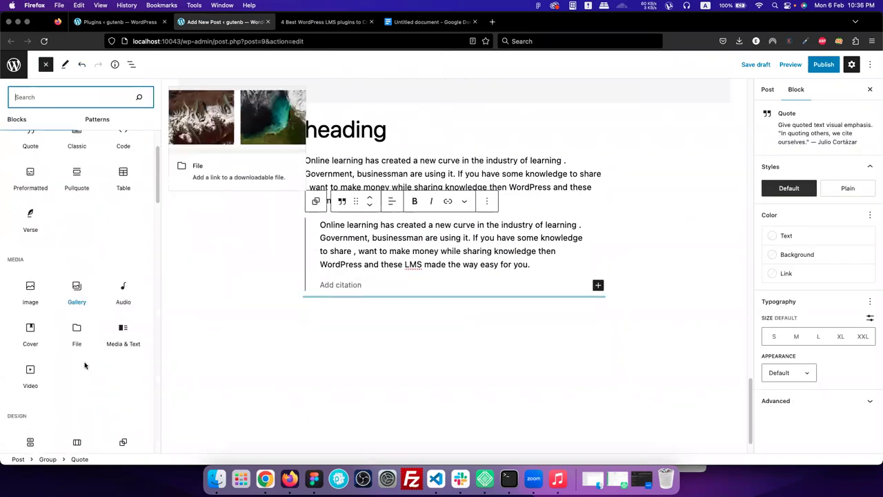
{"action": "scroll", "coordinate": [85, 366], "scroll_direction": "down", "scroll_amount": 3}
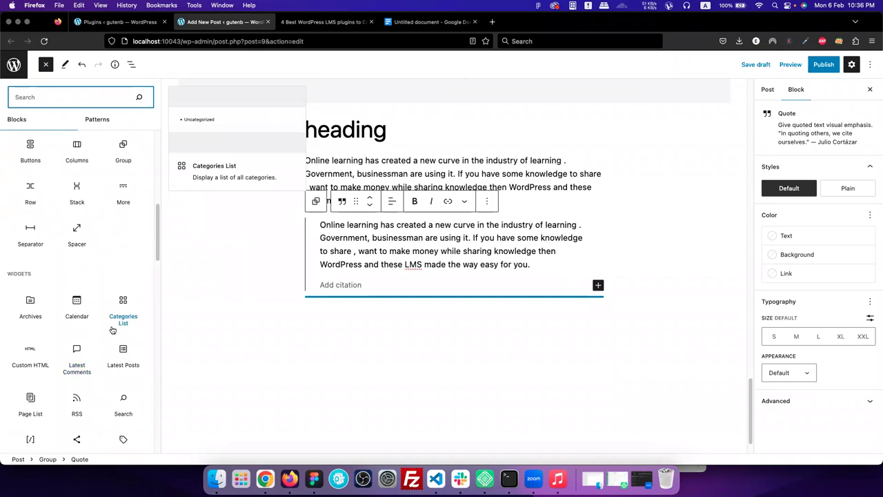
{"action": "scroll", "coordinate": [112, 327], "scroll_direction": "down", "scroll_amount": 6}
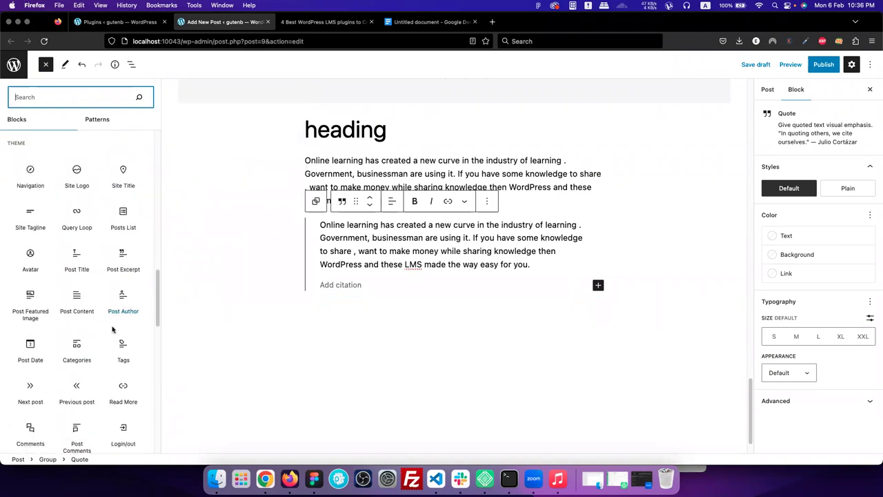
{"action": "scroll", "coordinate": [113, 330], "scroll_direction": "down", "scroll_amount": 10}
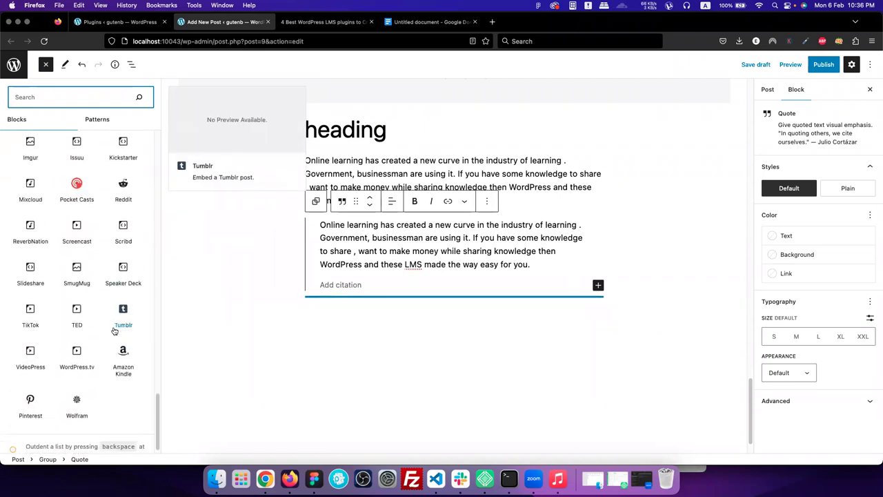
{"action": "scroll", "coordinate": [114, 331], "scroll_direction": "up", "scroll_amount": 8}
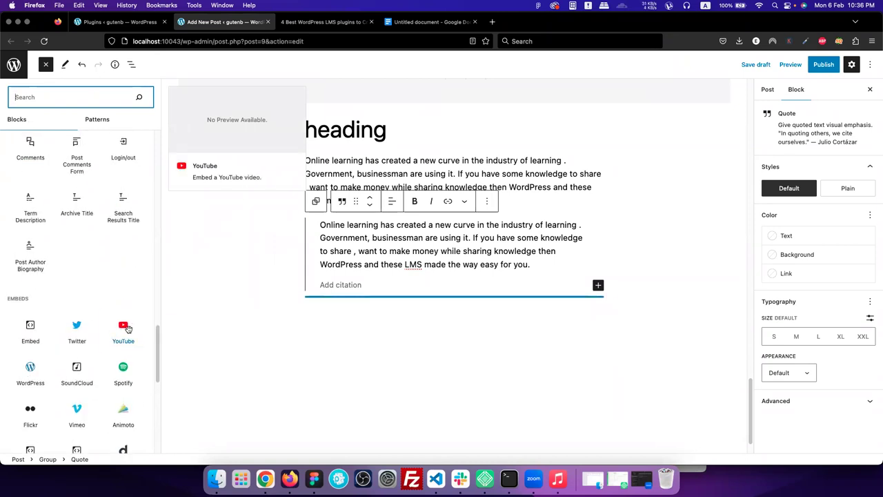
{"action": "left_click", "coordinate": [127, 329]}
{"action": "left_click", "coordinate": [417, 341]}
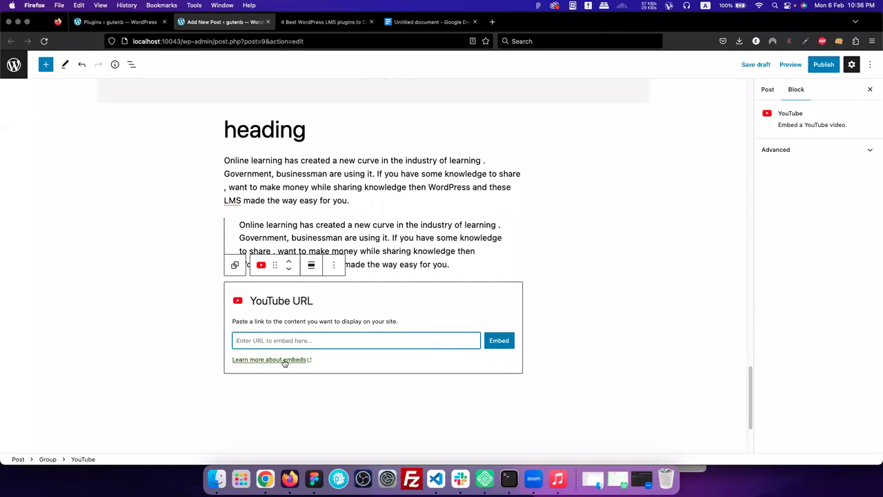
- Insert a generic Embed block below the YouTube block and try to embed with the URL left empty
{"action": "left_click", "coordinate": [46, 66]}
{"action": "scroll", "coordinate": [71, 392], "scroll_direction": "down", "scroll_amount": 15}
{"action": "scroll", "coordinate": [71, 392], "scroll_direction": "up", "scroll_amount": 5}
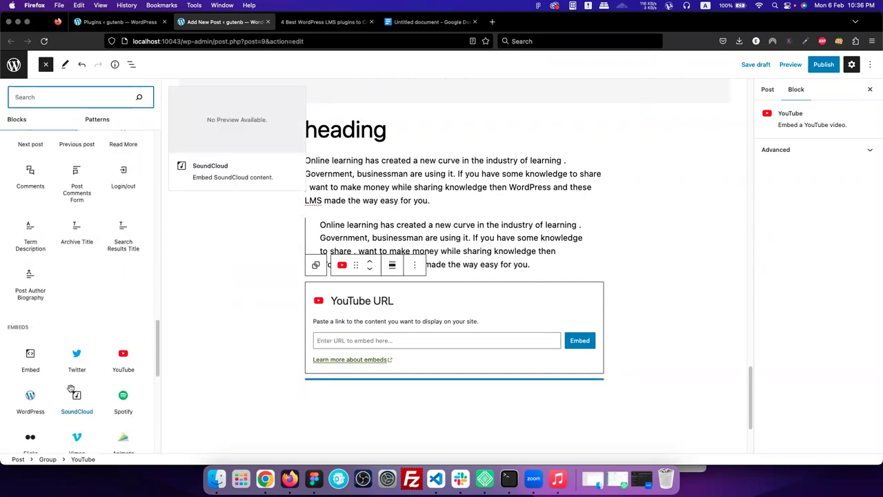
{"action": "left_click", "coordinate": [32, 366]}
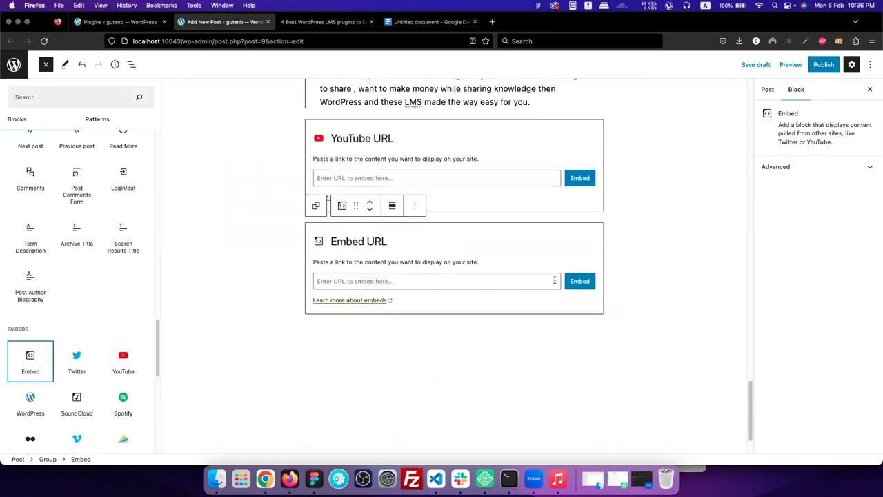
{"action": "left_click", "coordinate": [583, 281]}
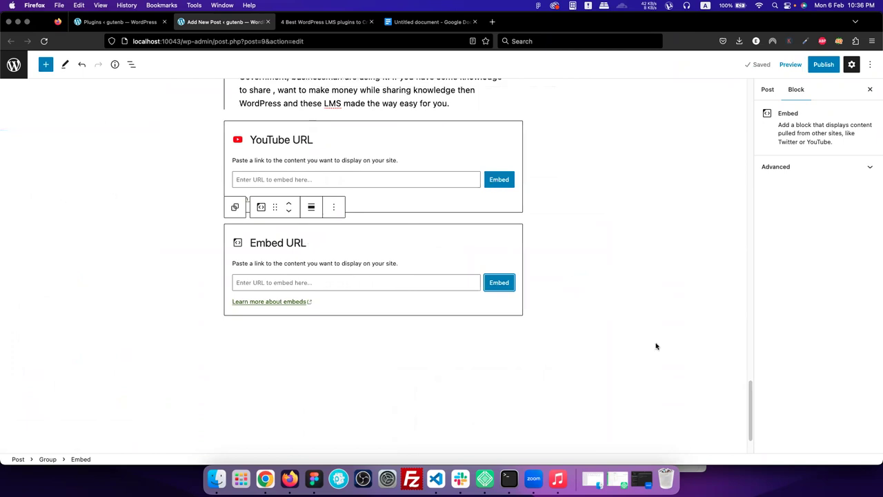
- Look through the available blocks and insert a List block below the Embed block
{"action": "left_click", "coordinate": [46, 64]}
{"action": "scroll", "coordinate": [65, 319], "scroll_direction": "down", "scroll_amount": 18}
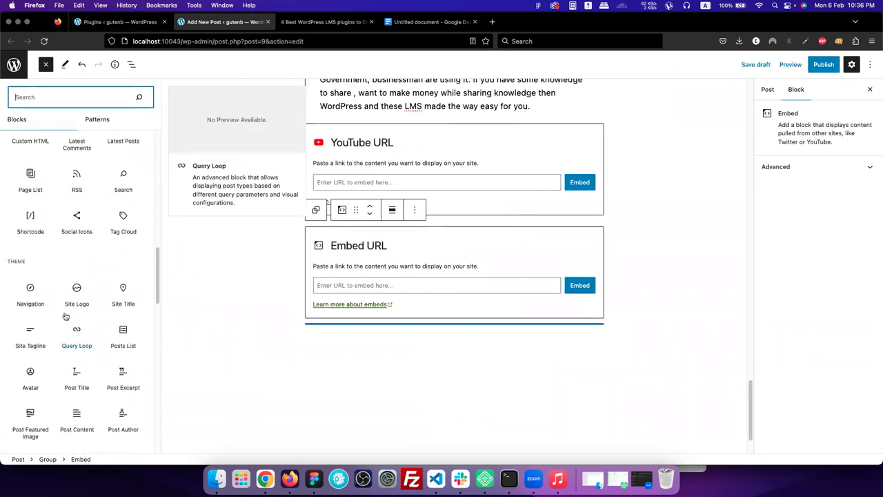
{"action": "scroll", "coordinate": [86, 323], "scroll_direction": "down", "scroll_amount": 10}
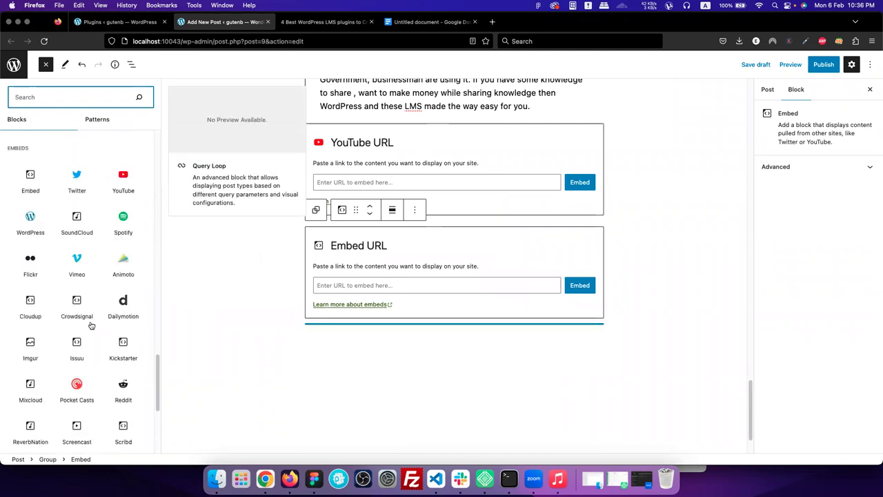
{"action": "scroll", "coordinate": [92, 325], "scroll_direction": "down", "scroll_amount": 4}
{"action": "scroll", "coordinate": [91, 325], "scroll_direction": "up", "scroll_amount": 20}
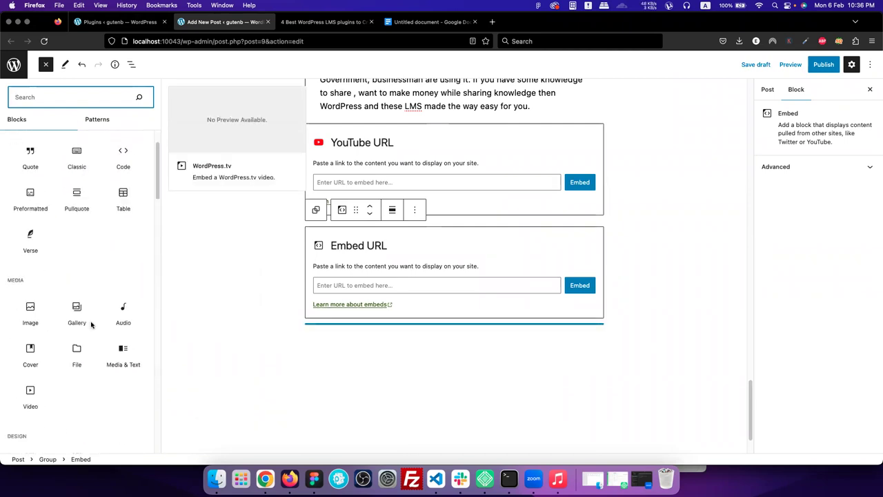
{"action": "scroll", "coordinate": [91, 325], "scroll_direction": "up", "scroll_amount": 2}
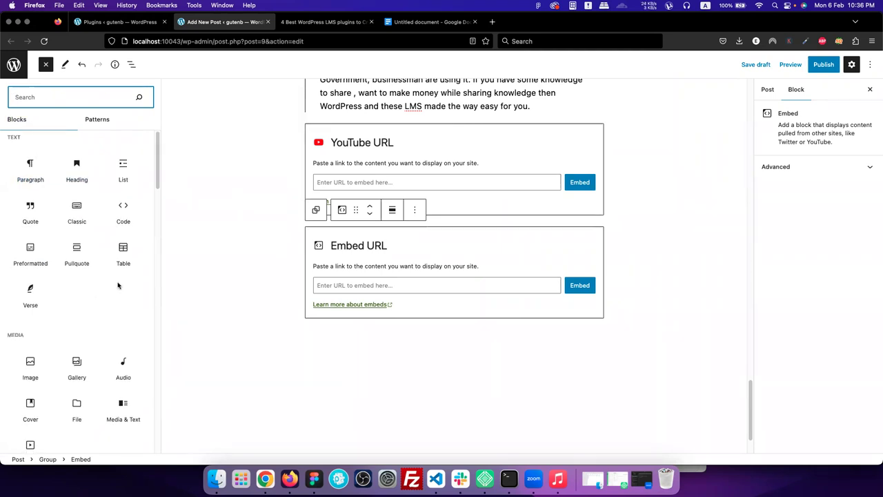
{"action": "scroll", "coordinate": [37, 372], "scroll_direction": "down", "scroll_amount": 3}
{"action": "scroll", "coordinate": [36, 372], "scroll_direction": "down", "scroll_amount": 3}
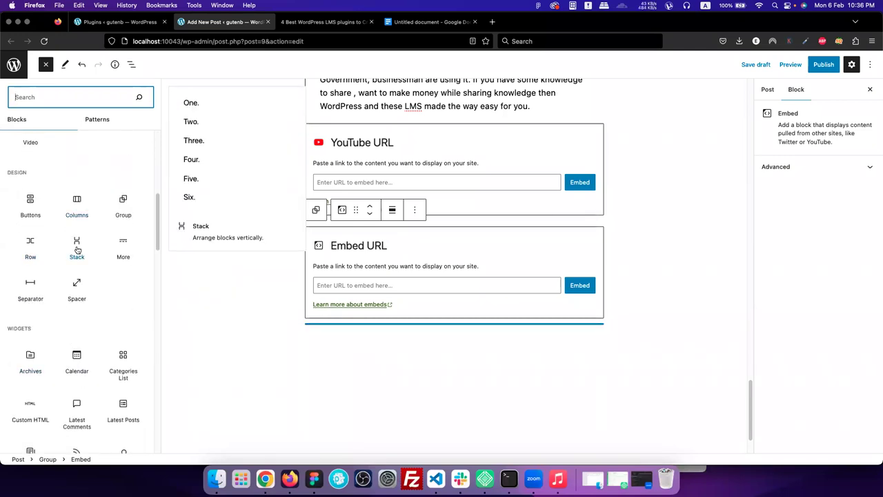
{"action": "scroll", "coordinate": [81, 285], "scroll_direction": "up", "scroll_amount": 5}
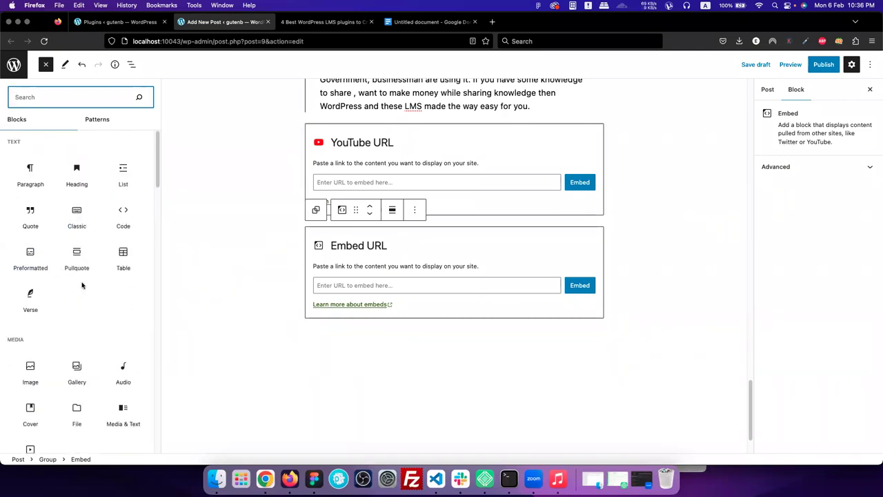
{"action": "left_click", "coordinate": [124, 173]}
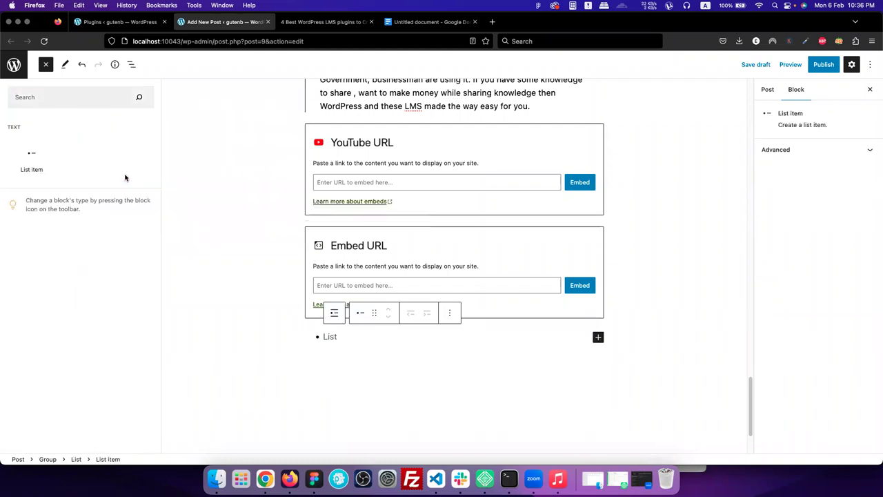
- Fill the list with the items "list 1", "list 2" and "list 3", and start an empty fourth item
{"action": "left_click", "coordinate": [343, 339]}
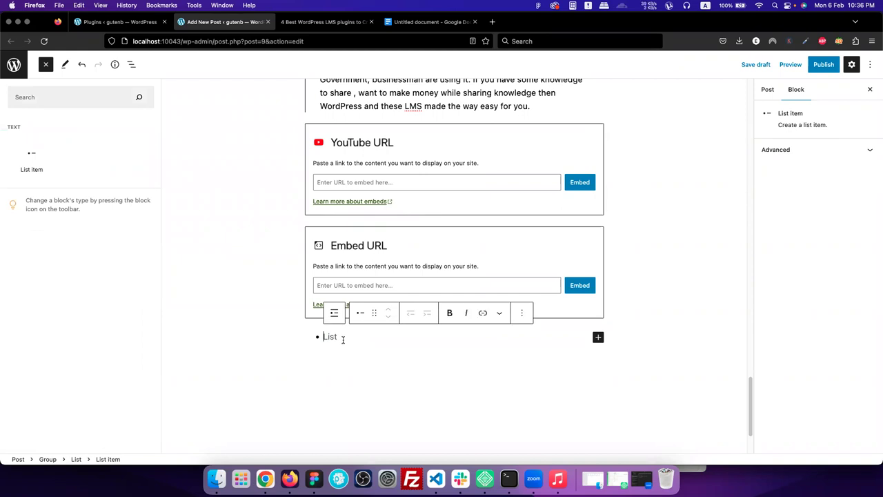
{"action": "type", "text": "list 1"}
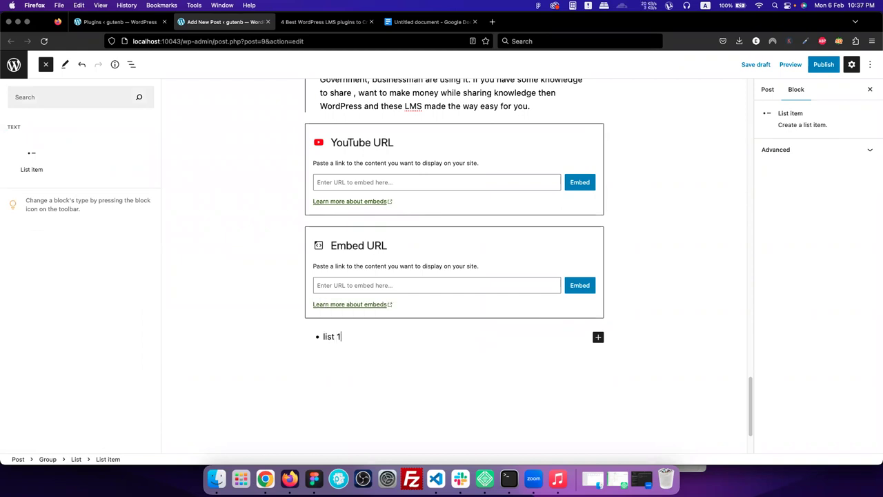
{"action": "key", "text": "Return"}
{"action": "type", "text": "list 2"}
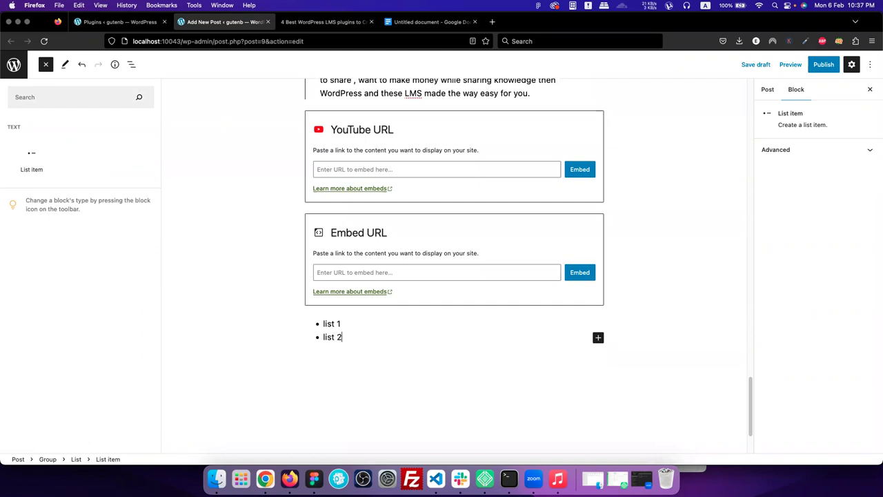
{"action": "key", "text": "Return"}
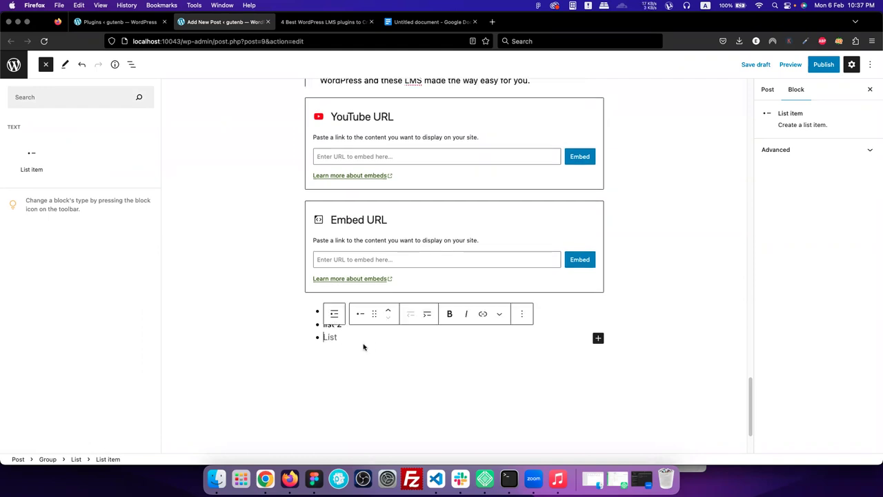
{"action": "type", "text": "list"}
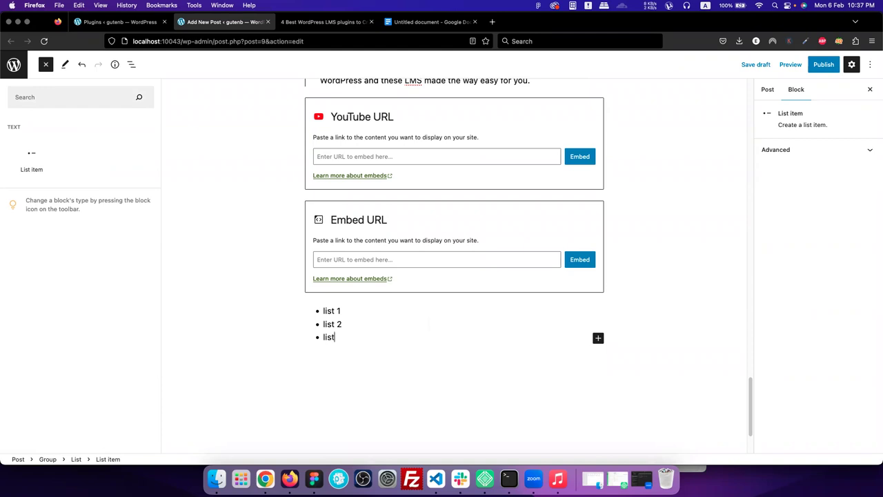
{"action": "type", "text": " 3"}
{"action": "key", "text": "Return"}
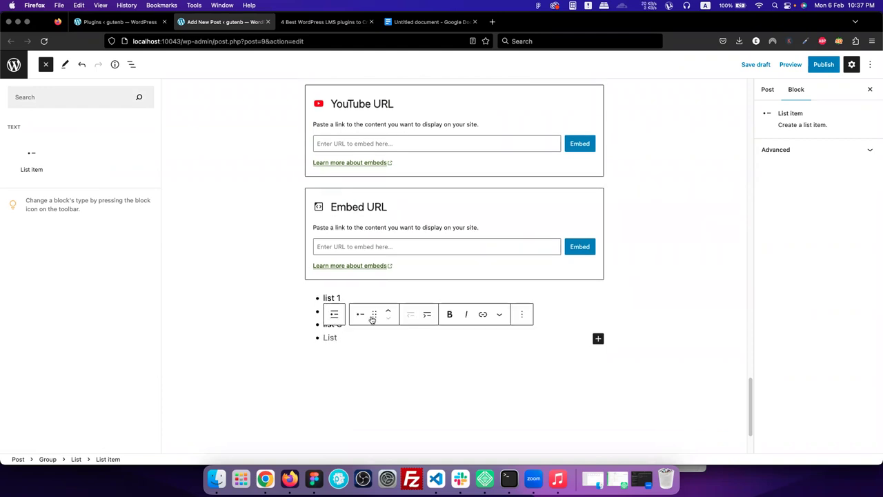
- Try ordered numbering on the whole List block and switch it back to an unordered list
{"action": "left_click", "coordinate": [337, 297]}
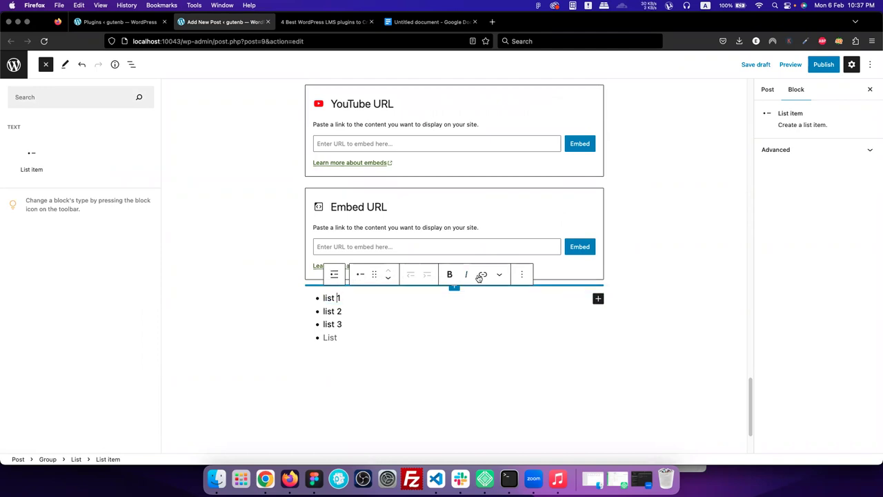
{"action": "left_click", "coordinate": [334, 274]}
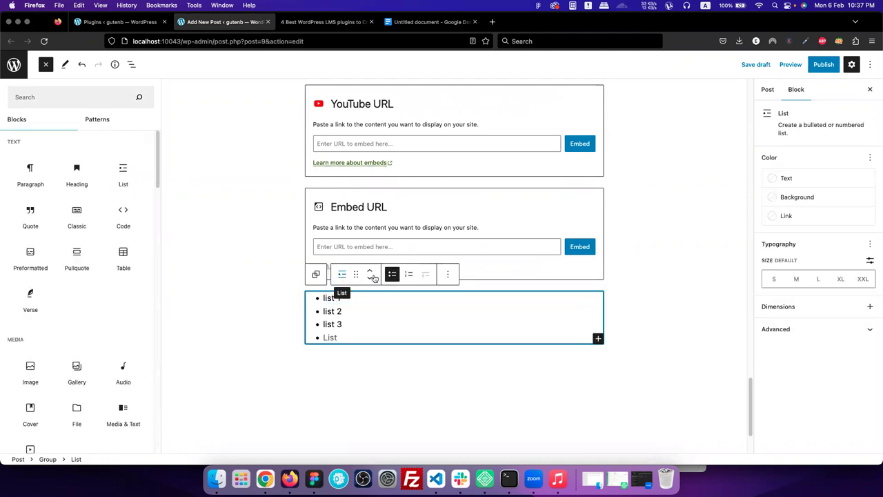
{"action": "left_click", "coordinate": [411, 275]}
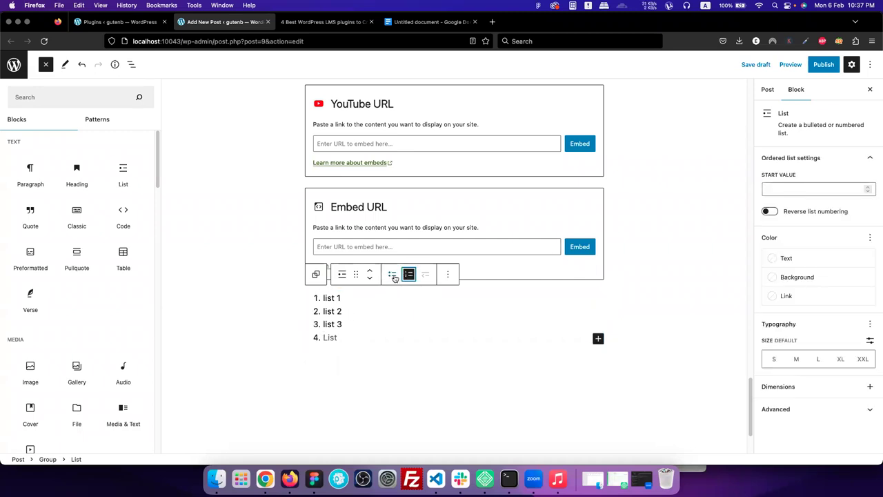
{"action": "left_click", "coordinate": [394, 276]}
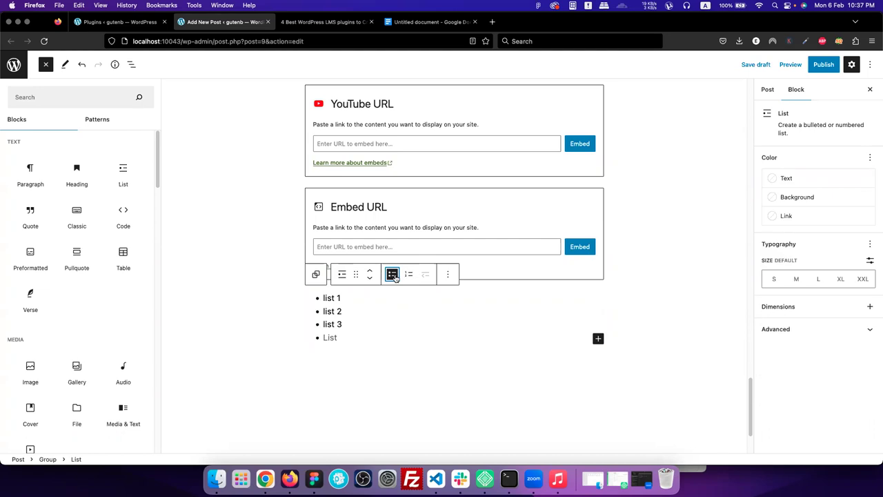
- Look at the block options available for the empty fourth list item
{"action": "left_click", "coordinate": [366, 333]}
{"action": "left_click", "coordinate": [522, 314]}
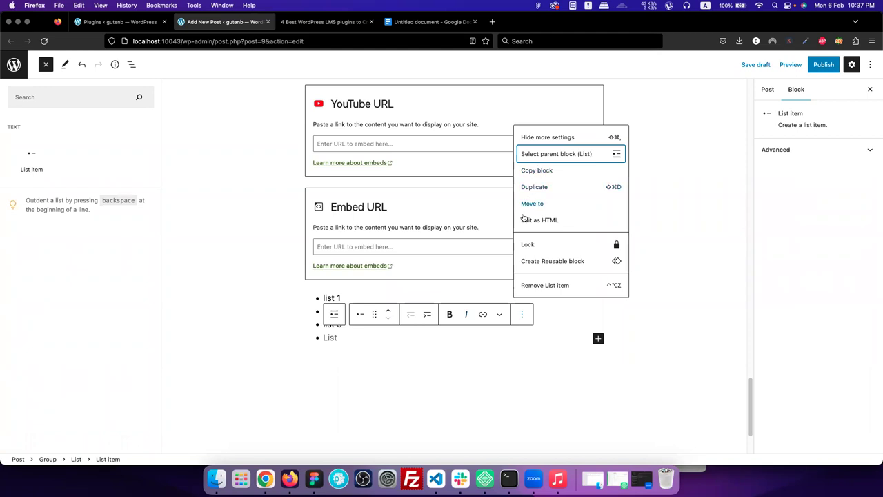
{"action": "left_click", "coordinate": [365, 339]}
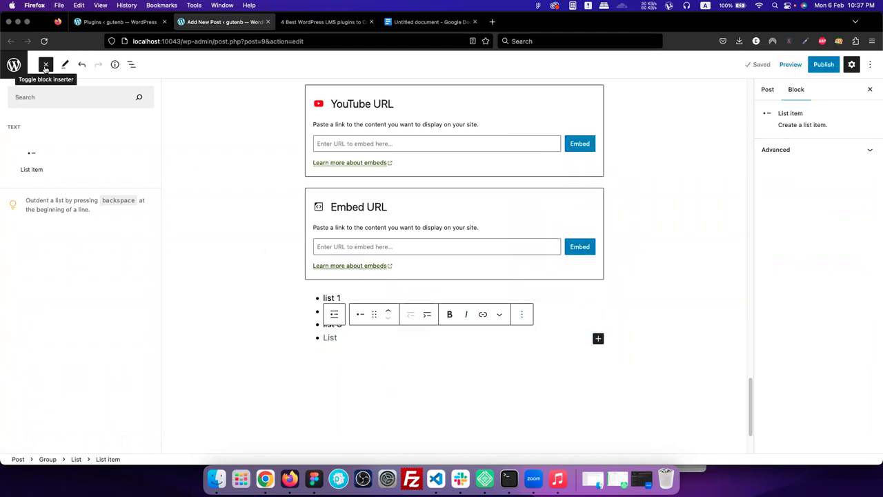
- Insert a Code block below the spacer and enter "css{}" with the closing brace on its own line
{"action": "left_click", "coordinate": [45, 66]}
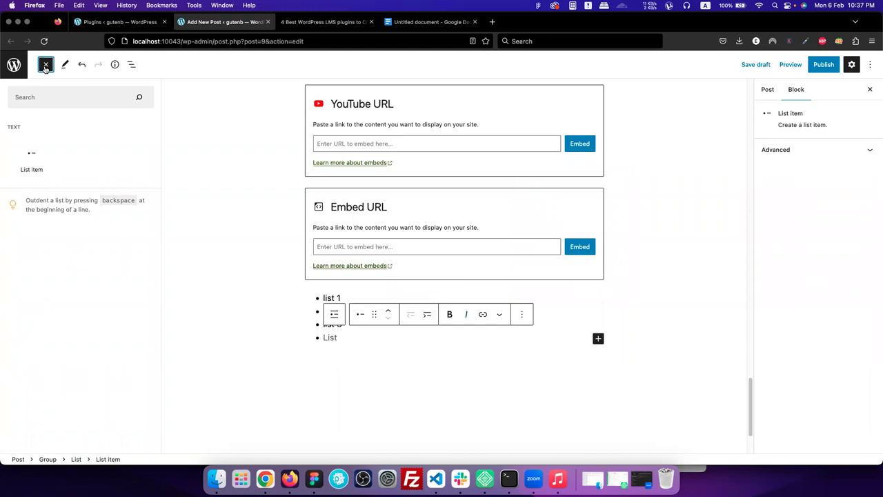
{"action": "left_click", "coordinate": [414, 373]}
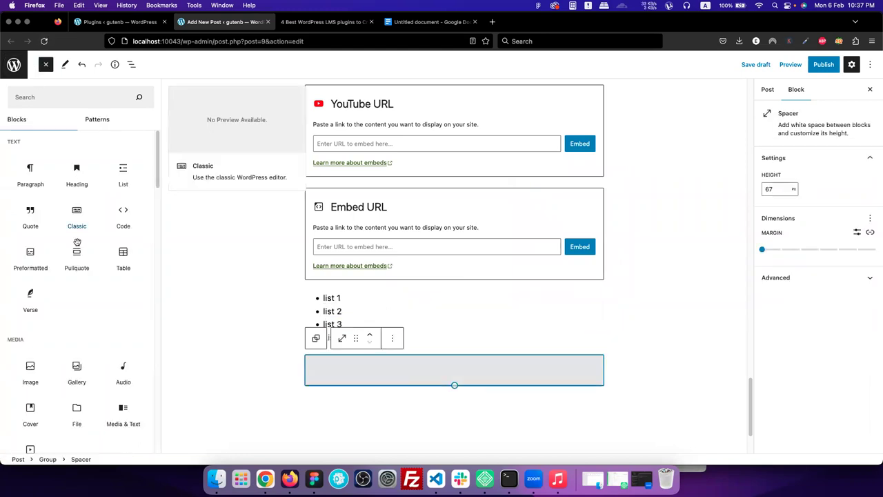
{"action": "left_click", "coordinate": [123, 217]}
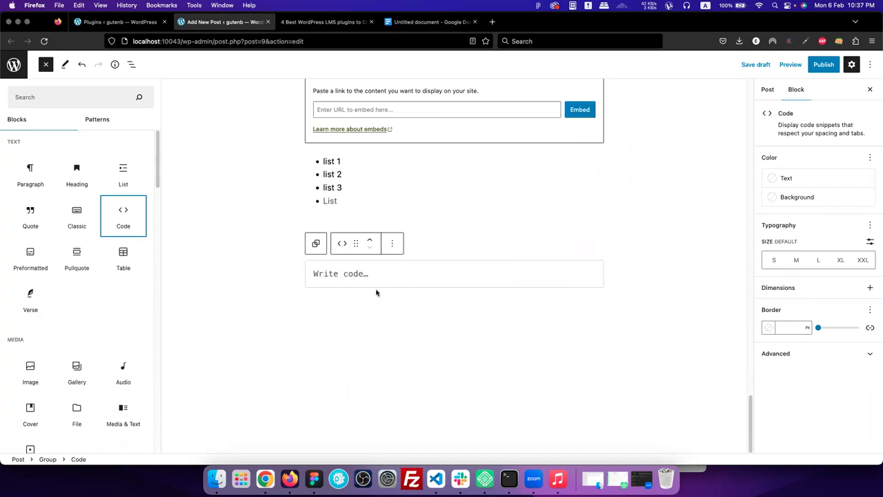
{"action": "left_click", "coordinate": [367, 278]}
{"action": "type", "text": "css{}"}
{"action": "key", "text": "Return"}
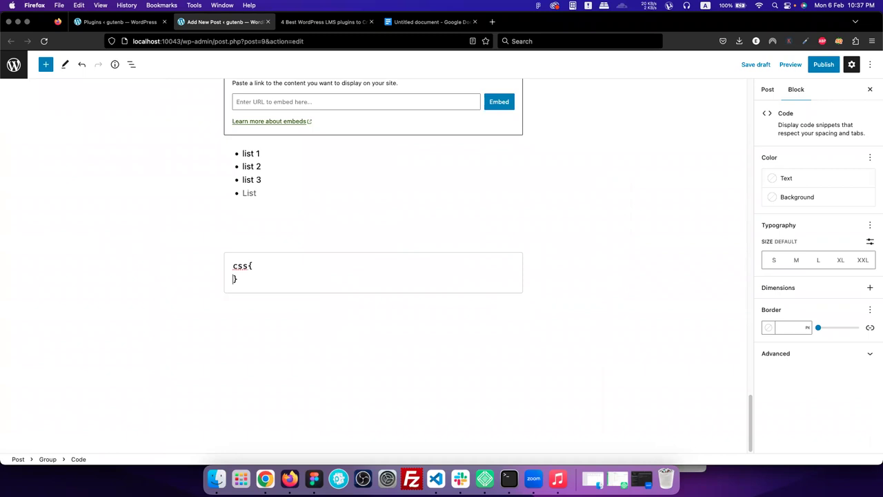
{"action": "left_click", "coordinate": [592, 377]}
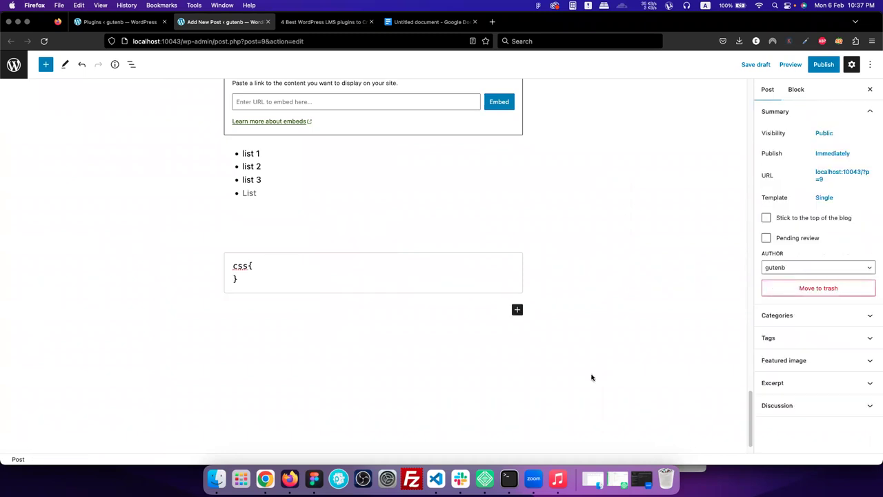
- Search the blocks for "short" and insert a Shortcode block between the spacer and the Code block
{"action": "left_click", "coordinate": [309, 264]}
{"action": "left_click", "coordinate": [504, 219]}
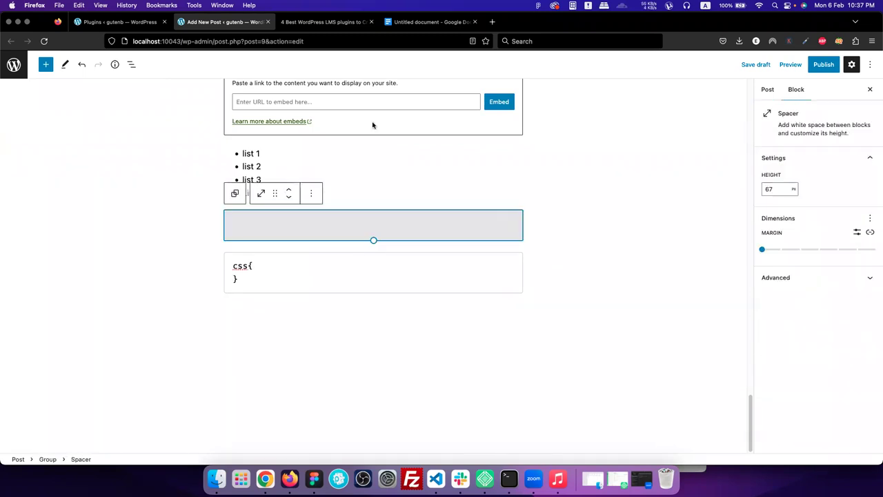
{"action": "left_click", "coordinate": [46, 66]}
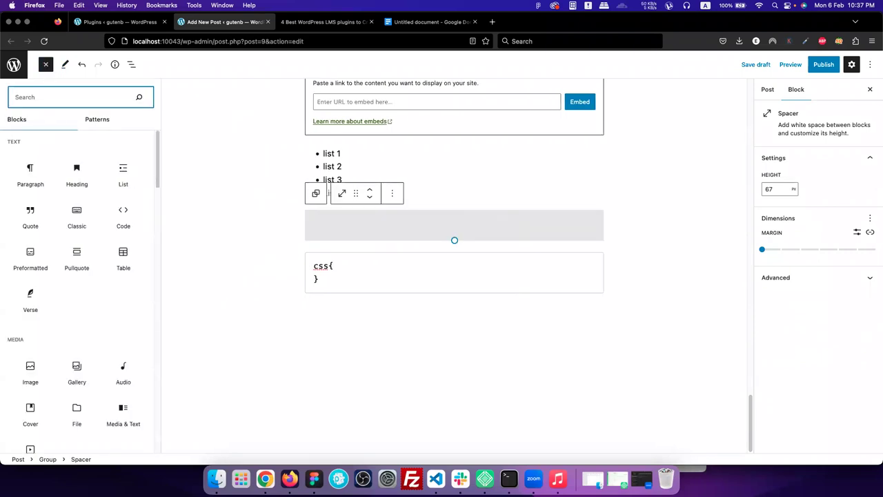
{"action": "type", "text": "short"}
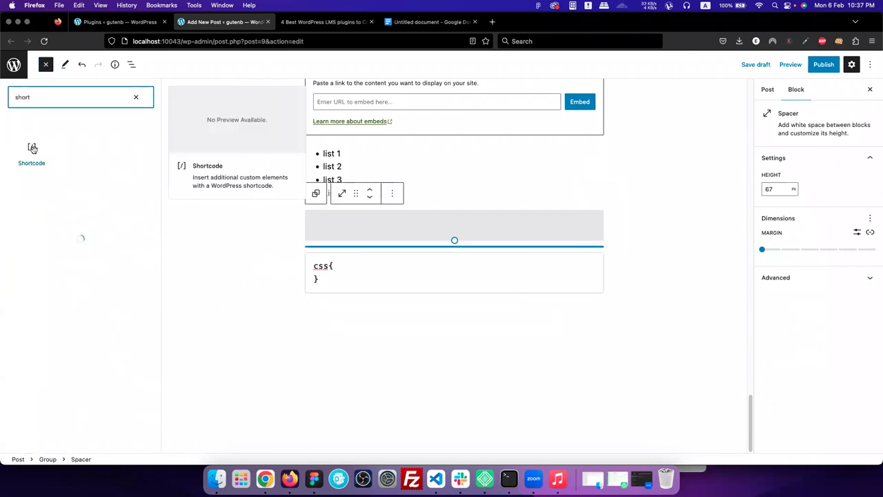
{"action": "left_click", "coordinate": [33, 148]}
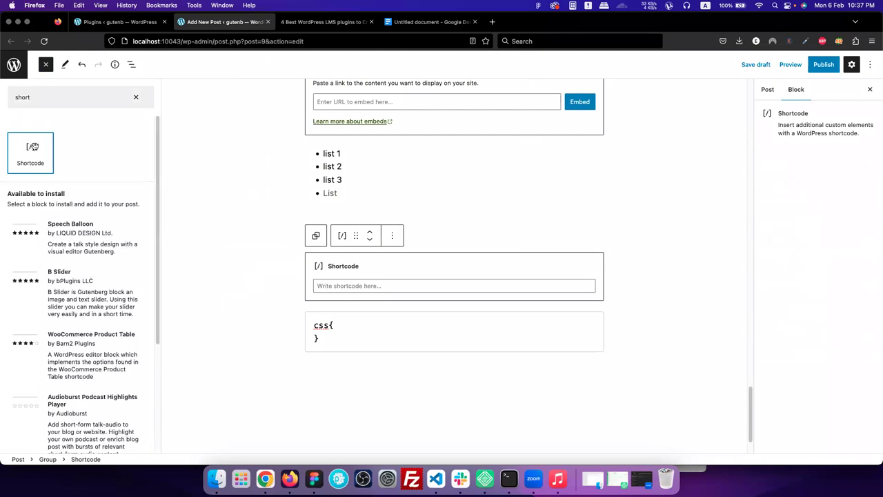
{"action": "left_click", "coordinate": [49, 97]}
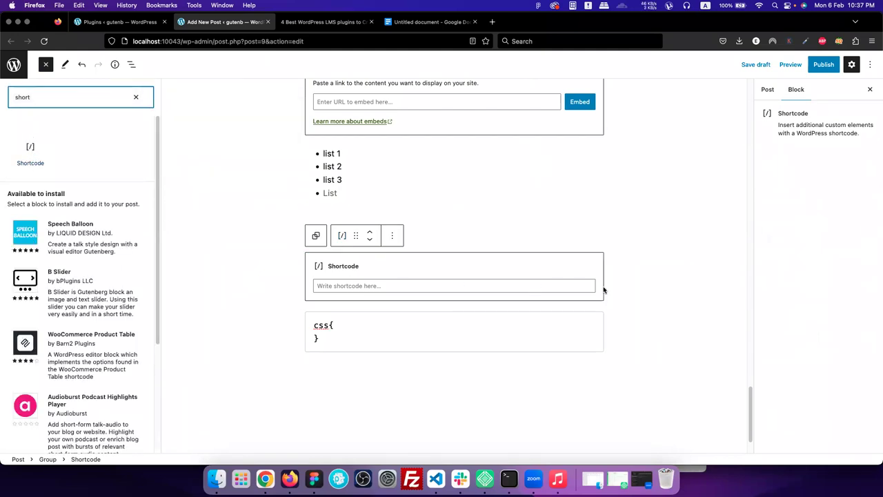
{"action": "left_click", "coordinate": [661, 290]}
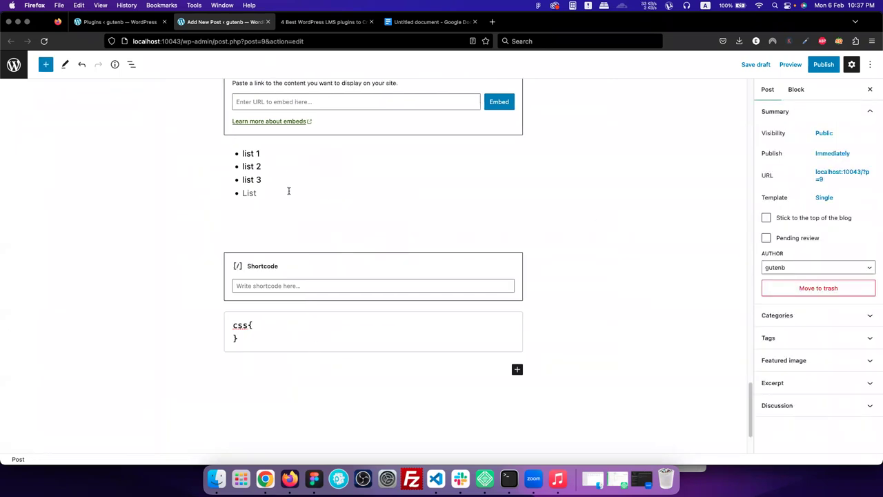
- Insert an empty block directly after the purple Heading block
{"action": "scroll", "coordinate": [288, 191], "scroll_direction": "up", "scroll_amount": 15}
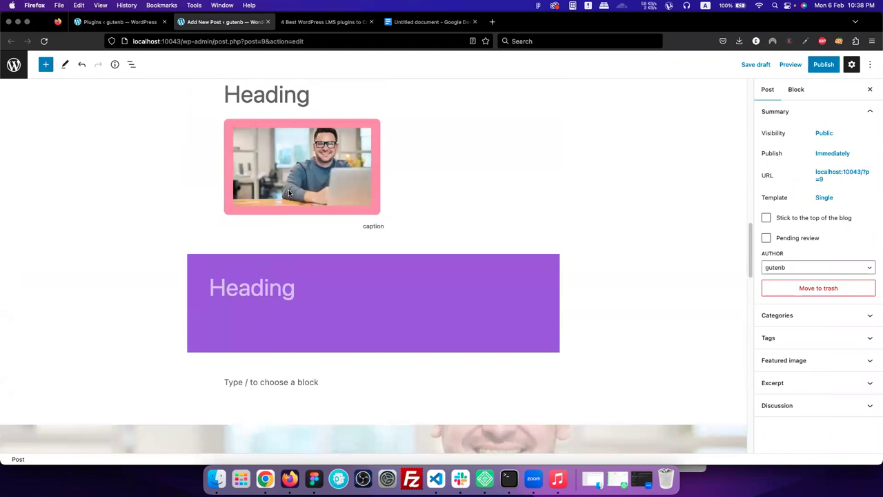
{"action": "scroll", "coordinate": [289, 191], "scroll_direction": "down", "scroll_amount": 10}
{"action": "scroll", "coordinate": [290, 192], "scroll_direction": "up", "scroll_amount": 2}
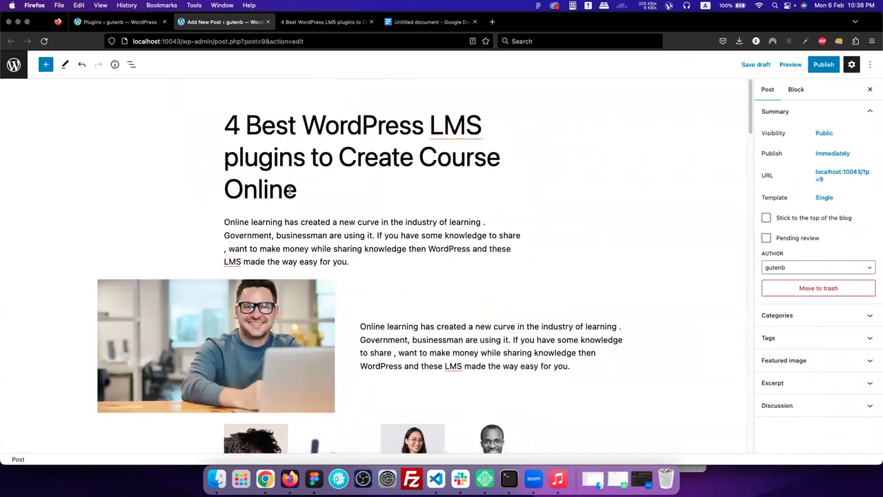
{"action": "scroll", "coordinate": [290, 192], "scroll_direction": "down", "scroll_amount": 5}
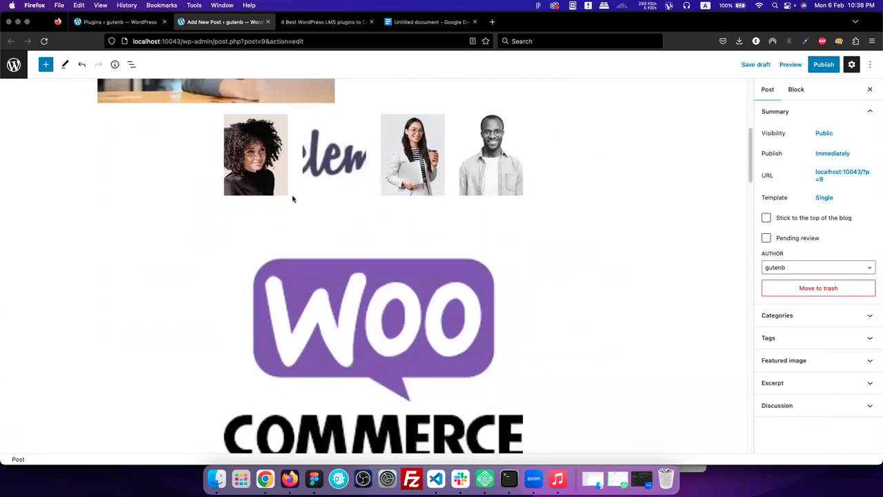
{"action": "scroll", "coordinate": [296, 202], "scroll_direction": "down", "scroll_amount": 7}
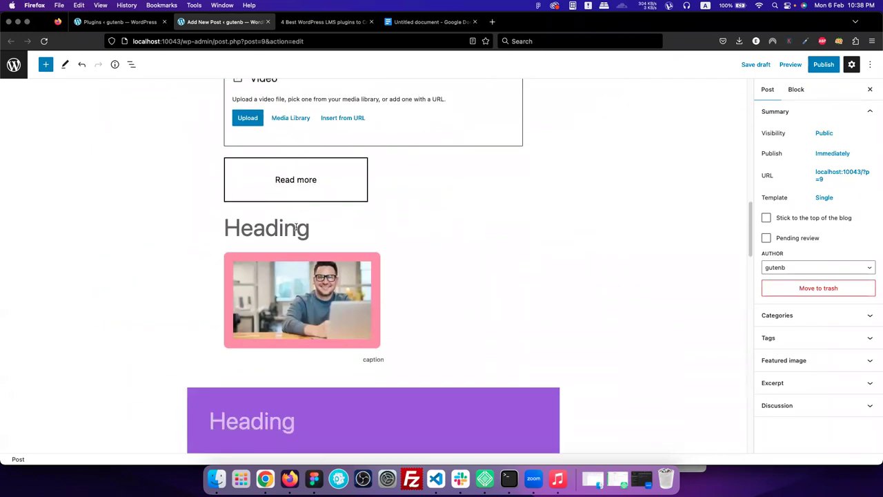
{"action": "left_click", "coordinate": [379, 424]}
{"action": "scroll", "coordinate": [515, 288], "scroll_direction": "down", "scroll_amount": 2}
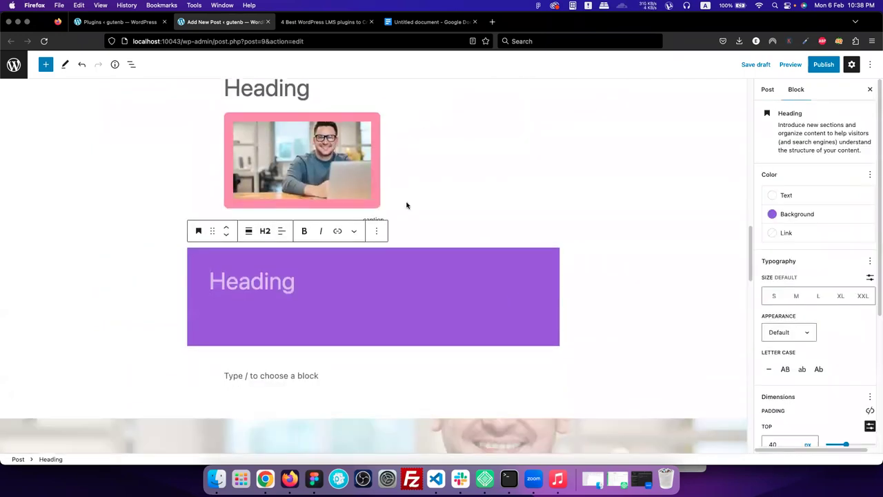
{"action": "left_click", "coordinate": [378, 232]}
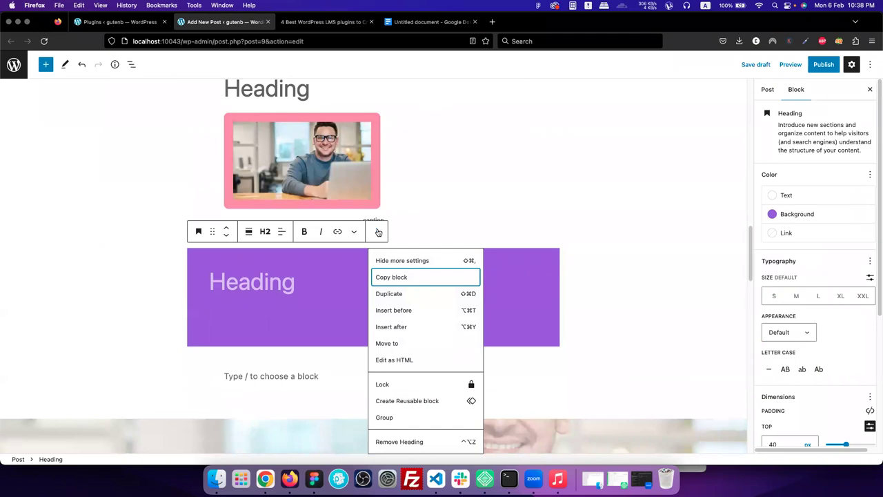
{"action": "left_click", "coordinate": [401, 329]}
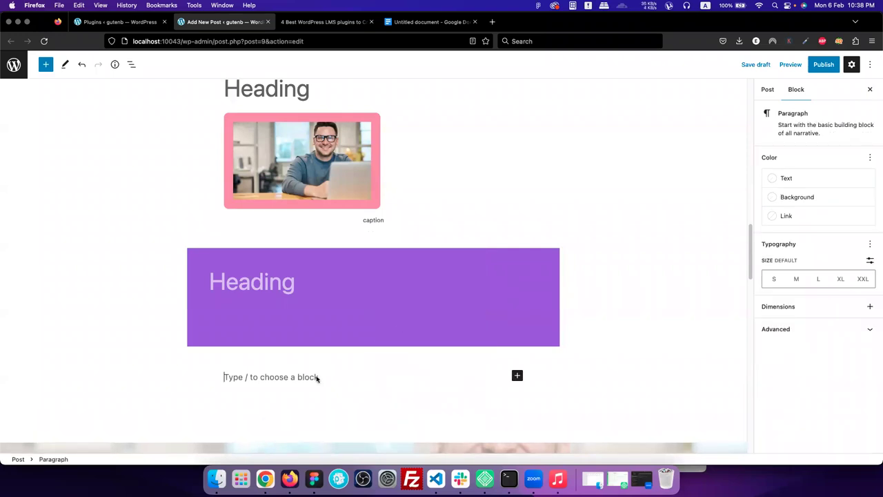
- Insert an empty block directly before the purple Heading block
{"action": "left_click", "coordinate": [316, 302]}
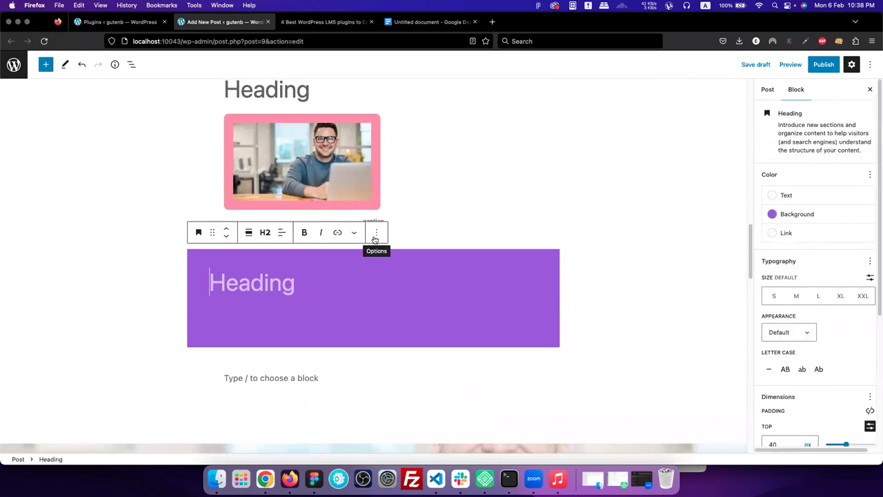
{"action": "left_click", "coordinate": [377, 239]}
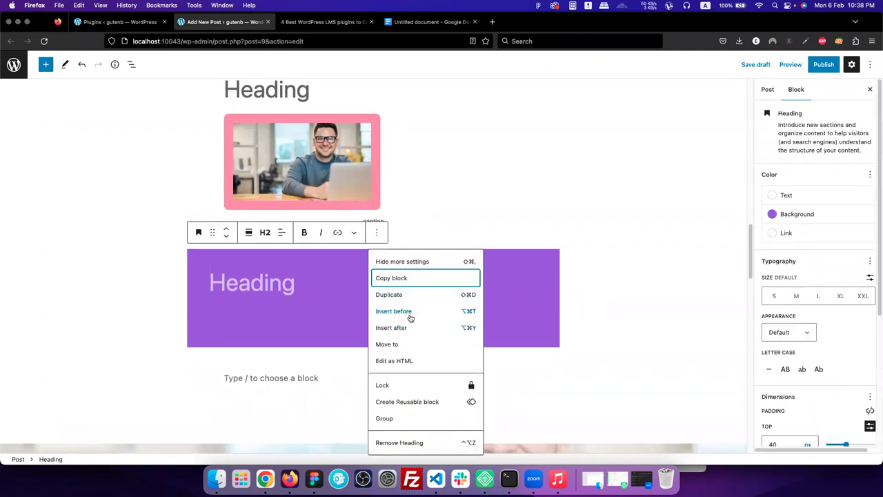
{"action": "left_click", "coordinate": [410, 311]}
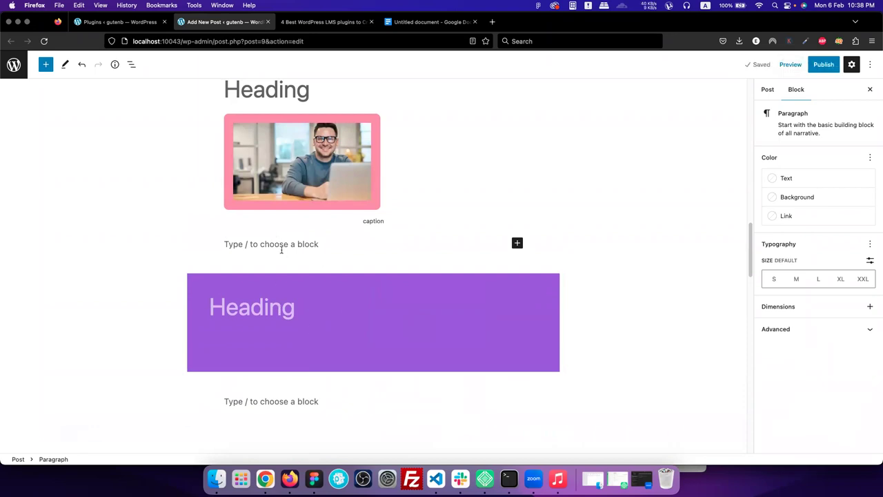
{"action": "scroll", "coordinate": [322, 306], "scroll_direction": "down", "scroll_amount": 1}
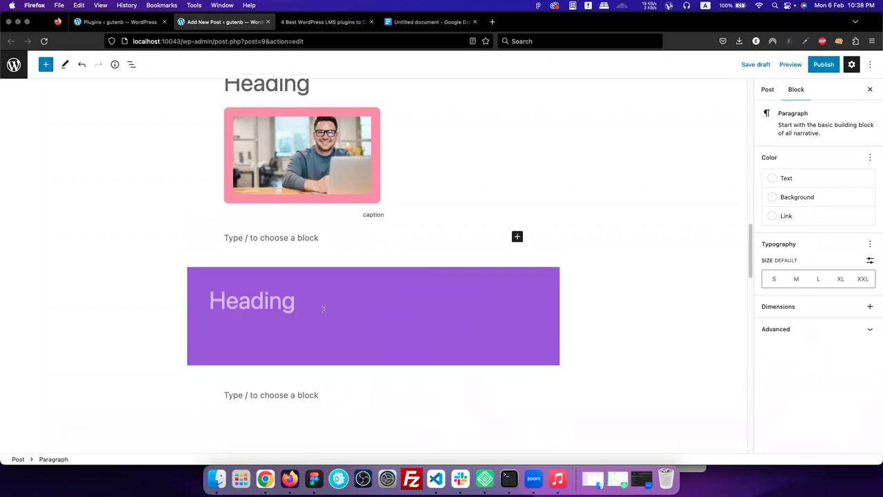
{"action": "left_click", "coordinate": [310, 390]}
{"action": "left_click", "coordinate": [297, 234]}
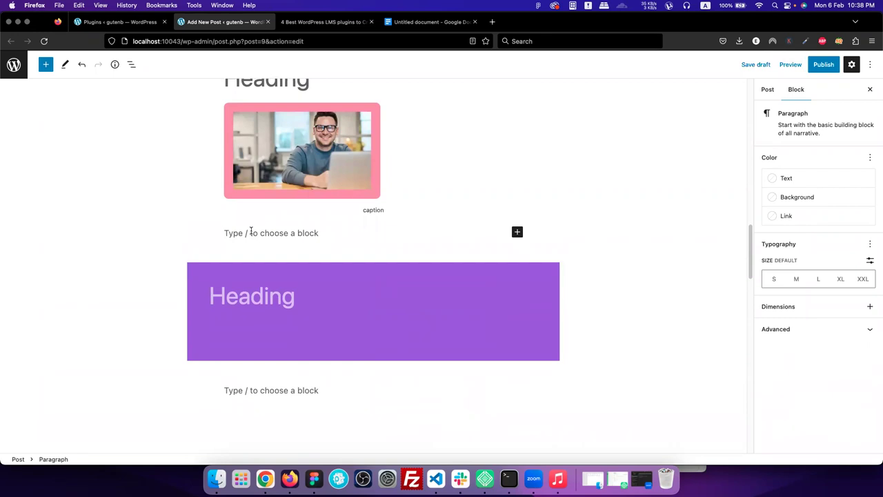
{"action": "scroll", "coordinate": [145, 115], "scroll_direction": "down", "scroll_amount": 1}
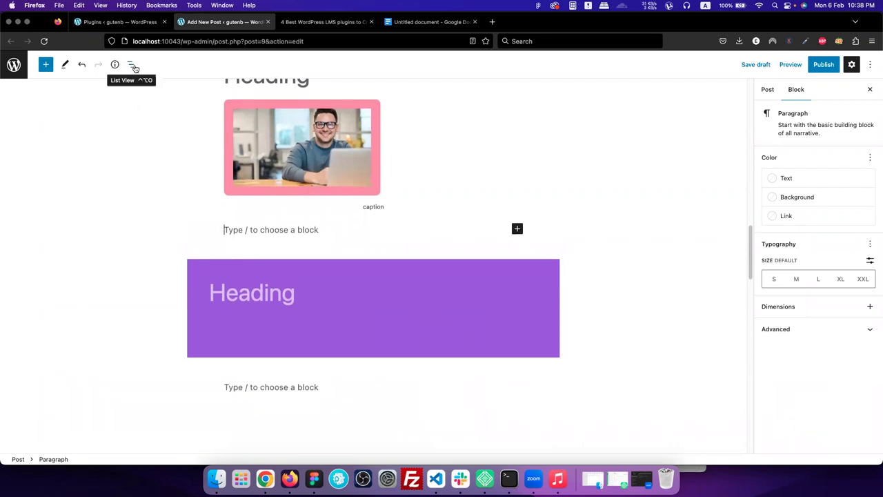
- Show the List View and remove the empty Paragraph blocks directly before and after the purple Heading
{"action": "left_click", "coordinate": [133, 65]}
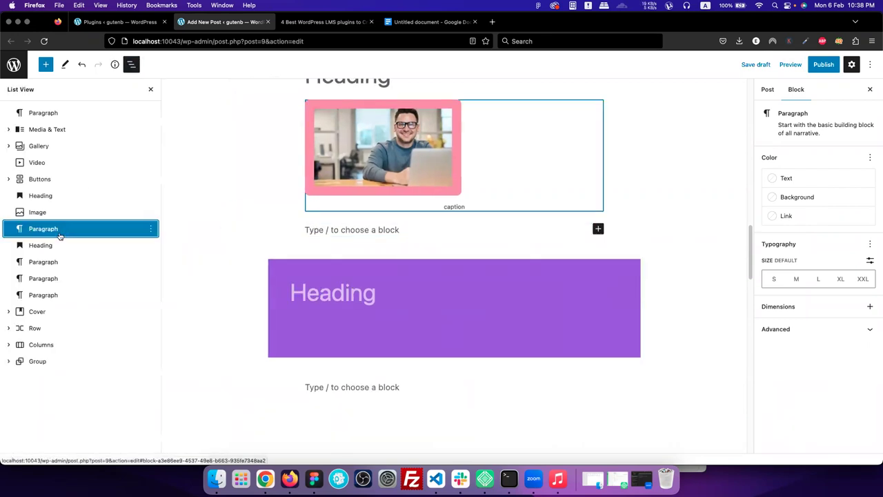
{"action": "left_click", "coordinate": [51, 261]}
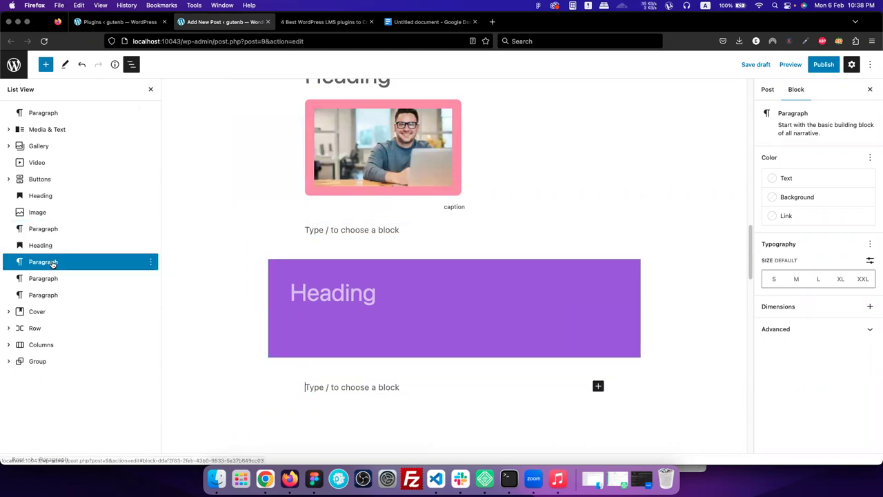
{"action": "left_click", "coordinate": [152, 227]}
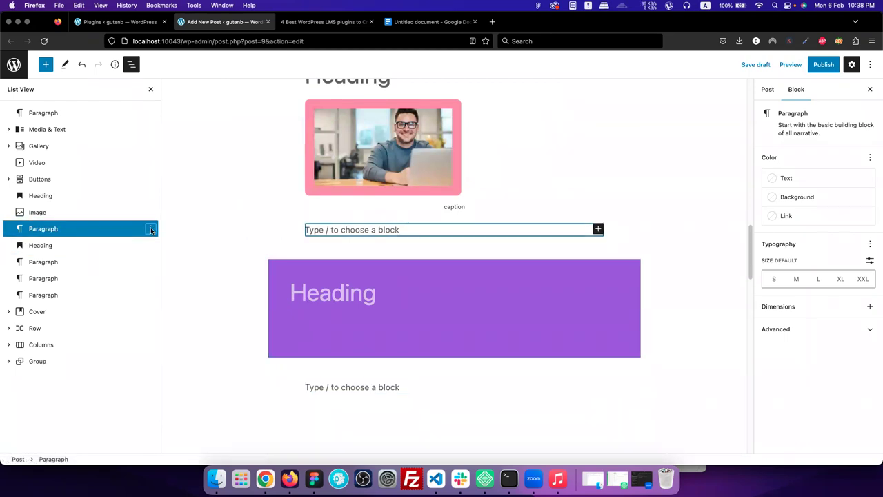
{"action": "left_click", "coordinate": [151, 229]}
{"action": "left_click", "coordinate": [171, 433]}
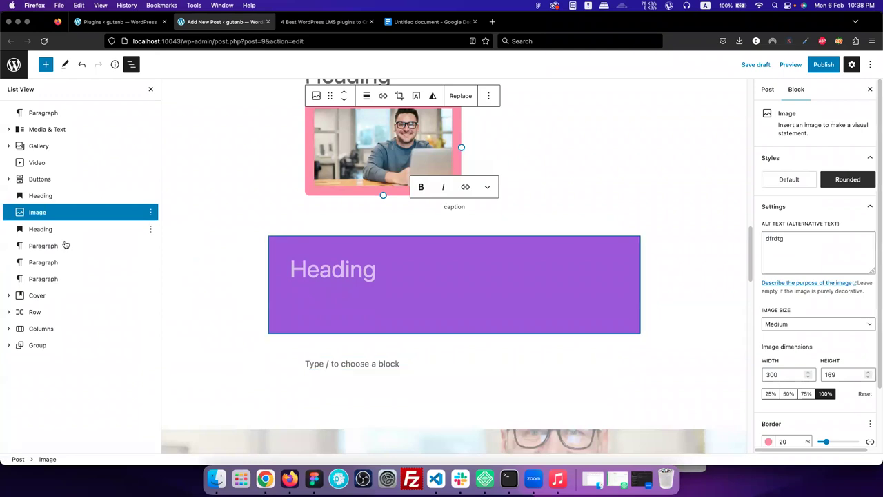
{"action": "left_click", "coordinate": [67, 247]}
{"action": "left_click", "coordinate": [151, 249]}
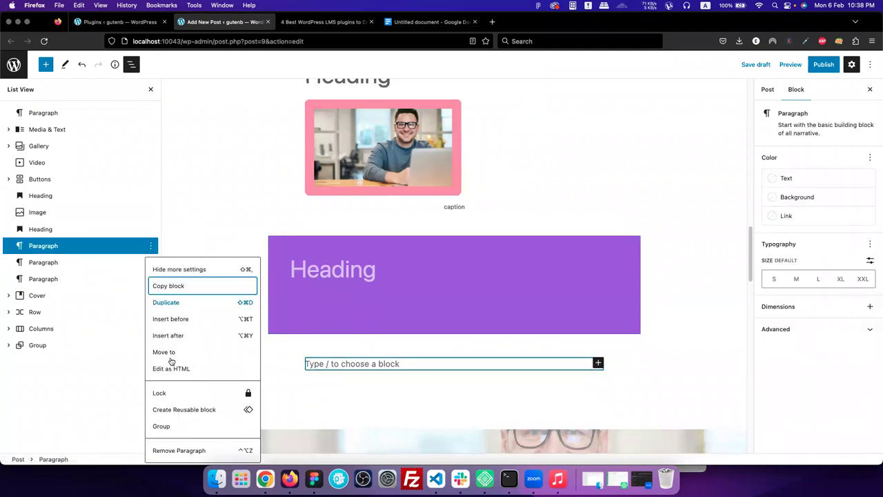
{"action": "left_click", "coordinate": [183, 449]}
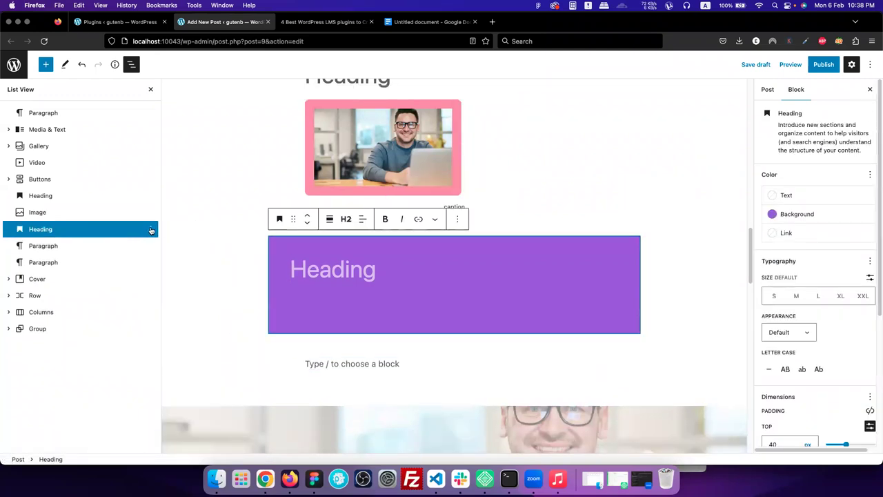
- Look at the block options of the purple Heading in the List View and return to its text
{"action": "left_click", "coordinate": [151, 230]}
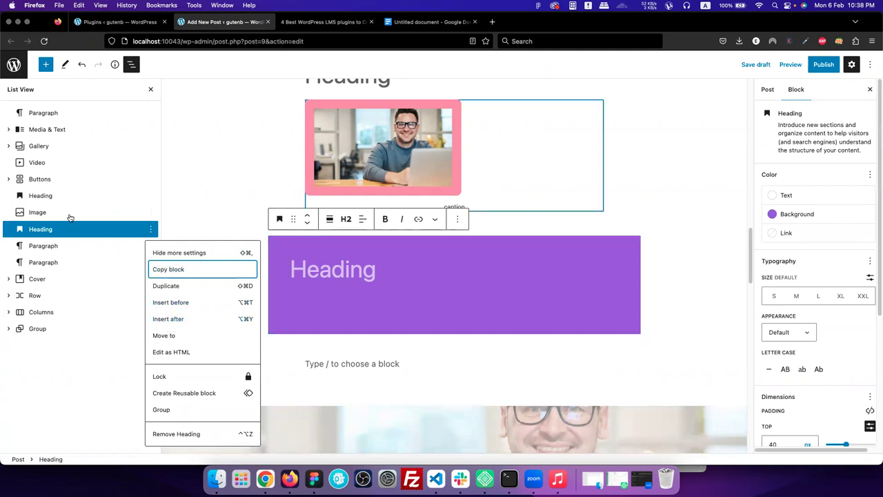
{"action": "left_click", "coordinate": [463, 258]}
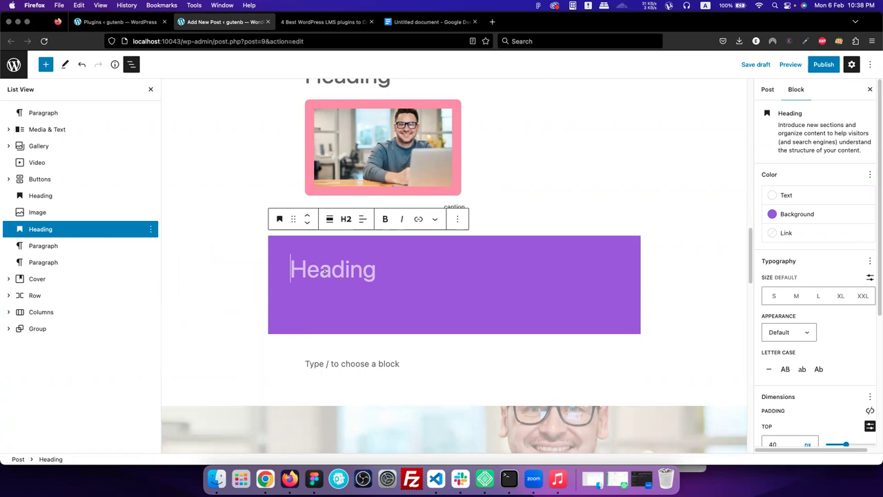
{"action": "scroll", "coordinate": [325, 271], "scroll_direction": "down", "scroll_amount": 1}
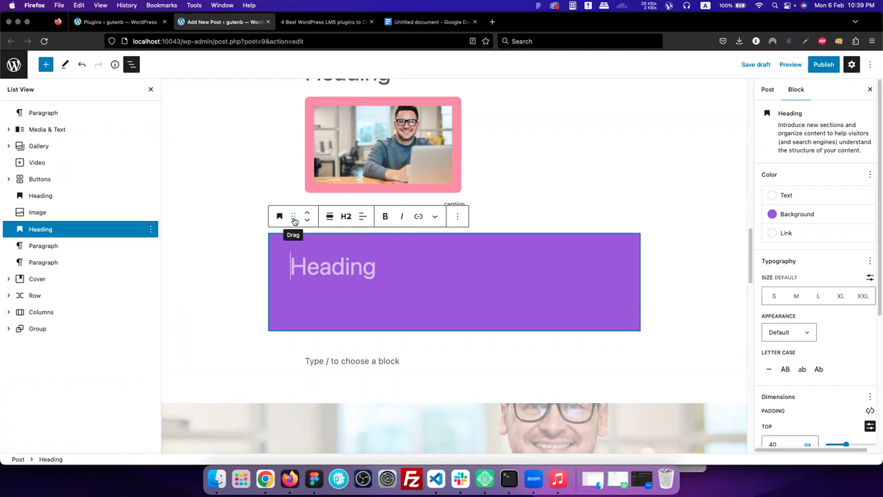
- Move the purple Heading block up in the post, placing it between the Media & Text block and the Gallery
{"action": "left_click_drag", "start_coordinate": [294, 218], "coordinate": [338, 161]}
{"action": "scroll", "coordinate": [343, 181], "scroll_direction": "down", "scroll_amount": 2}
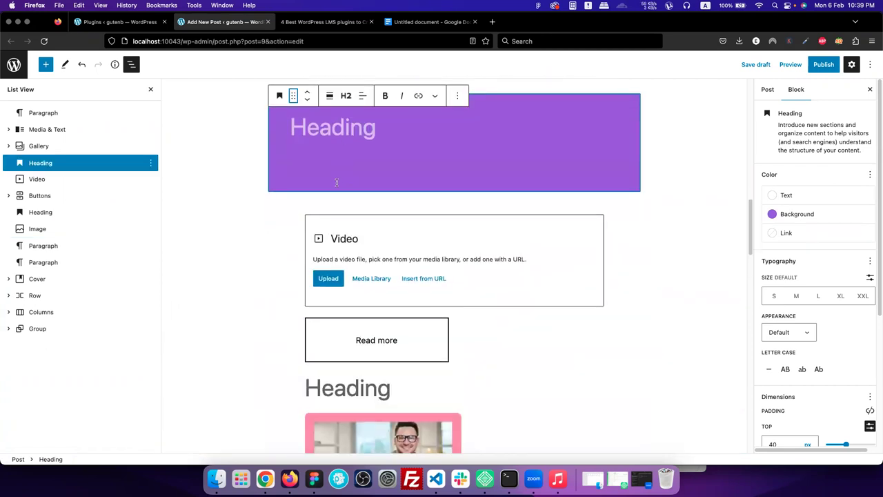
{"action": "scroll", "coordinate": [311, 262], "scroll_direction": "up", "scroll_amount": 5}
{"action": "left_click_drag", "start_coordinate": [294, 305], "coordinate": [308, 163]}
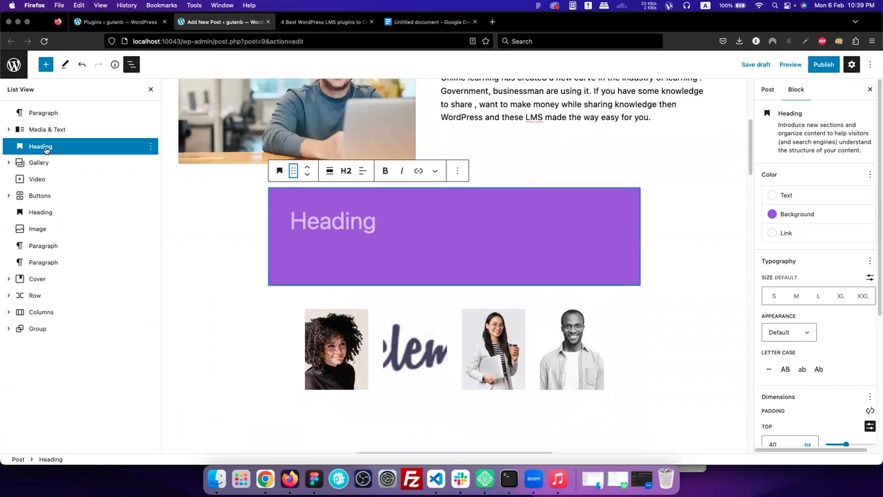
- Move the purple Heading in the List View into the Cover block, between its Paragraph and the "fdgfdg" heading, and check its placement
{"action": "left_click_drag", "start_coordinate": [46, 149], "coordinate": [52, 237]}
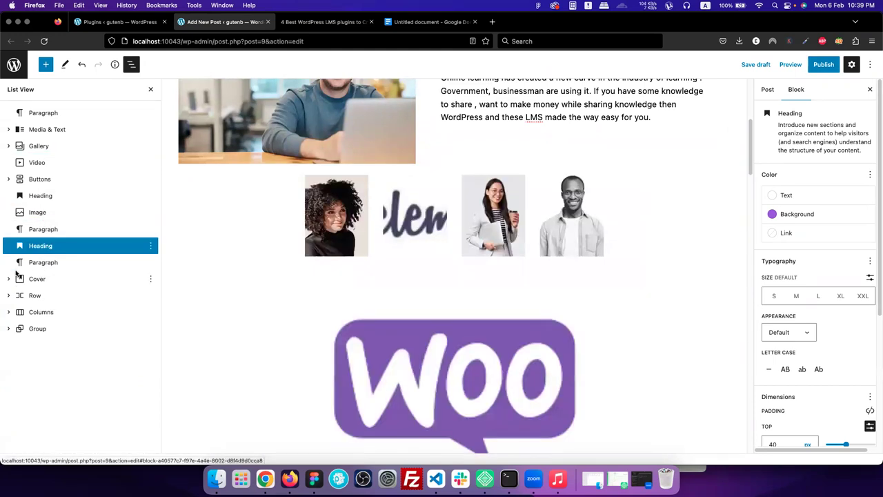
{"action": "left_click", "coordinate": [9, 279]}
{"action": "left_click_drag", "start_coordinate": [41, 246], "coordinate": [52, 289]}
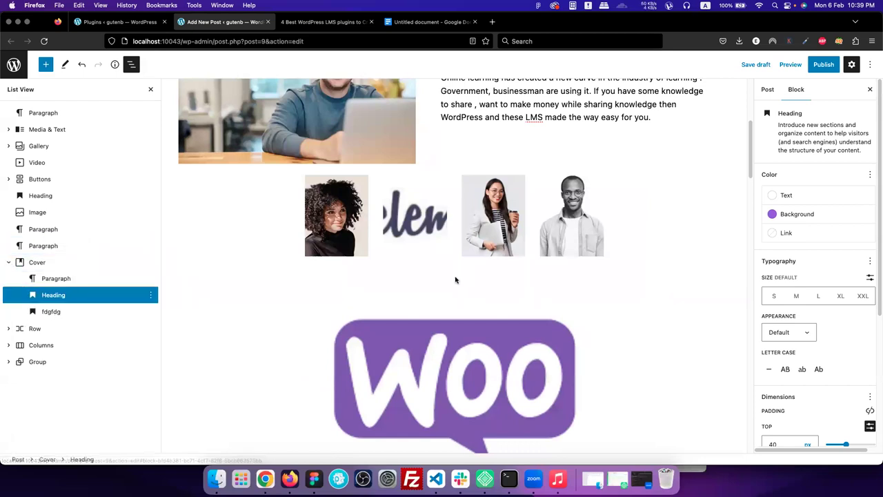
{"action": "scroll", "coordinate": [455, 280], "scroll_direction": "down", "scroll_amount": 5}
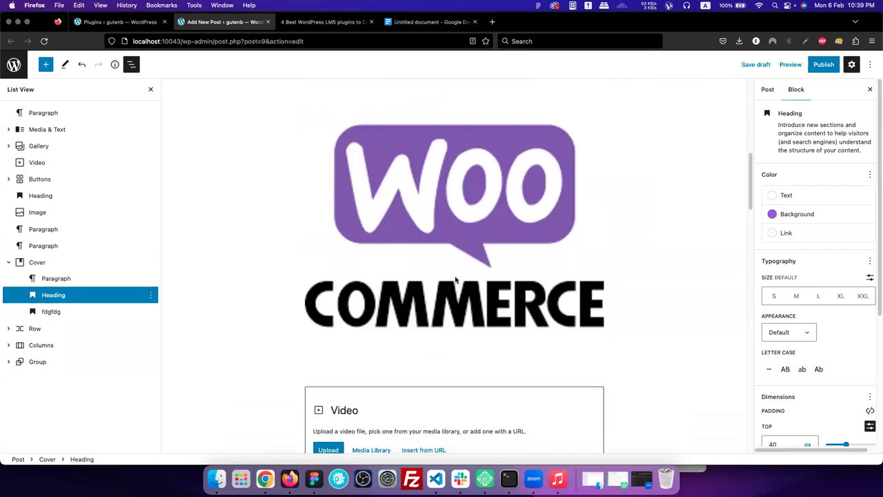
{"action": "scroll", "coordinate": [455, 276], "scroll_direction": "down", "scroll_amount": 4}
{"action": "scroll", "coordinate": [454, 276], "scroll_direction": "down", "scroll_amount": 6}
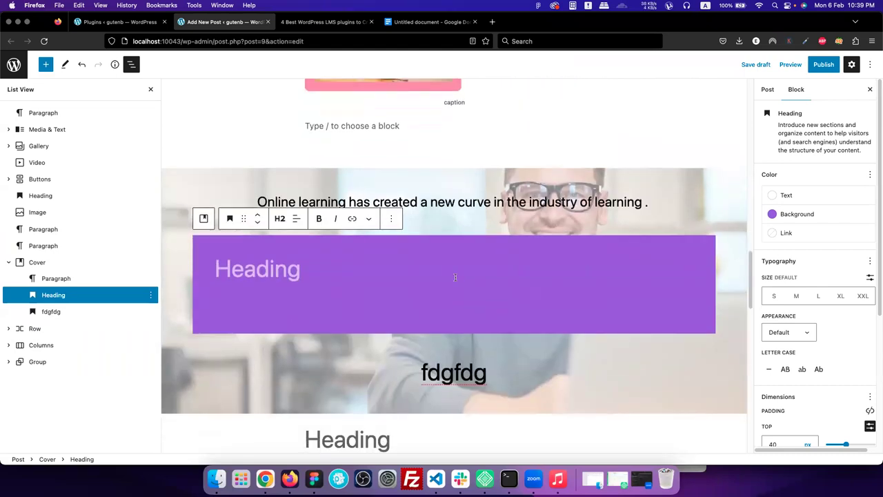
{"action": "scroll", "coordinate": [455, 277], "scroll_direction": "down", "scroll_amount": 15}
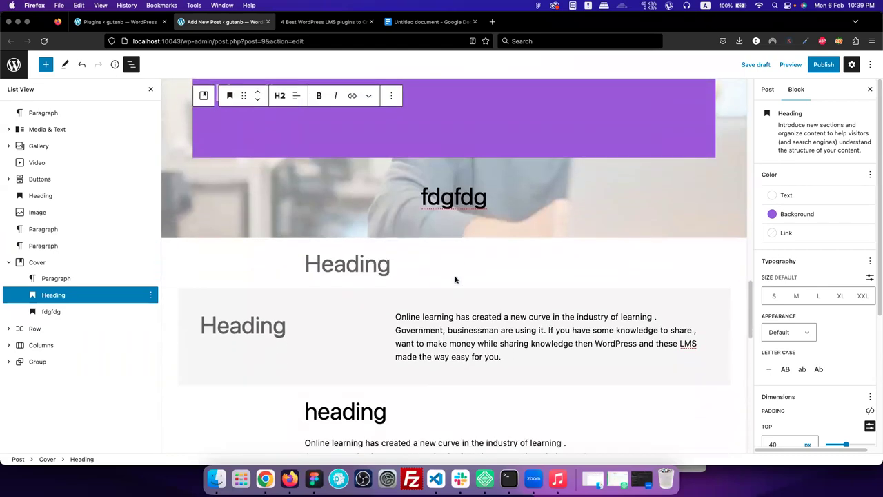
{"action": "scroll", "coordinate": [455, 278], "scroll_direction": "up", "scroll_amount": 10}
{"action": "scroll", "coordinate": [454, 279], "scroll_direction": "up", "scroll_amount": 12}
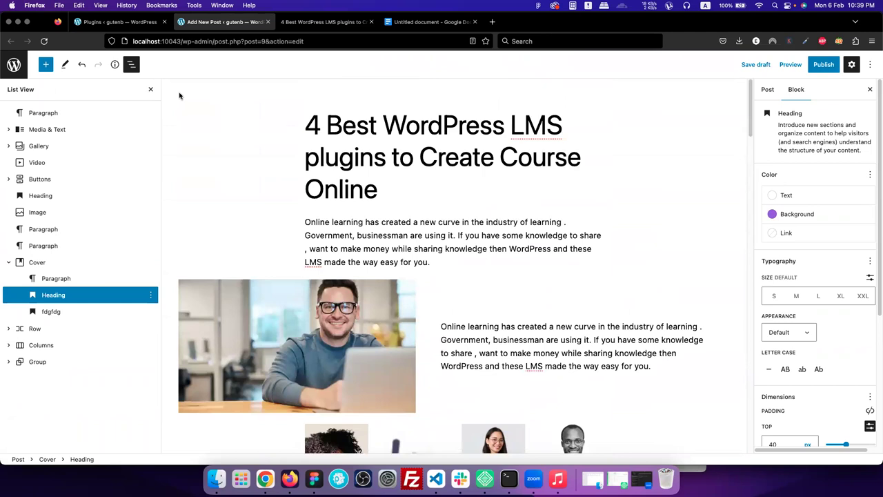
- Show the post's details and jump from the document outline to the empty heading inside the Row block
{"action": "left_click", "coordinate": [362, 173]}
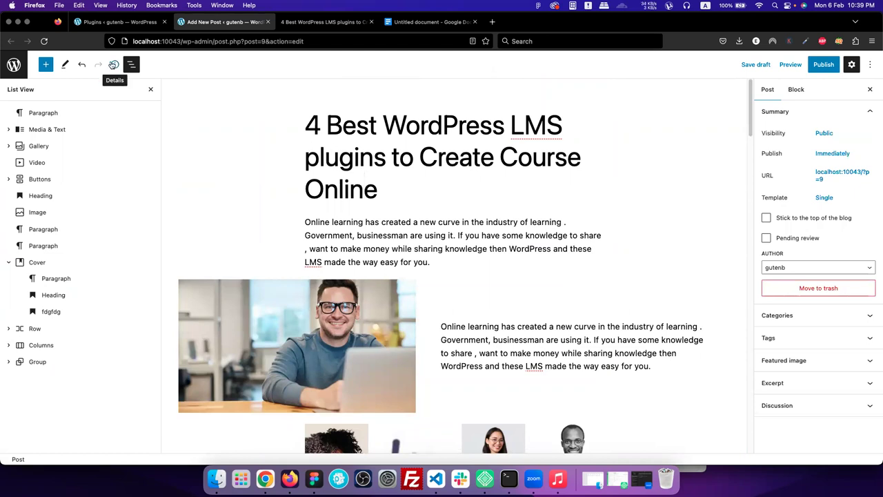
{"action": "left_click", "coordinate": [115, 66]}
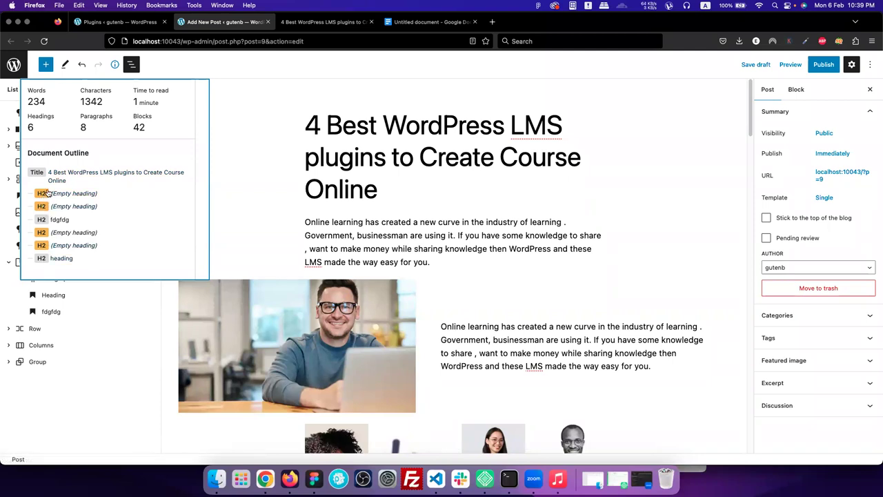
{"action": "left_click", "coordinate": [44, 236]}
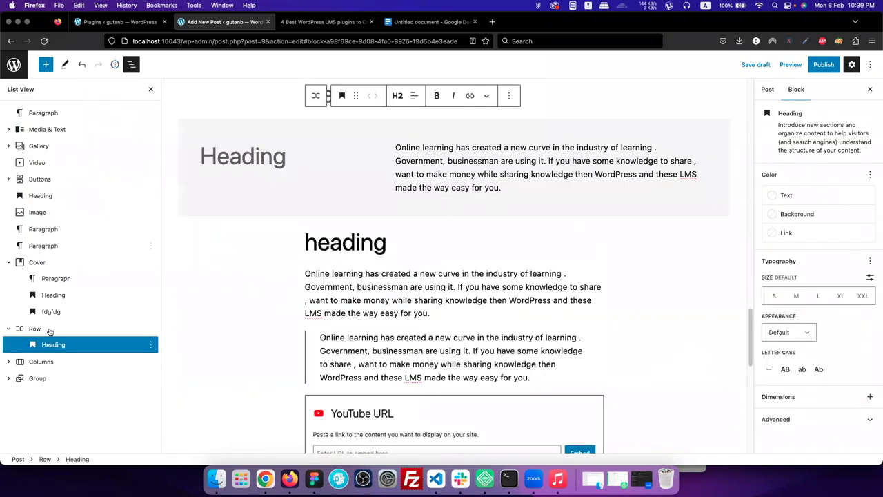
{"action": "scroll", "coordinate": [379, 334], "scroll_direction": "down", "scroll_amount": 1}
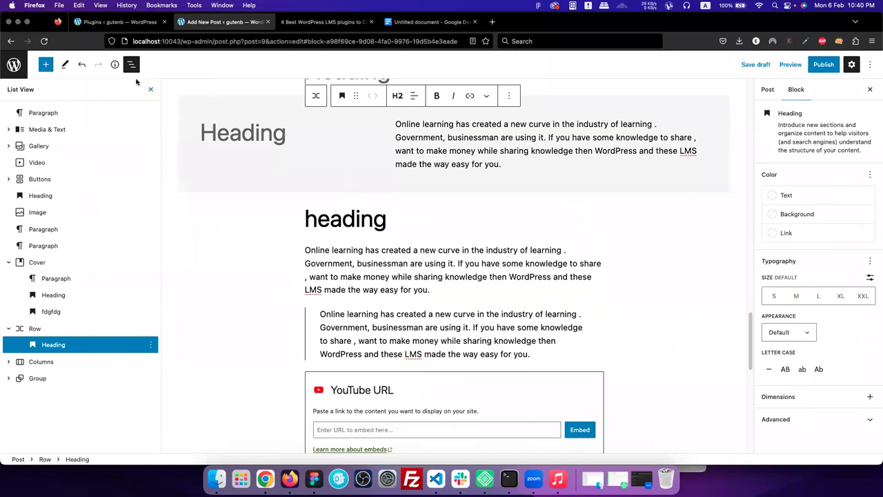
- Review the word, character, heading and block counts in the post's details, and return to the post title
{"action": "left_click", "coordinate": [115, 64]}
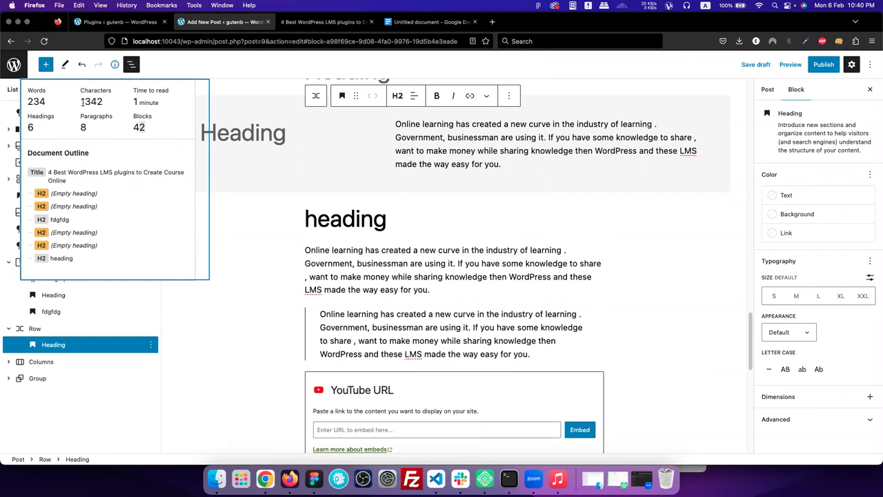
{"action": "left_click", "coordinate": [403, 276]}
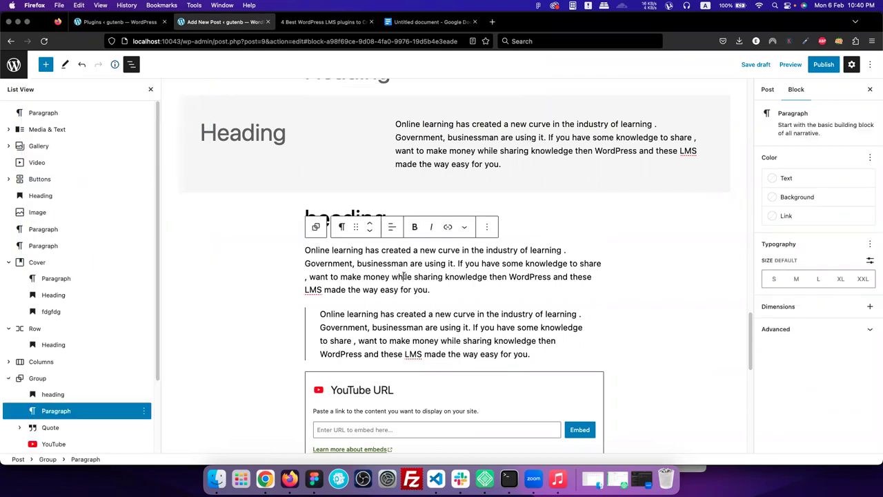
{"action": "scroll", "coordinate": [290, 268], "scroll_direction": "up", "scroll_amount": 10}
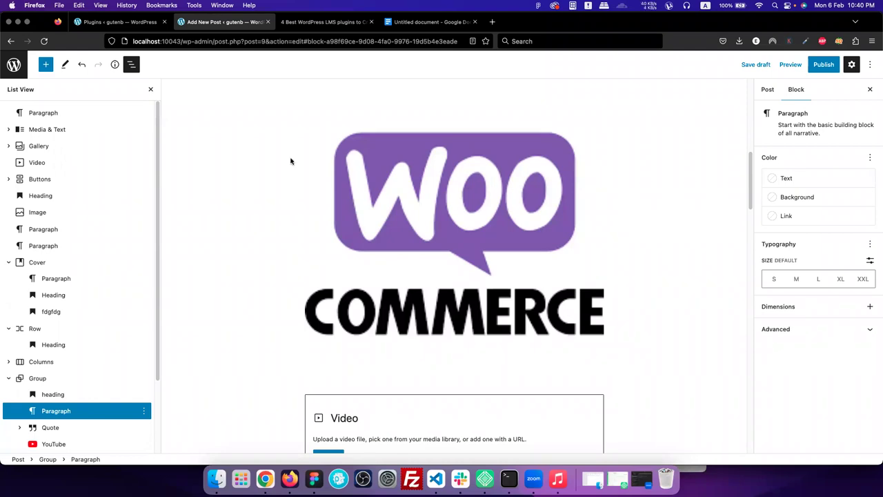
{"action": "scroll", "coordinate": [404, 171], "scroll_direction": "up", "scroll_amount": 10}
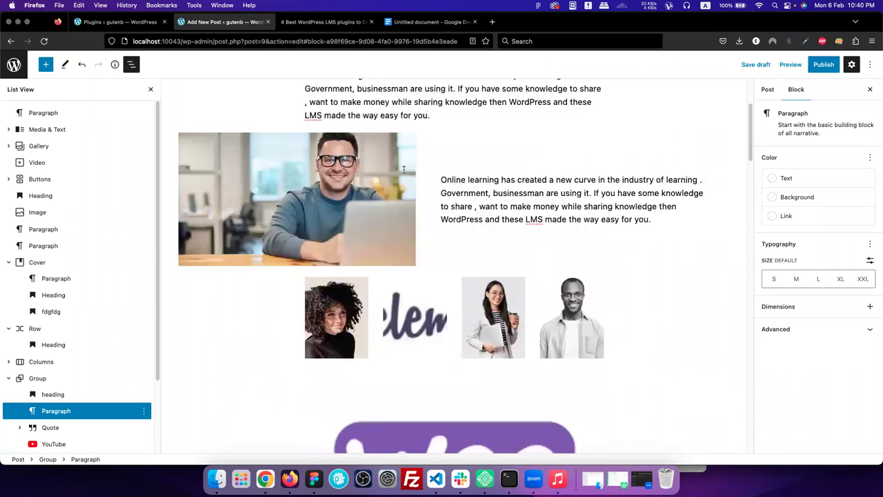
{"action": "left_click", "coordinate": [403, 170]}
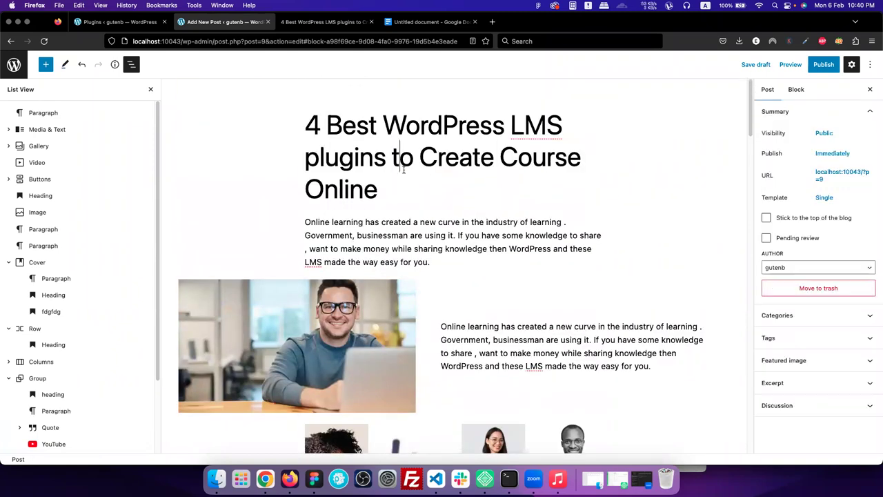
- Switch the editor's interaction tool to Select and back to Edit
{"action": "left_click", "coordinate": [66, 65]}
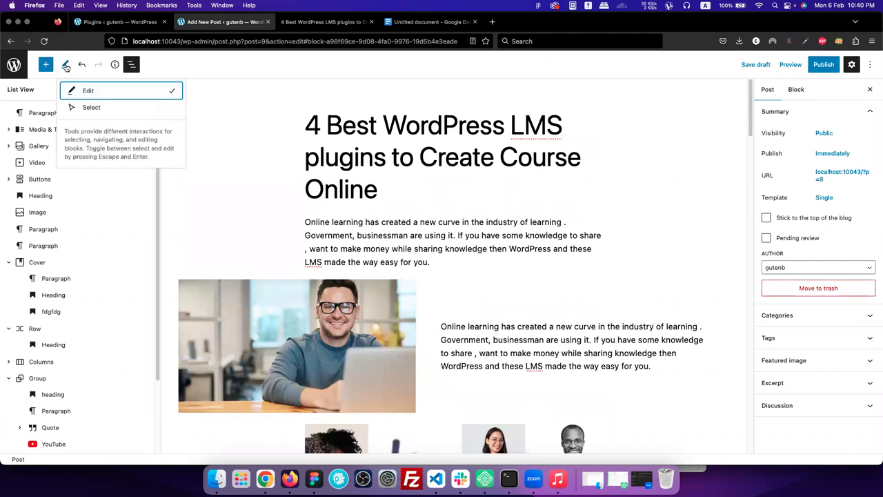
{"action": "left_click", "coordinate": [86, 107]}
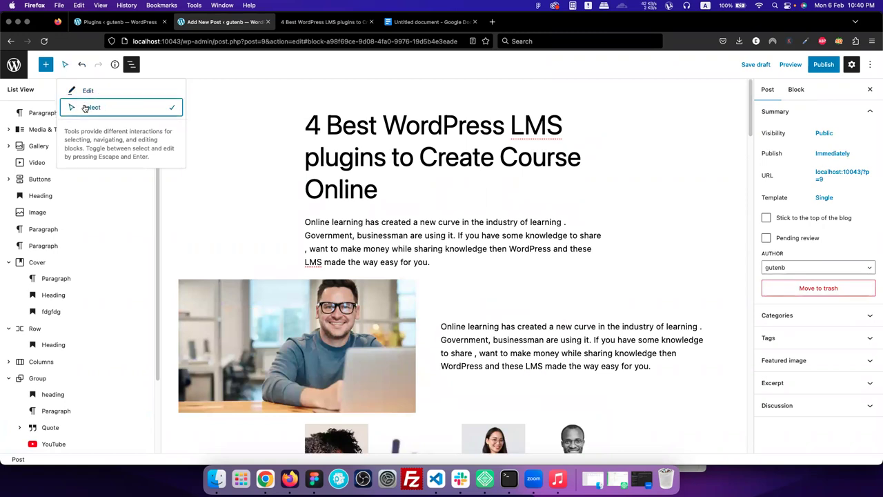
{"action": "key", "text": "Escape"}
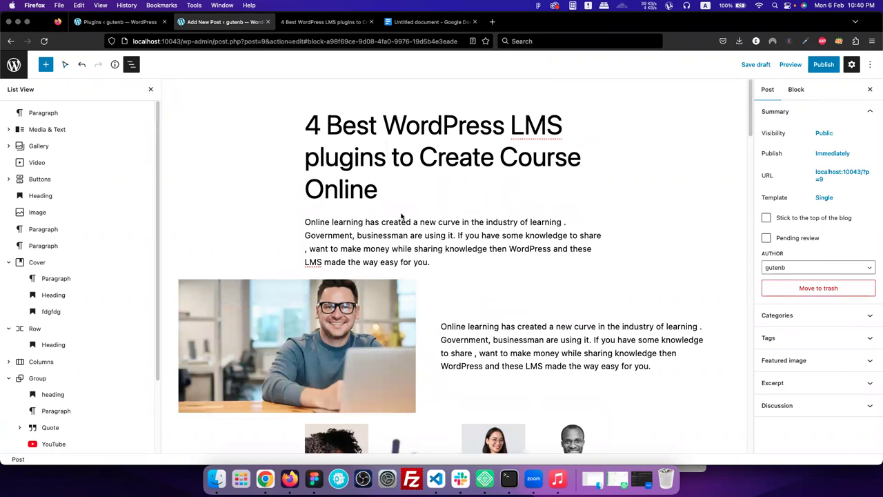
{"action": "left_click", "coordinate": [65, 65]}
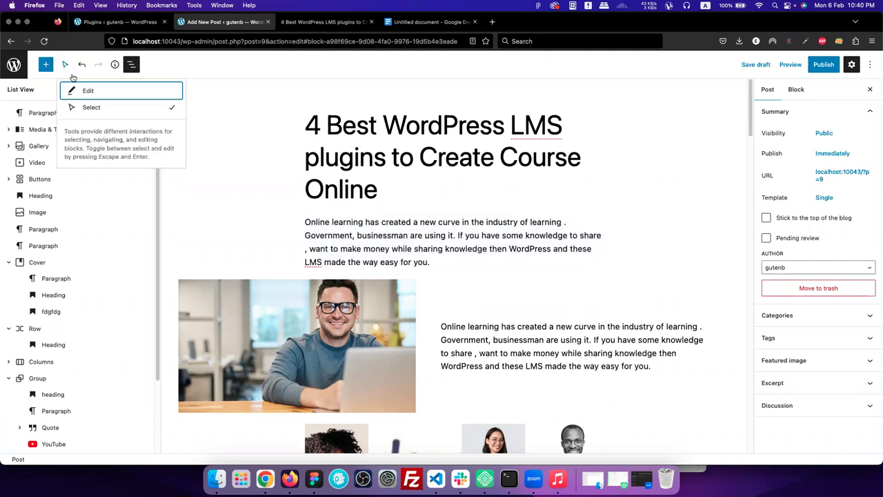
{"action": "left_click", "coordinate": [87, 90]}
{"action": "key", "text": "Escape"}
- Look through the post down to the Code block and return to the title and first paragraph
{"action": "scroll", "coordinate": [455, 278], "scroll_direction": "down", "scroll_amount": 3}
{"action": "scroll", "coordinate": [456, 278], "scroll_direction": "down", "scroll_amount": 20}
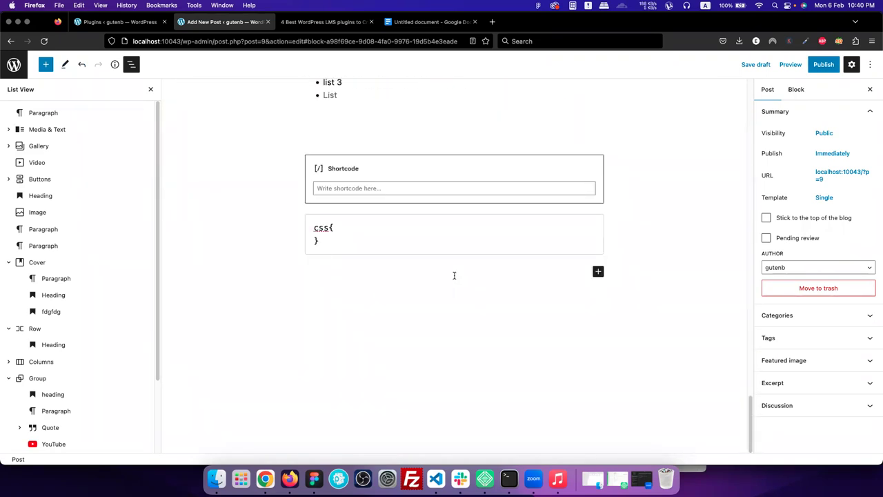
{"action": "scroll", "coordinate": [454, 276], "scroll_direction": "up", "scroll_amount": 20}
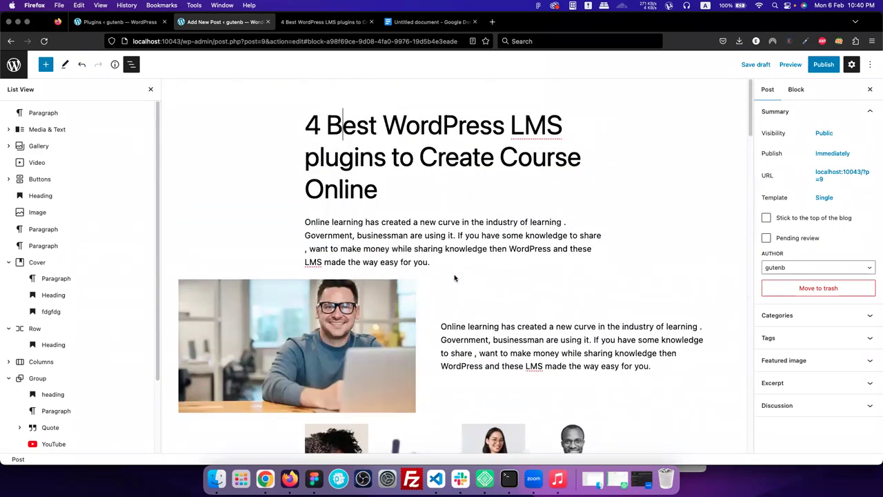
{"action": "left_click", "coordinate": [377, 147]}
{"action": "scroll", "coordinate": [373, 189], "scroll_direction": "down", "scroll_amount": 2}
{"action": "scroll", "coordinate": [388, 173], "scroll_direction": "up", "scroll_amount": 2}
{"action": "left_click", "coordinate": [390, 173]}
{"action": "left_click", "coordinate": [461, 220]}
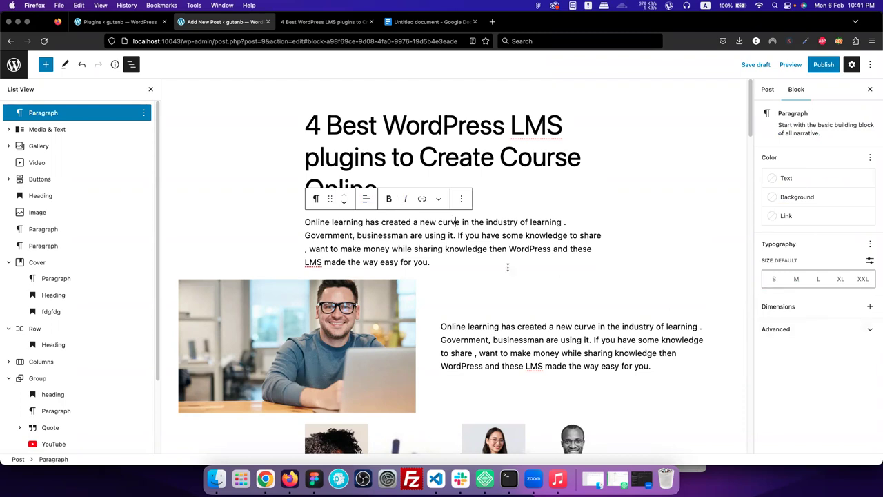
{"action": "left_click", "coordinate": [393, 147]}
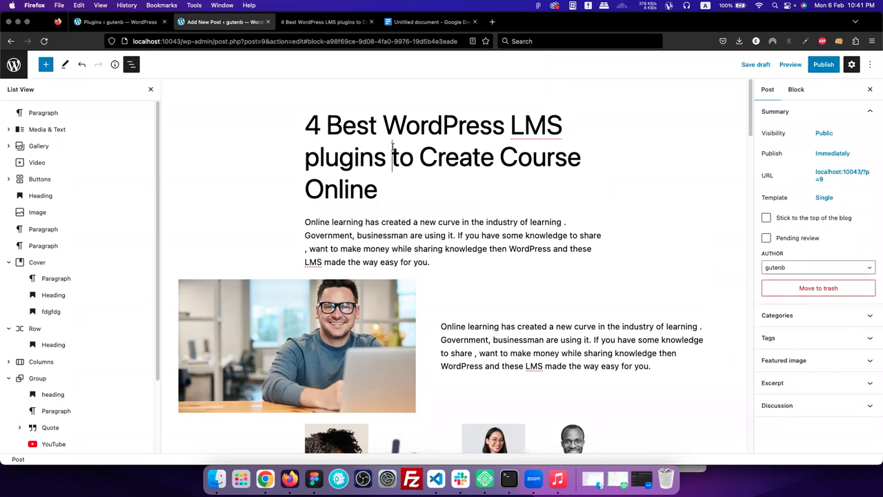
- Examine the post's block structure in the List View, including the blocks nested in the Cover, Row and Group
{"action": "scroll", "coordinate": [392, 159], "scroll_direction": "down", "scroll_amount": 3}
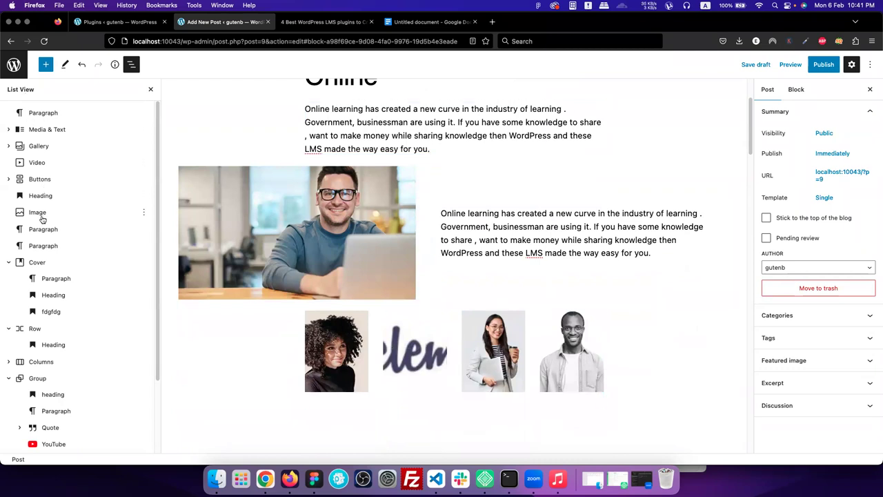
{"action": "scroll", "coordinate": [48, 288], "scroll_direction": "down", "scroll_amount": 3}
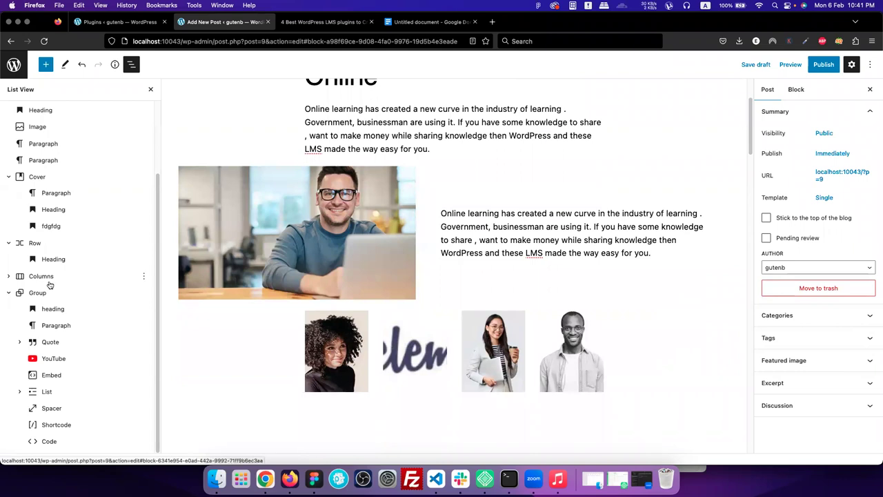
{"action": "scroll", "coordinate": [129, 279], "scroll_direction": "up", "scroll_amount": 1}
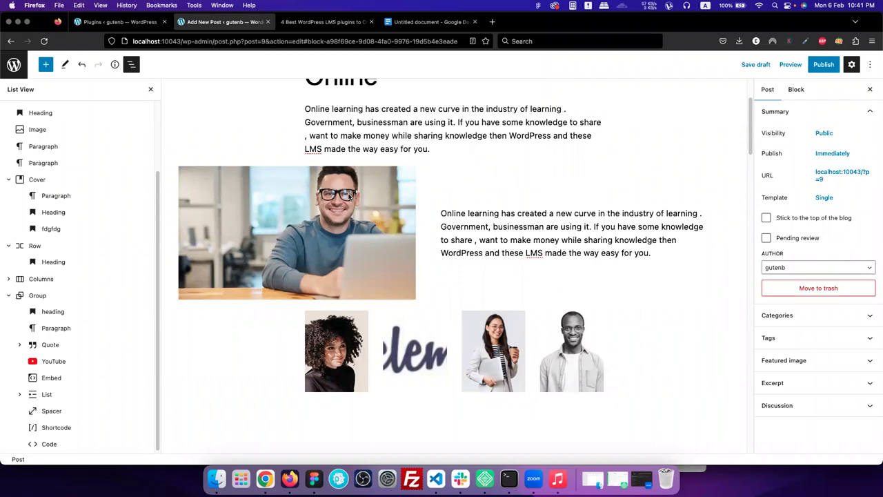
{"action": "left_click", "coordinate": [374, 121]}
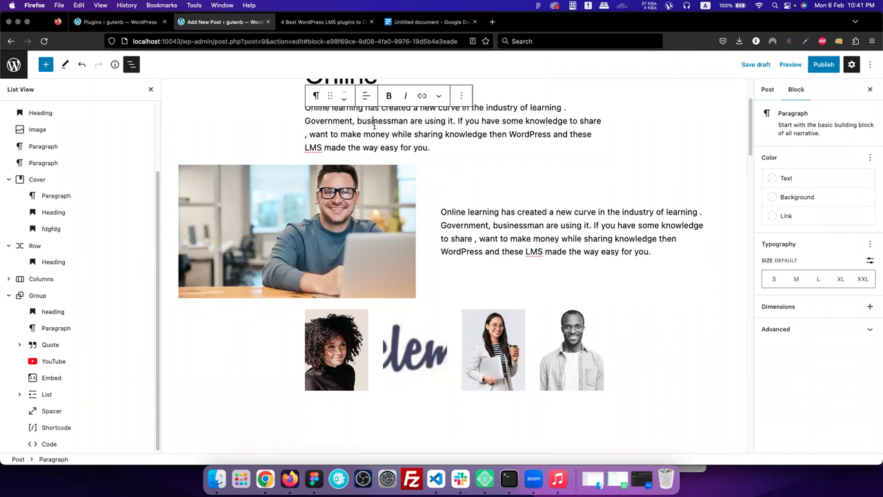
{"action": "scroll", "coordinate": [374, 126], "scroll_direction": "up", "scroll_amount": 3}
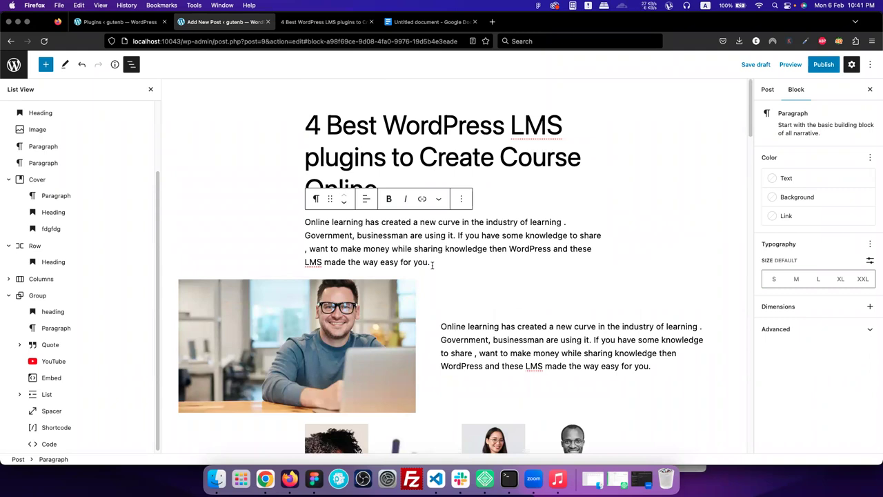
{"action": "scroll", "coordinate": [150, 192], "scroll_direction": "down", "scroll_amount": 1}
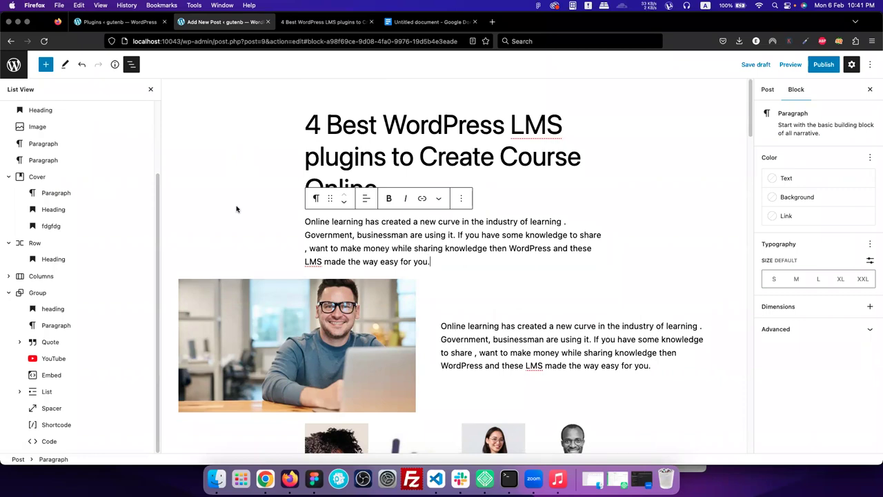
{"action": "scroll", "coordinate": [502, 235], "scroll_direction": "down", "scroll_amount": 3}
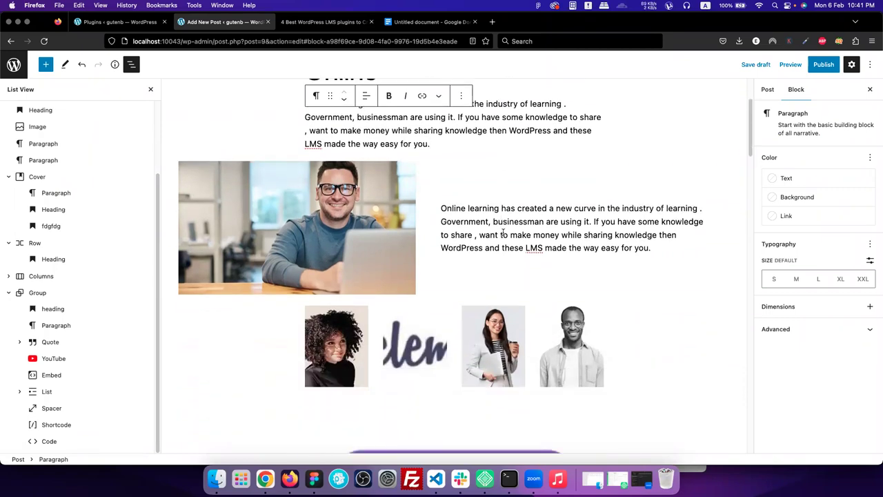